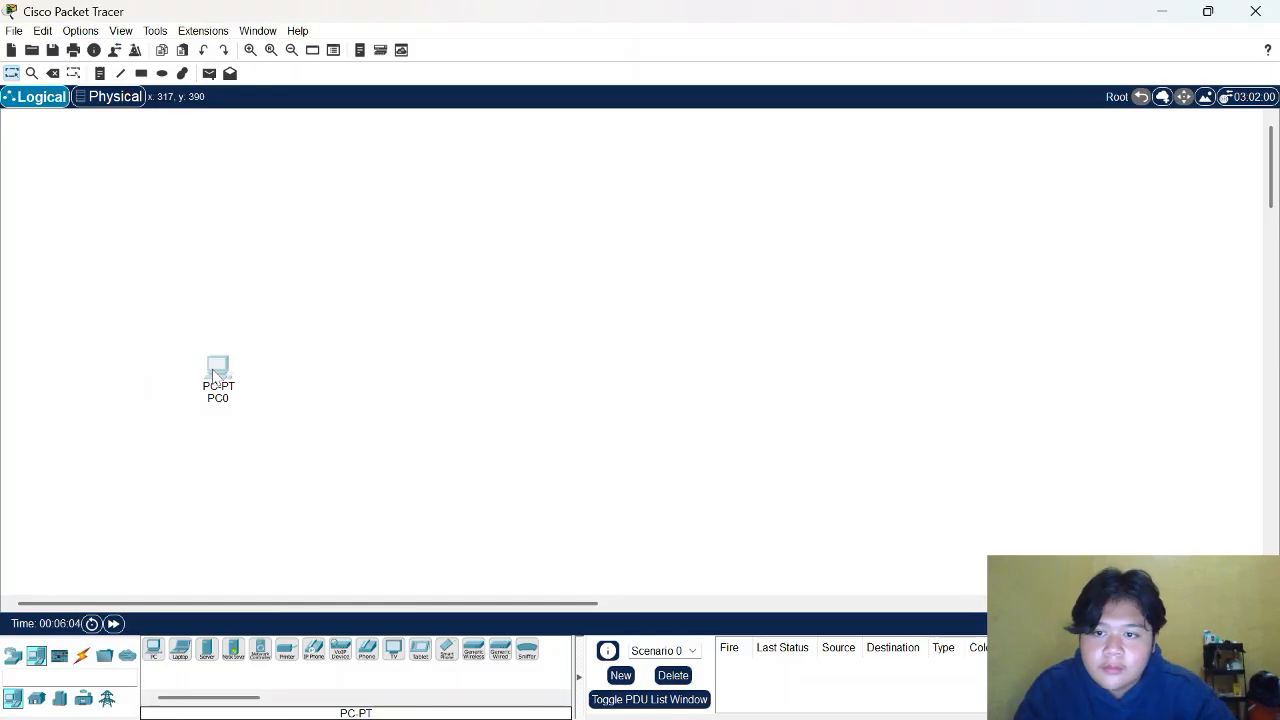
Step: Move PC0 to the left part of the workspace and place a second PC at the same height on the right
scroll(214, 370, up, 2)
scroll(345, 402, down, 1)
drag(319, 495, 233, 334)
scroll(355, 389, up, 1)
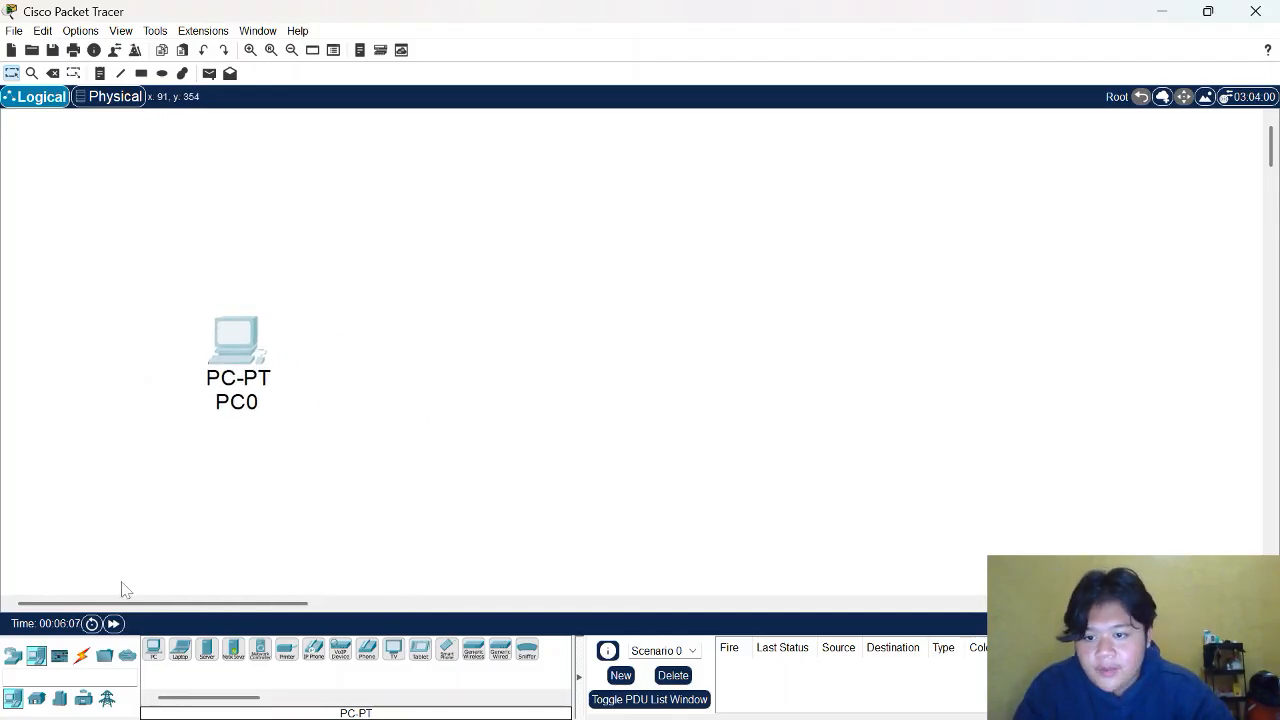
click(154, 650)
click(800, 368)
drag(803, 367, 869, 366)
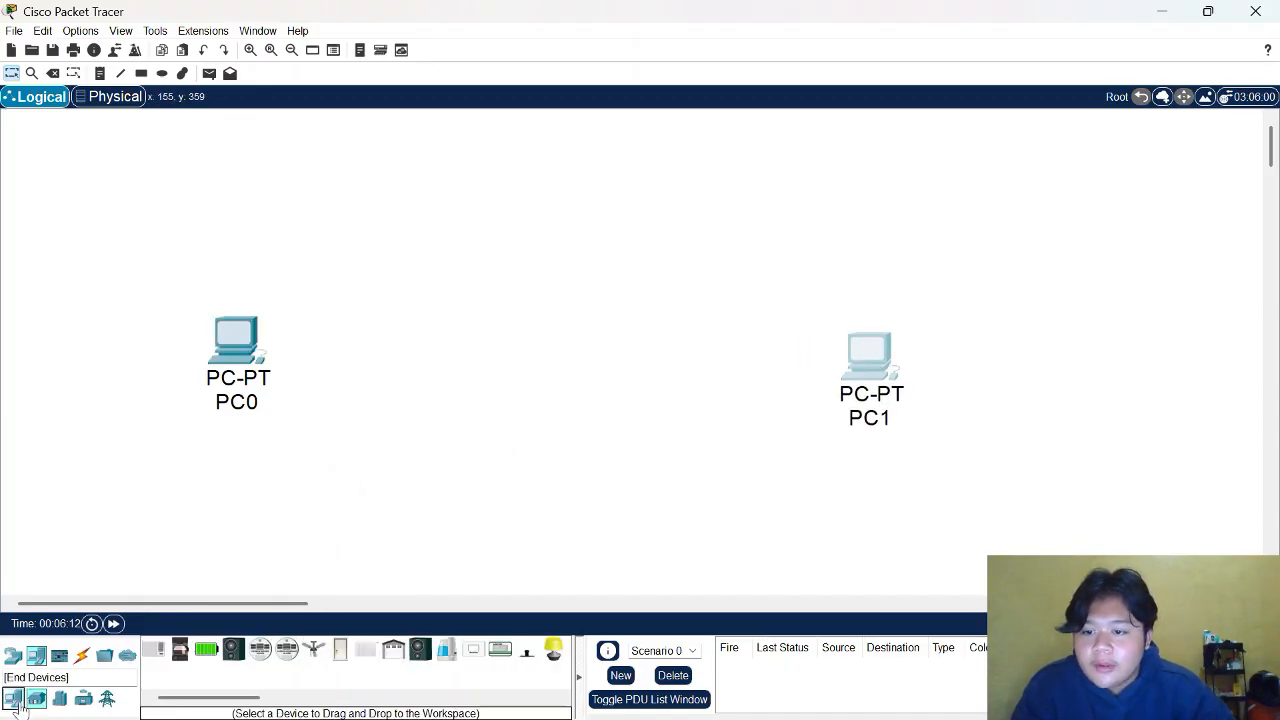
Step: Place two 1941 routers, one beside PC0 and one higher up, midway between the two PCs
click(18, 660)
click(206, 649)
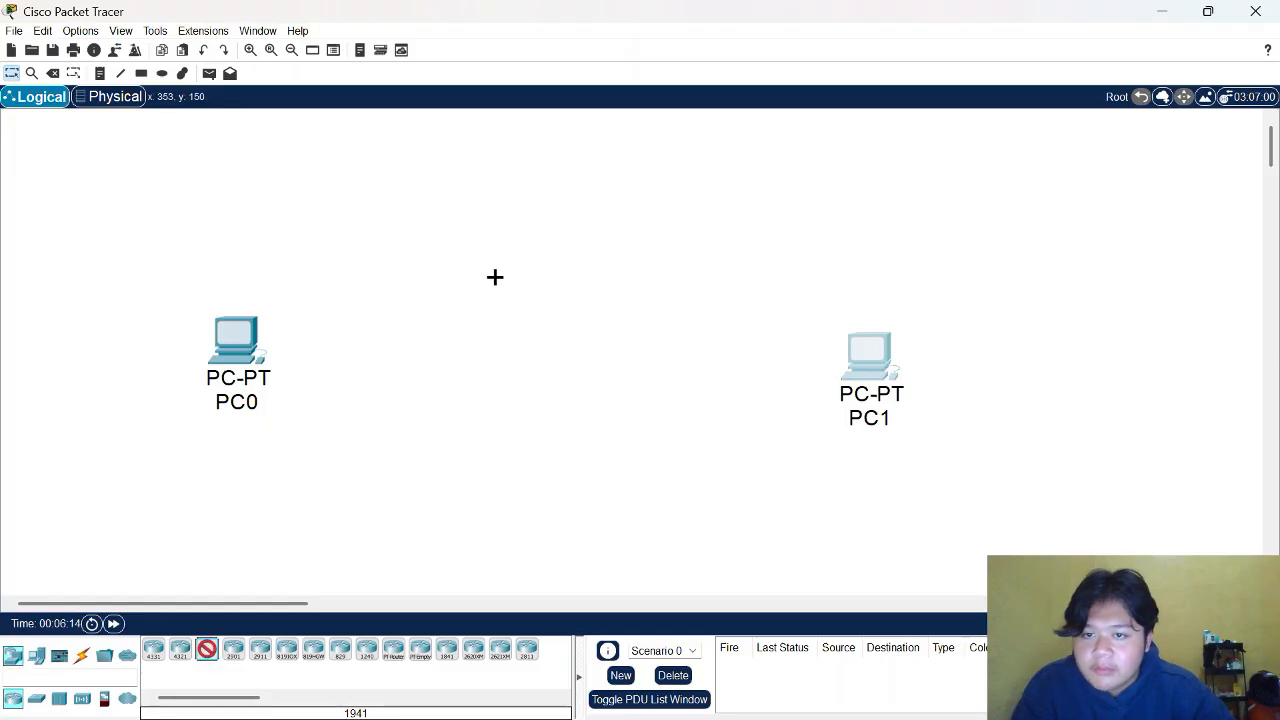
click(360, 352)
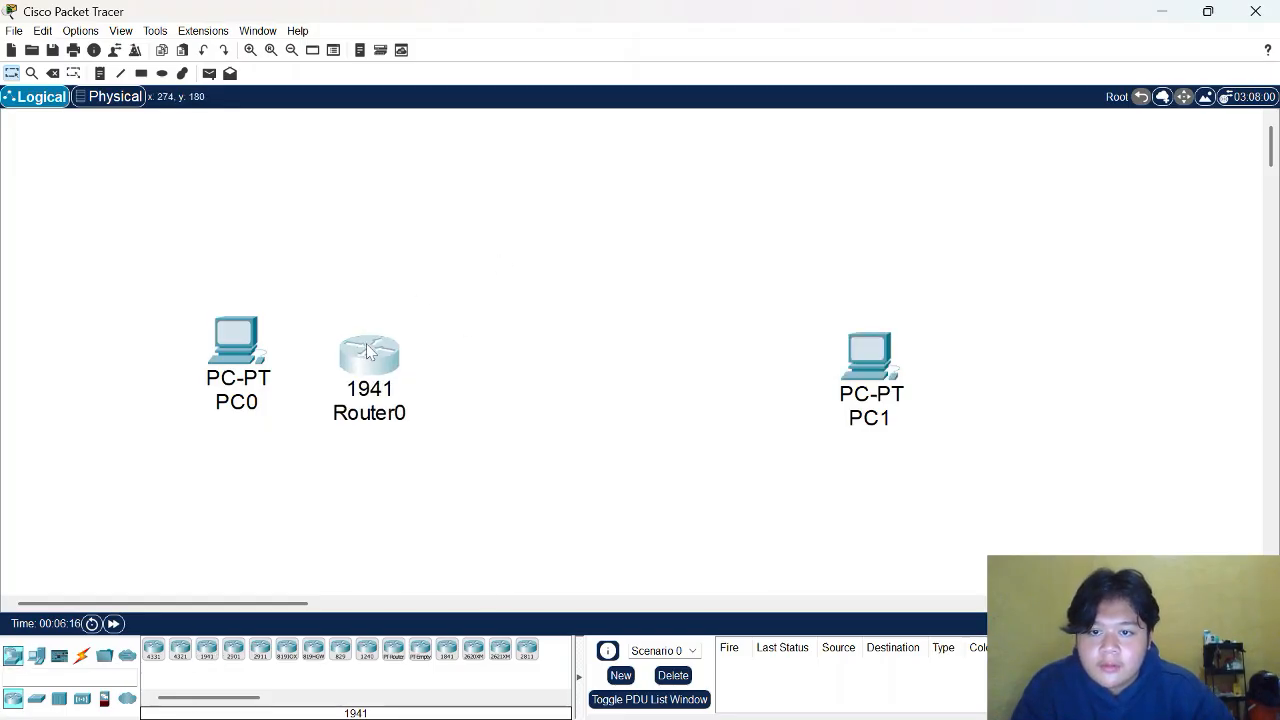
click(206, 649)
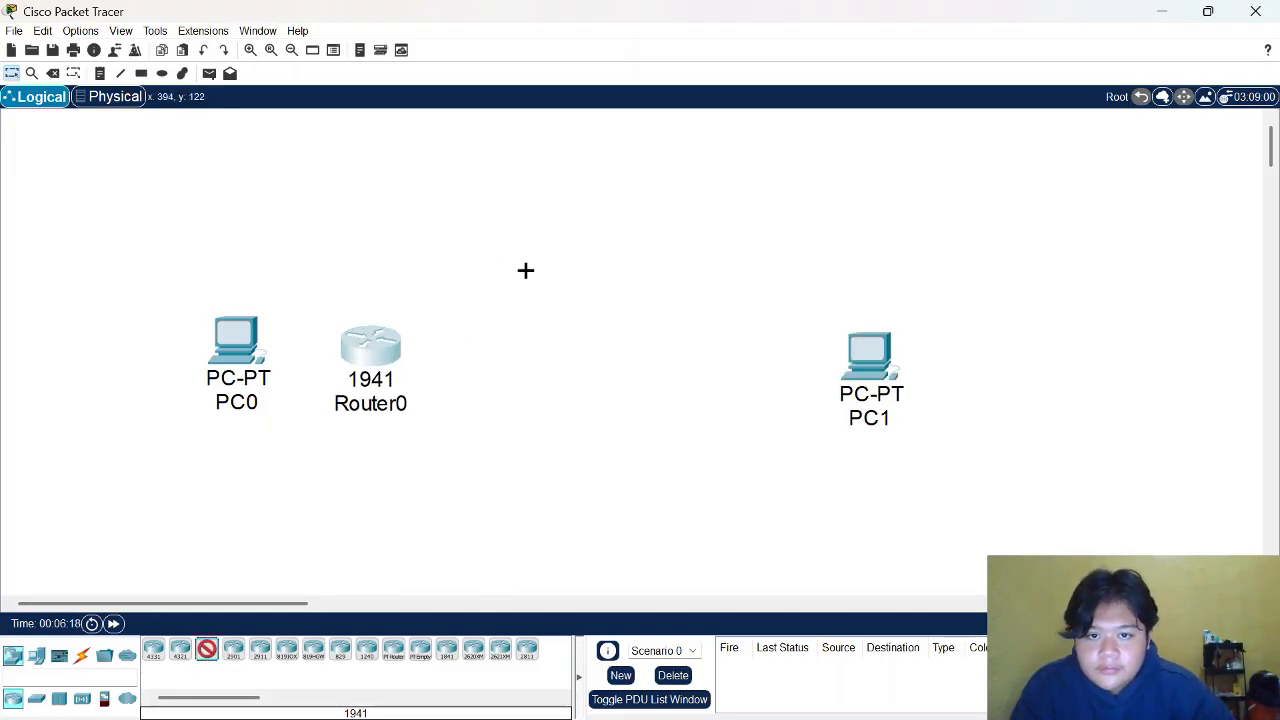
click(545, 264)
drag(553, 278, 549, 257)
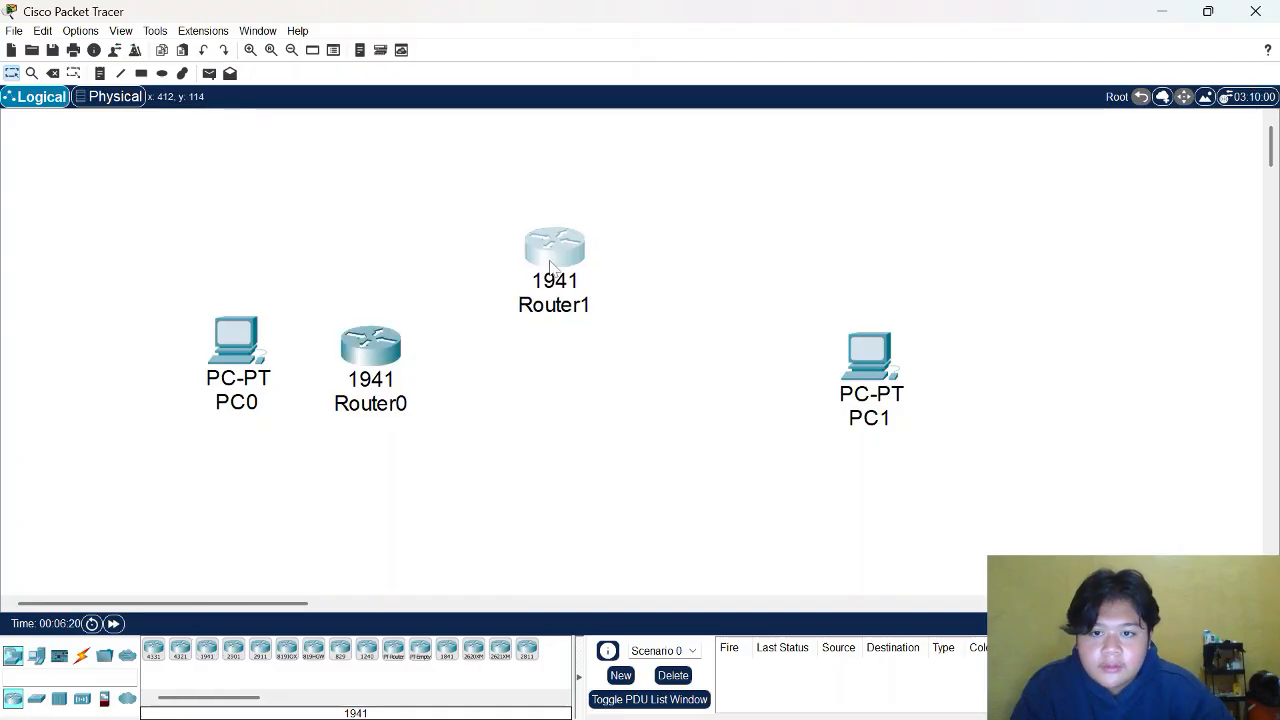
Step: Place two more 1941 routers side by side below the existing routers and adjust their spacing
click(206, 649)
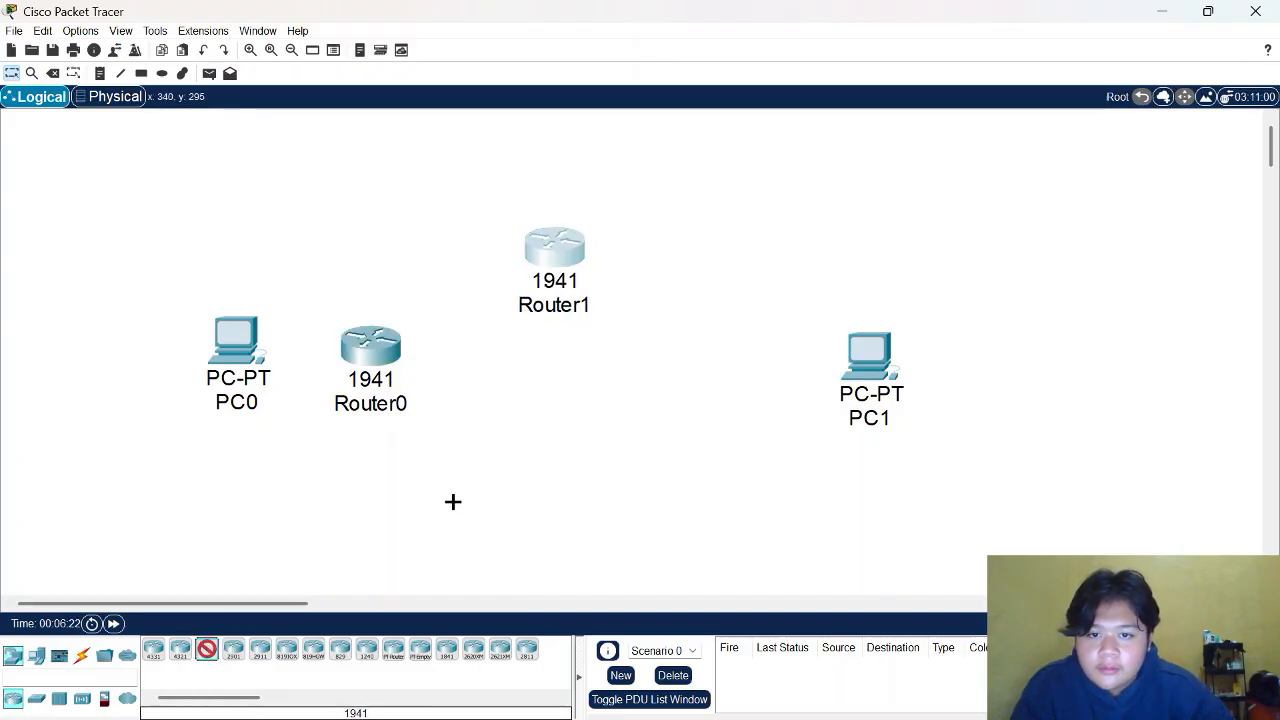
click(470, 500)
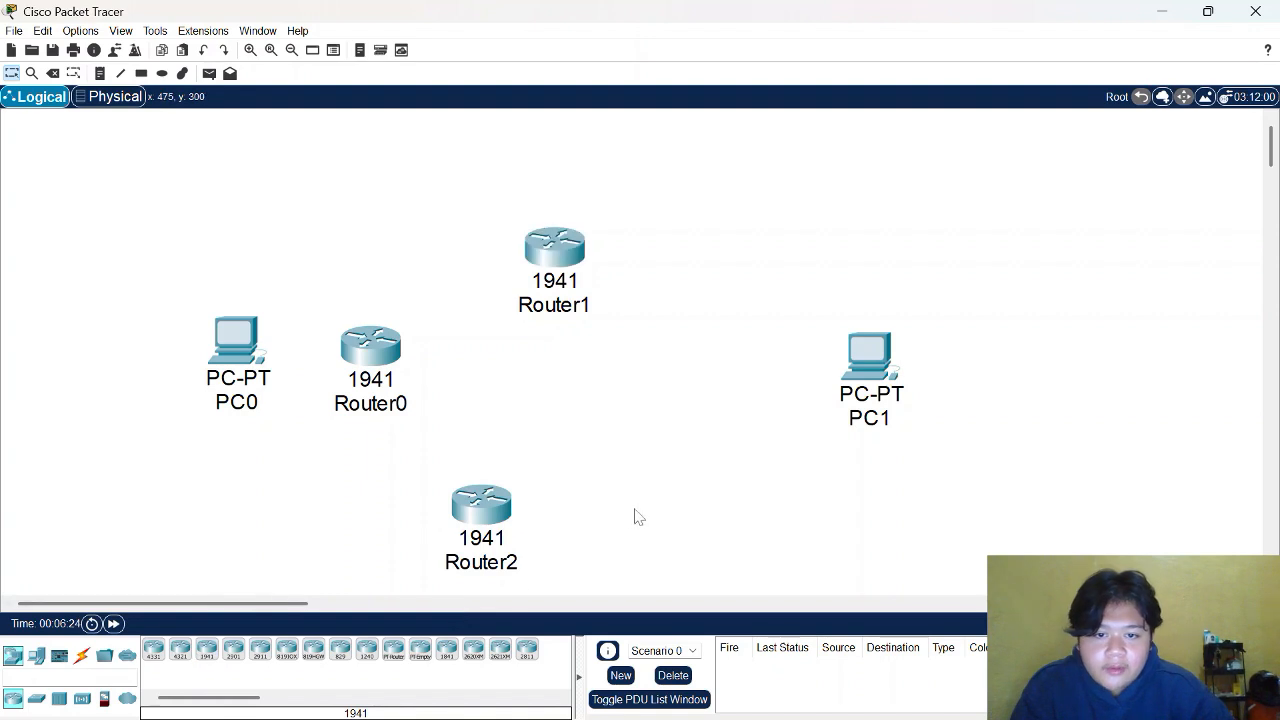
click(205, 650)
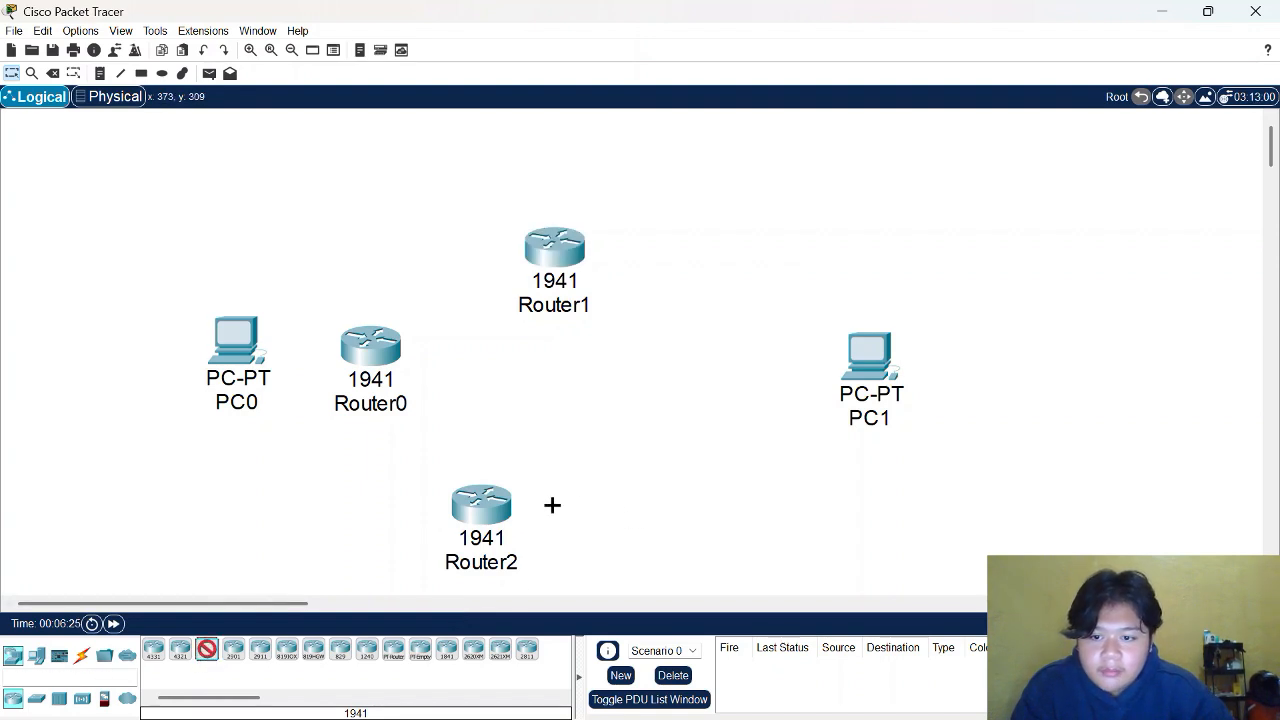
click(614, 501)
drag(475, 513, 447, 508)
drag(630, 505, 628, 498)
Step: Place a fifth 1941 router just to the left of PC1 and align it with that PC
click(205, 650)
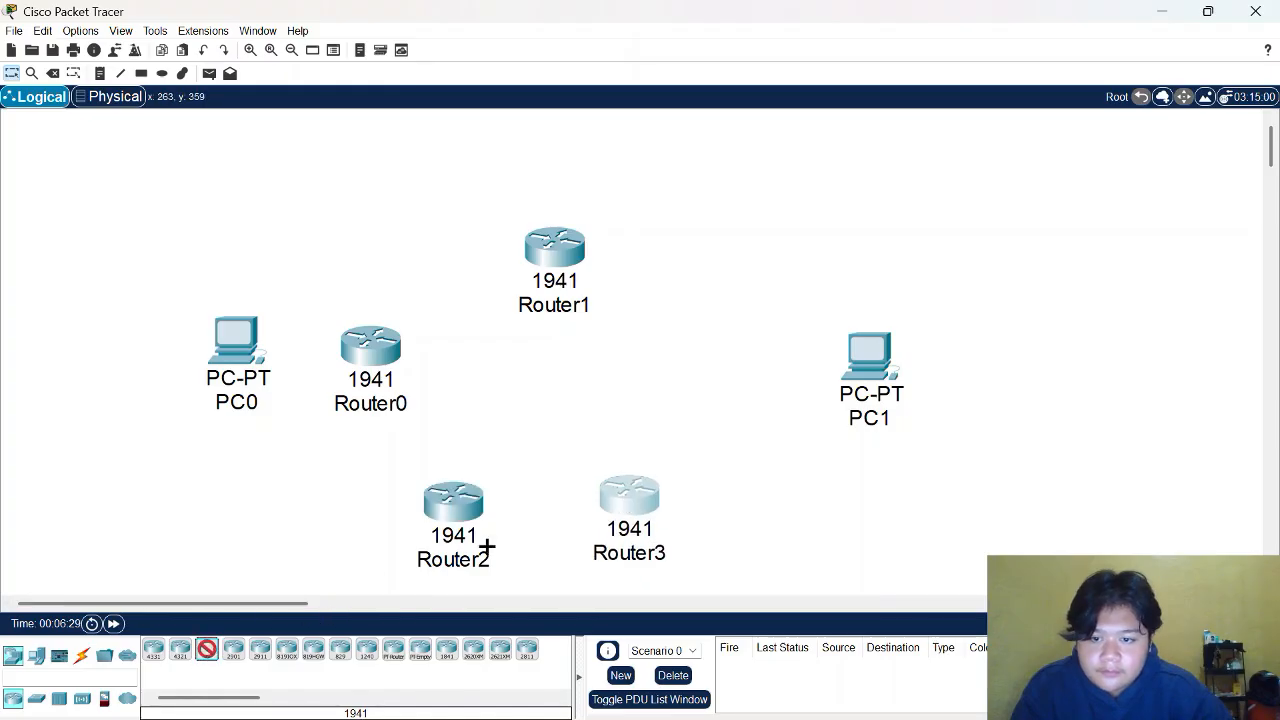
click(743, 401)
drag(750, 391, 745, 372)
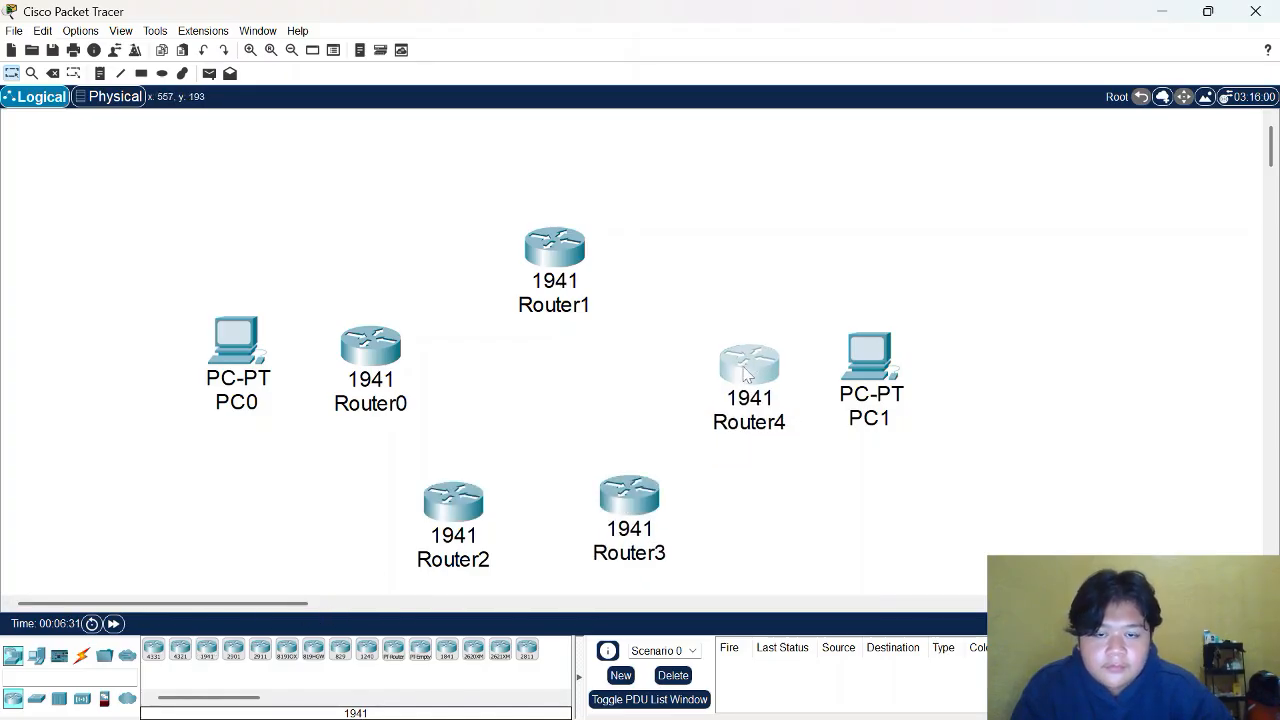
Step: Connect PC0's FastEthernet0 to Router0's GigabitEthernet0/0 with a copper straight-through cable
click(82, 655)
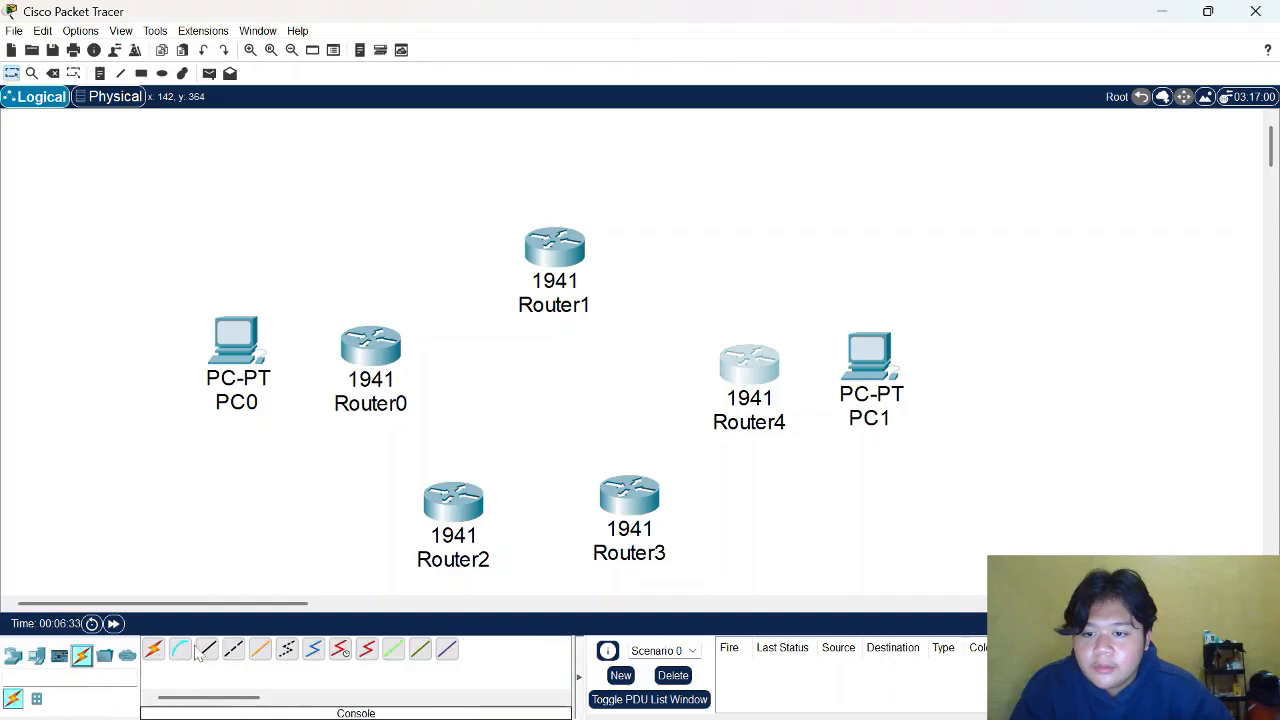
click(743, 303)
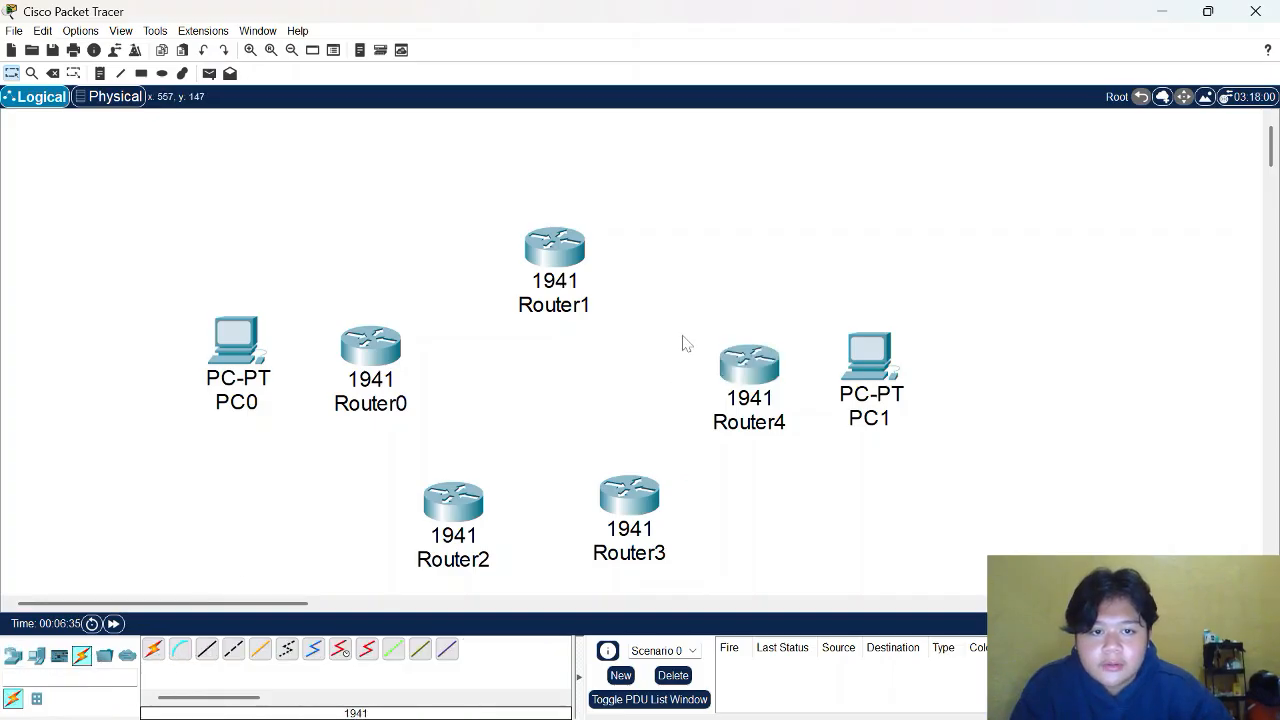
click(204, 654)
click(240, 337)
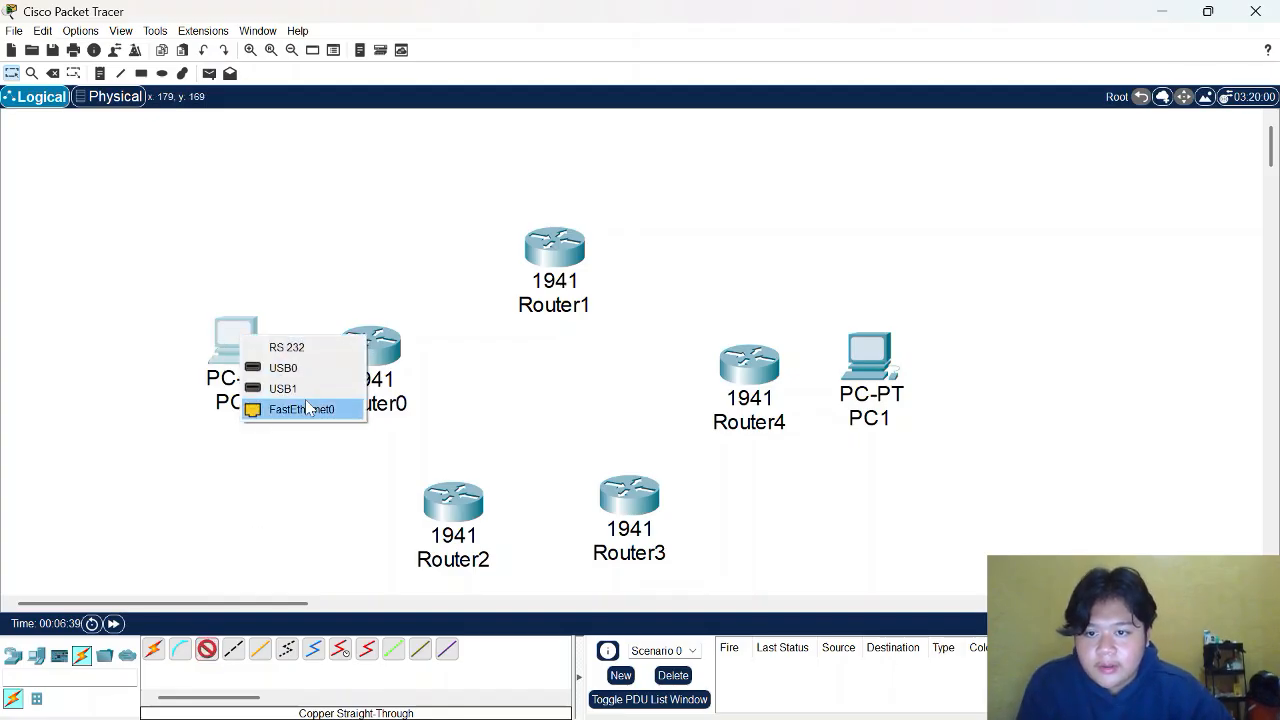
click(308, 416)
click(366, 348)
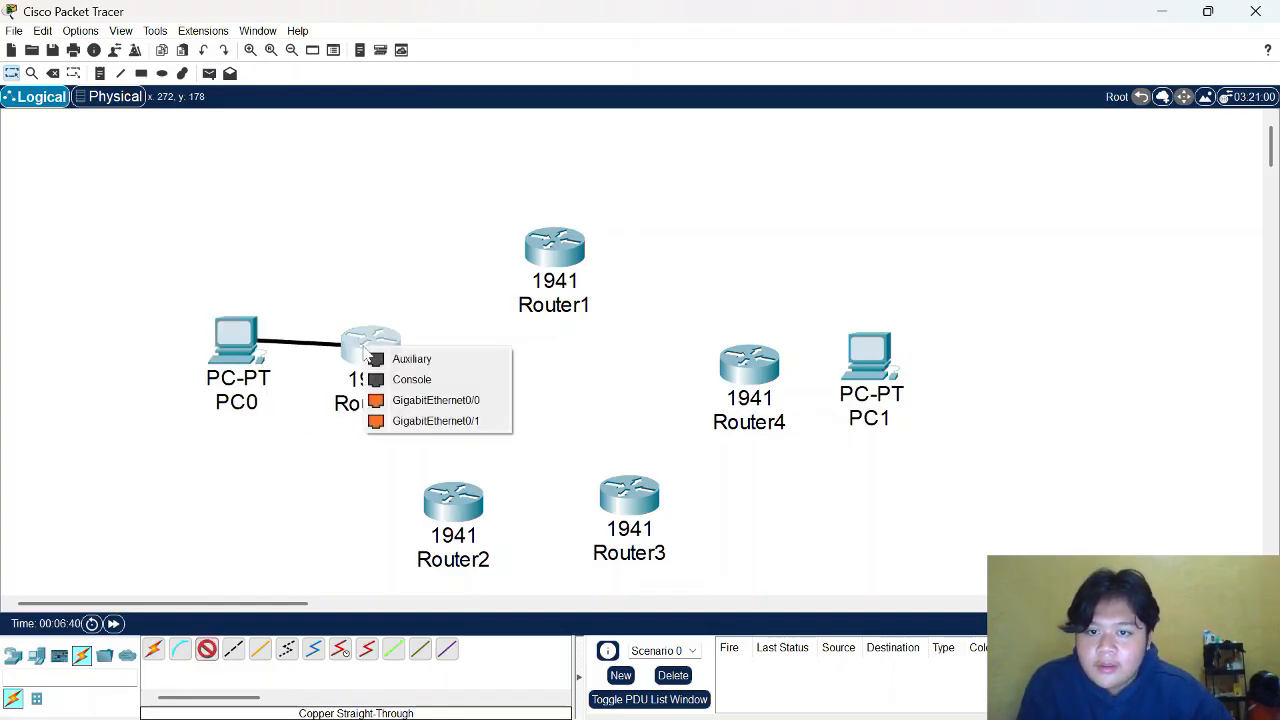
click(455, 408)
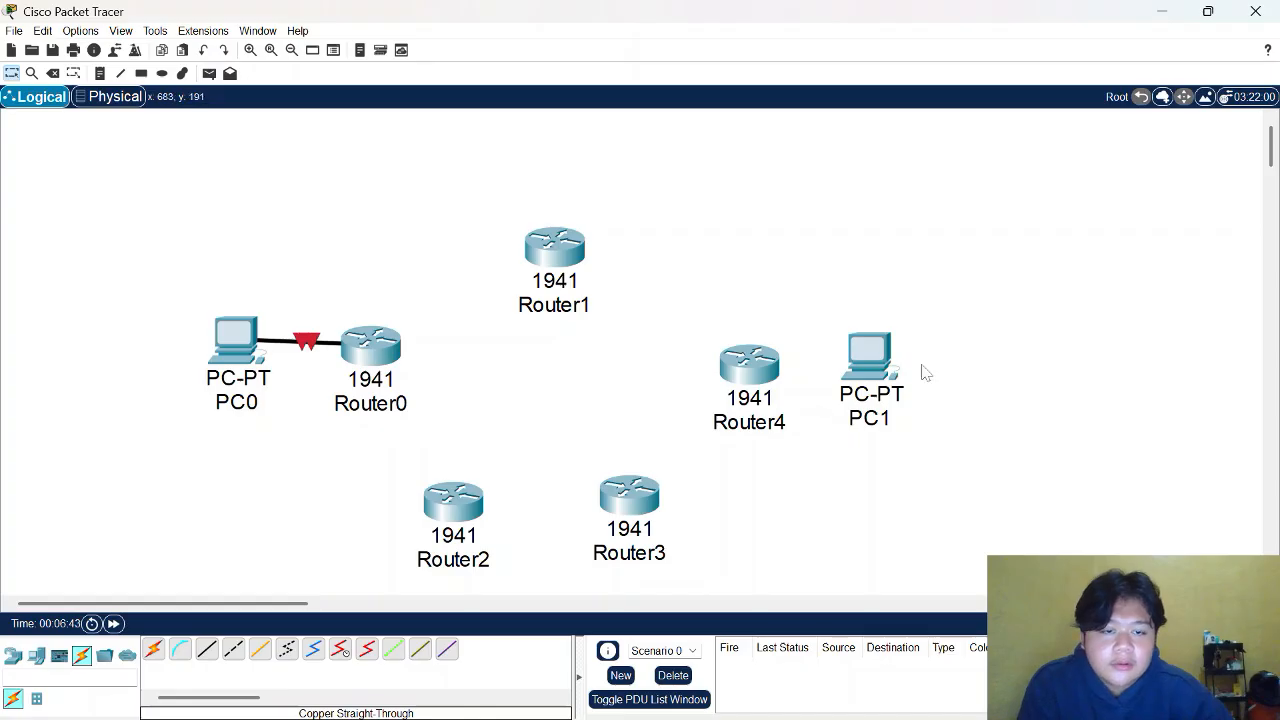
Step: Connect PC1's FastEthernet0 to Router4's GigabitEthernet0/0 with a copper straight-through cable and level both PCs with their routers
click(206, 649)
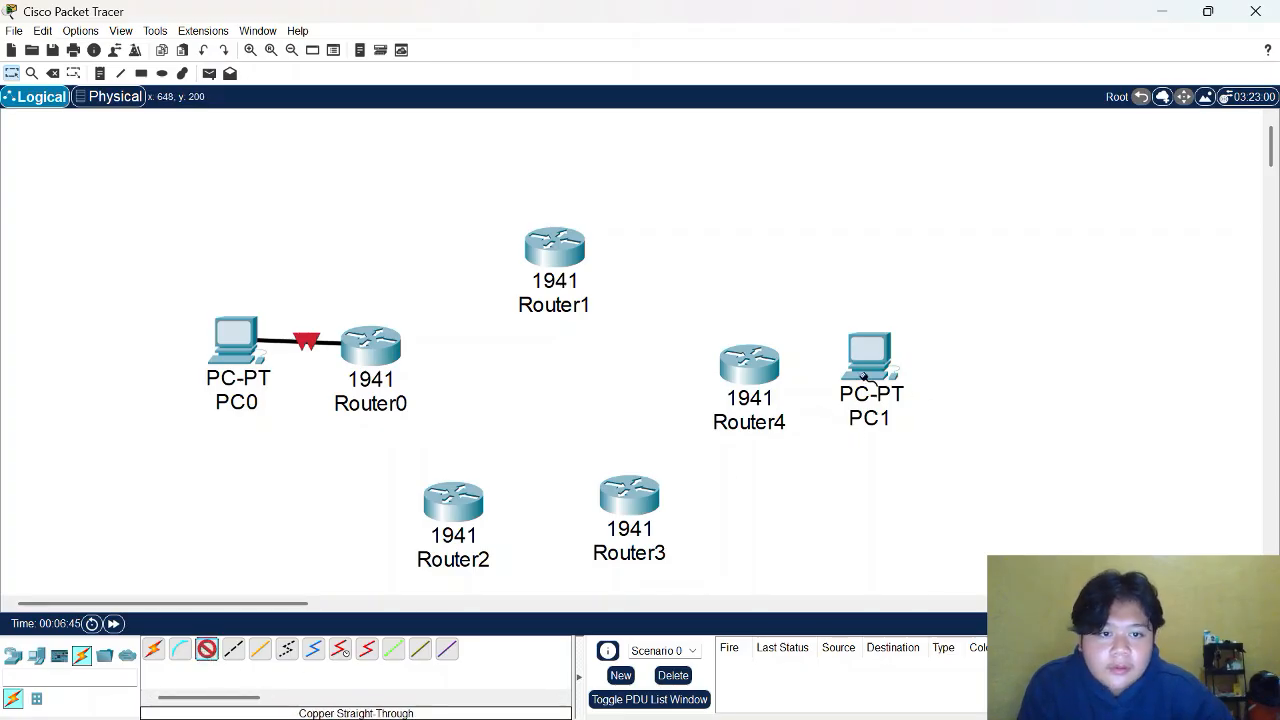
click(863, 375)
click(895, 451)
click(765, 377)
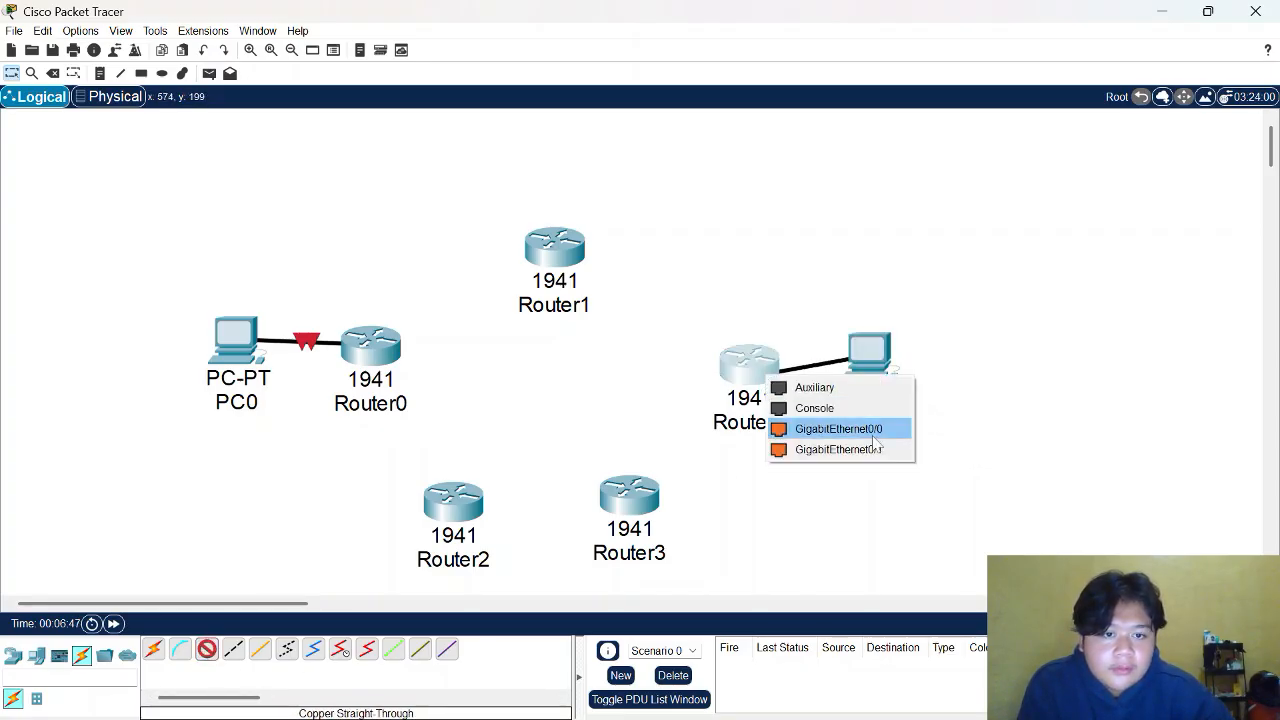
click(874, 429)
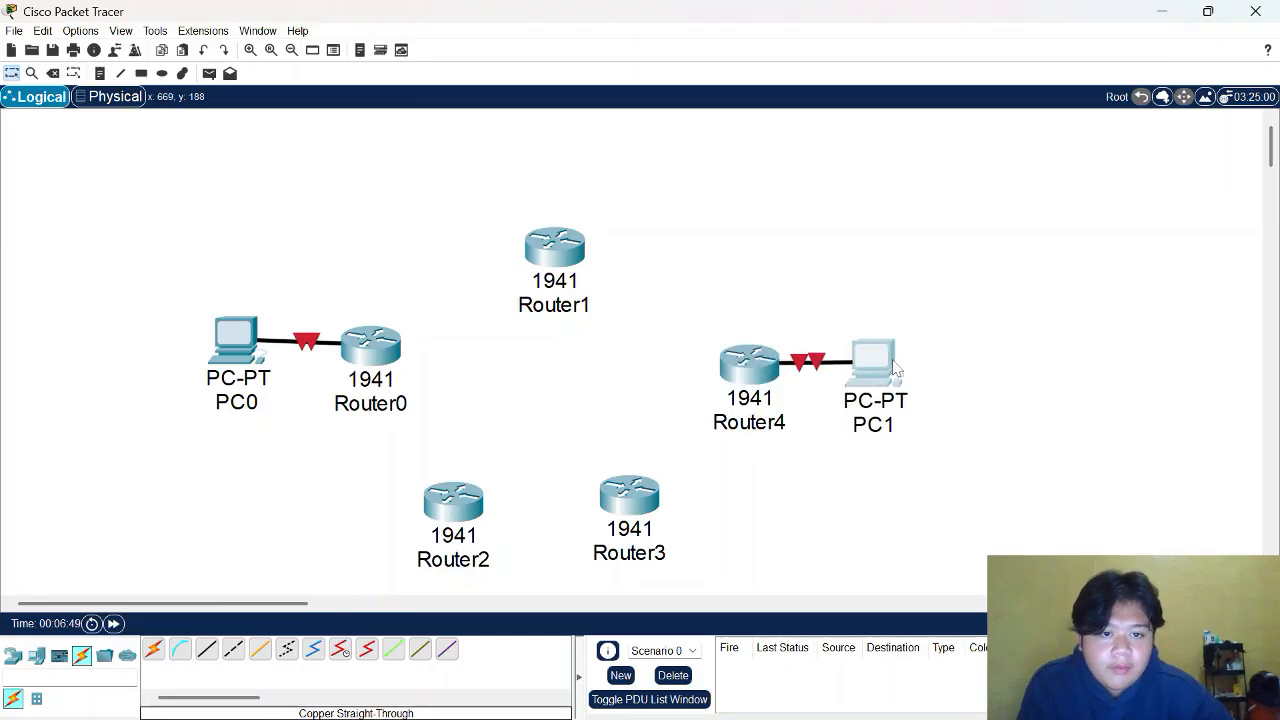
drag(236, 358, 237, 366)
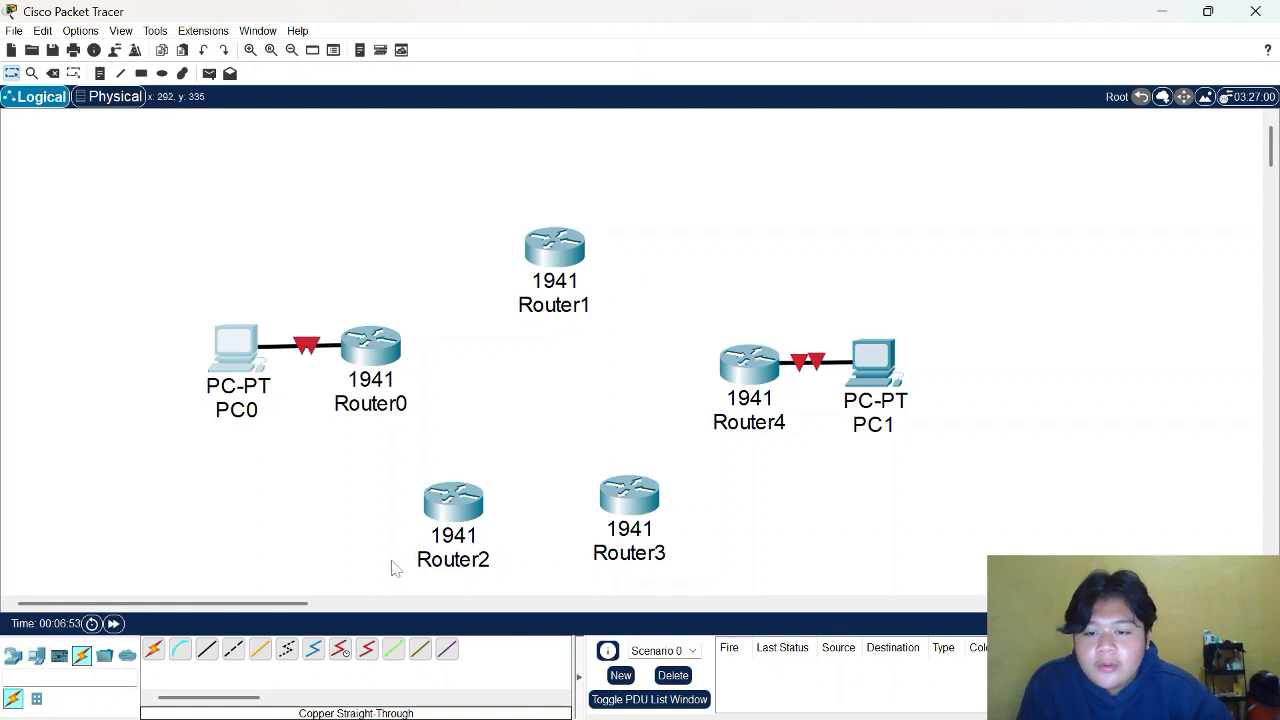
Step: Install HWIC-2T modules in both expansion slots of Router0 while it is powered off, and switch its power back on
click(338, 652)
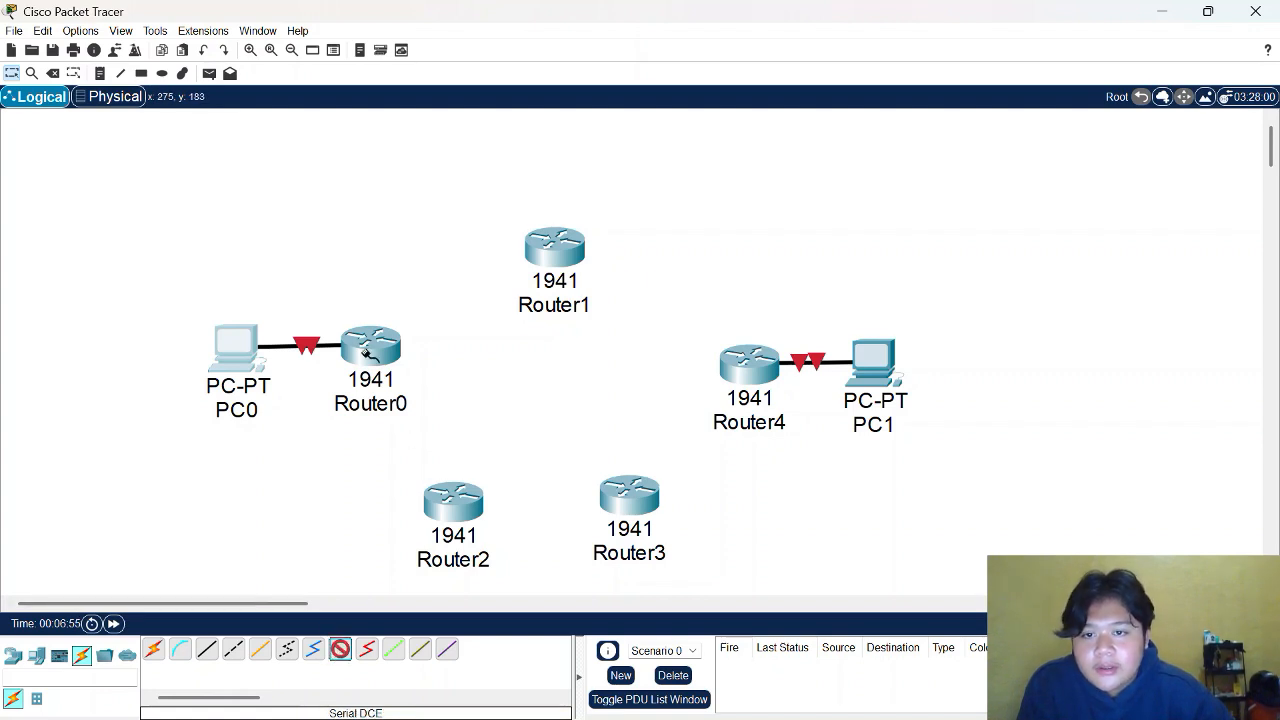
click(340, 651)
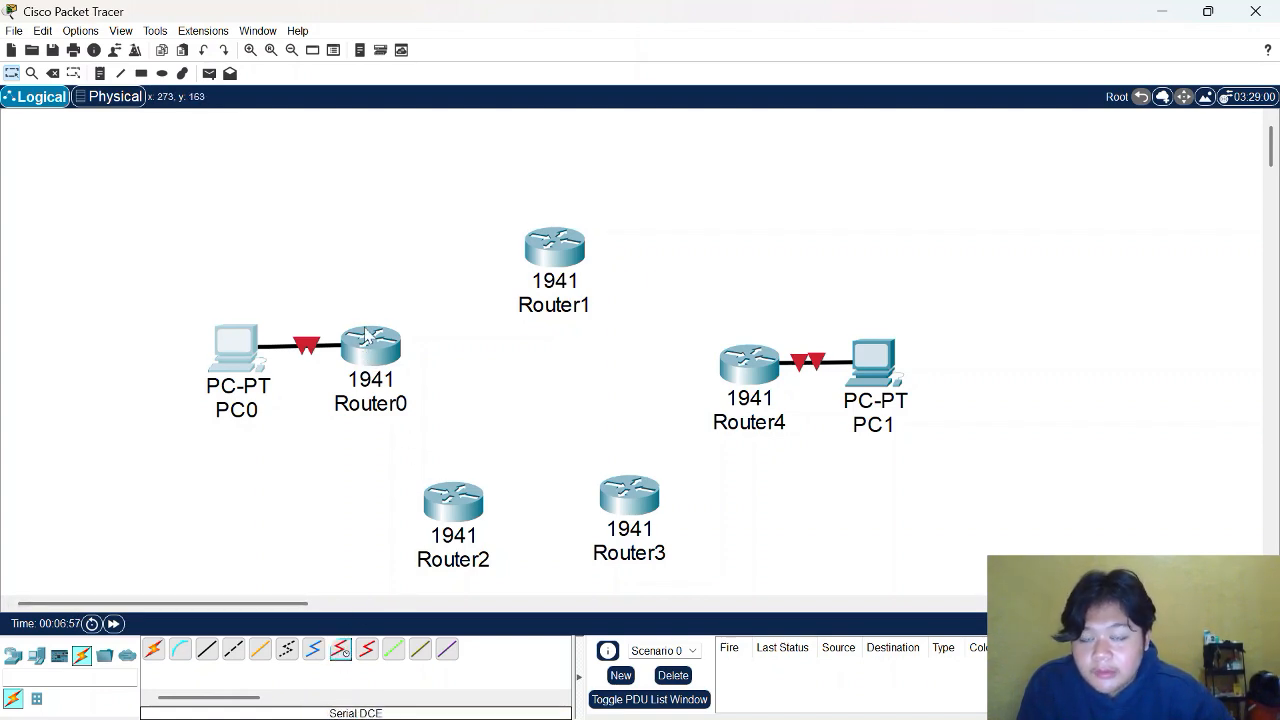
click(371, 341)
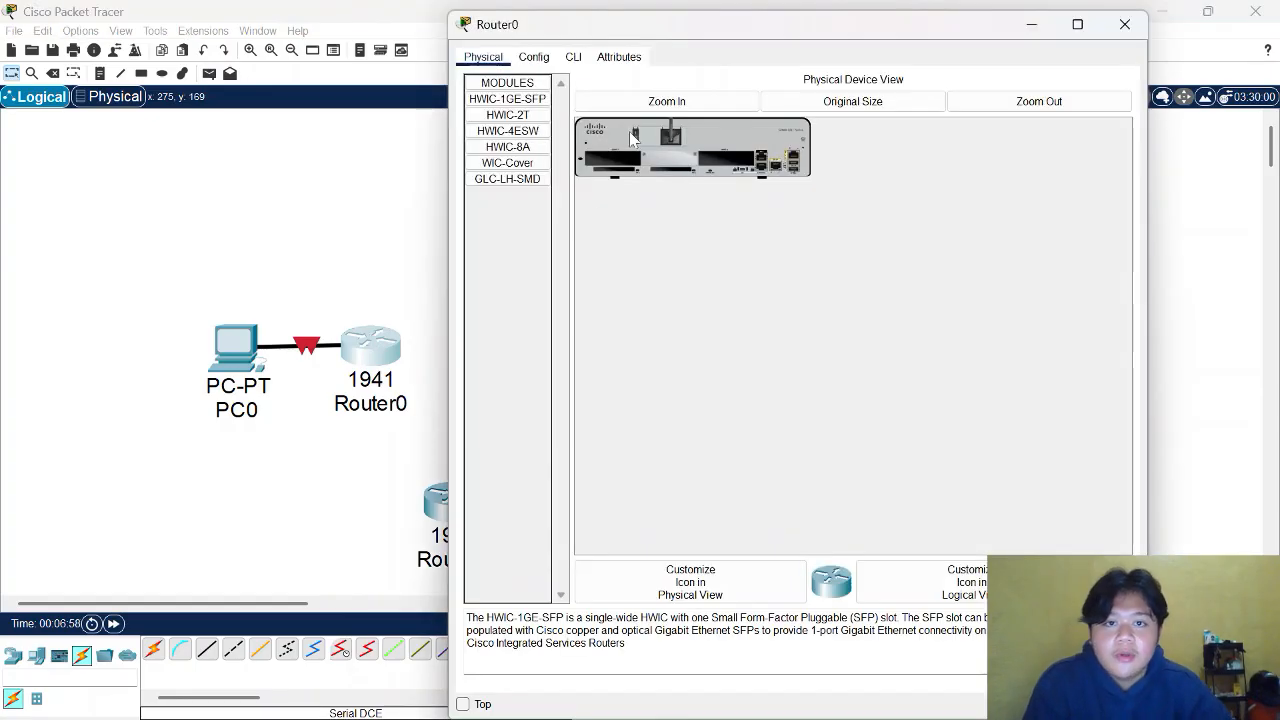
click(667, 101)
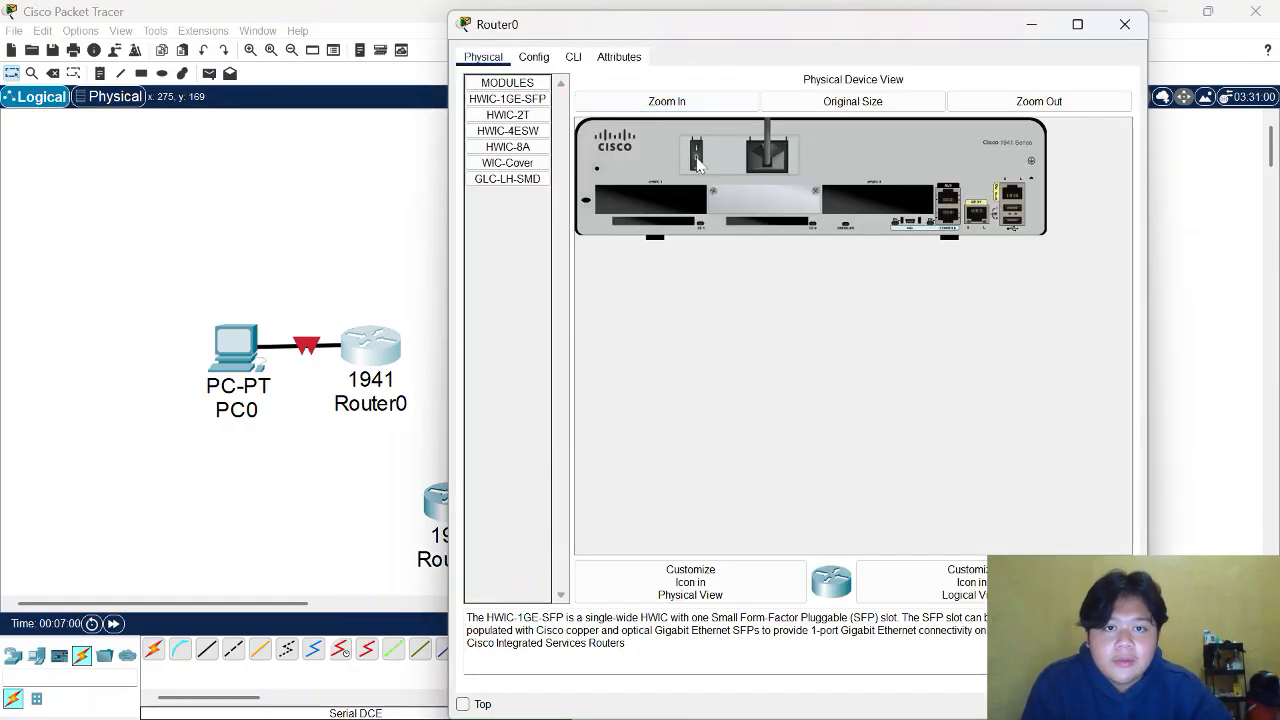
click(508, 115)
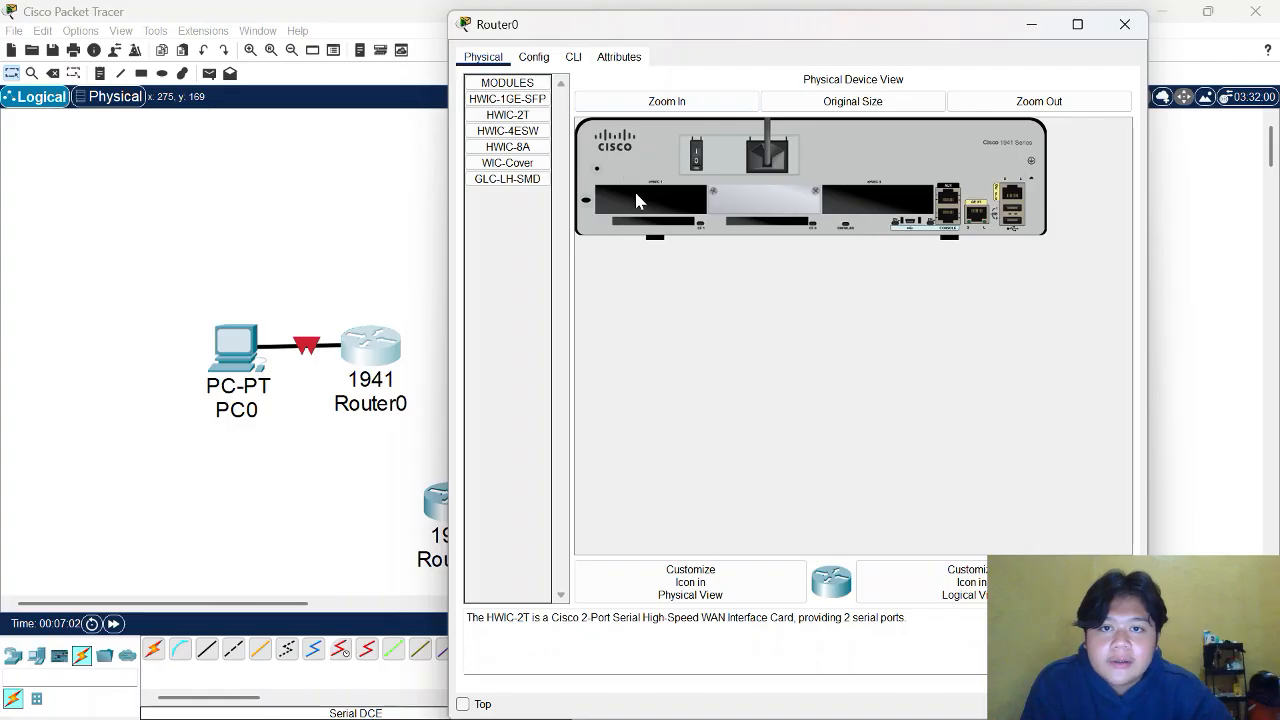
drag(508, 115, 878, 200)
click(698, 157)
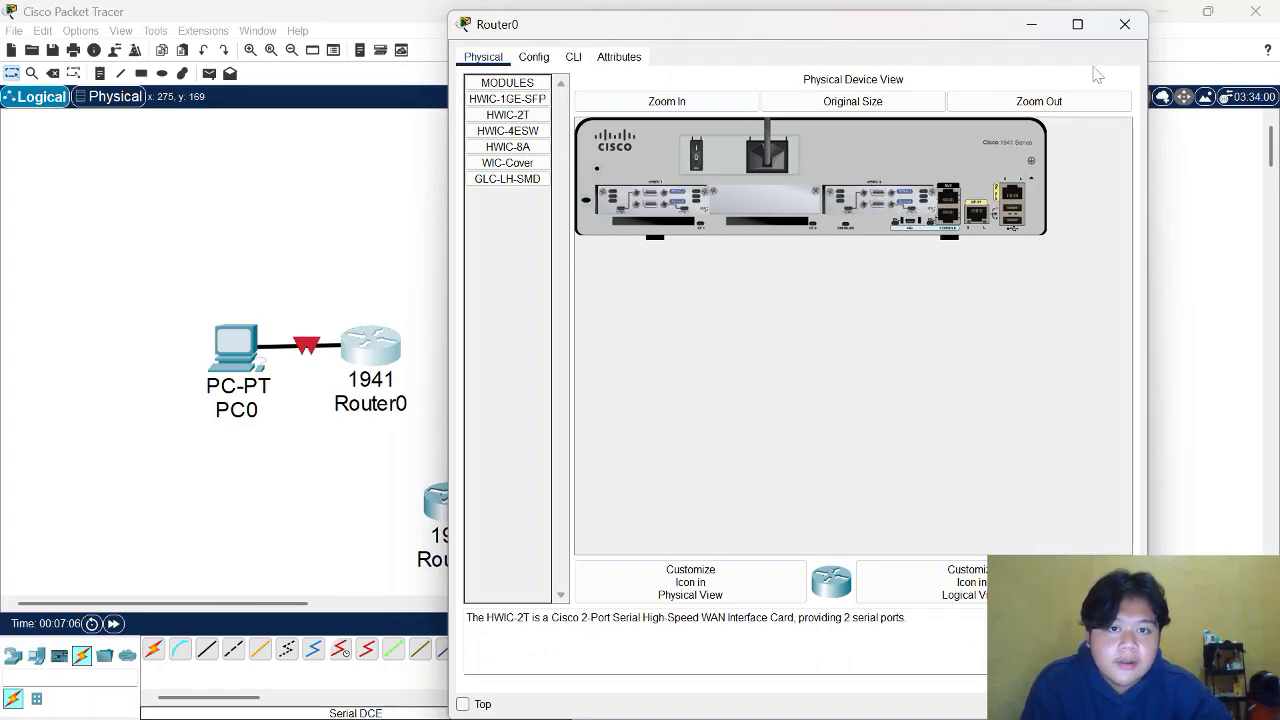
click(1124, 24)
Step: Install HWIC-2T modules in both expansion slots of each remaining router, Router1 through Router4
click(451, 497)
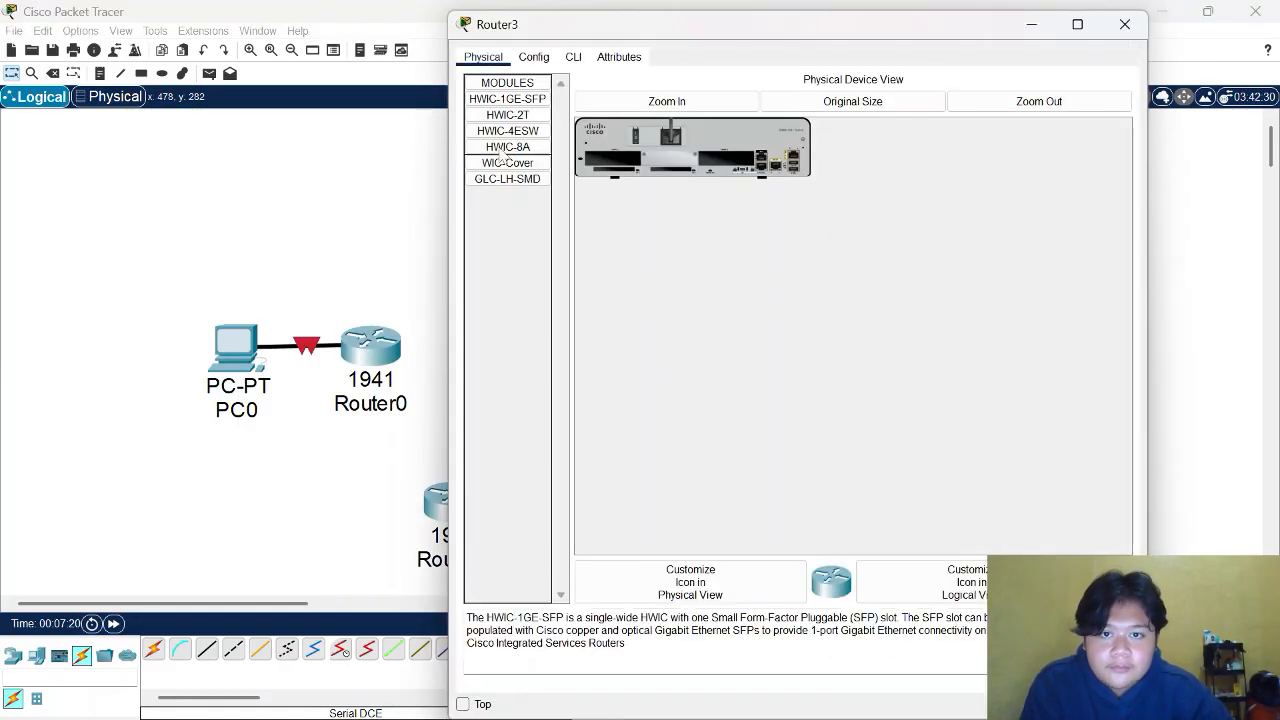
click(507, 114)
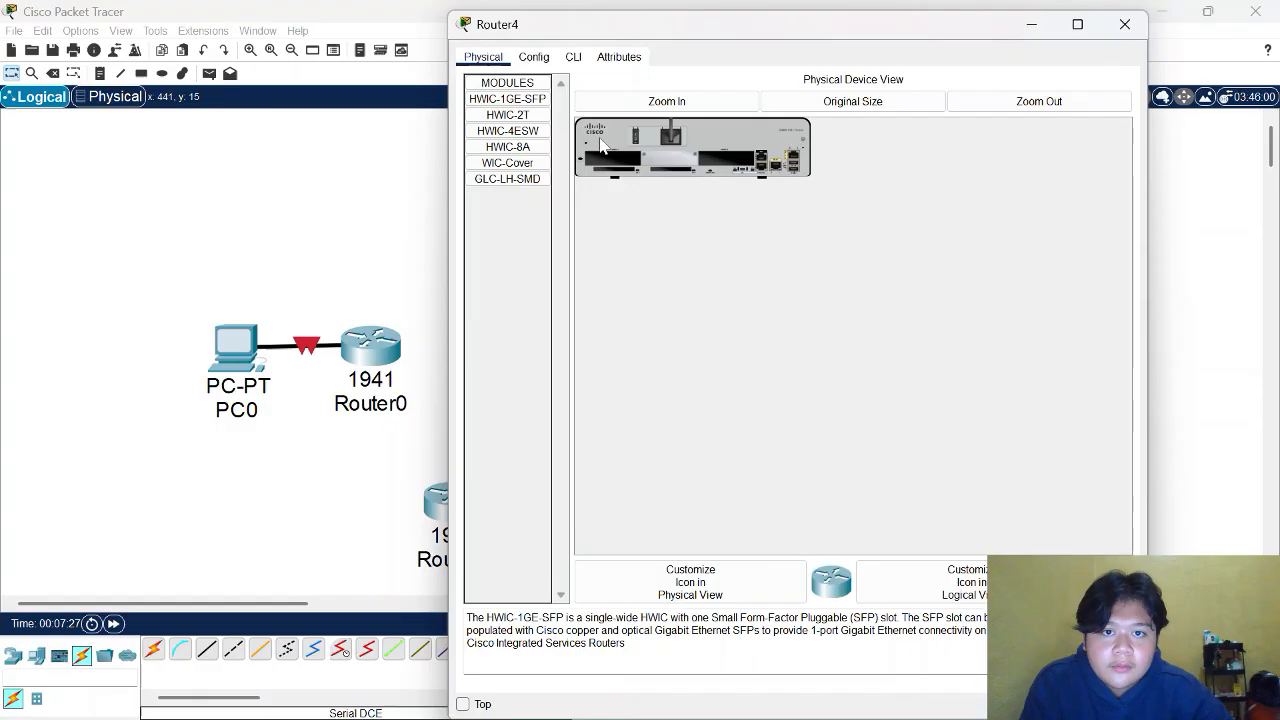
click(507, 114)
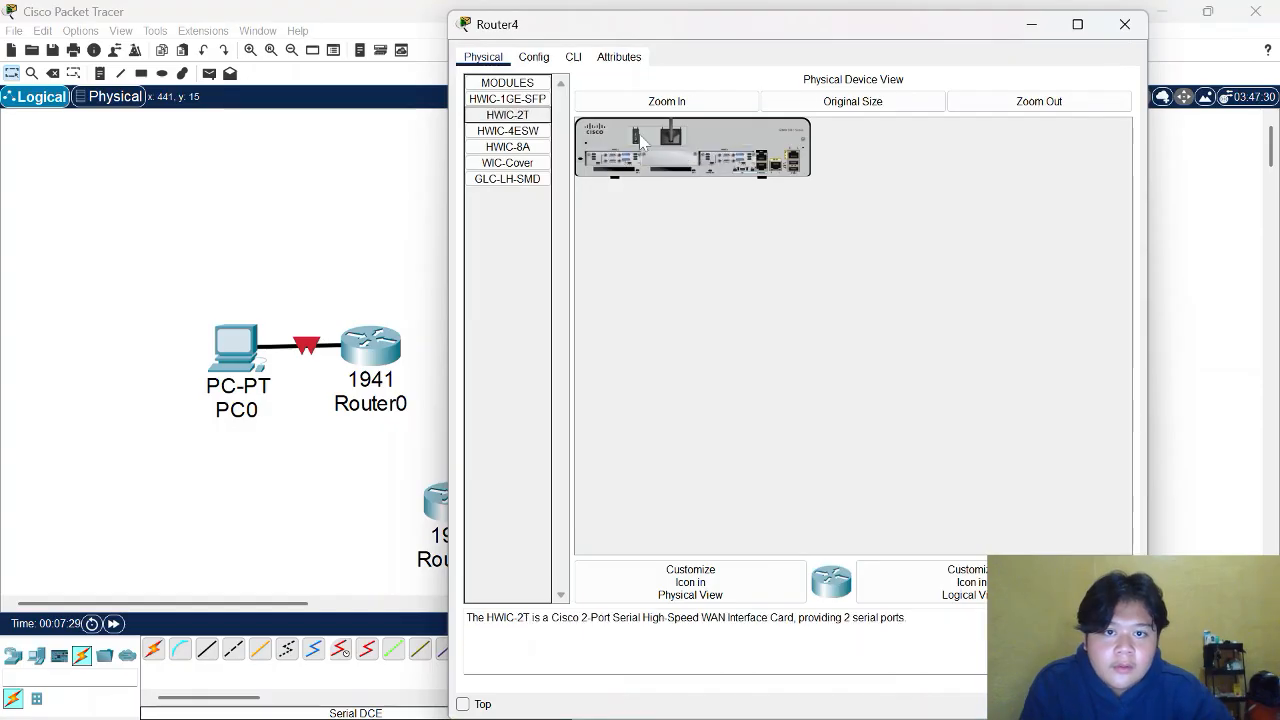
click(1124, 24)
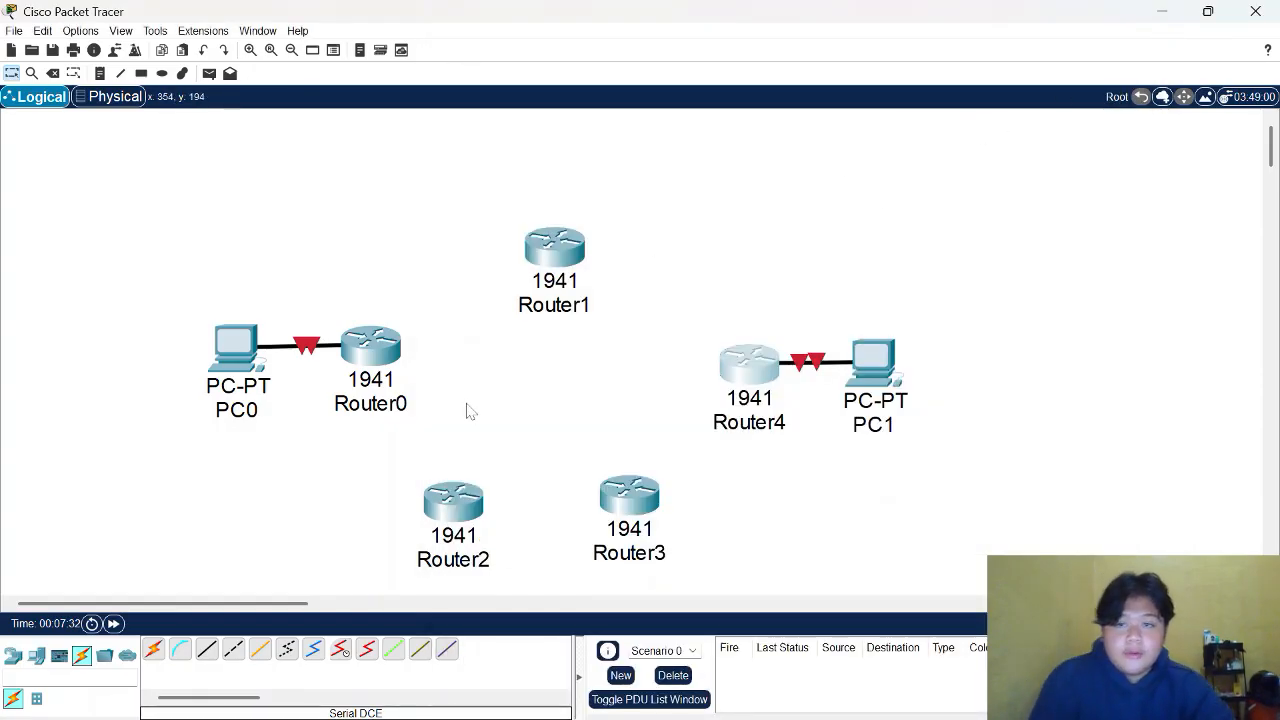
Step: Connect Router0's Serial0/0/0 to Router1's Serial0/0/0 with a Serial DCE cable
click(341, 652)
click(390, 356)
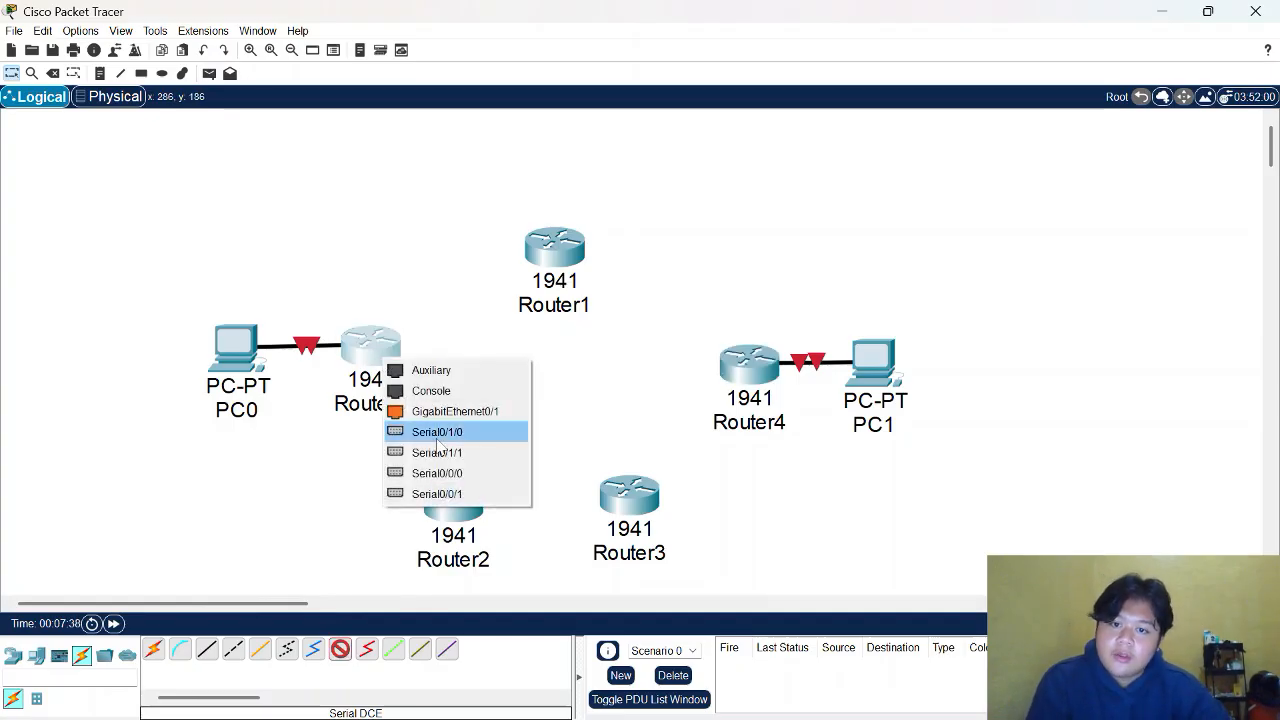
click(437, 473)
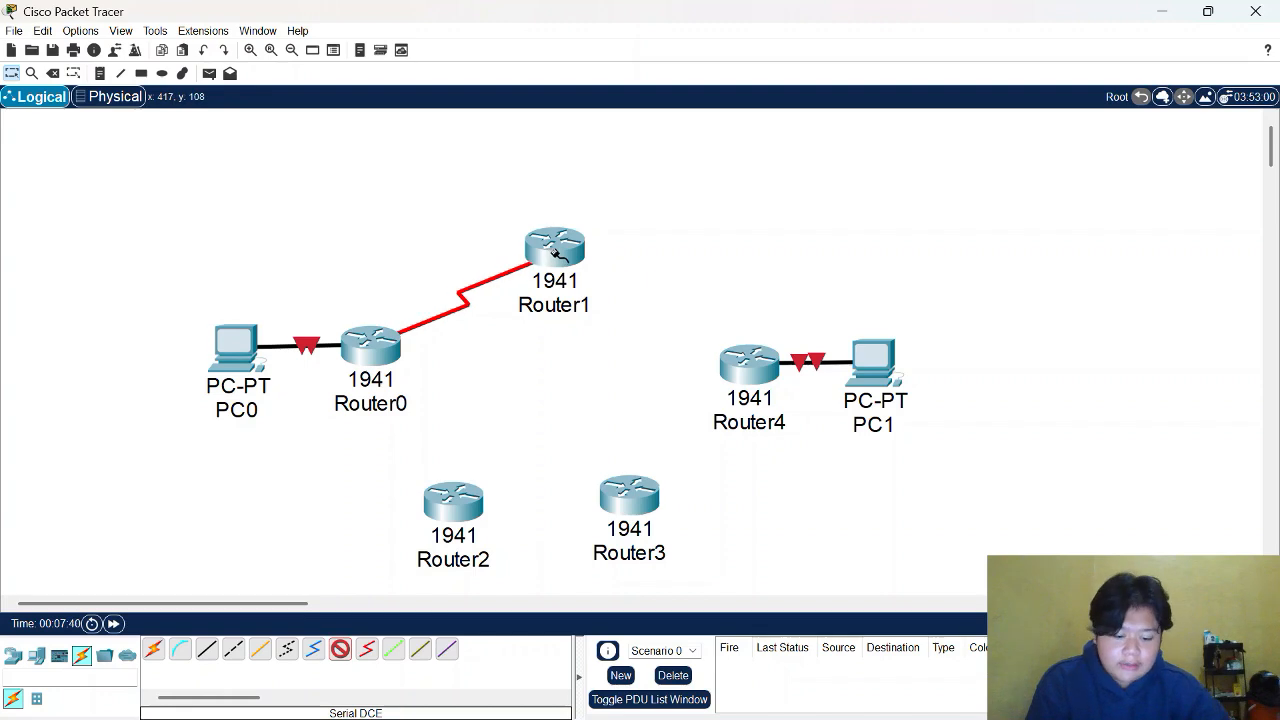
mouse_move(554, 254)
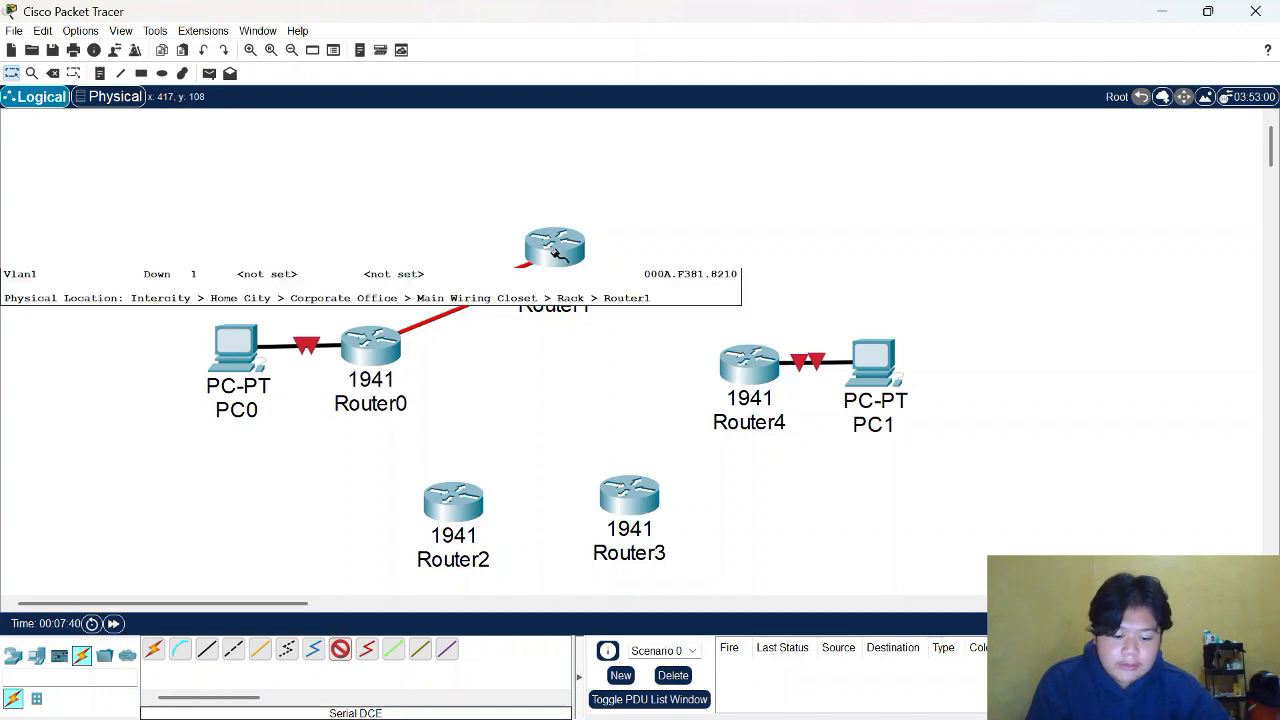
click(555, 250)
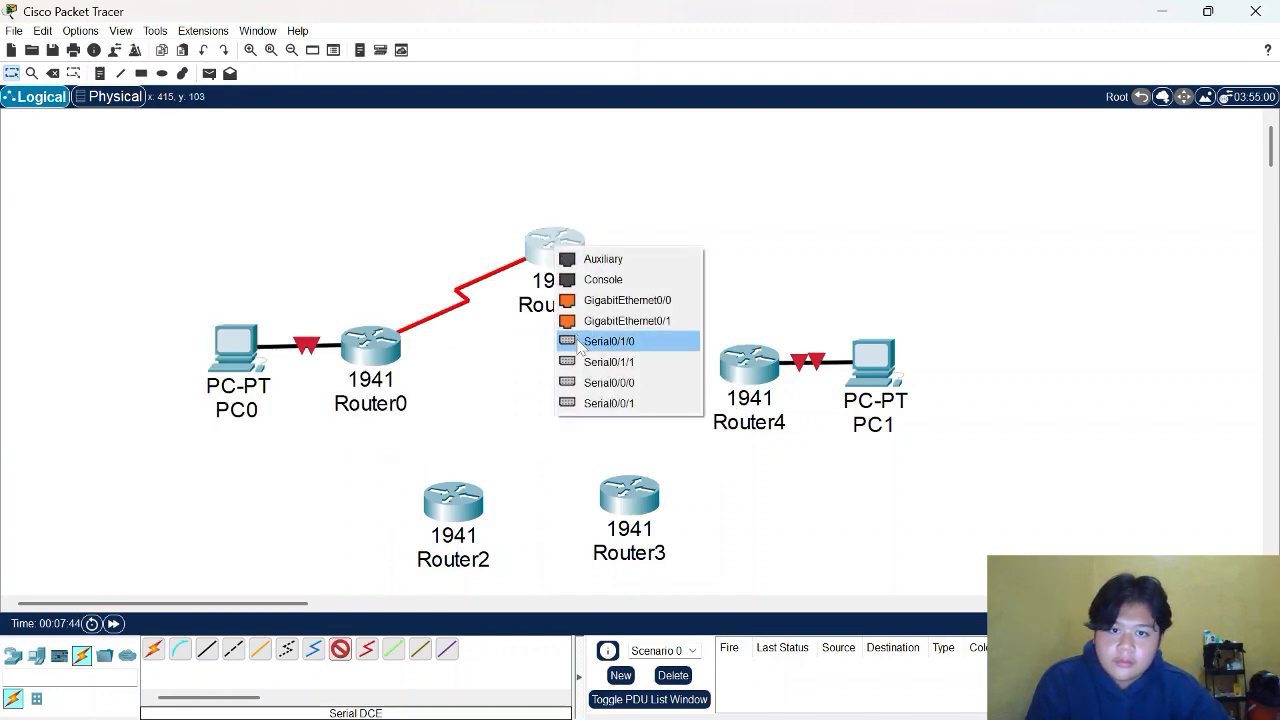
click(589, 382)
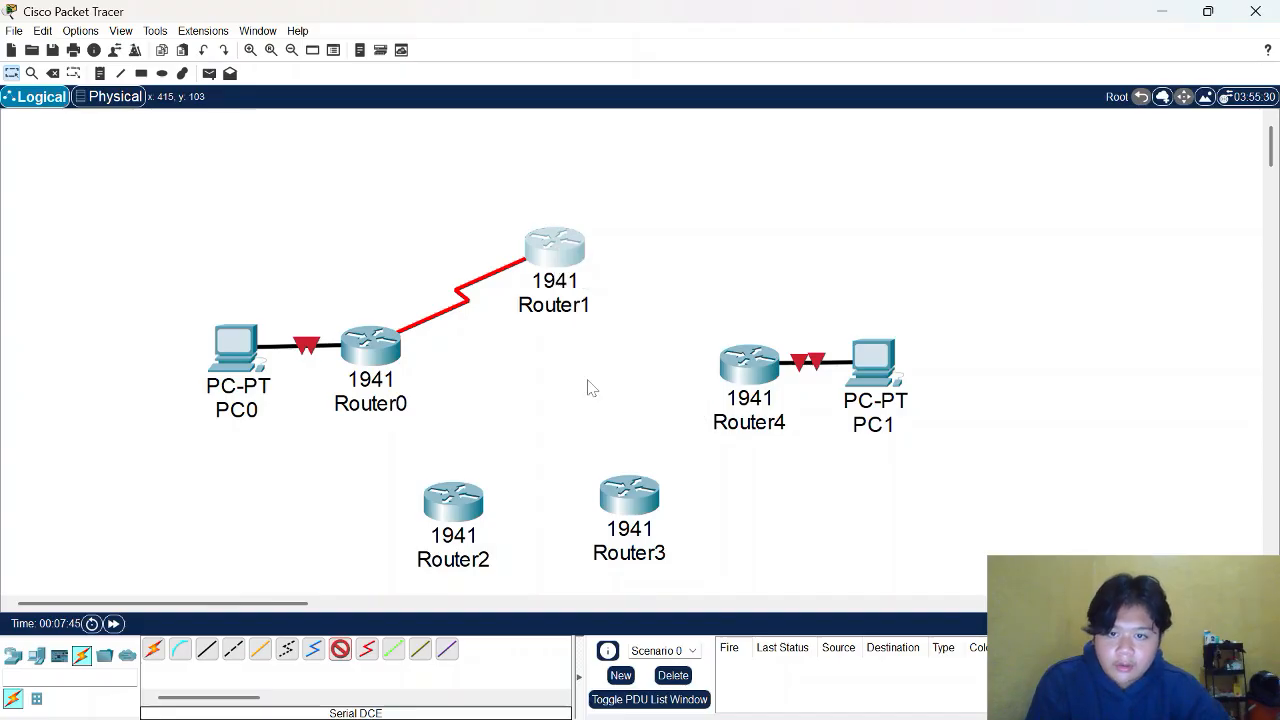
Step: Connect Router0's Serial0/0/1 to Router2's Serial0/0/0 with a Serial DCE cable
click(379, 363)
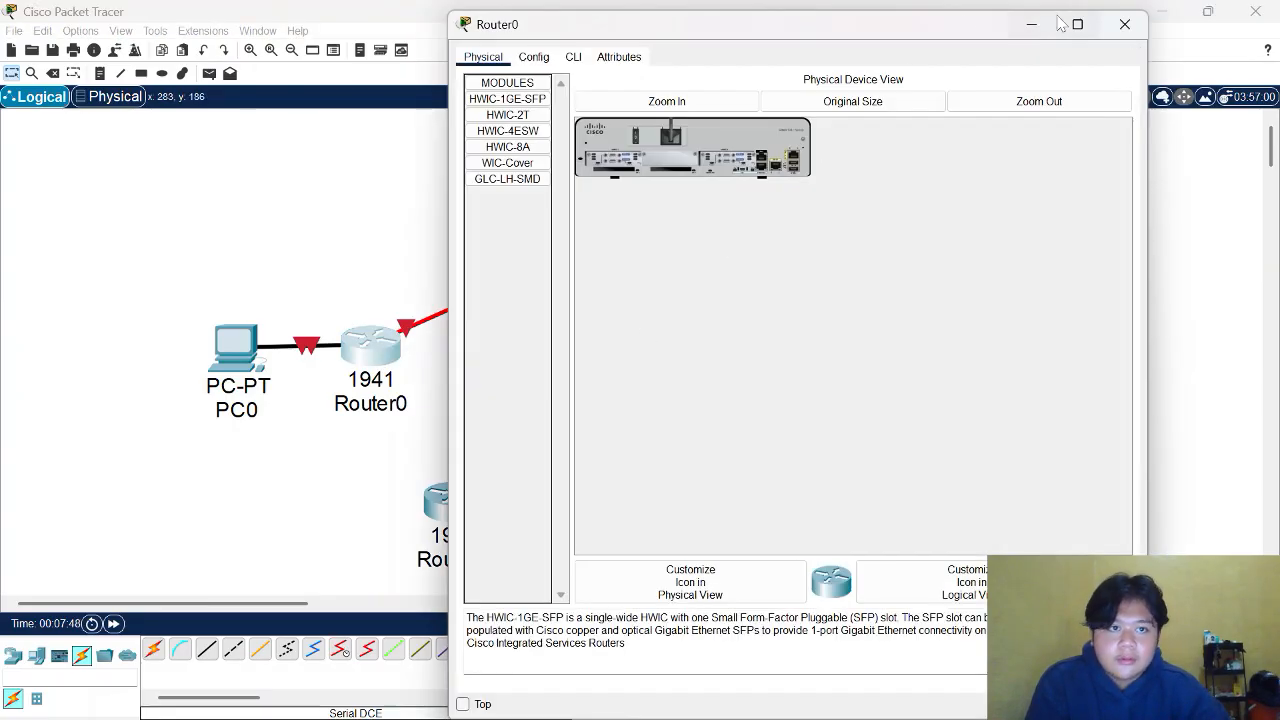
click(1124, 24)
click(340, 650)
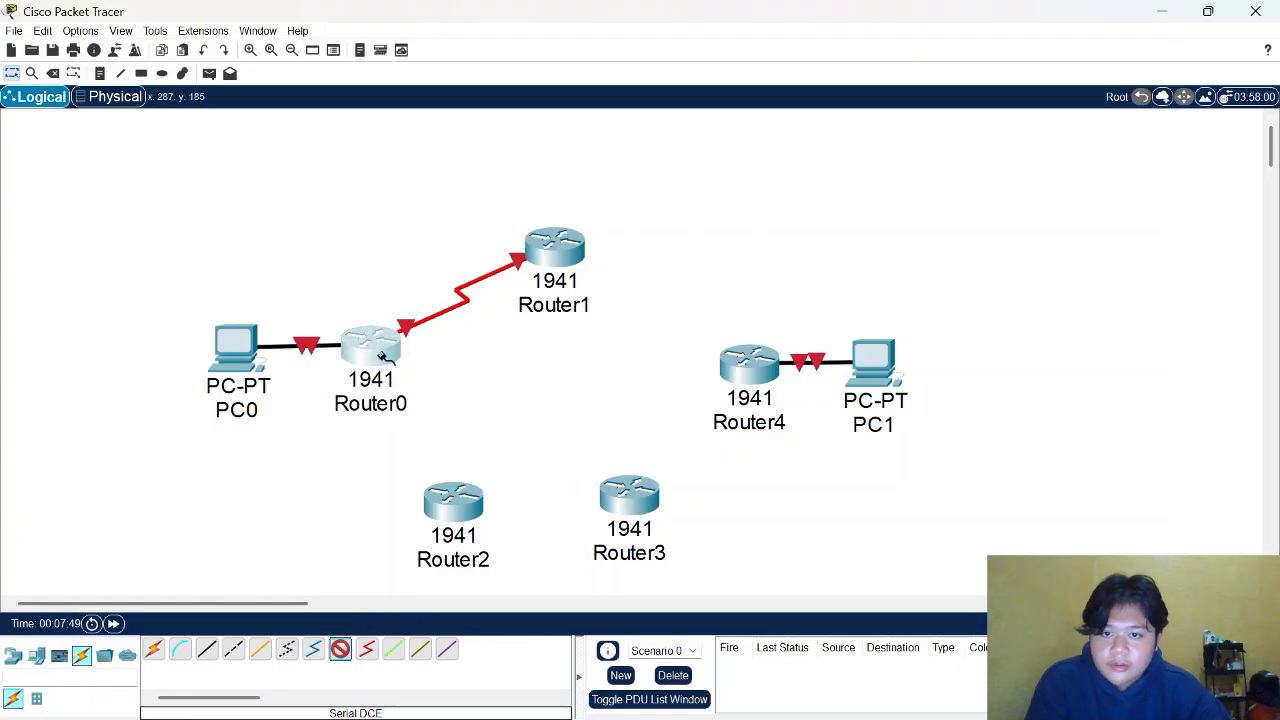
click(383, 356)
click(420, 471)
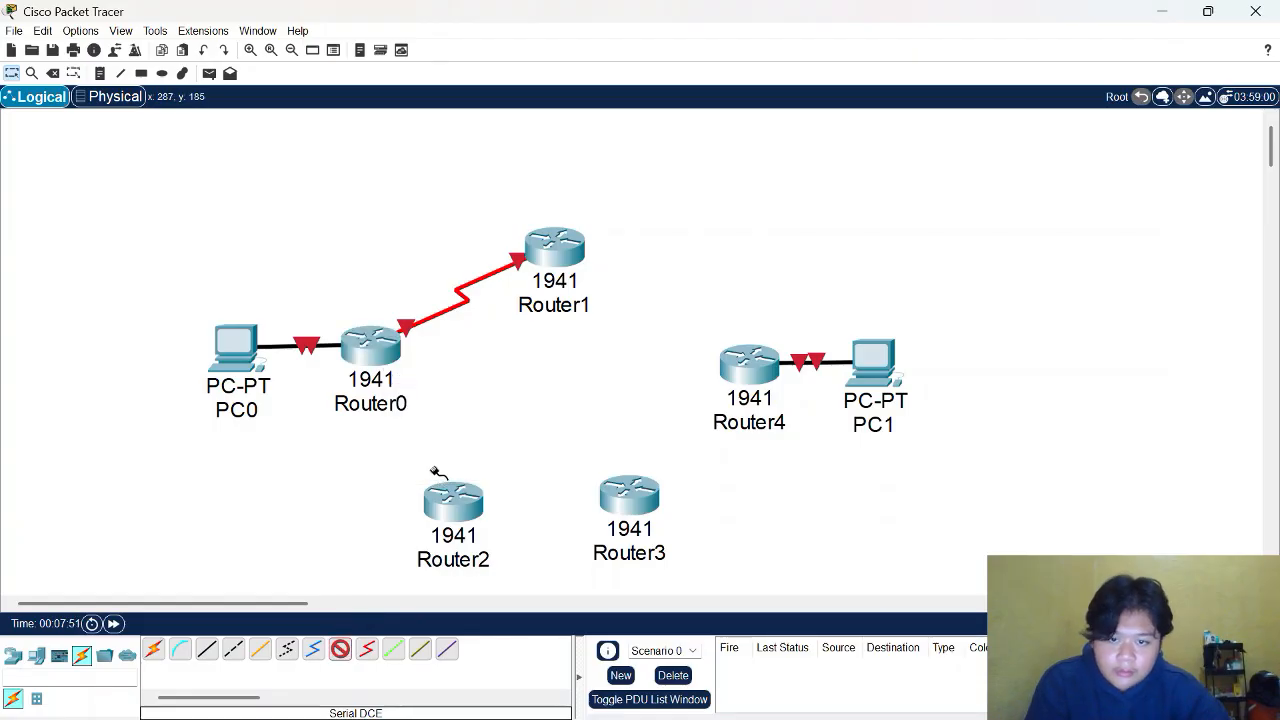
click(454, 507)
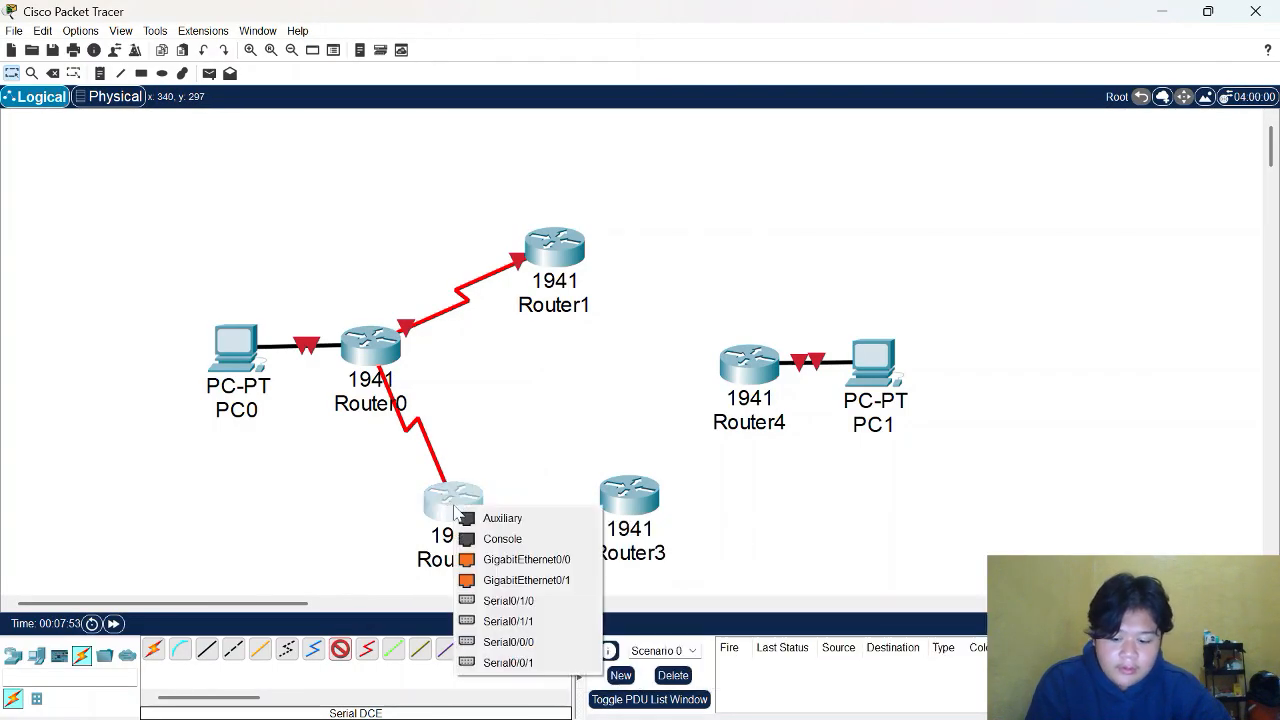
click(520, 645)
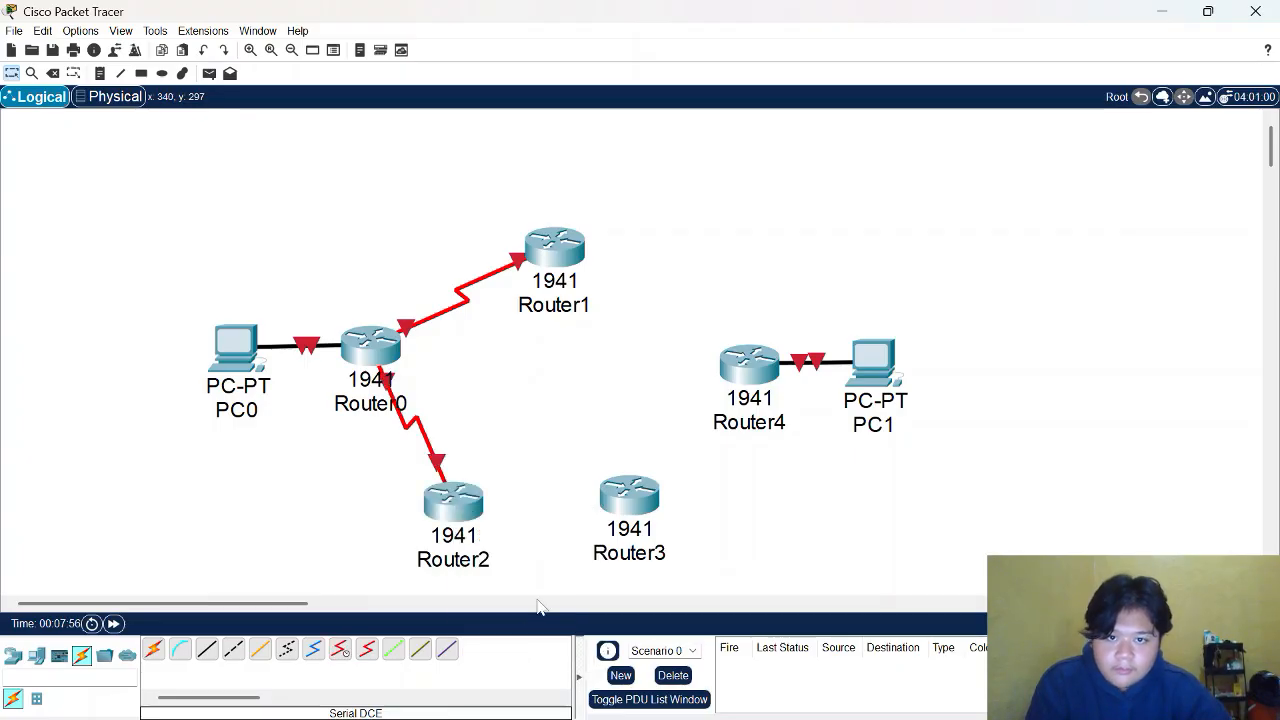
Step: Connect Router2's Serial0/0/1 to Router3's Serial0/0/0 with a Serial DCE cable
click(317, 655)
click(456, 515)
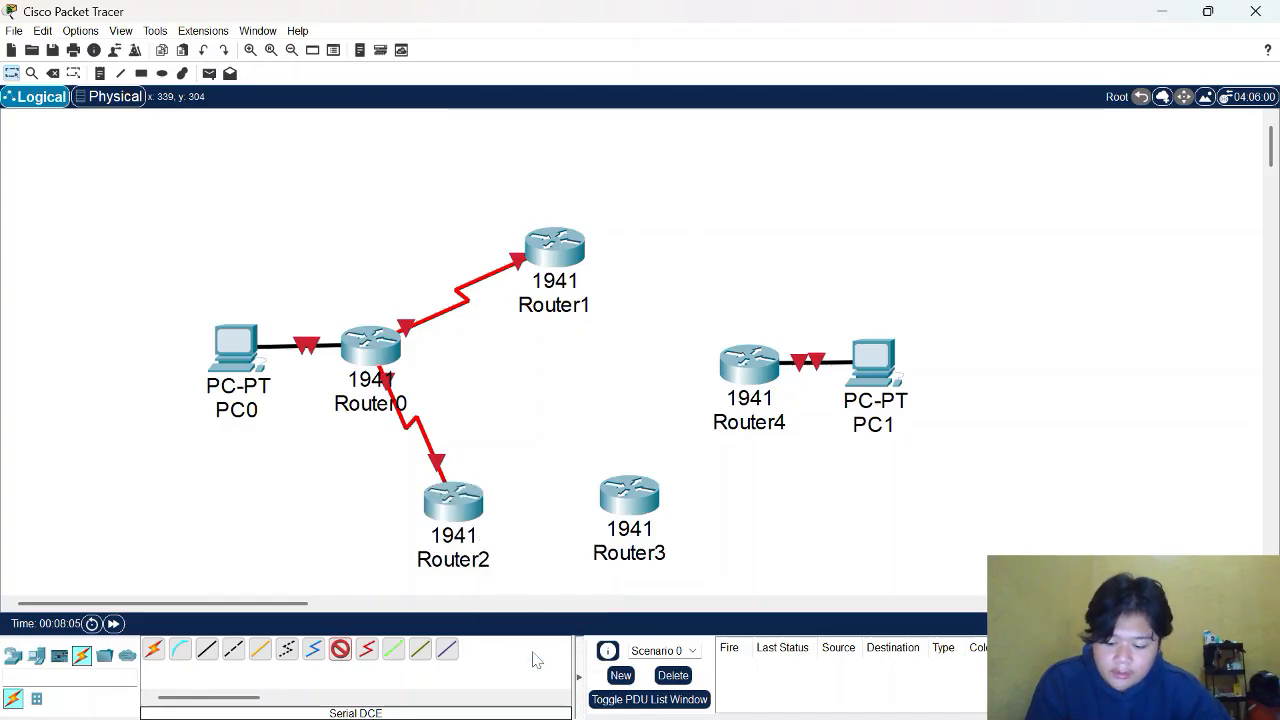
click(533, 652)
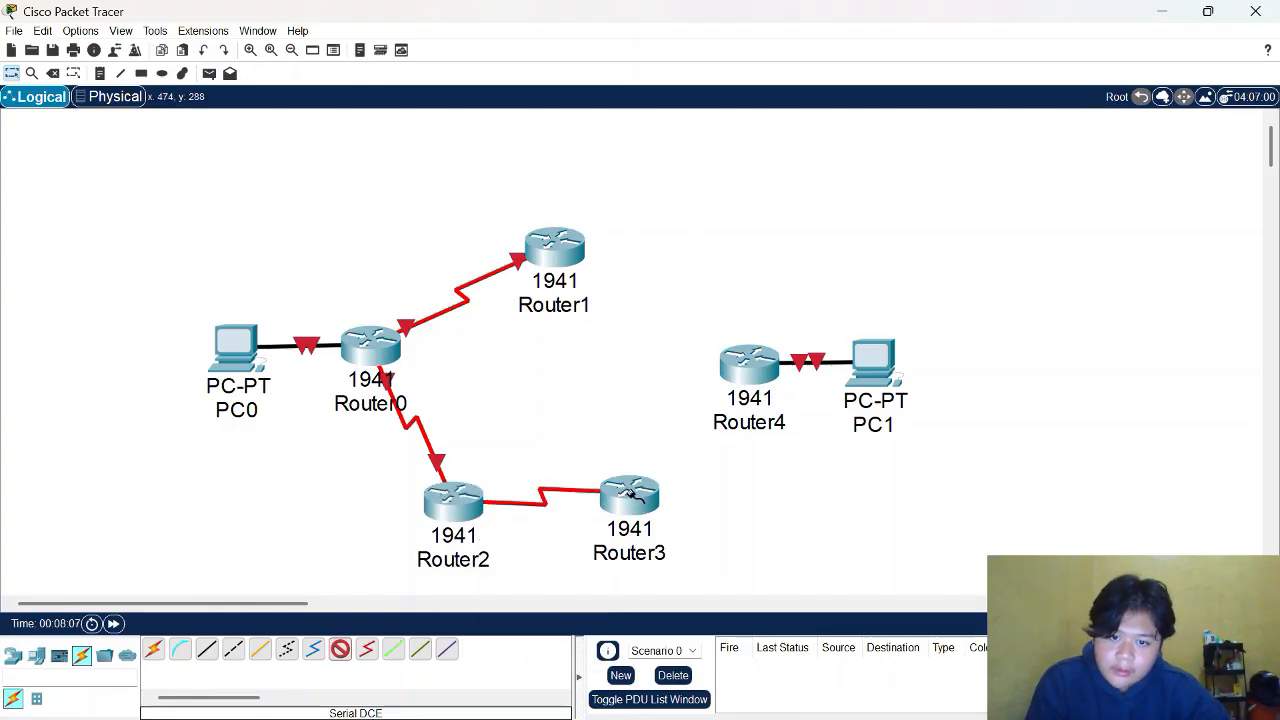
click(630, 491)
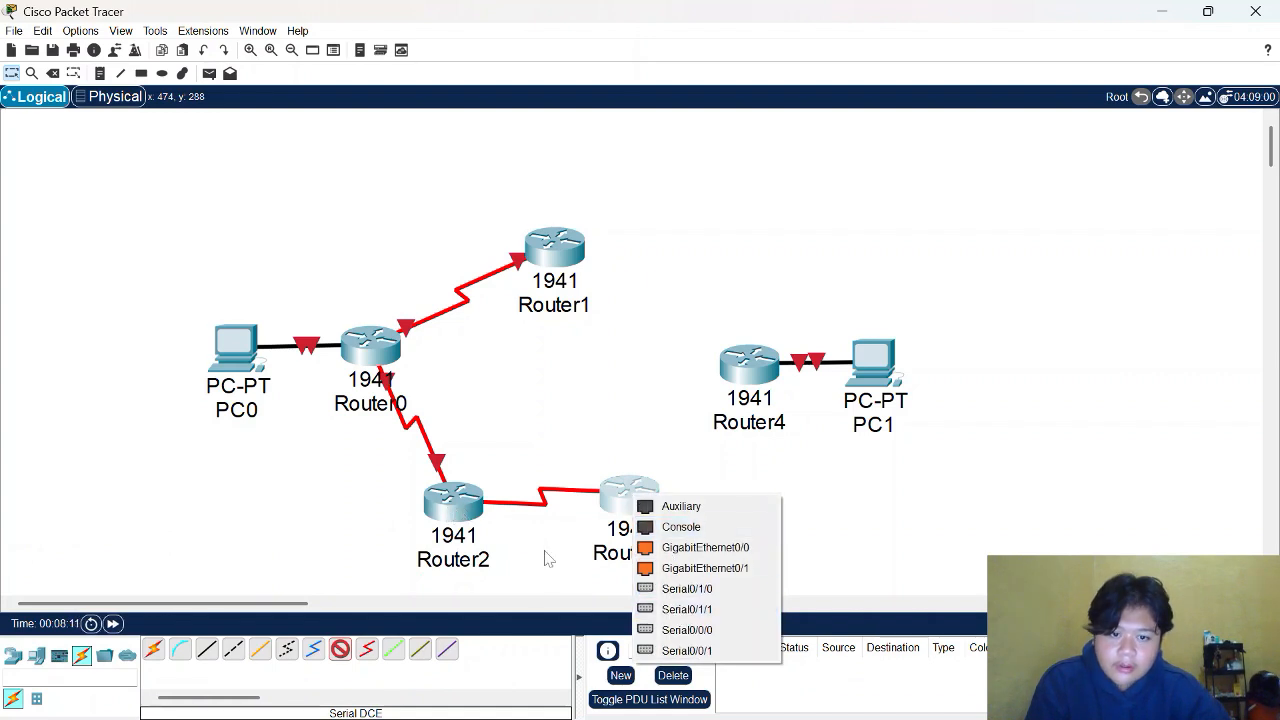
click(686, 630)
Step: Connect Router1's Serial0/0/1 to Router4's Serial0/0/0 with a Serial DCE cable
click(340, 649)
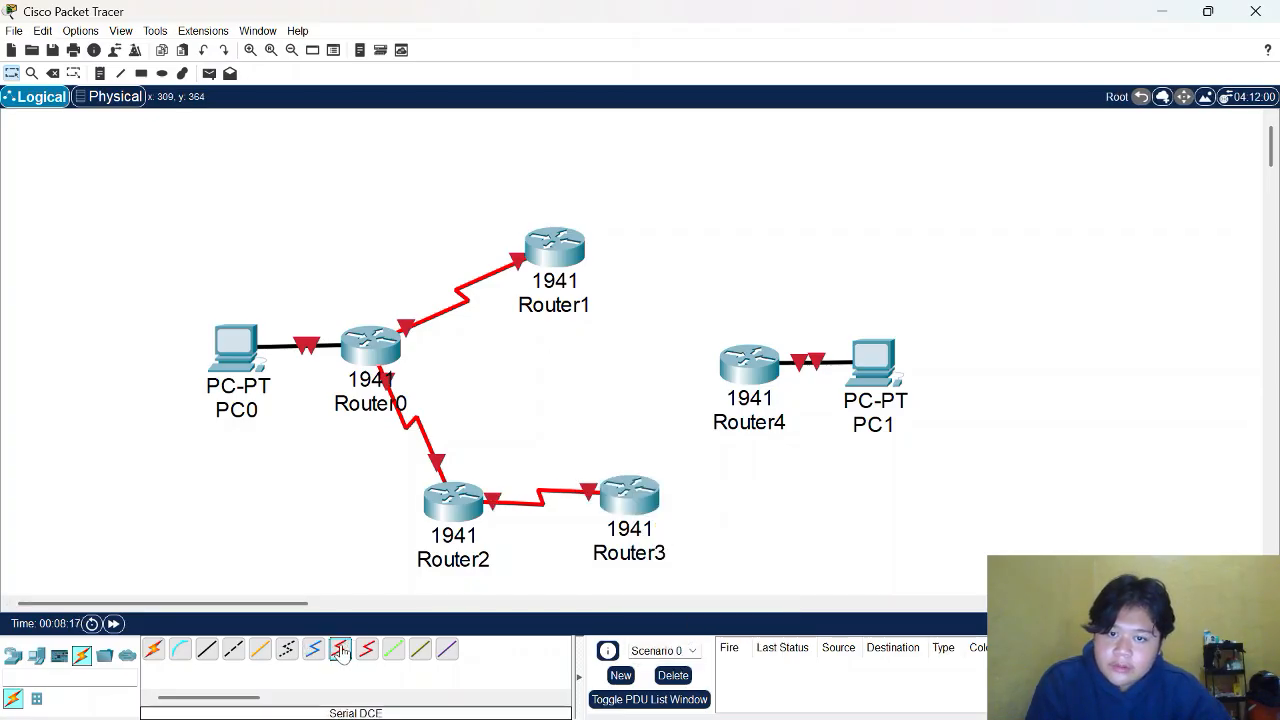
click(554, 246)
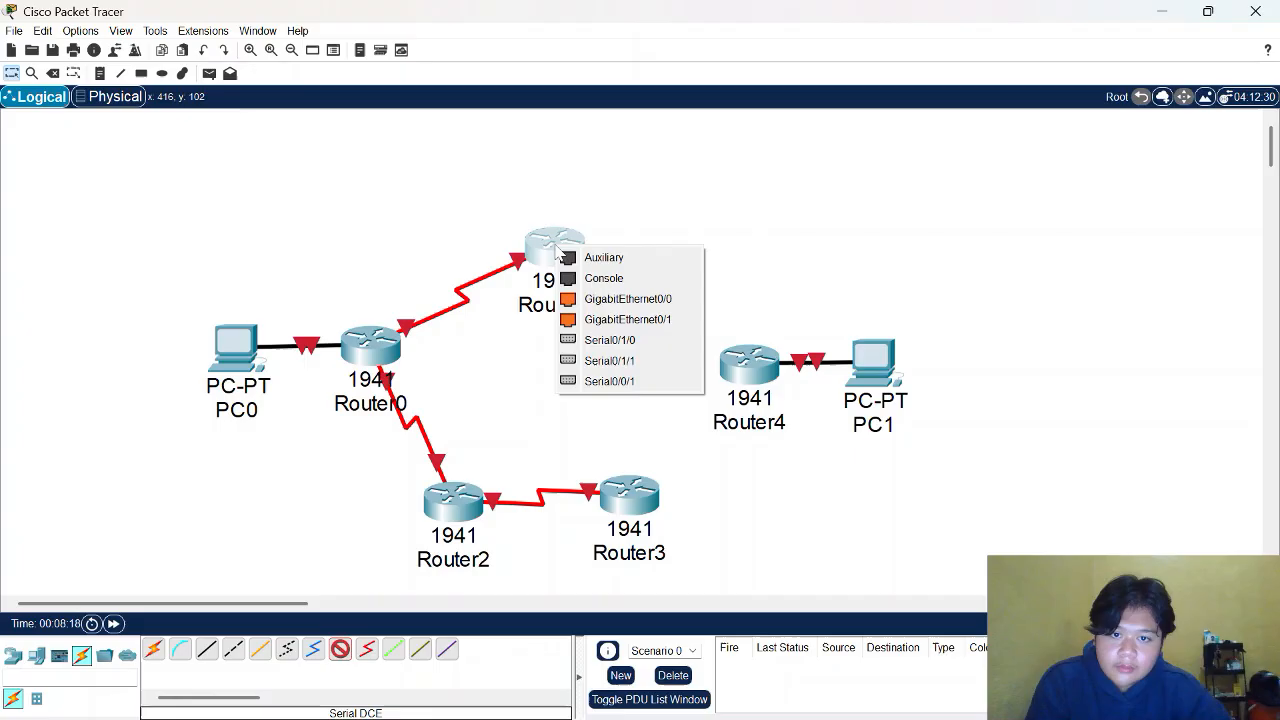
click(662, 381)
click(742, 367)
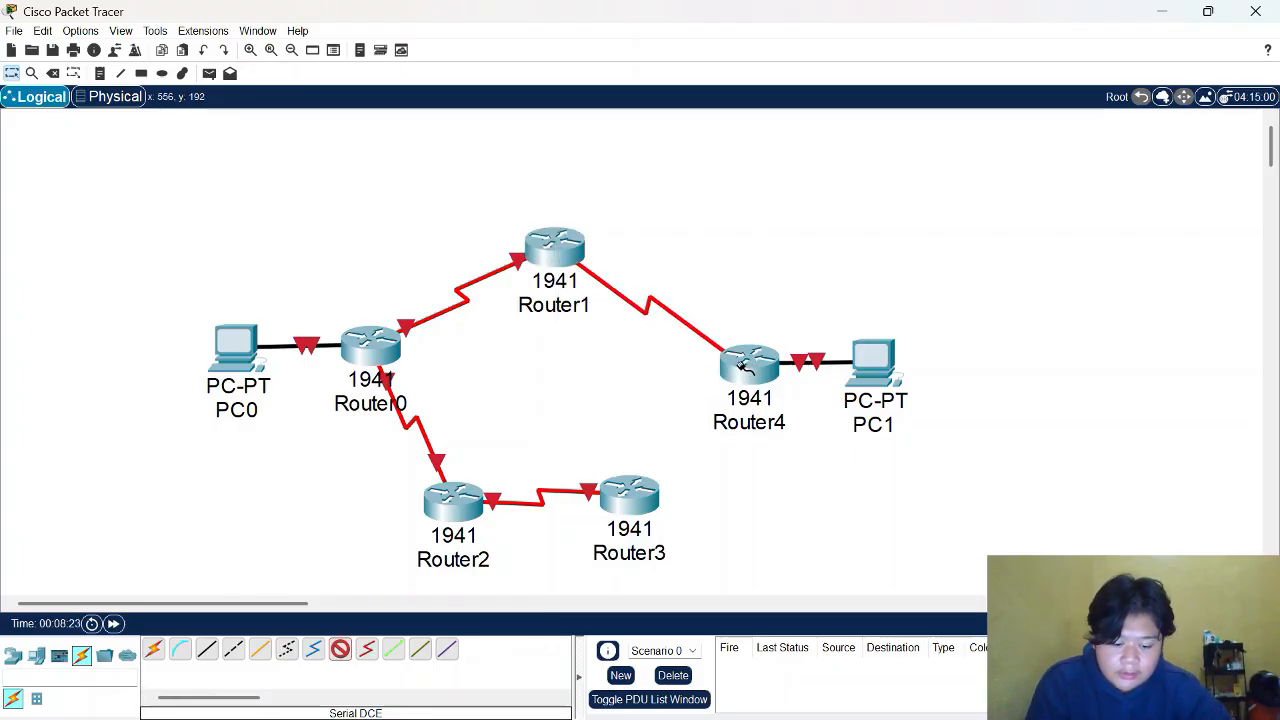
click(743, 368)
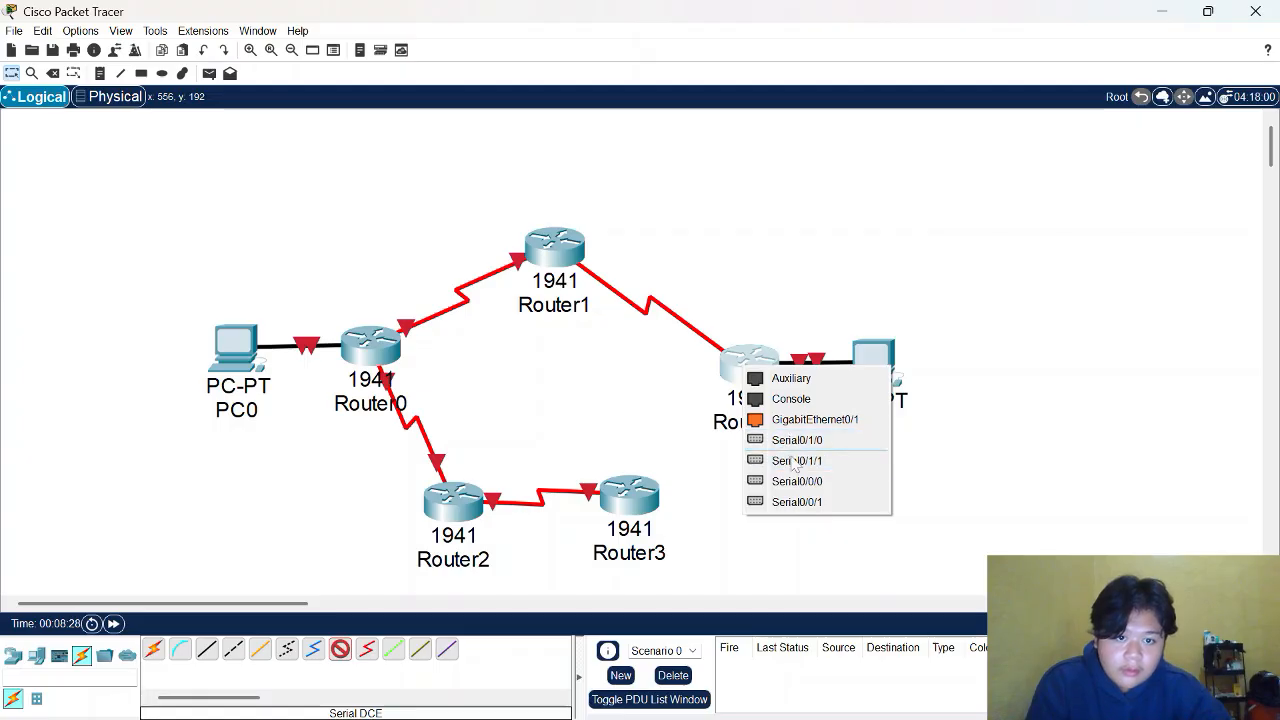
click(800, 490)
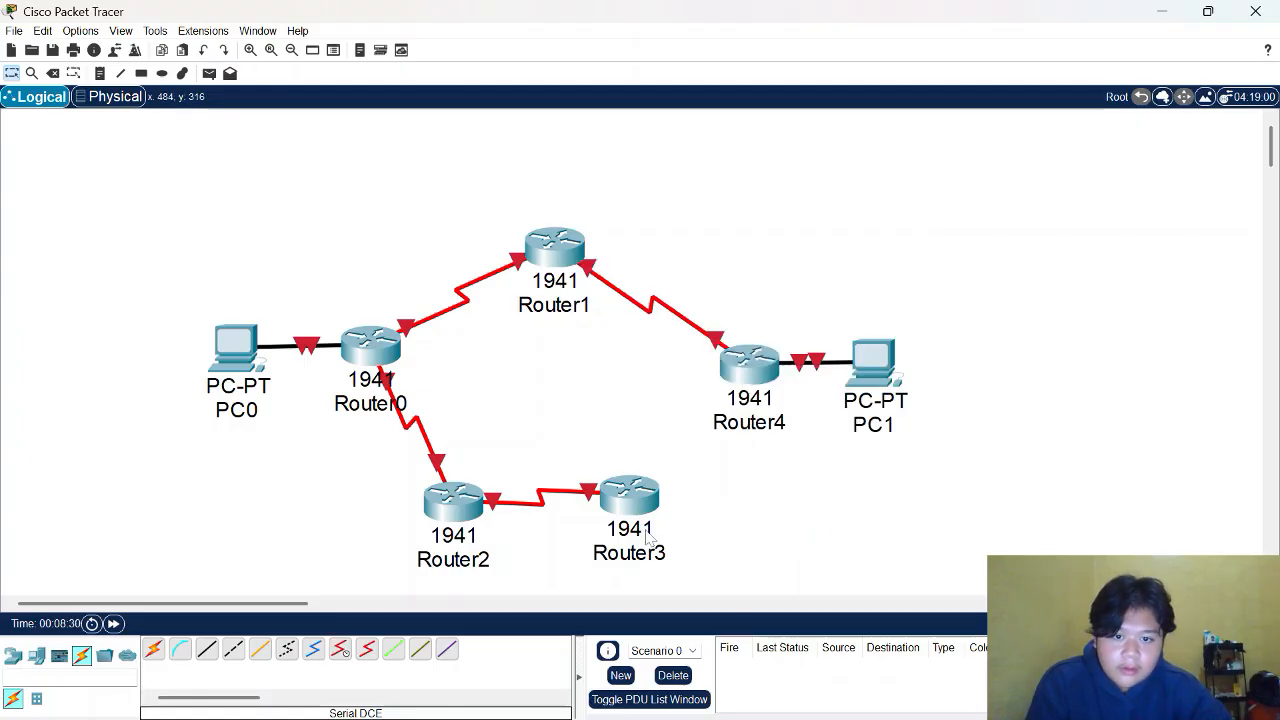
Step: Connect Router3's Serial0/0/1 to Router4's Serial0/0/1 with a Serial DCE cable
click(340, 649)
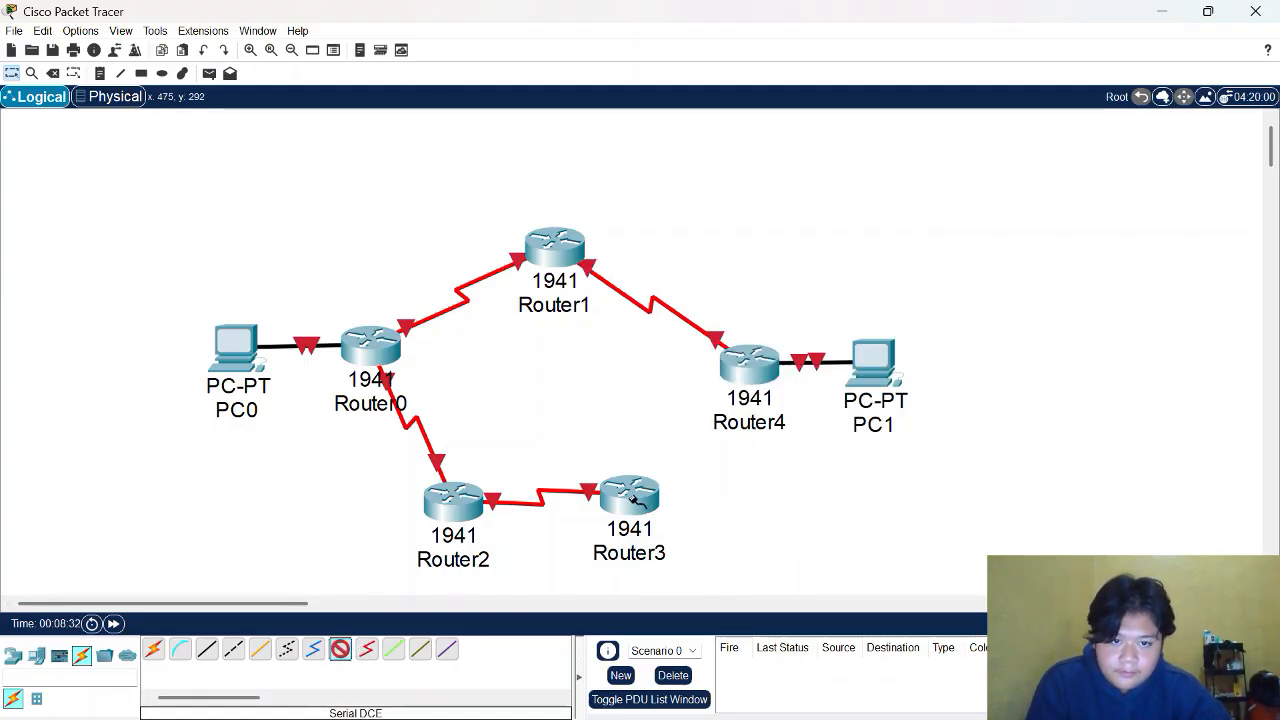
click(626, 500)
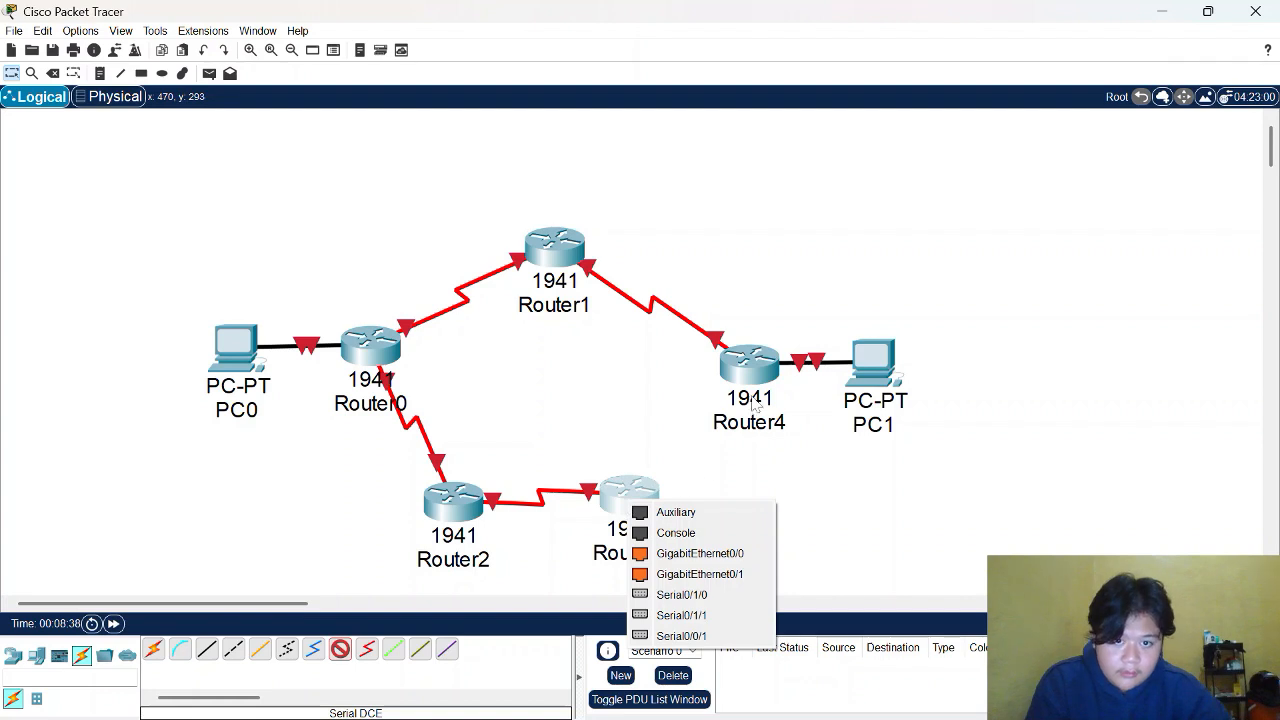
click(704, 636)
click(750, 368)
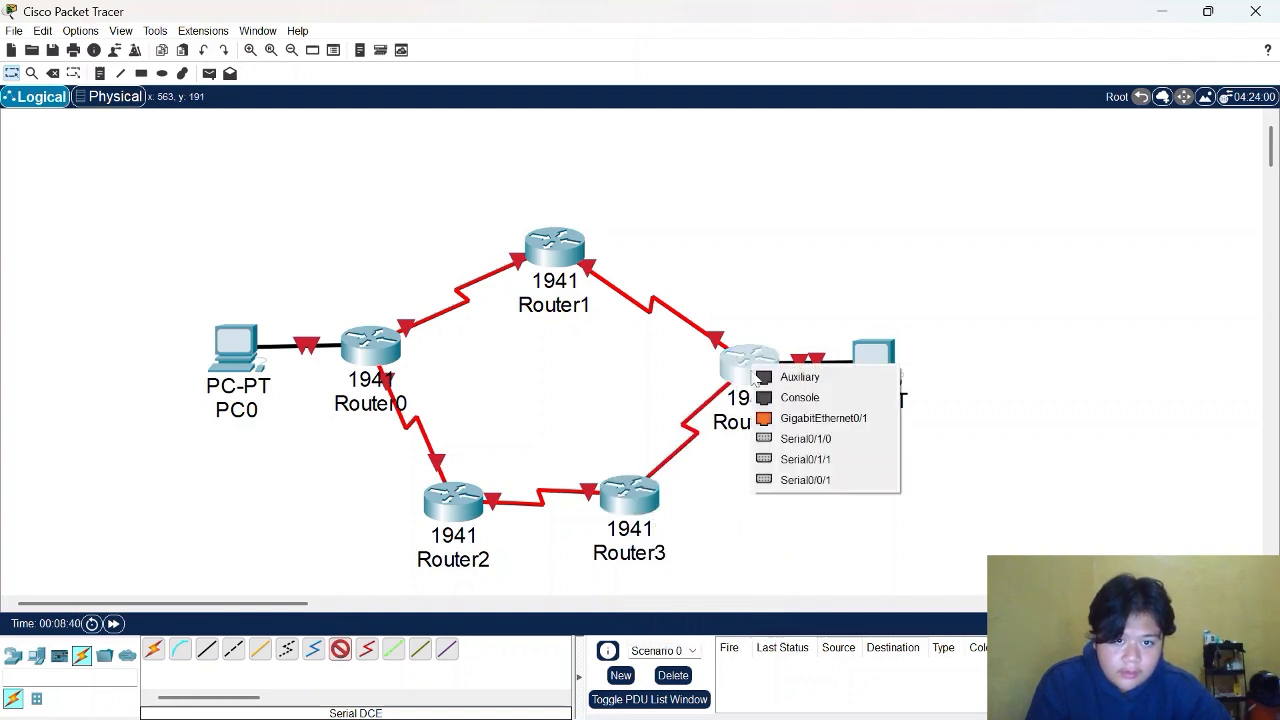
click(816, 481)
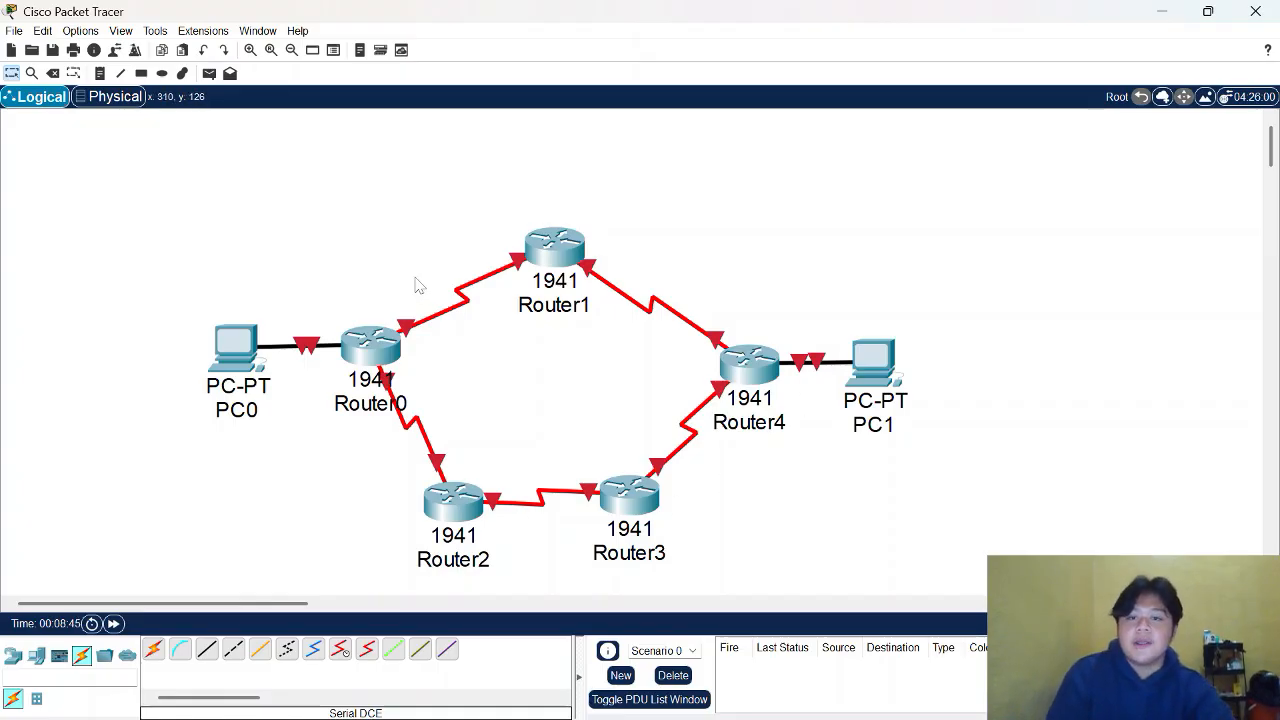
Step: Give PC0 the static IPv4 address 192.168.1.1 with subnet mask 255.255.255.0 in its IP configuration
click(238, 345)
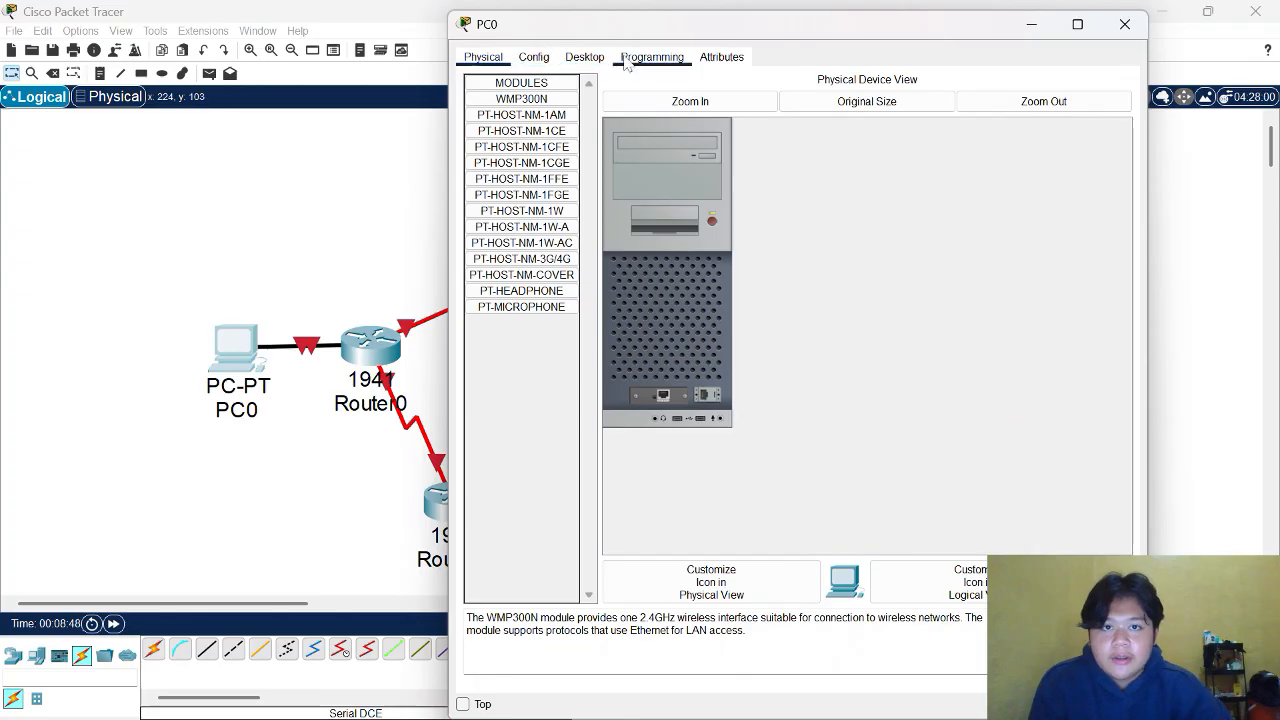
click(640, 57)
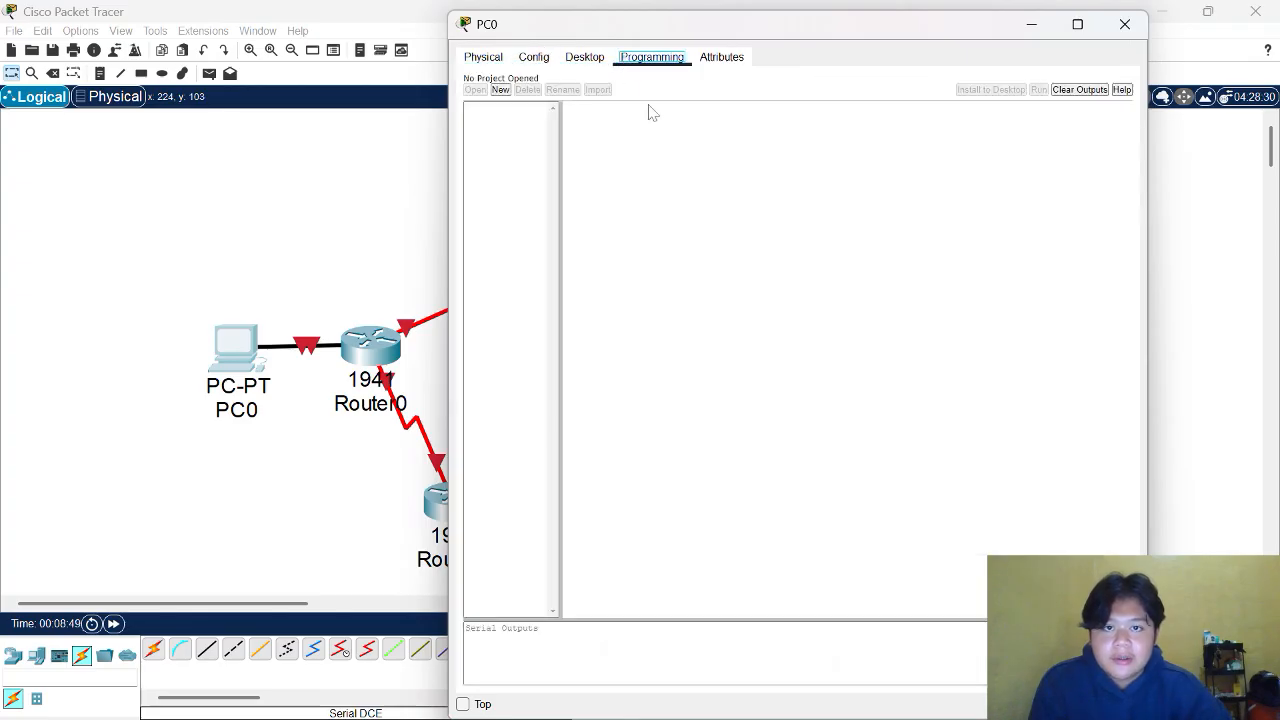
click(530, 57)
click(588, 58)
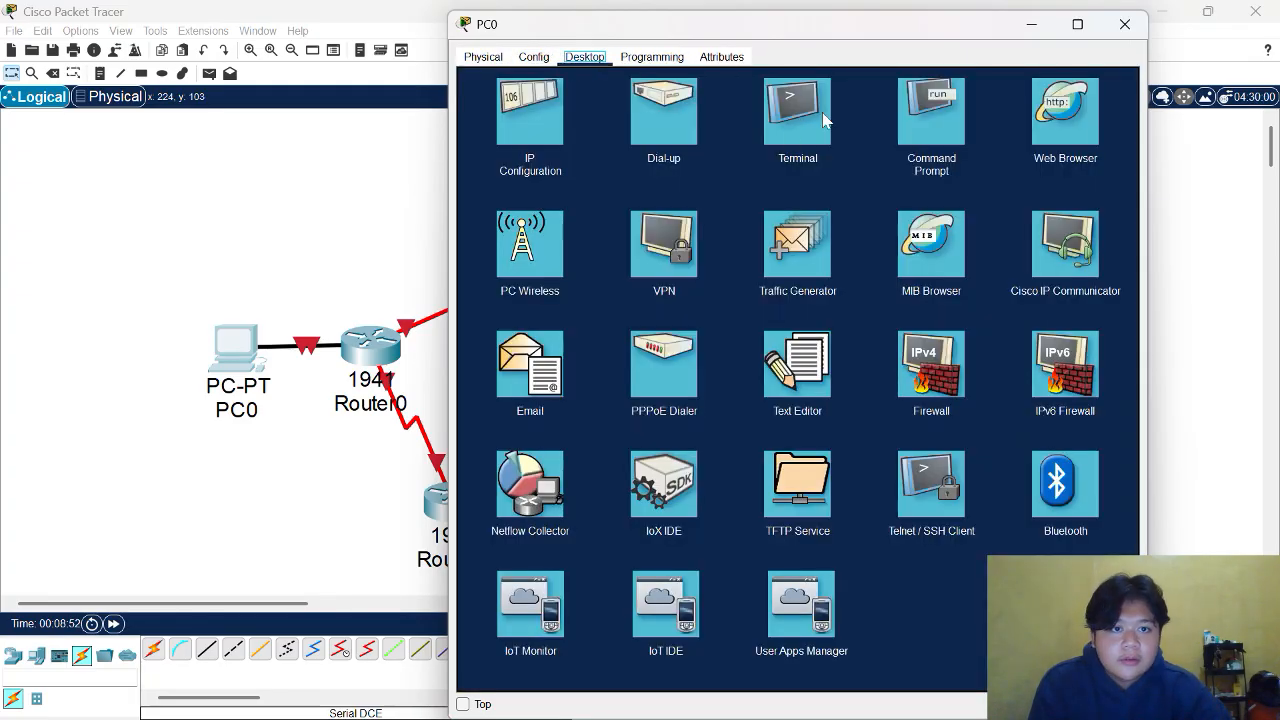
click(513, 107)
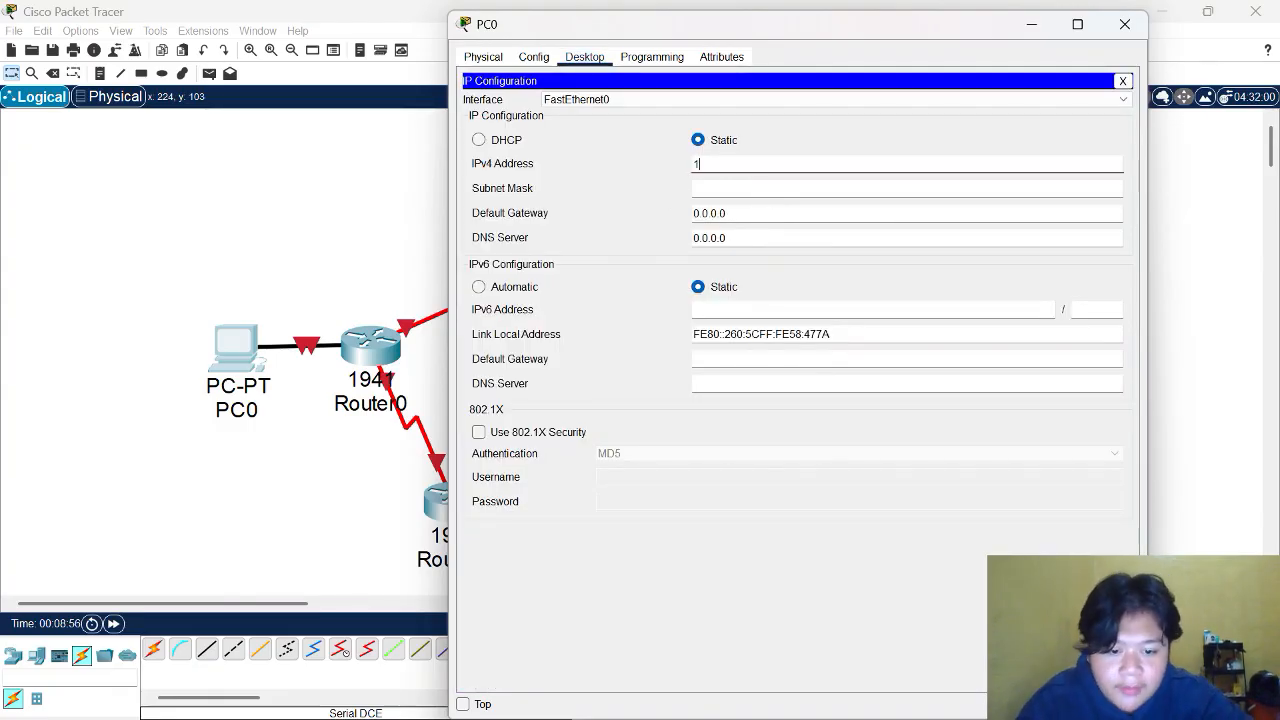
text(192.168)
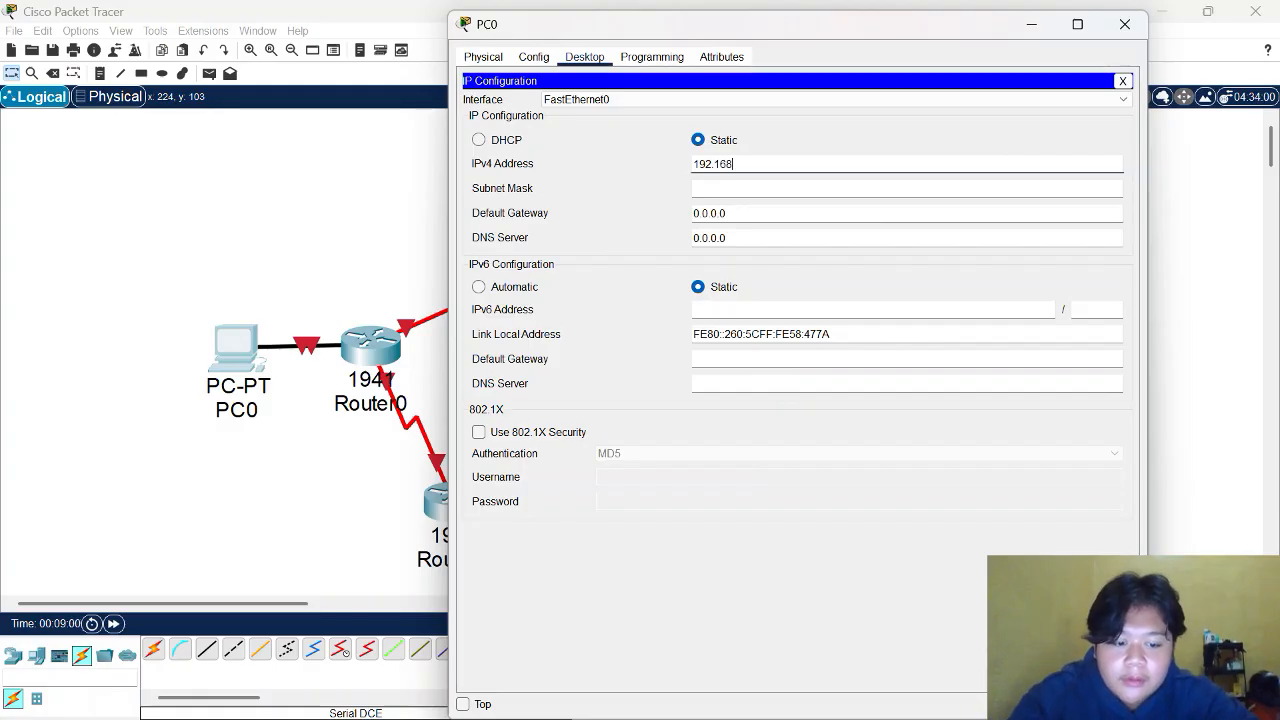
text(.1.1)
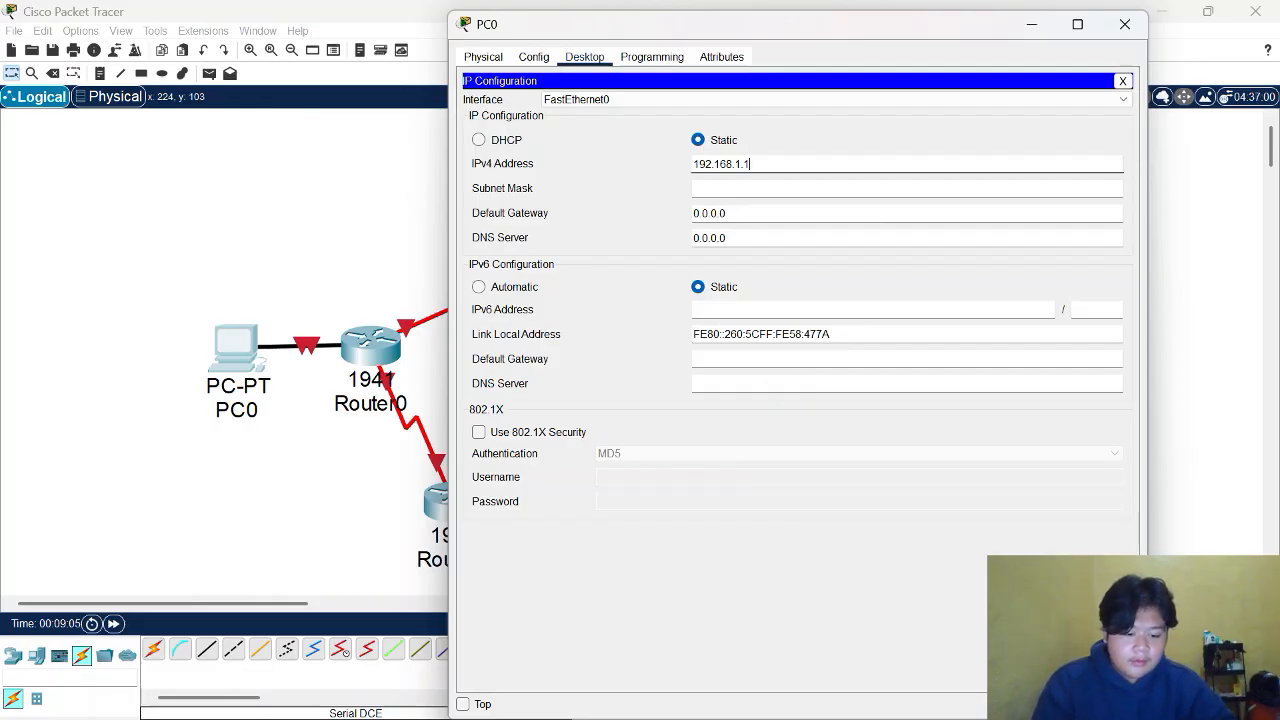
click(760, 188)
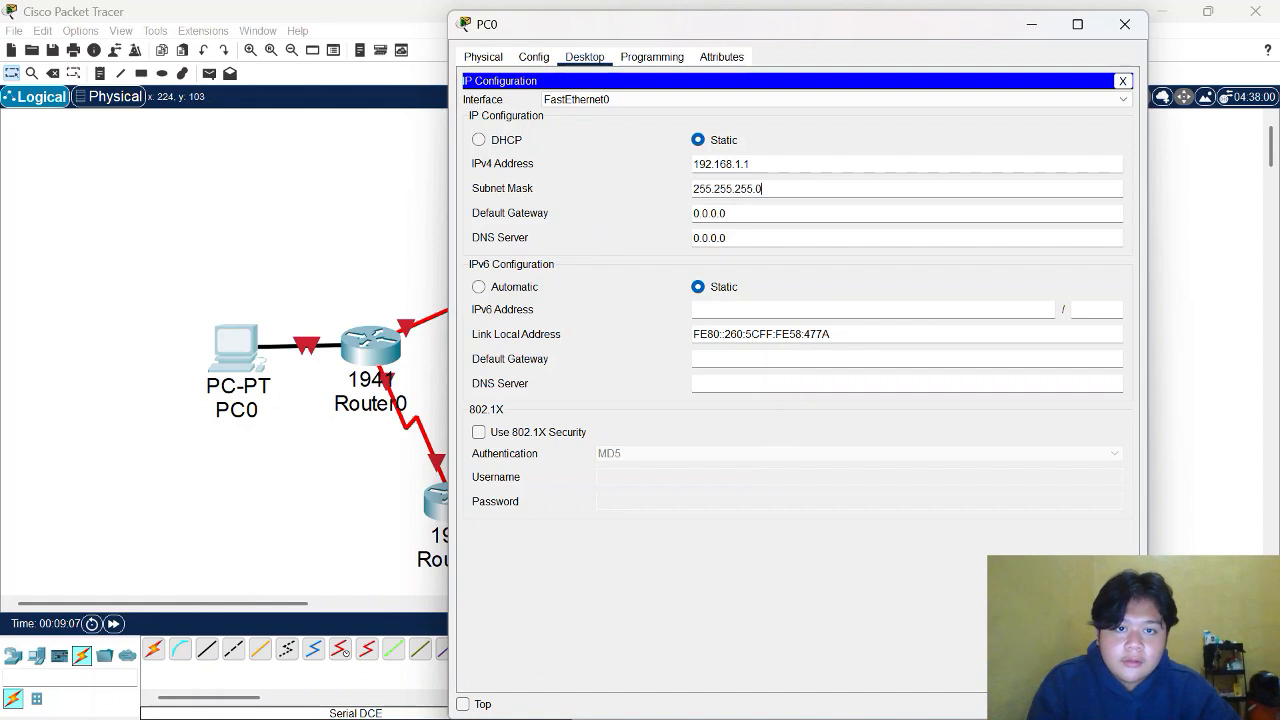
Step: Set PC0's default gateway to 192.169.2.1 and close its device window
click(727, 213)
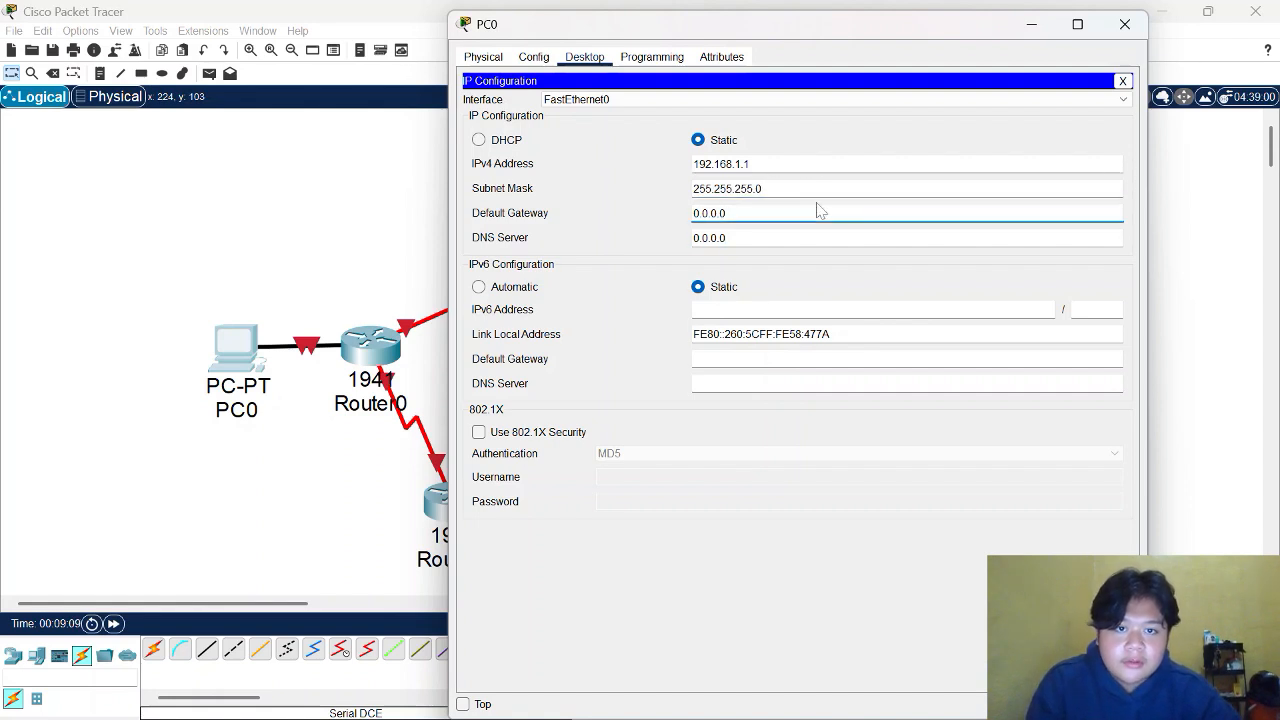
key(BackSpace)
key(BackSpace)
key(BackSpace)
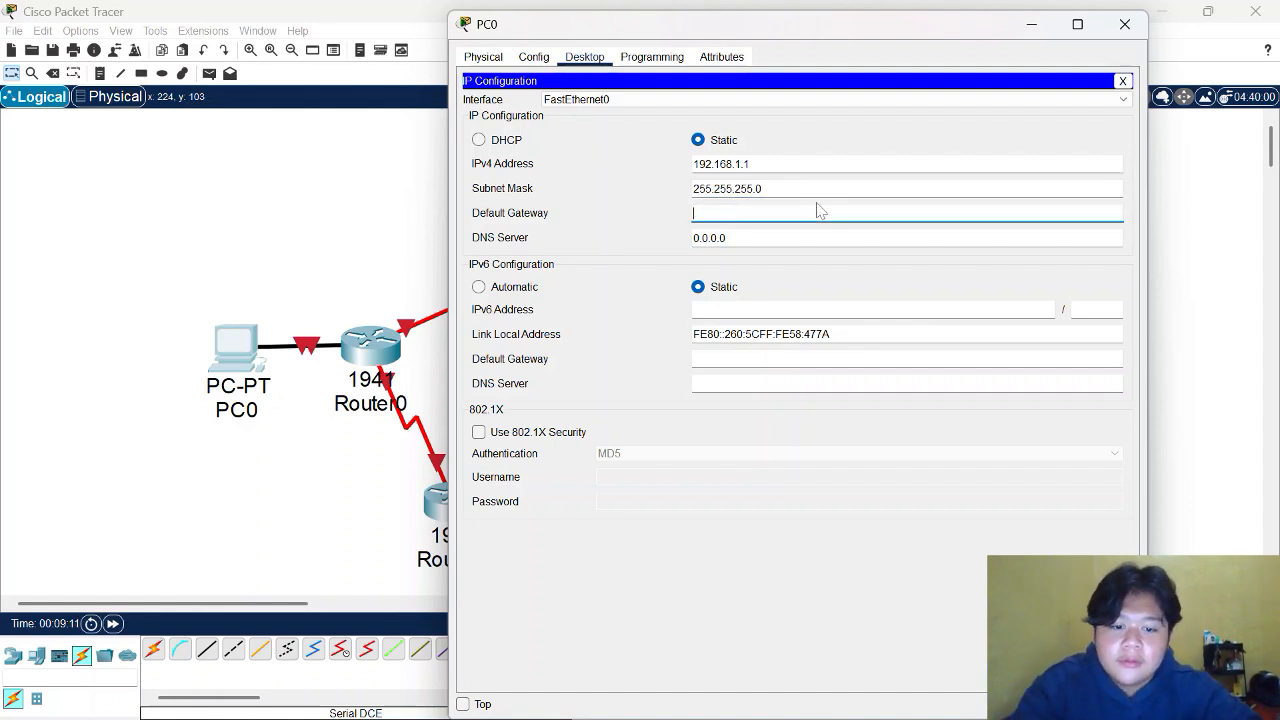
text(192.169)
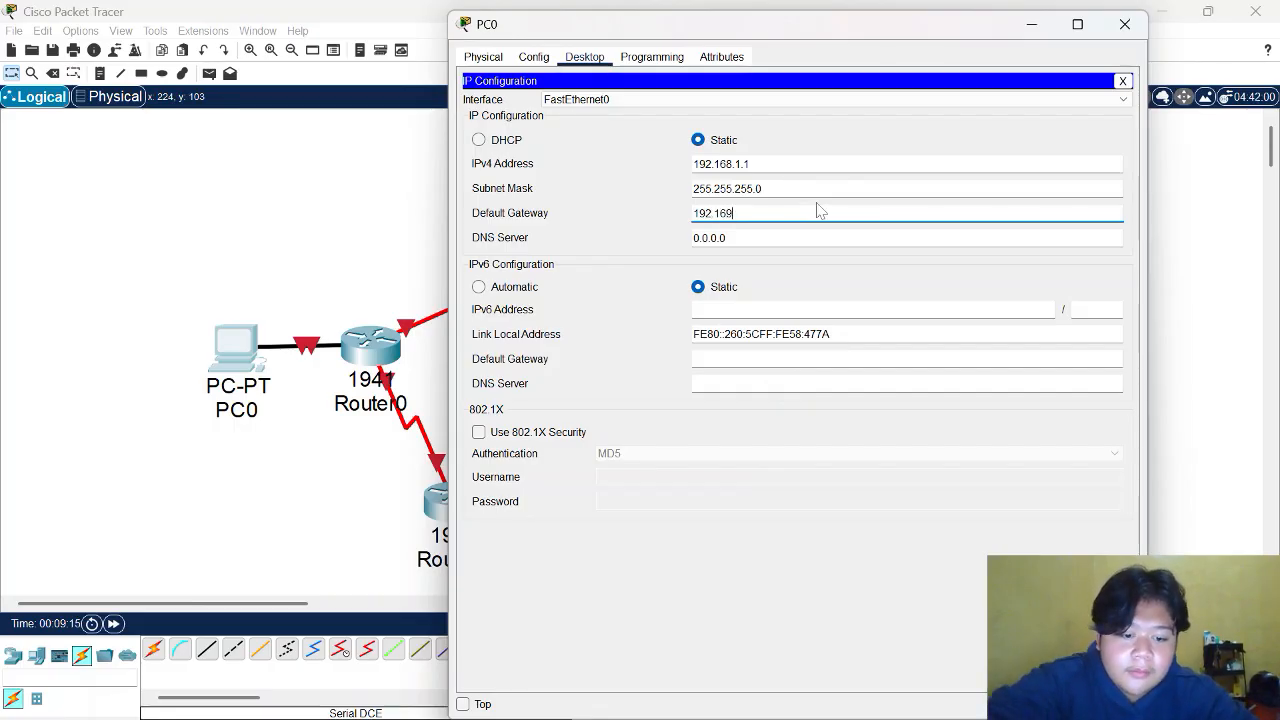
text(.2.1)
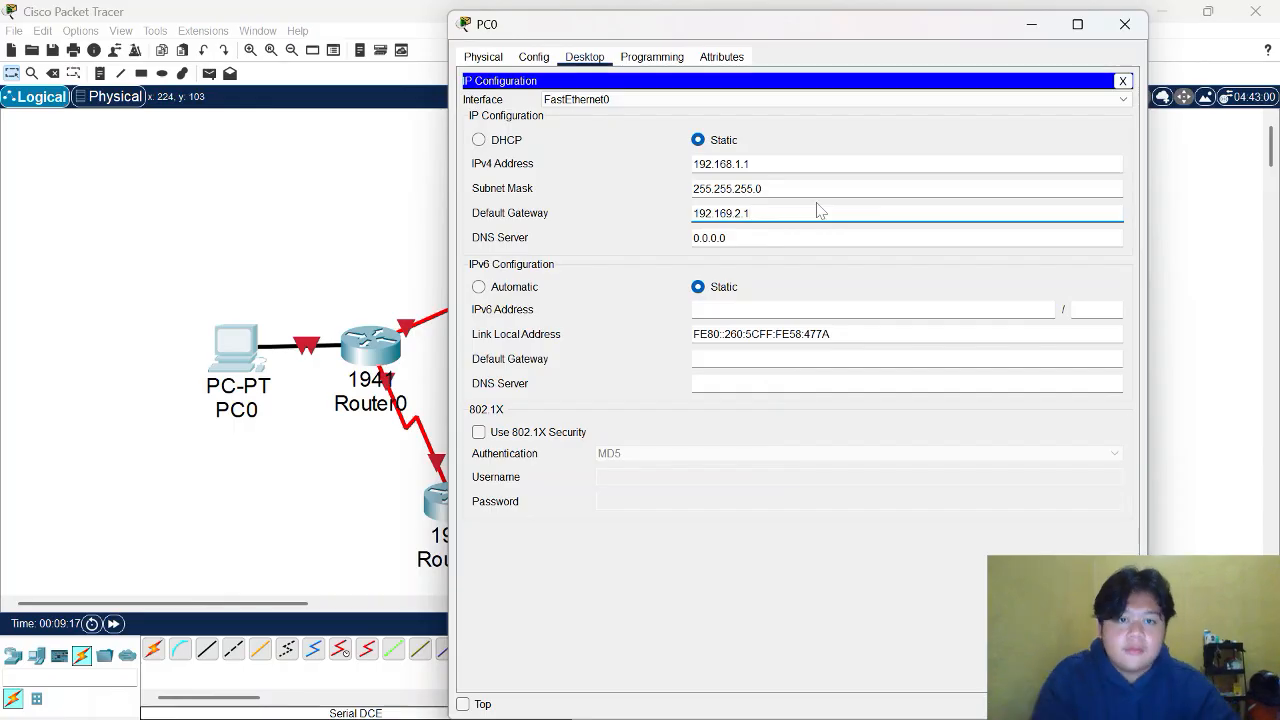
click(929, 101)
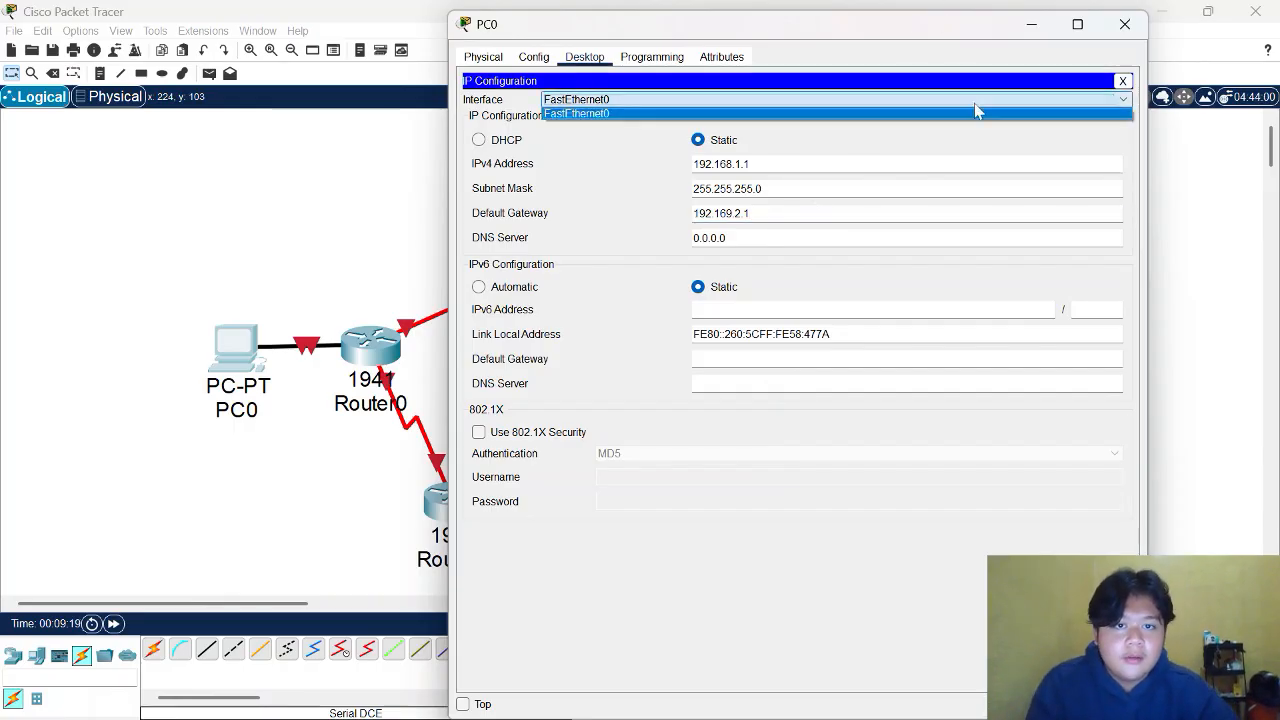
click(925, 140)
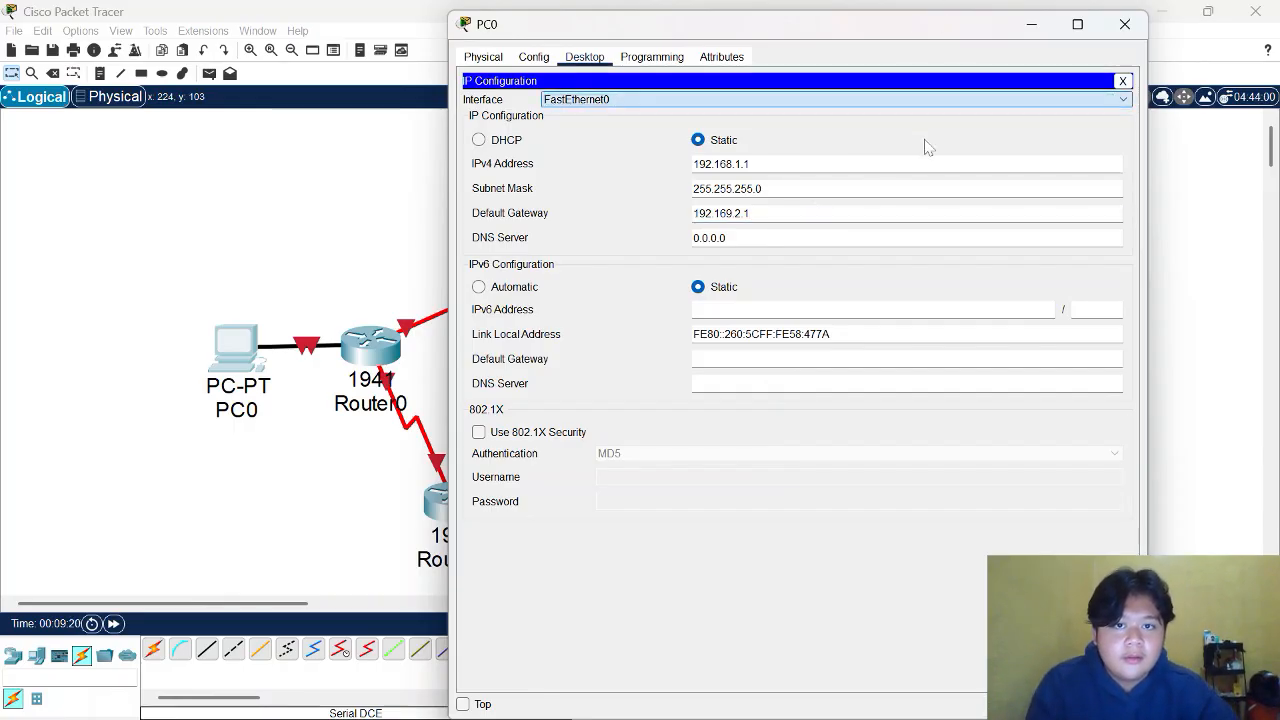
click(1117, 37)
Step: Give PC1 the static IPv4 address 192.168.2.1 with subnet mask 255.255.255.0 in its IP configuration
click(888, 358)
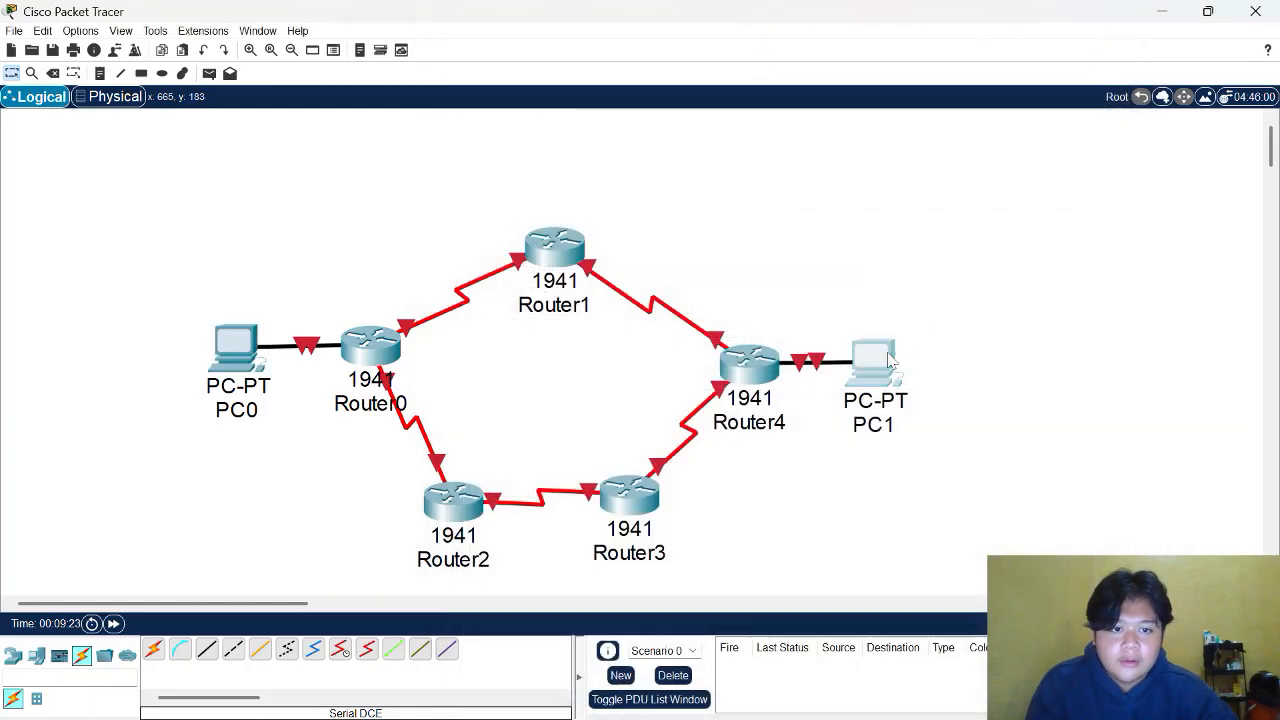
click(584, 194)
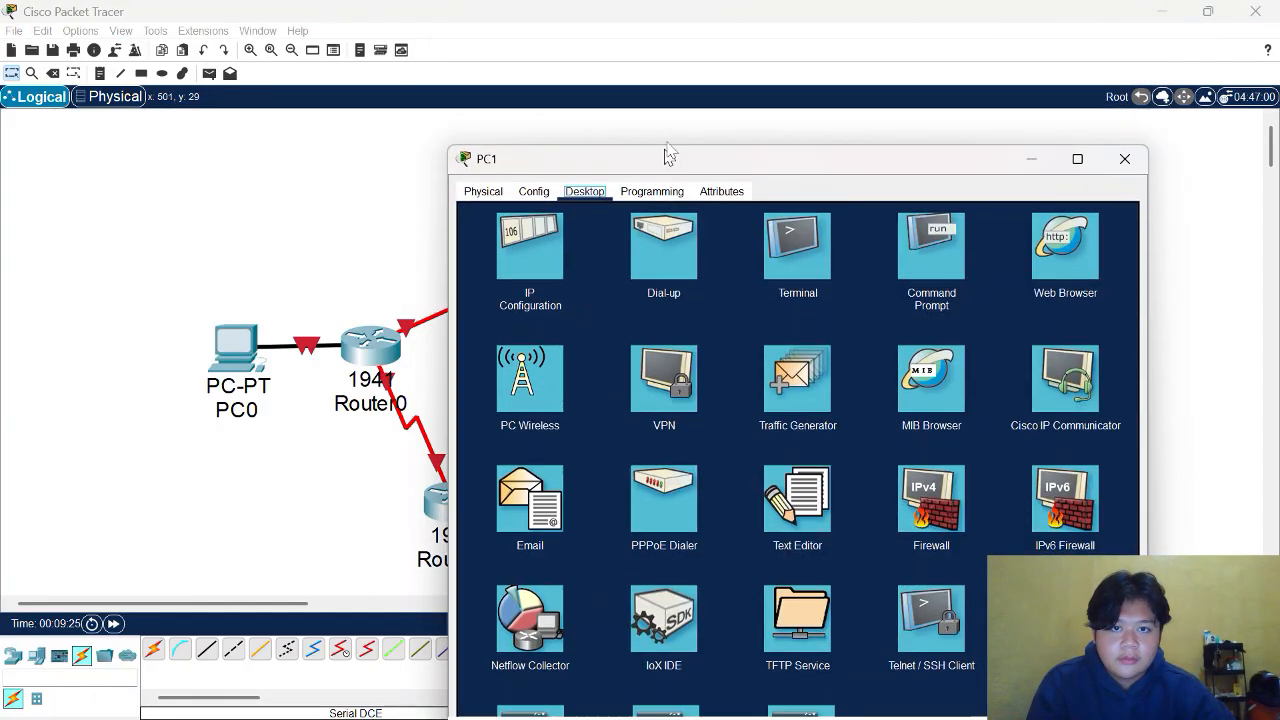
drag(663, 154, 695, 50)
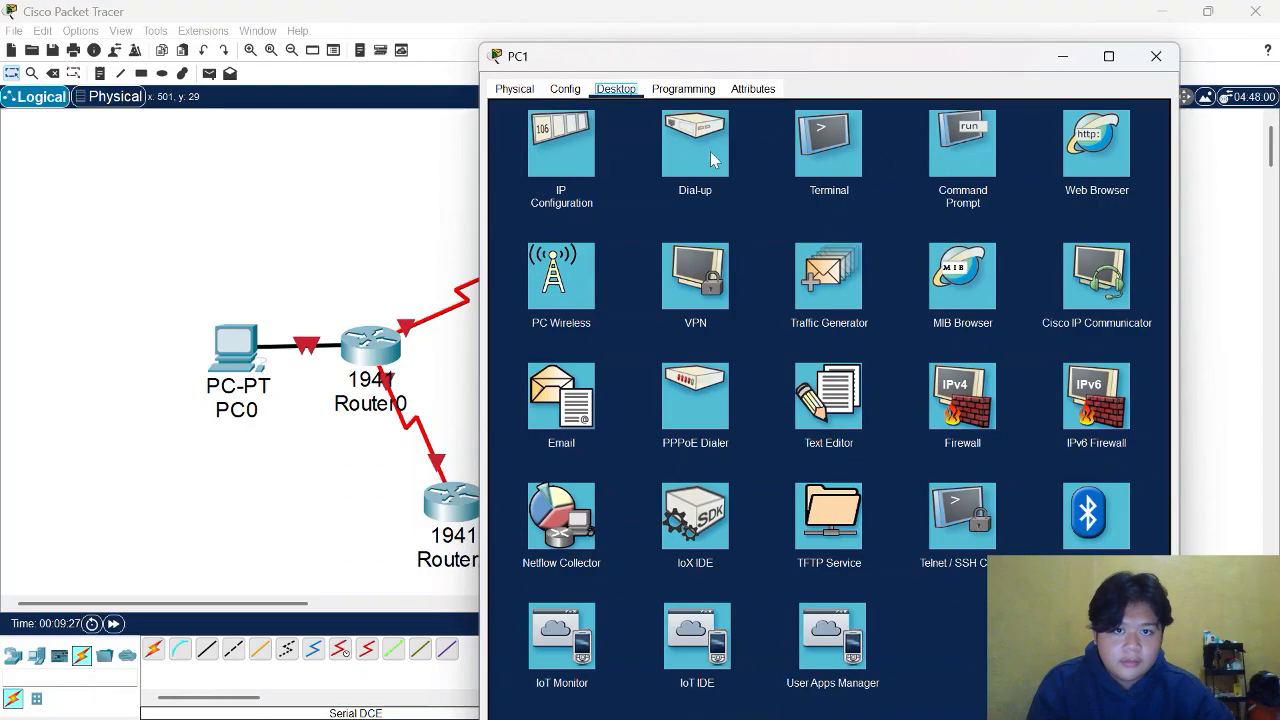
click(564, 150)
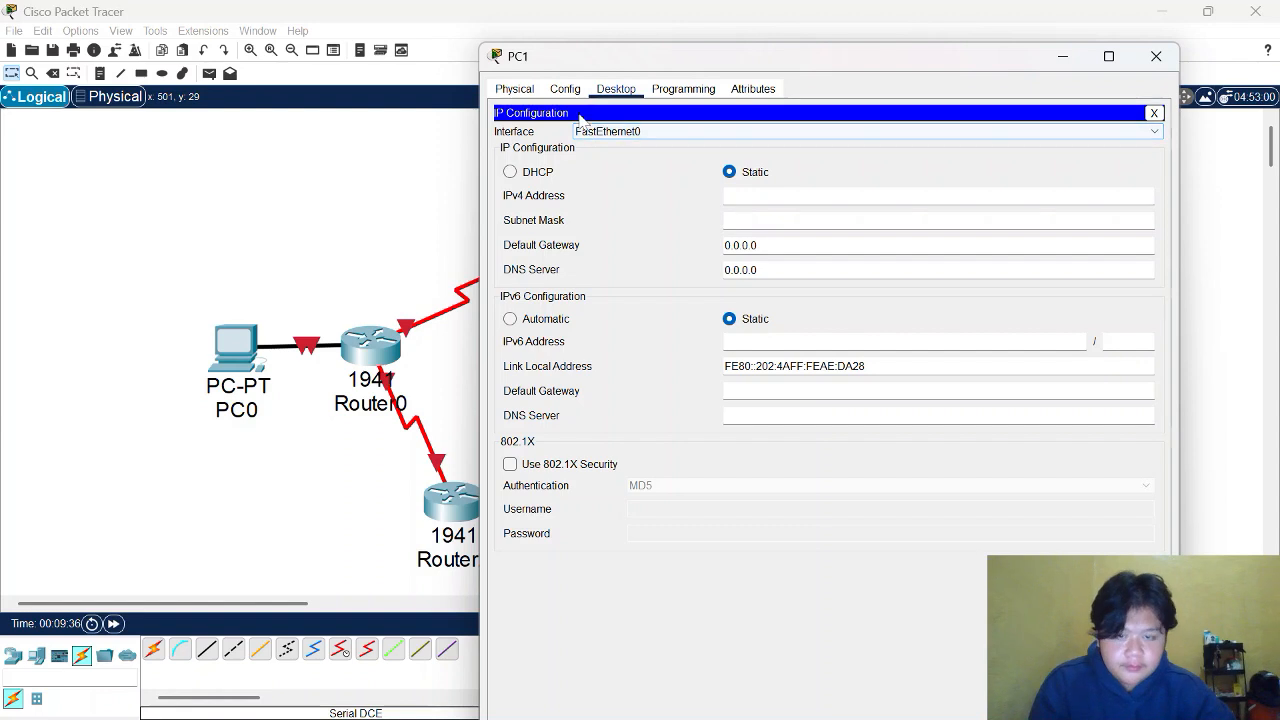
click(781, 197)
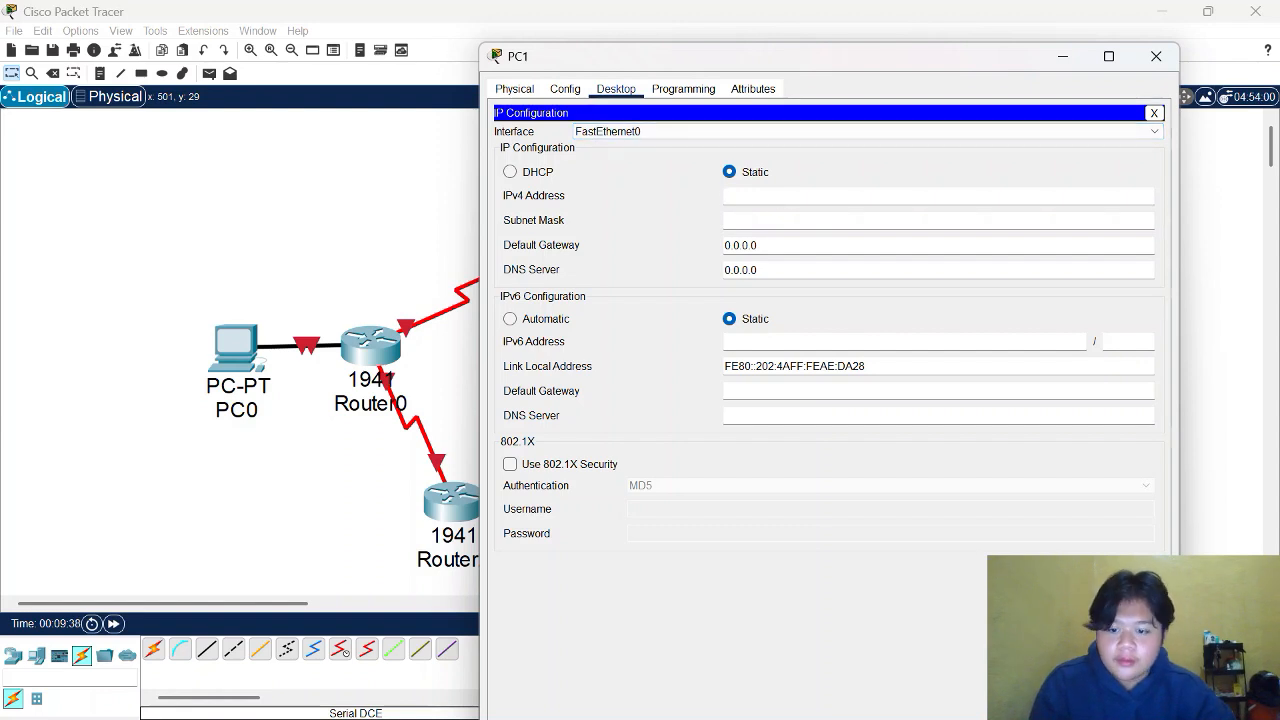
text(192)
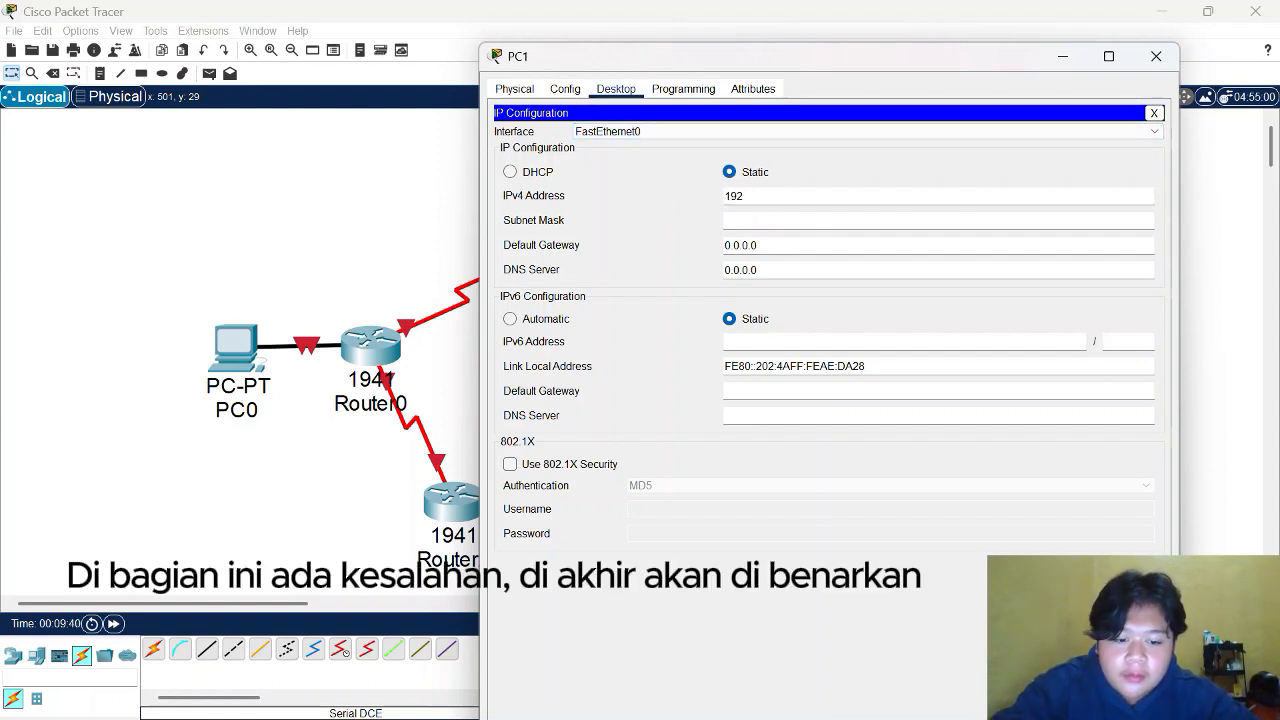
text(.168.2)
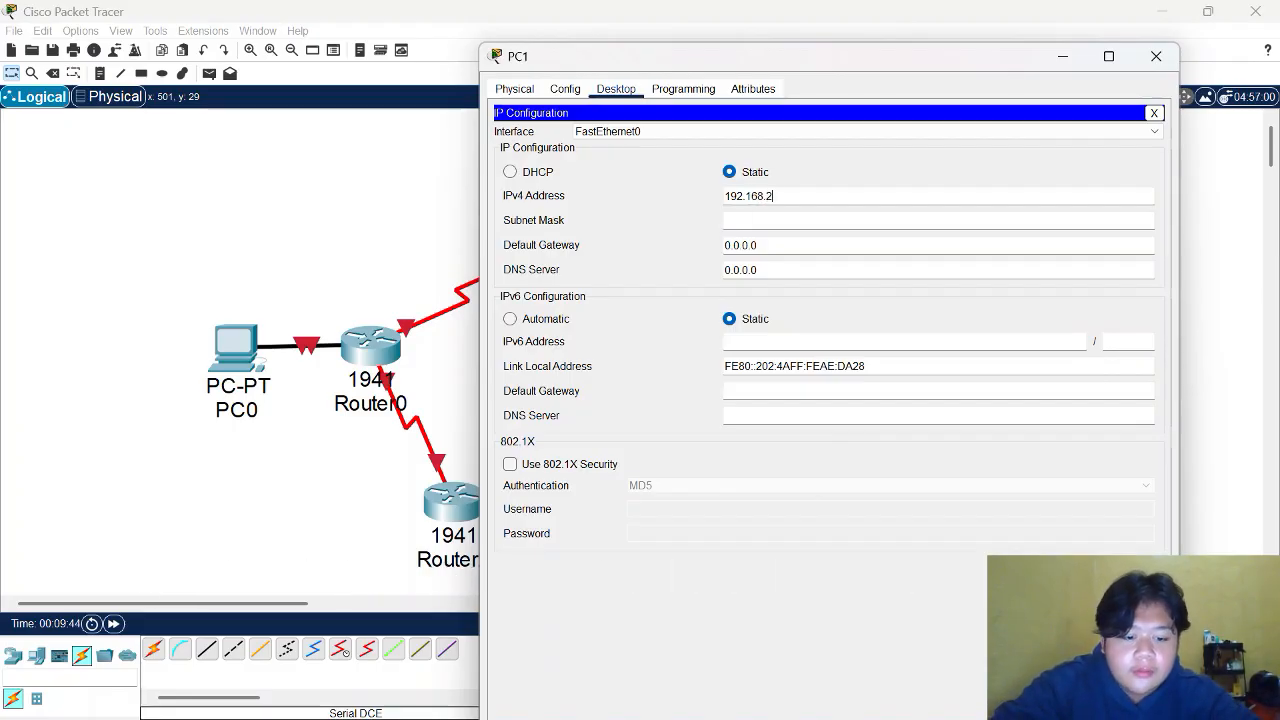
text(.1)
key(Tab)
key(Tab)
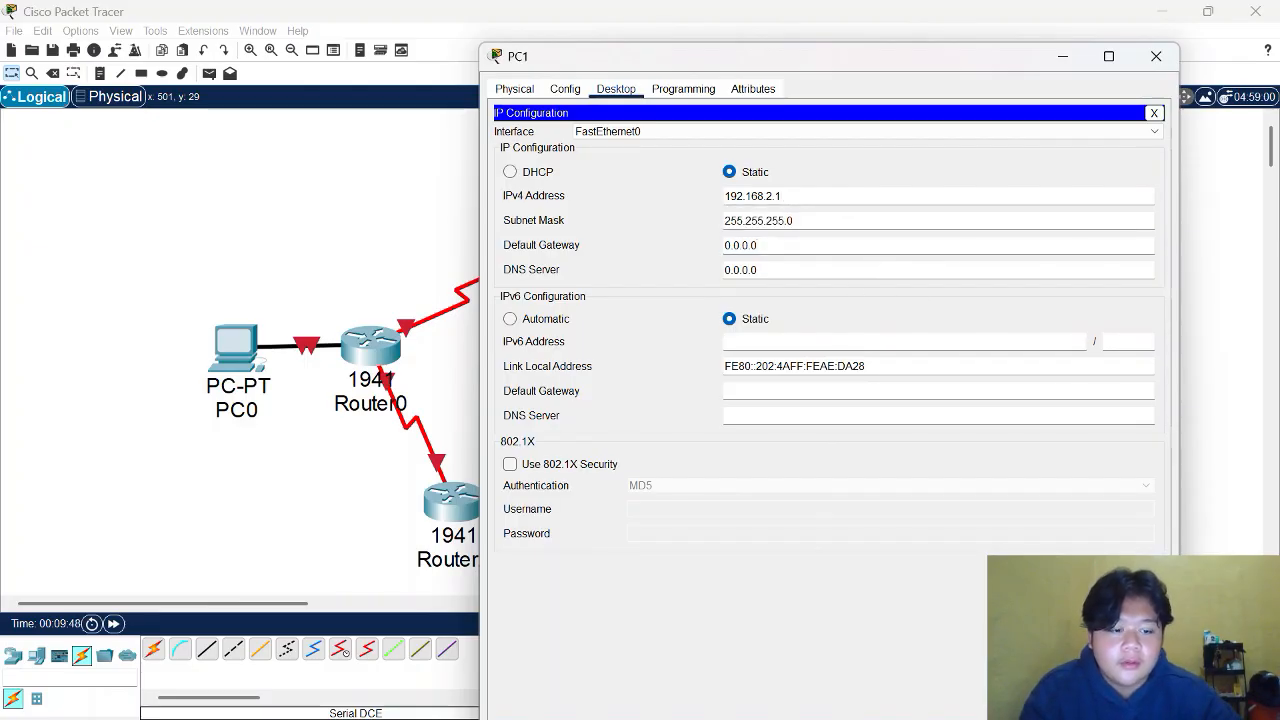
Step: Set PC1's default gateway to 192.168.1.2 and close its device window
key(BackSpace)
key(BackSpace)
key(BackSpace)
key(BackSpace)
key(BackSpace)
key(BackSpace)
key(BackSpace)
text(192)
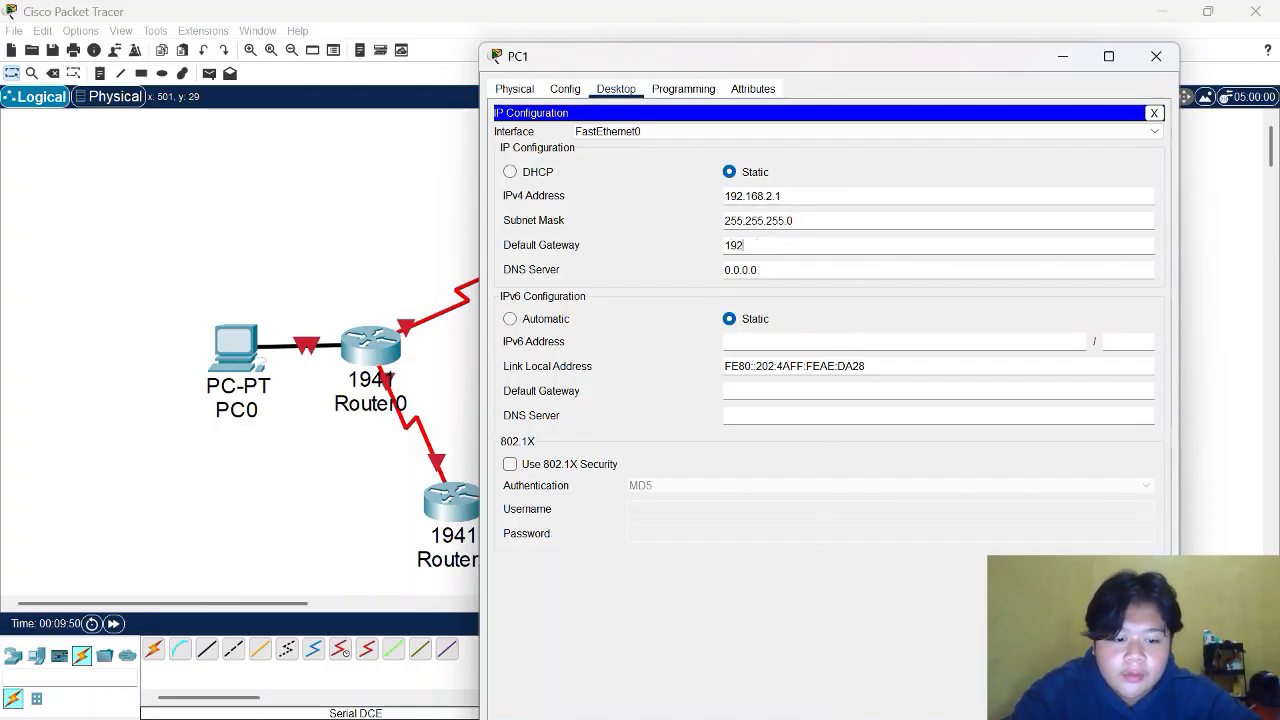
text(.168.1)
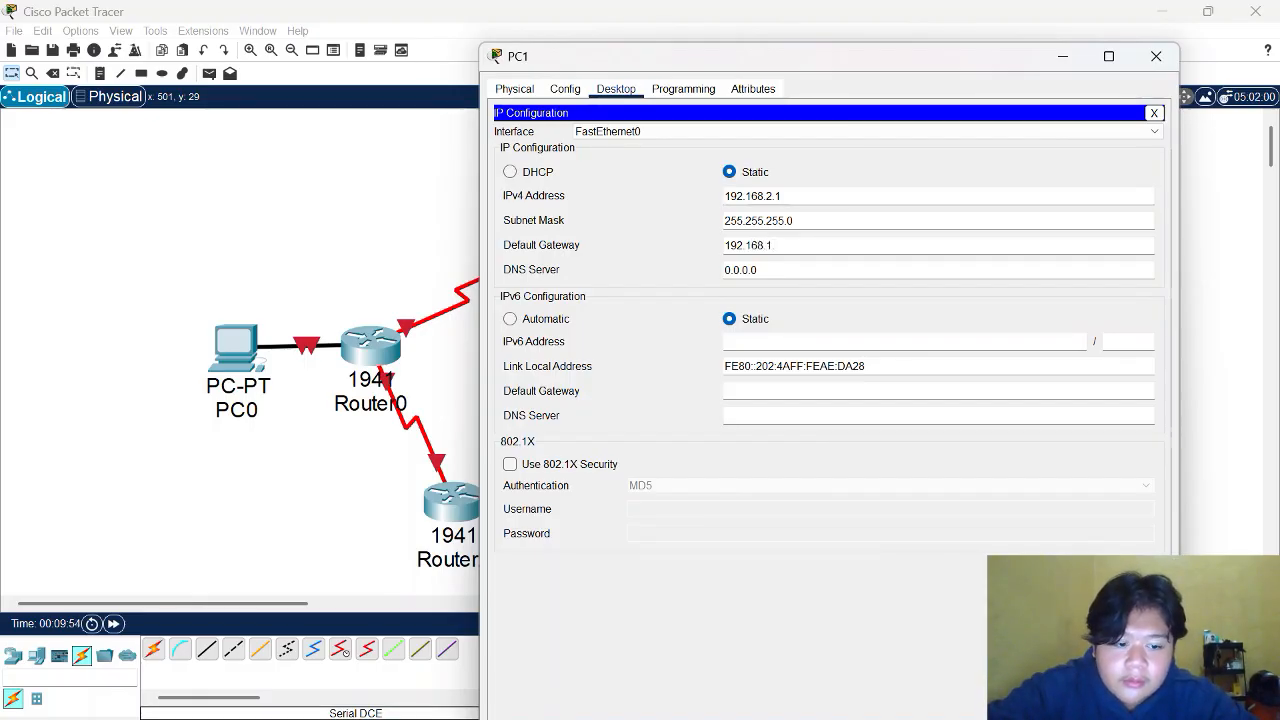
text(.2)
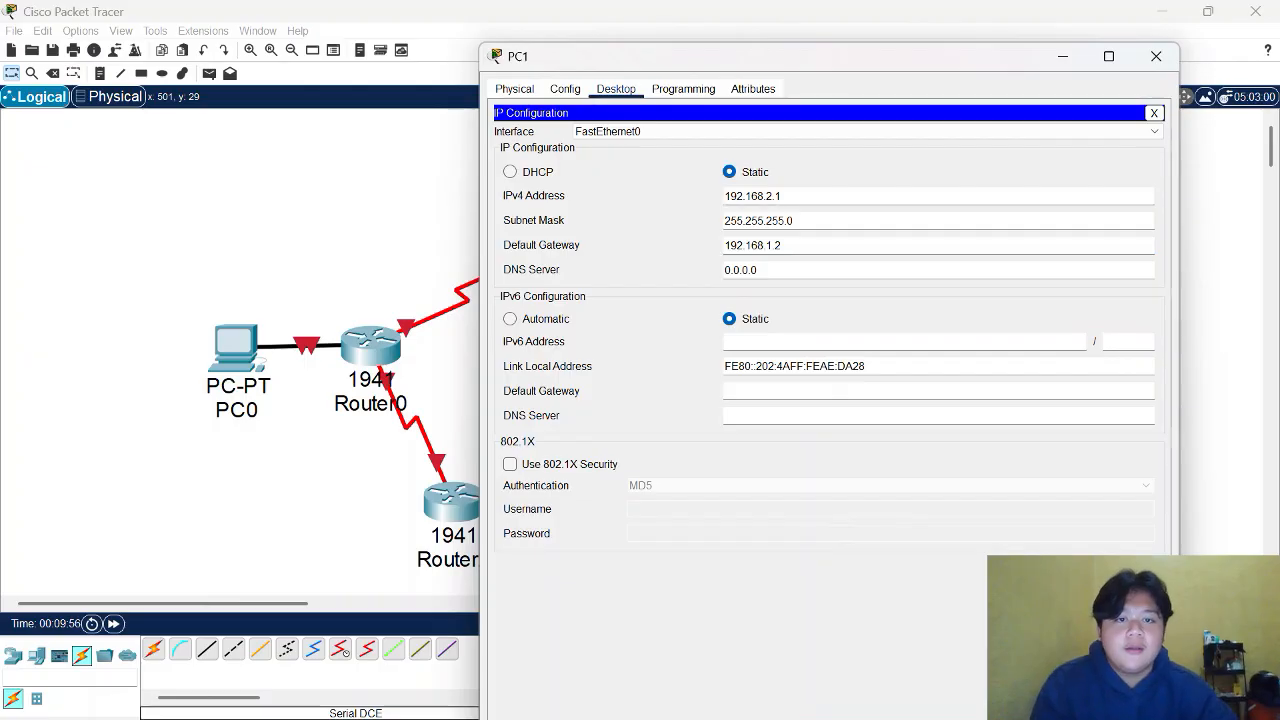
click(1156, 56)
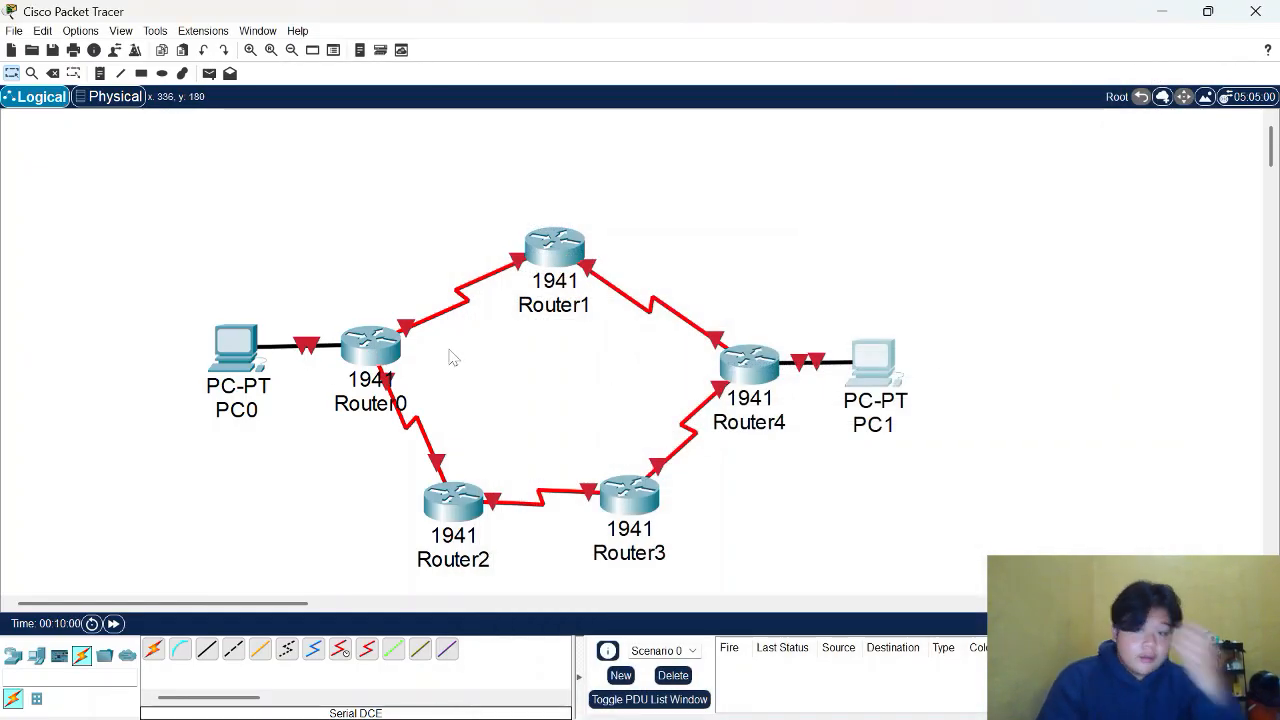
Step: Try to change Router0's display name to Router1 in its global settings and close its device window
click(371, 345)
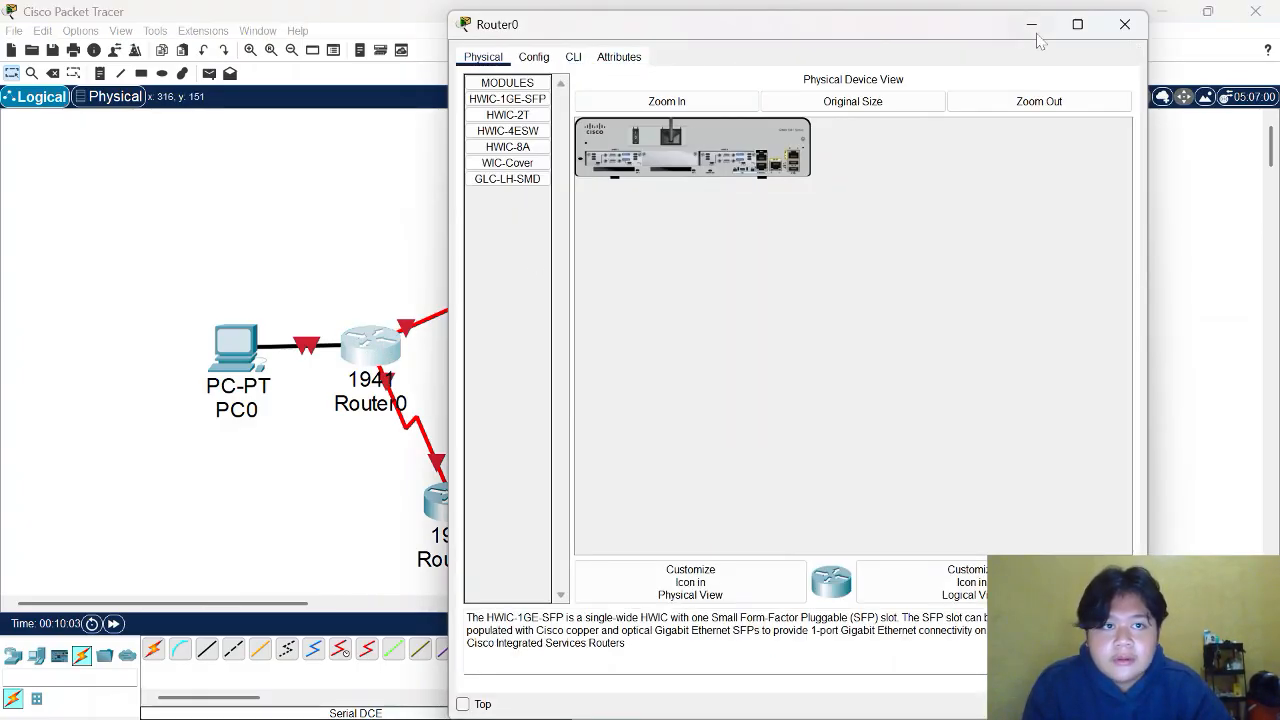
click(1124, 24)
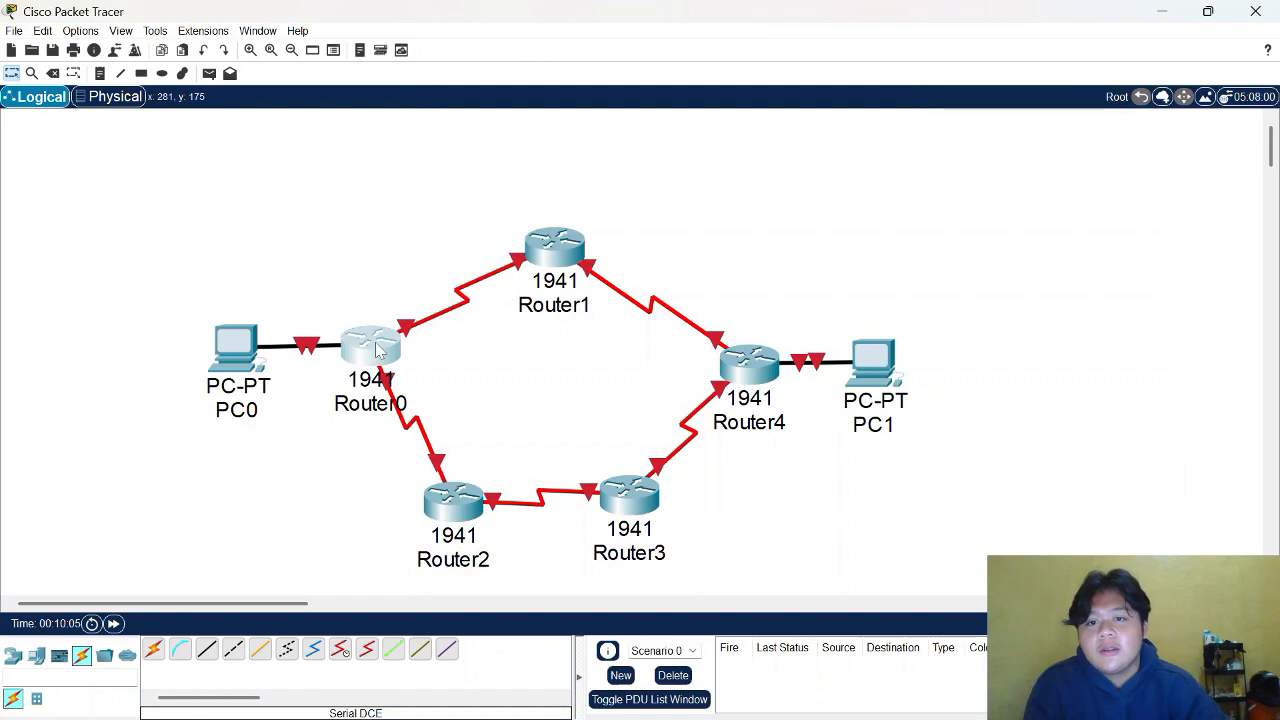
click(372, 352)
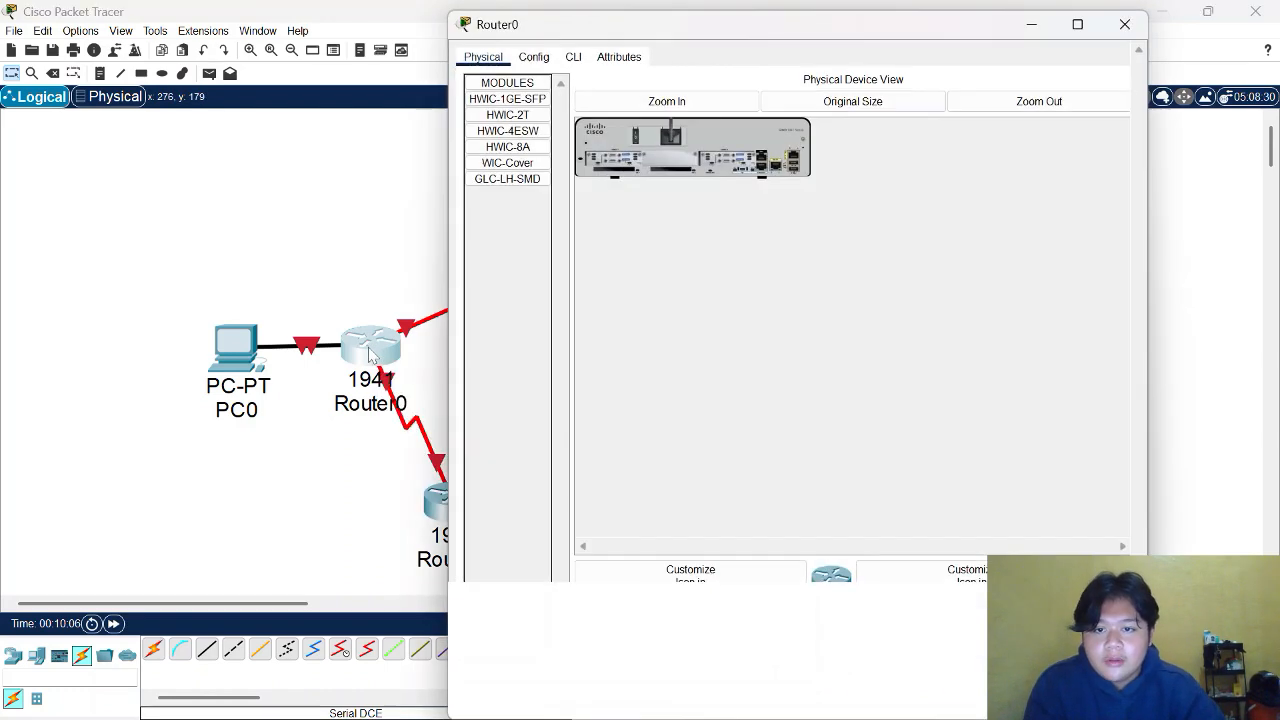
click(618, 57)
click(533, 57)
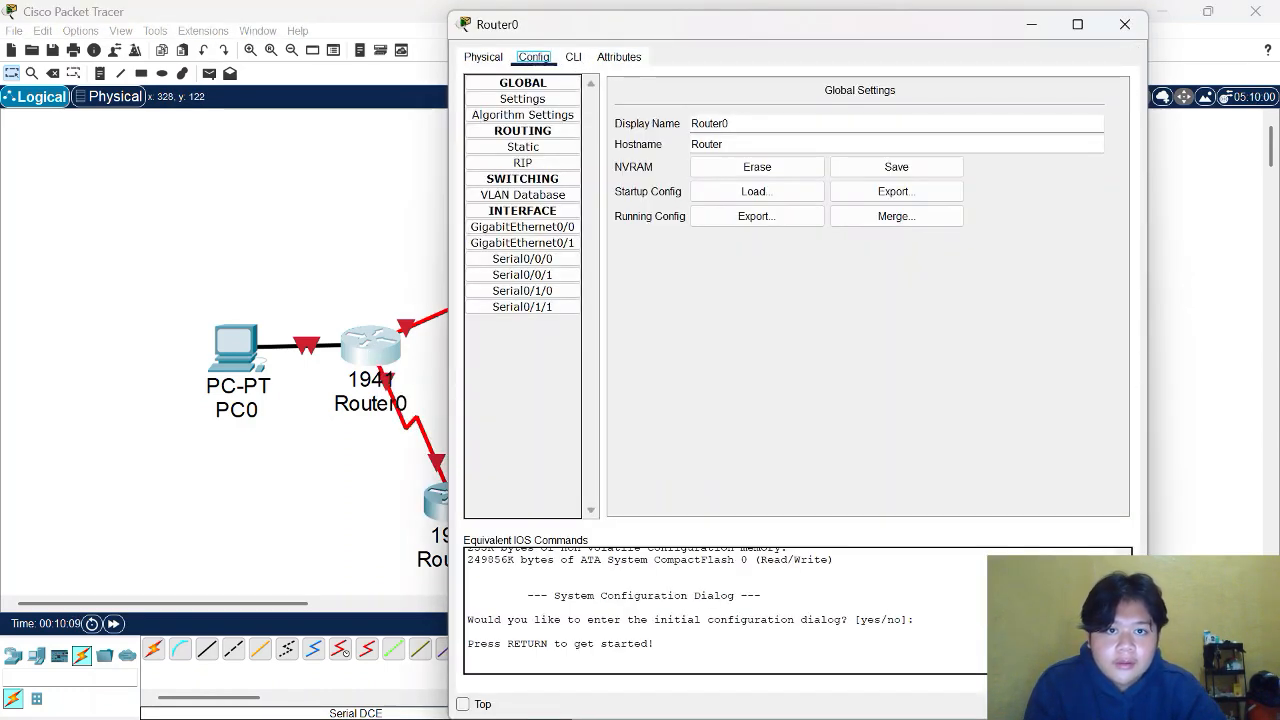
click(760, 123)
key(BackSpace)
text(0)
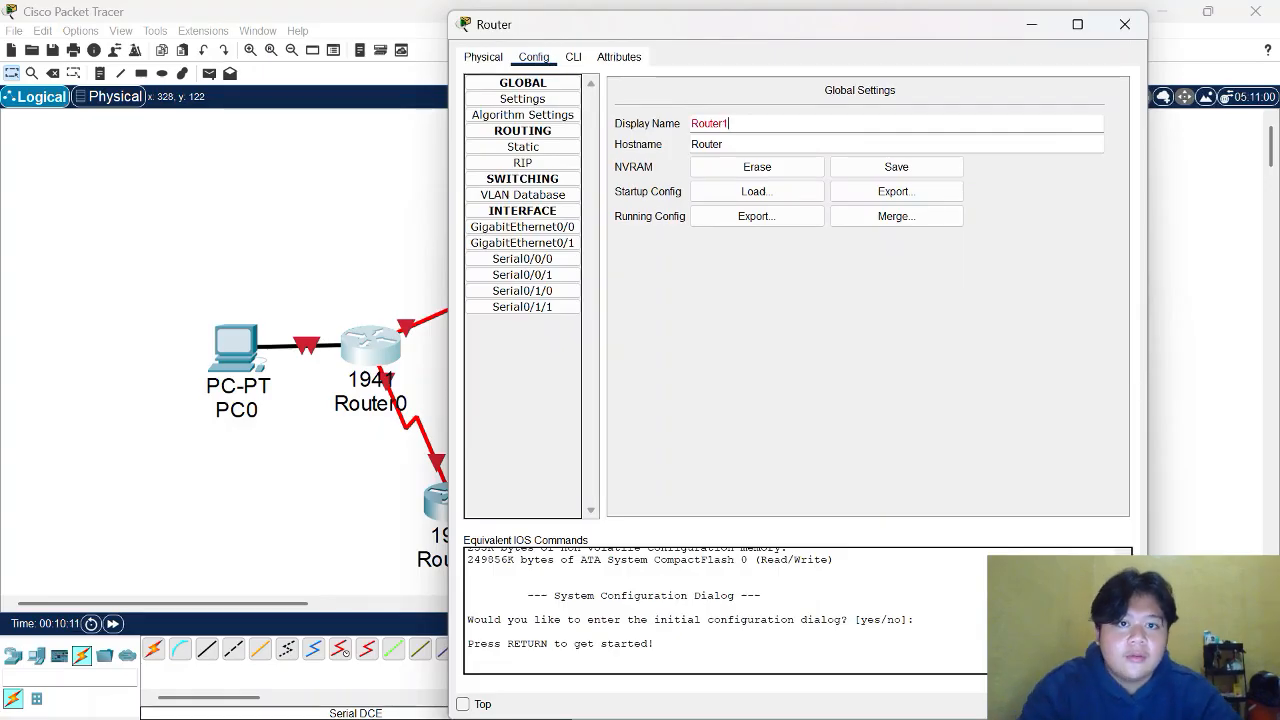
click(1124, 24)
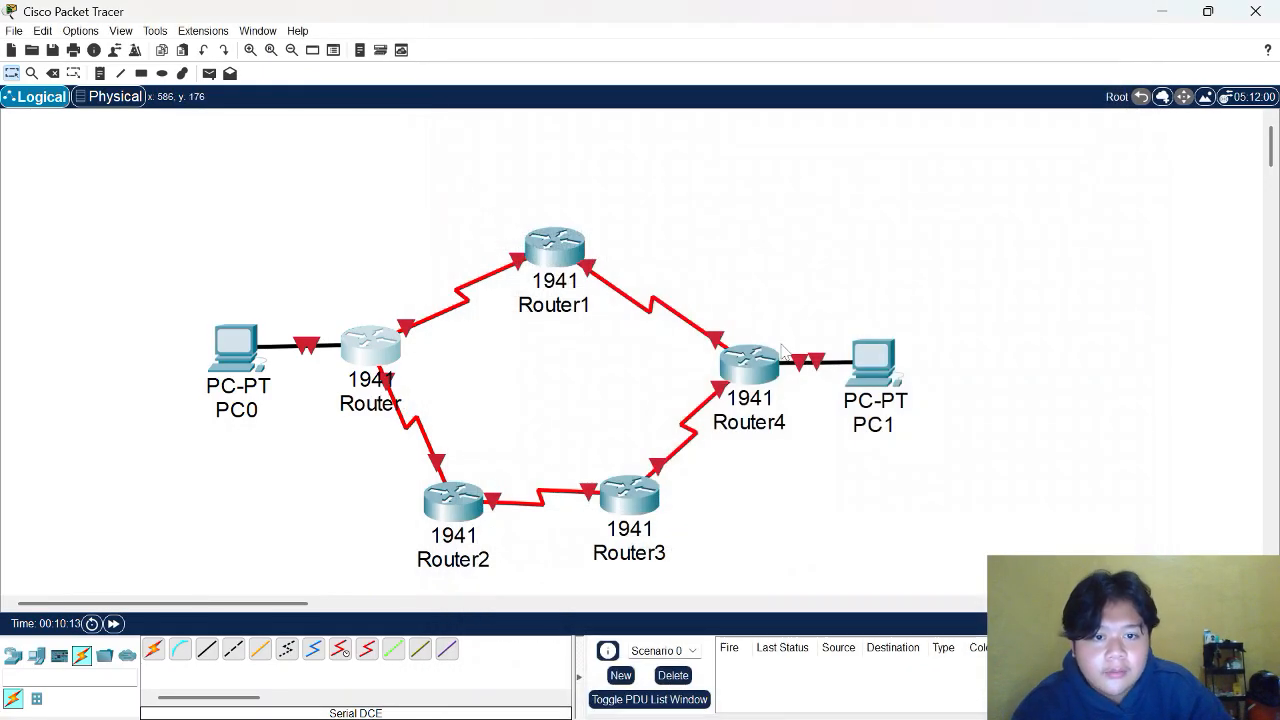
Step: Change the display name of Router4, the router connected to PC1, to Router5 and close its device window
click(752, 366)
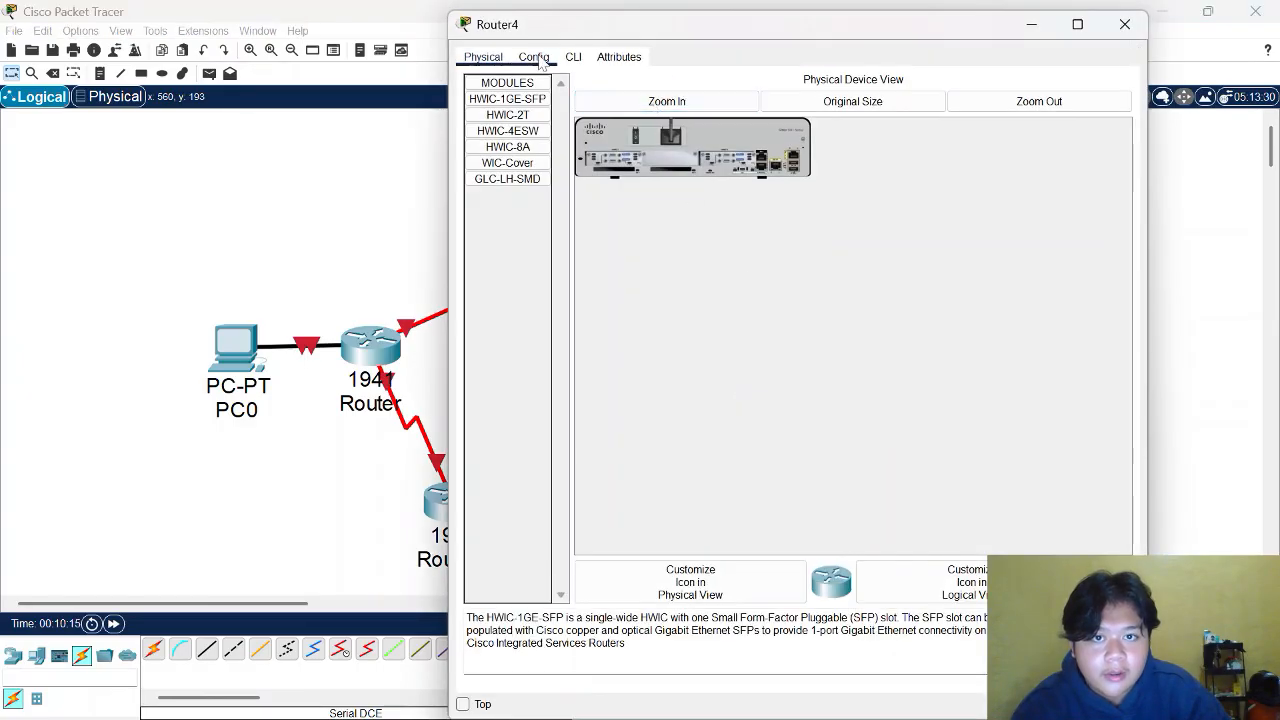
click(535, 58)
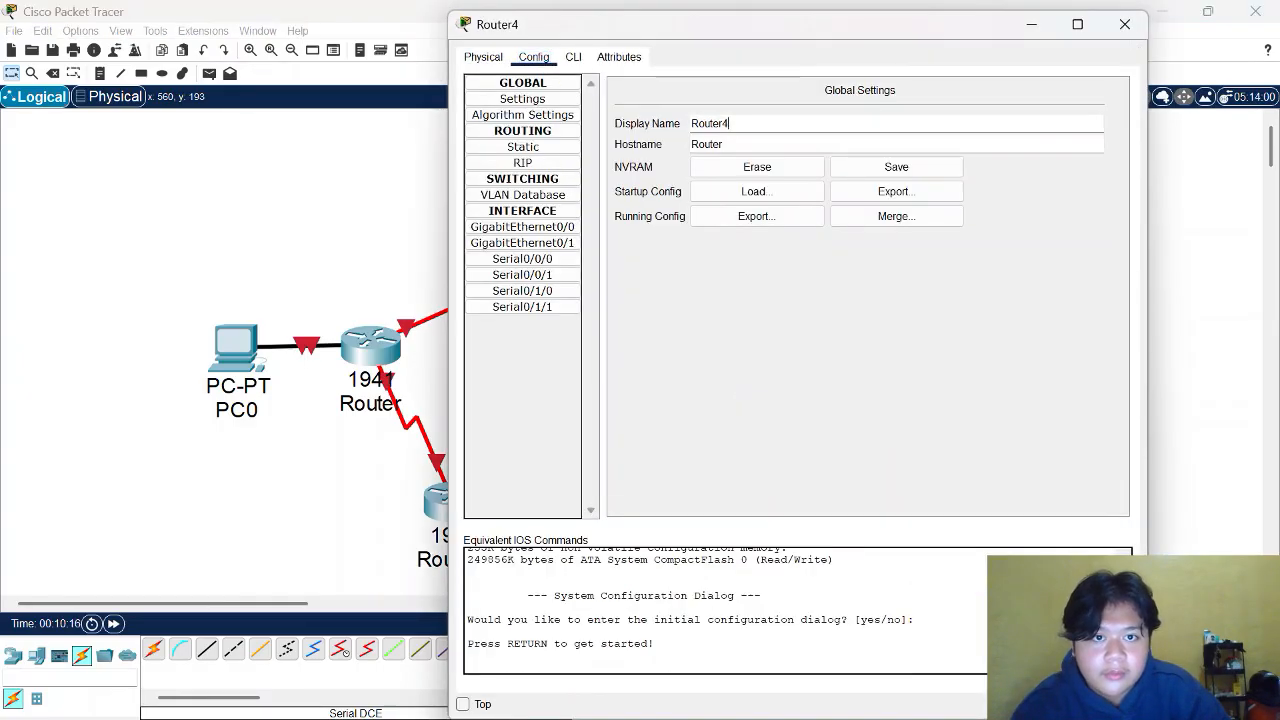
key(BackSpace)
text(5)
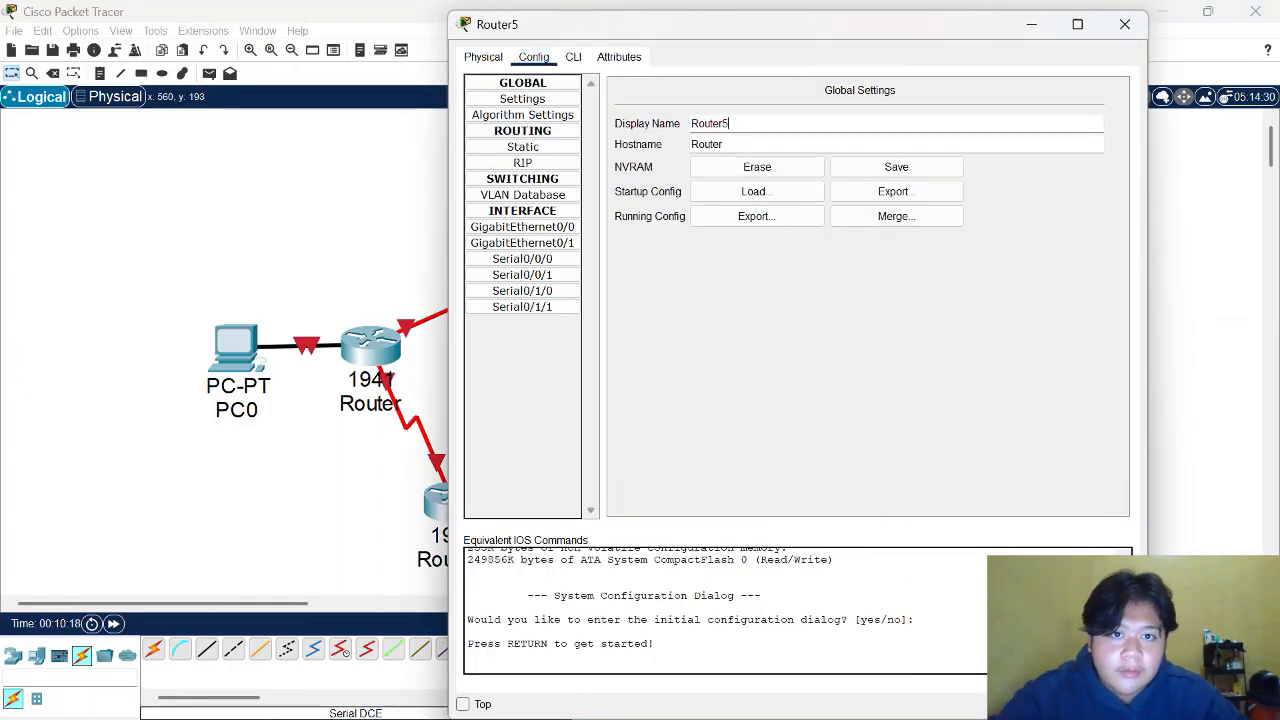
click(1124, 24)
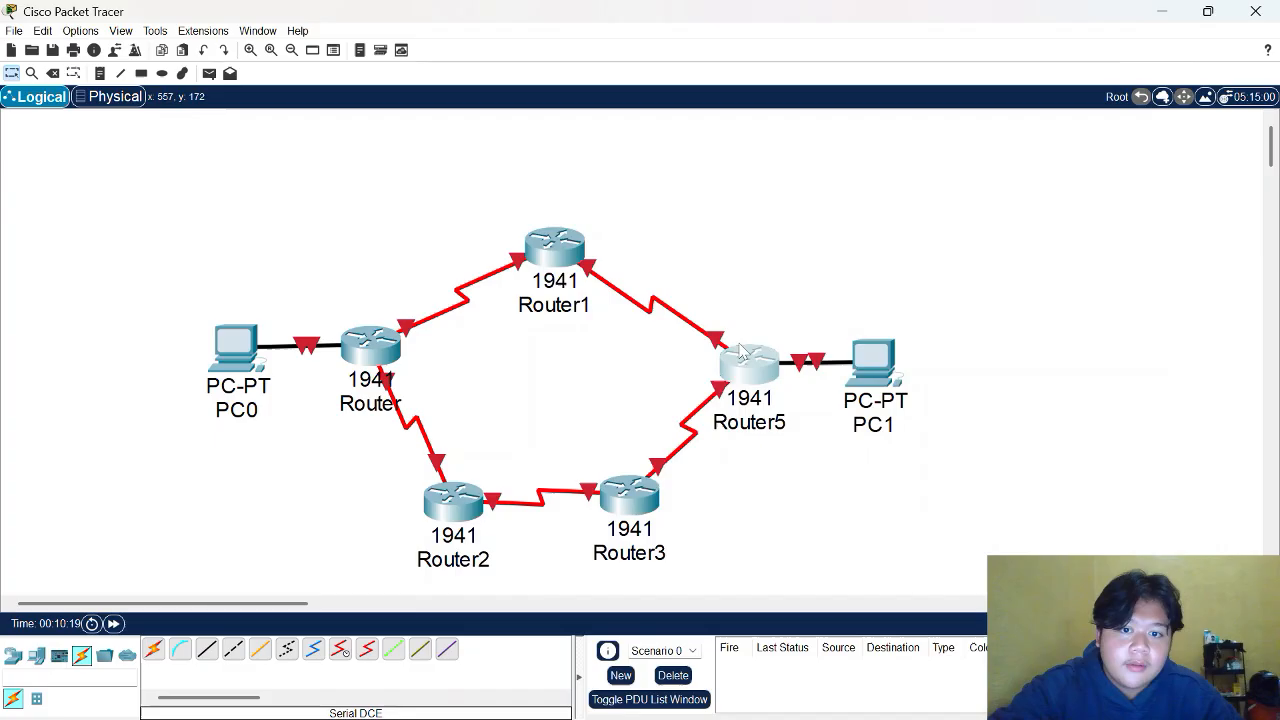
Step: Change Router3's display name to Router4 in its global settings and close its device window
click(636, 503)
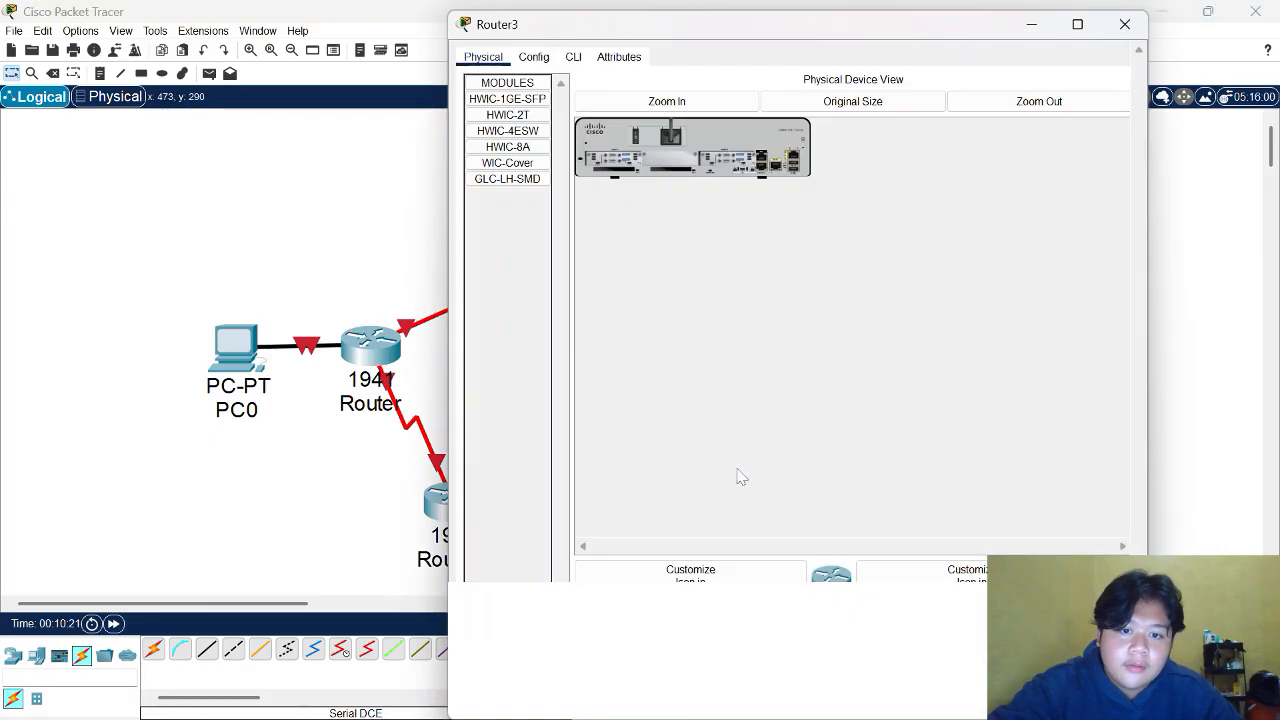
click(534, 57)
click(725, 123)
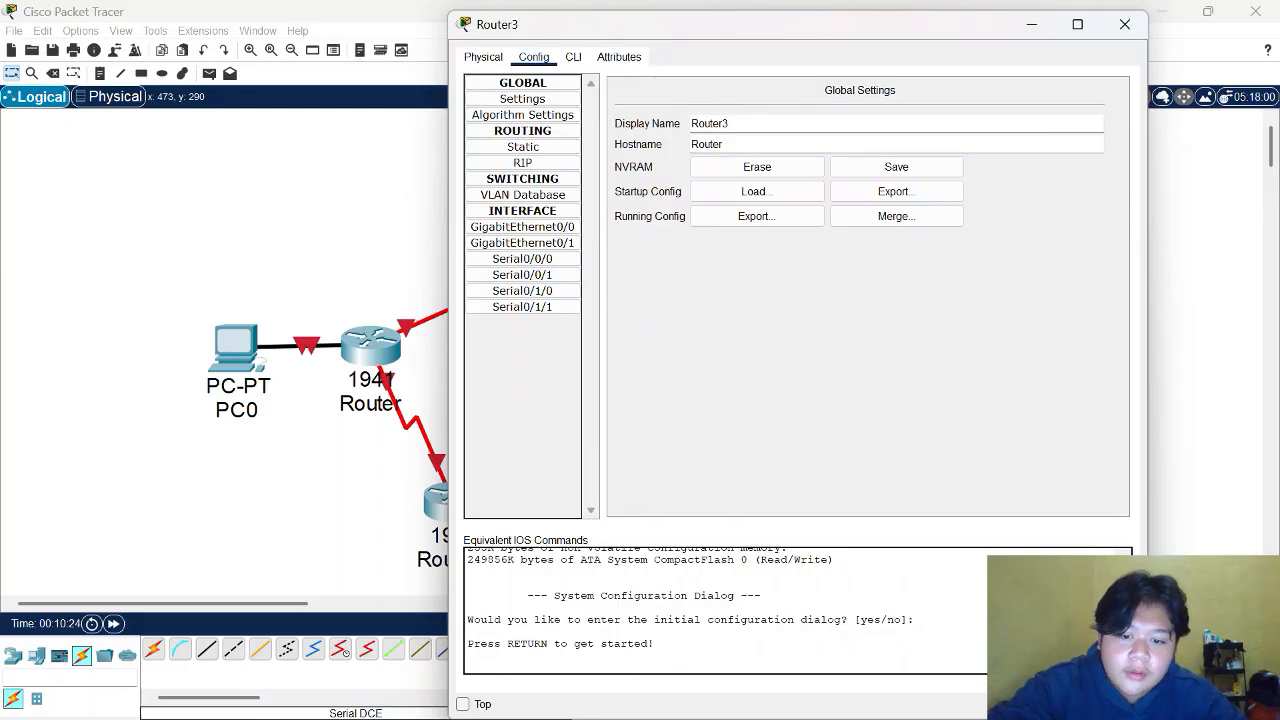
key(BackSpace)
text(4)
key(Return)
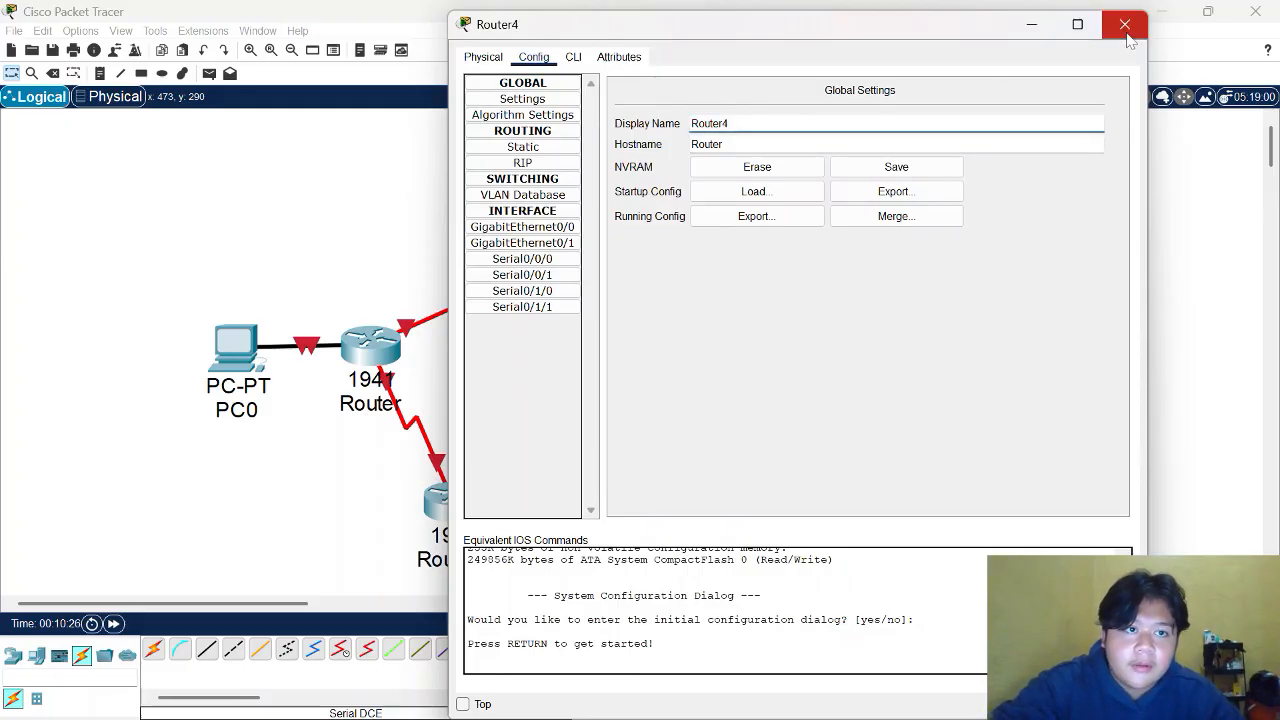
click(1124, 24)
Step: Change Router2's display name to Router3 in its global settings and close its device window
click(557, 247)
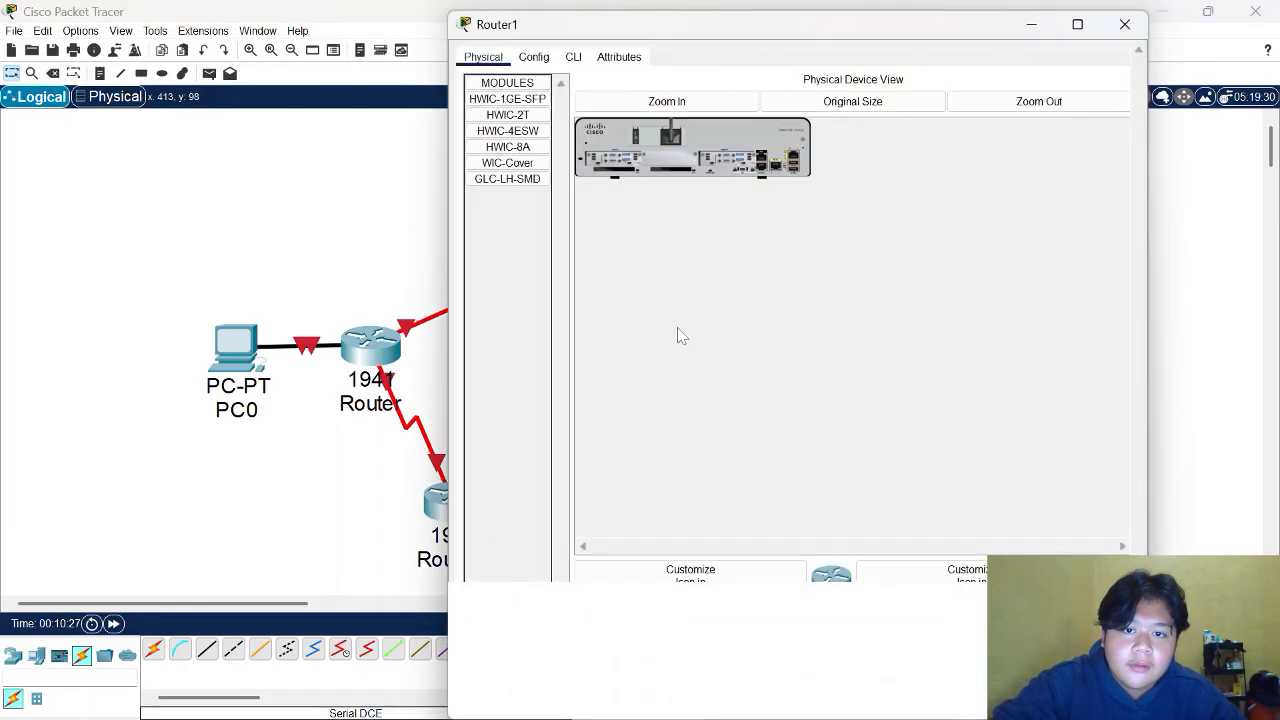
click(1124, 26)
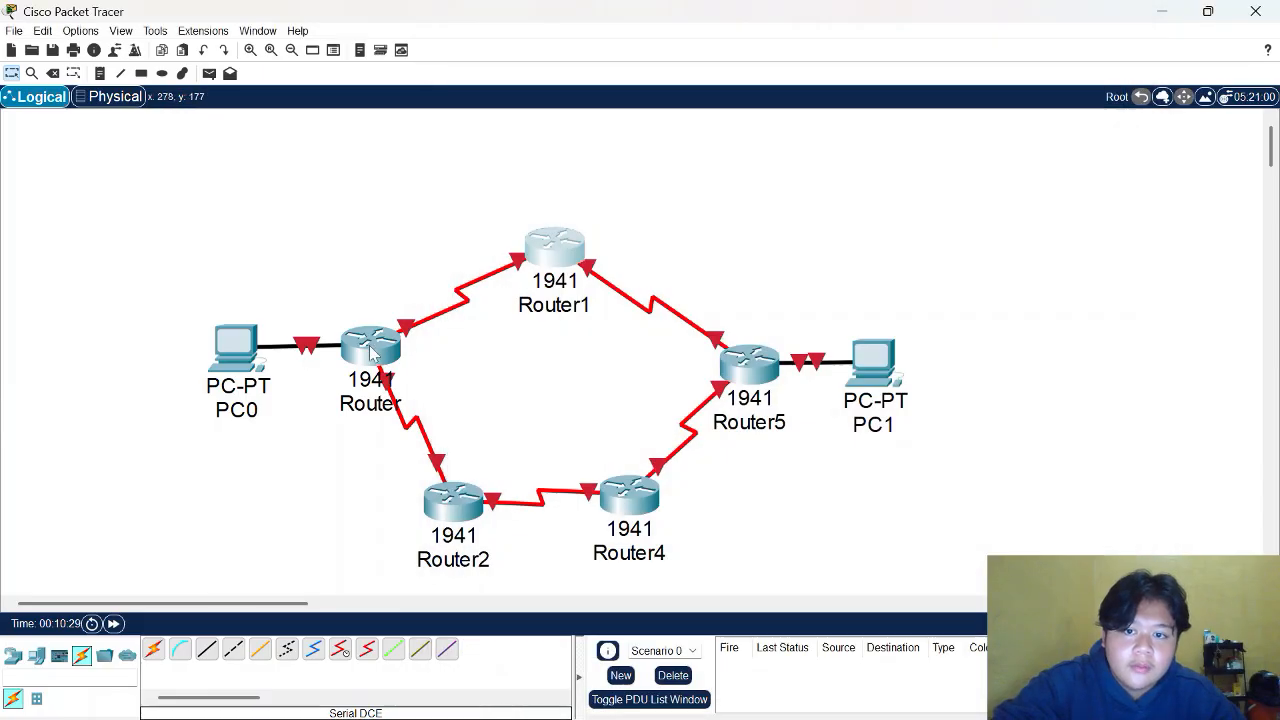
click(468, 505)
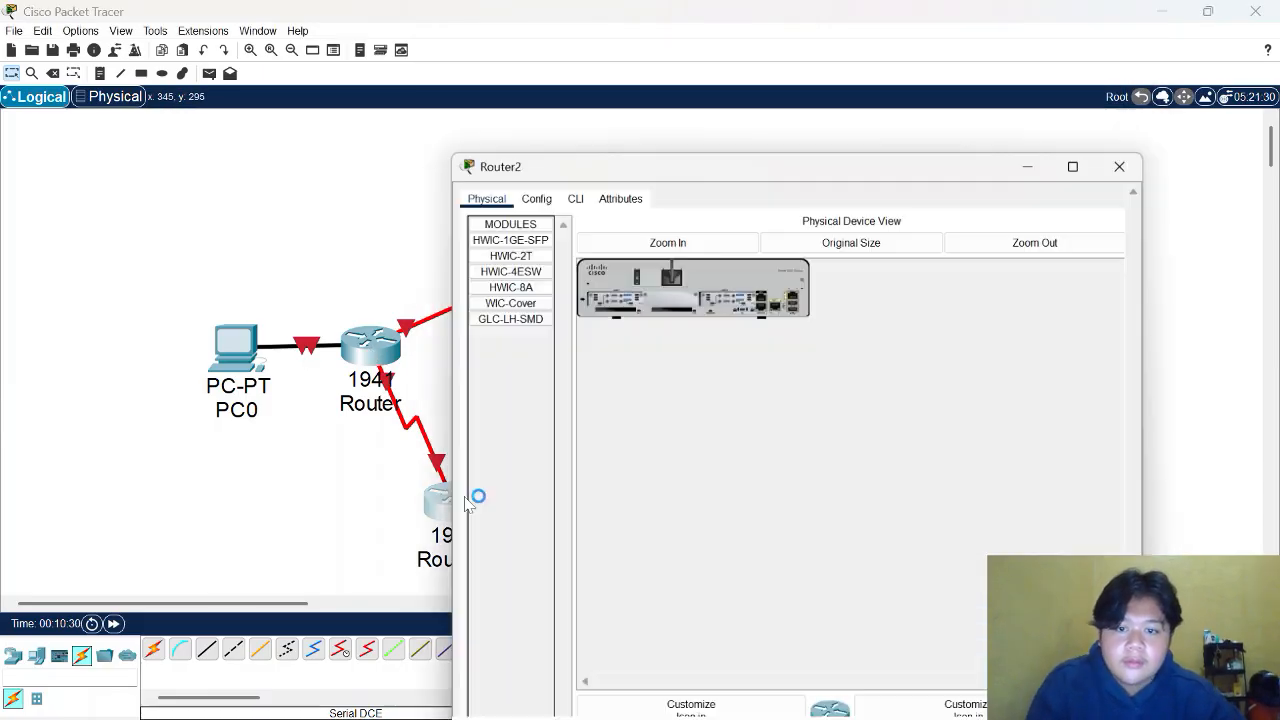
click(575, 57)
click(620, 57)
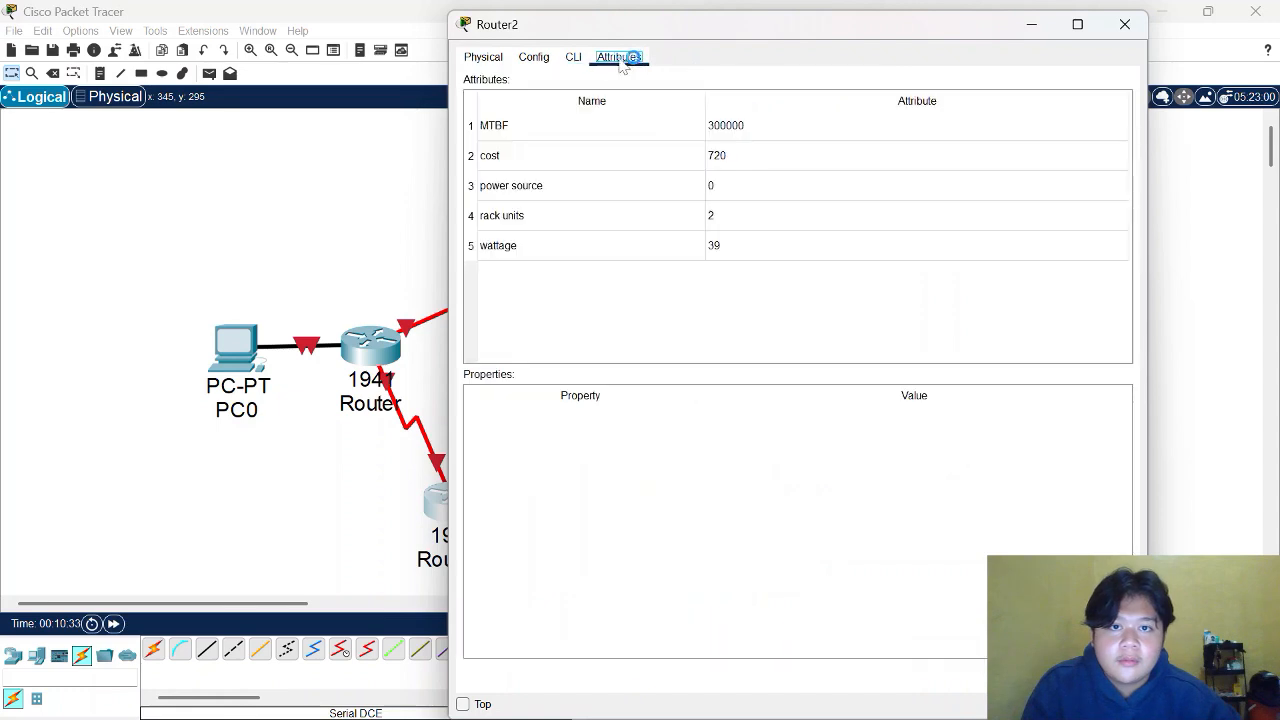
click(540, 57)
click(766, 128)
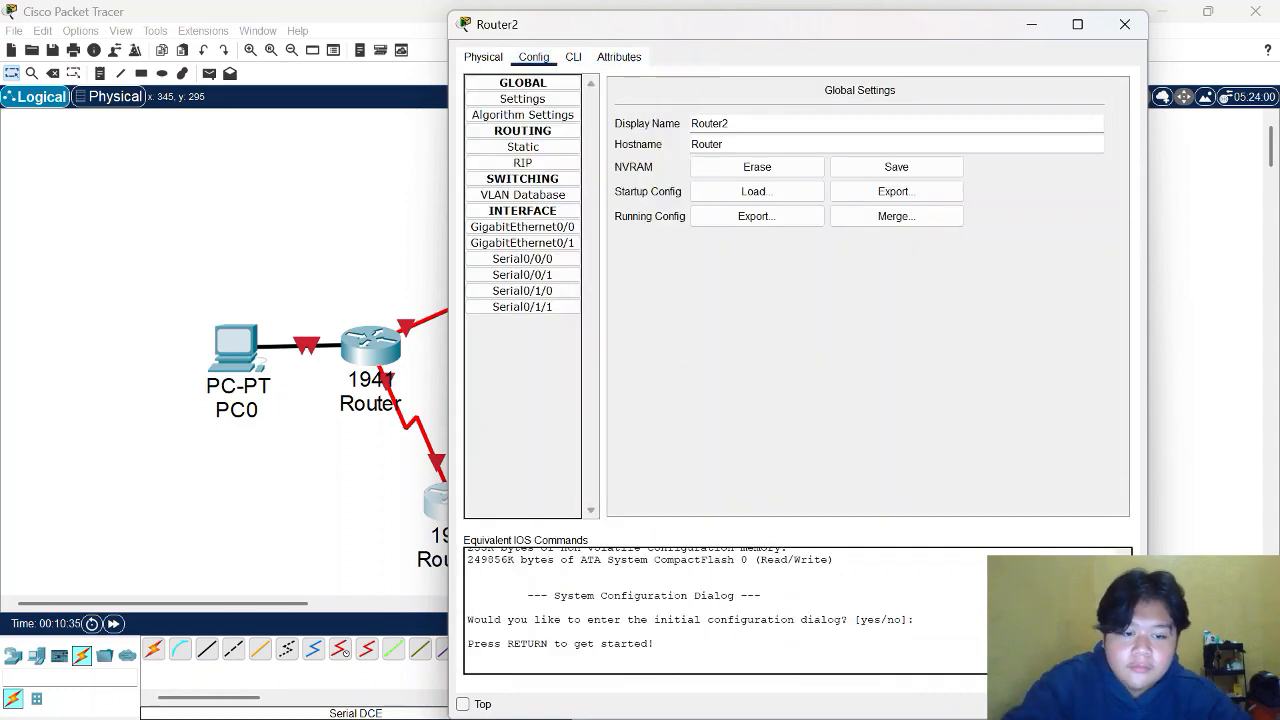
key(BackSpace)
text(5)
key(Return)
click(1124, 24)
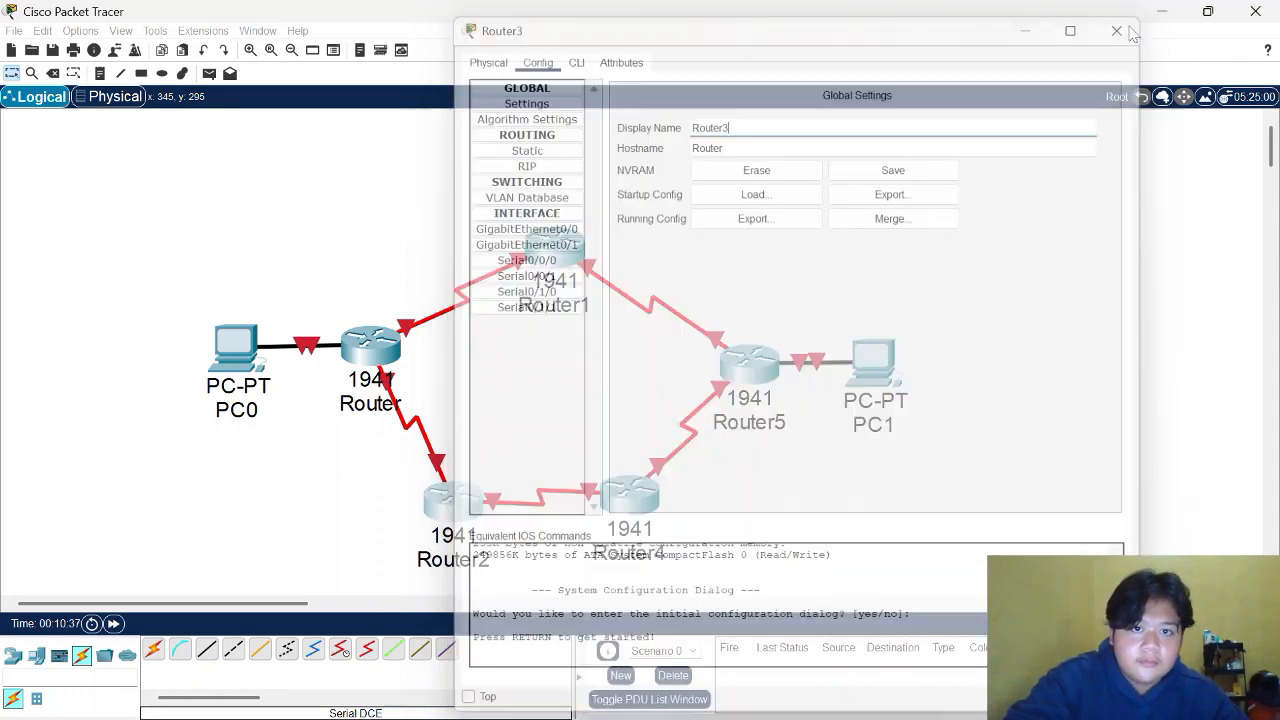
Step: Change Router1's display name to Router2 in its global settings and close its device window
click(571, 250)
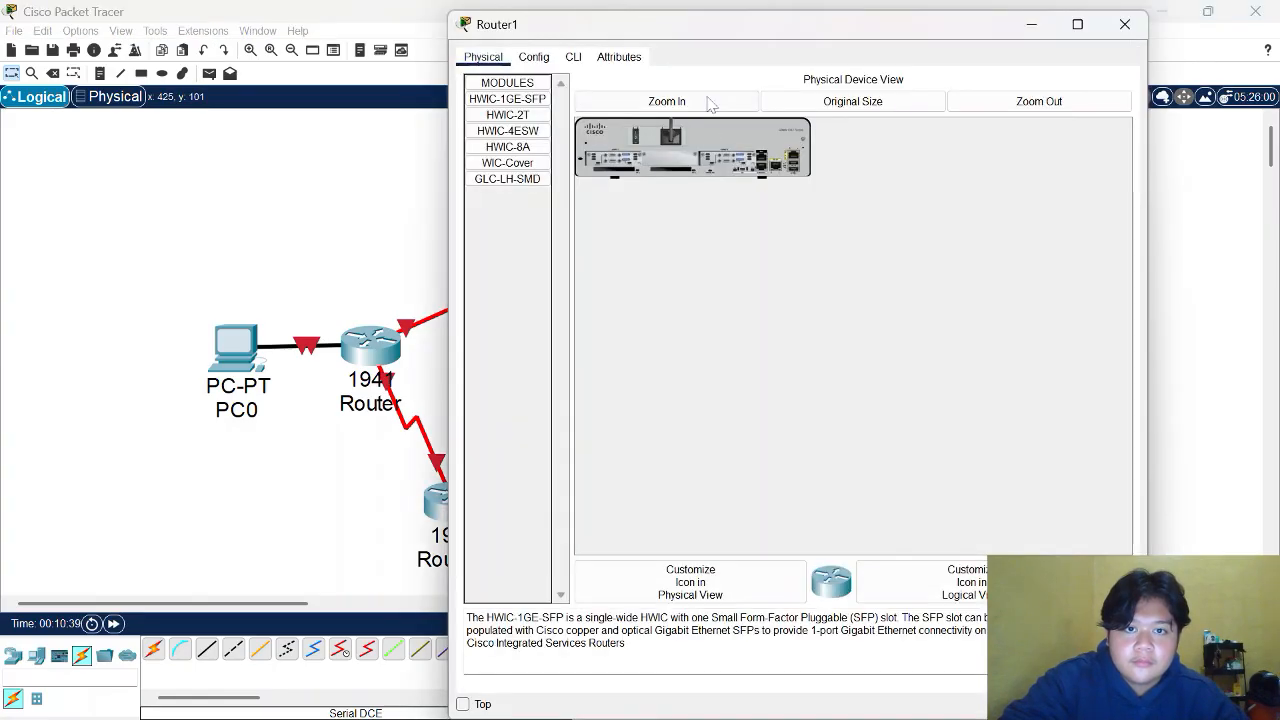
click(571, 57)
click(534, 57)
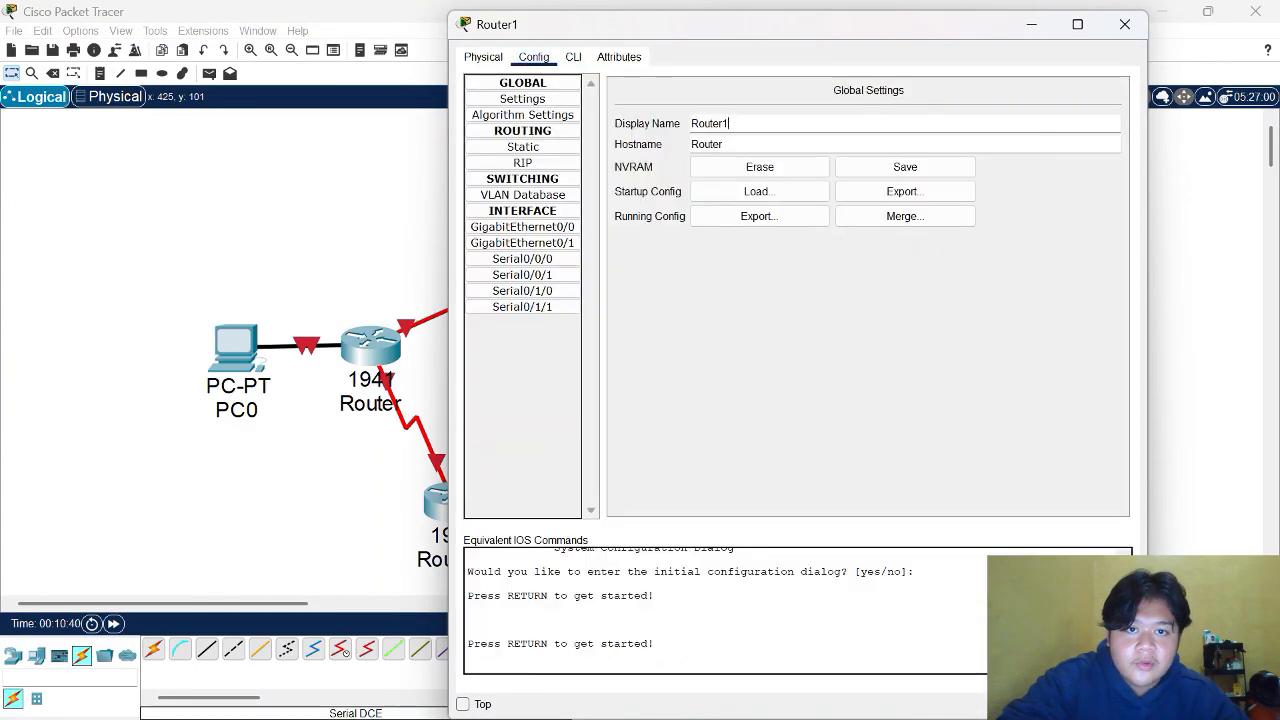
key(BackSpace)
text(2)
key(Return)
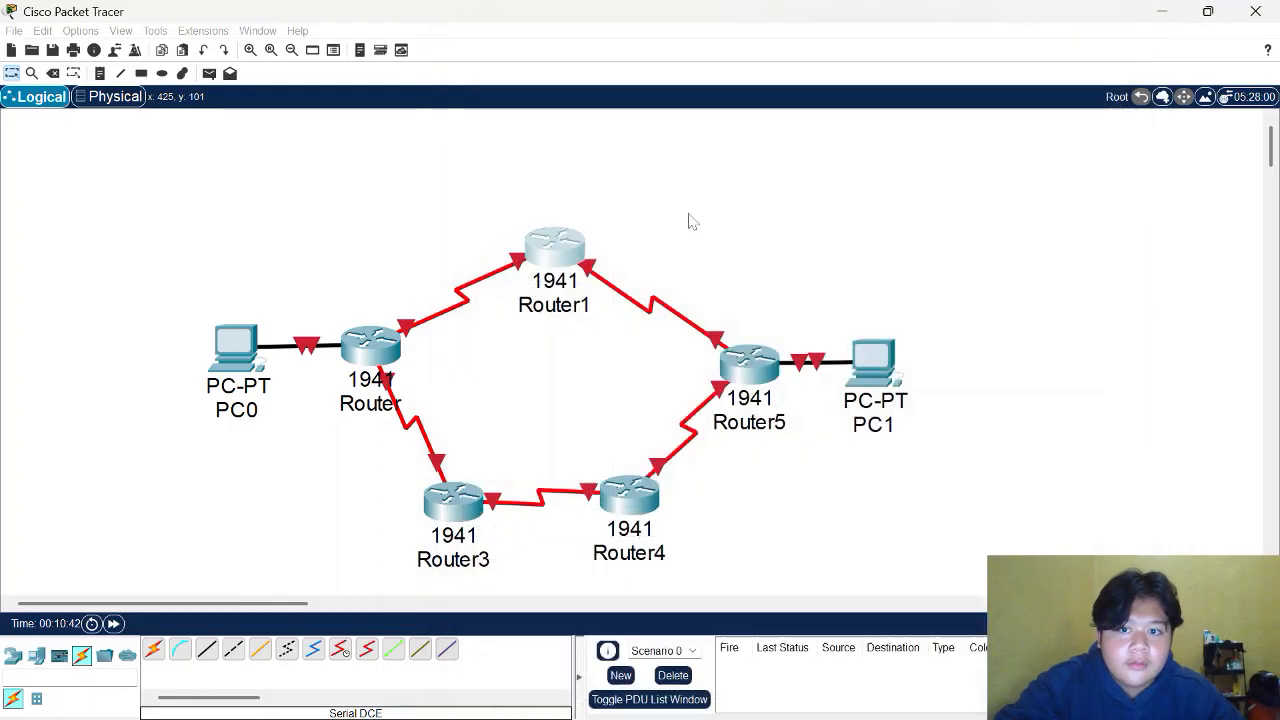
click(1124, 24)
Step: Change the display name of Router, the router connected to PC0, to Router1 and close its device window
click(373, 347)
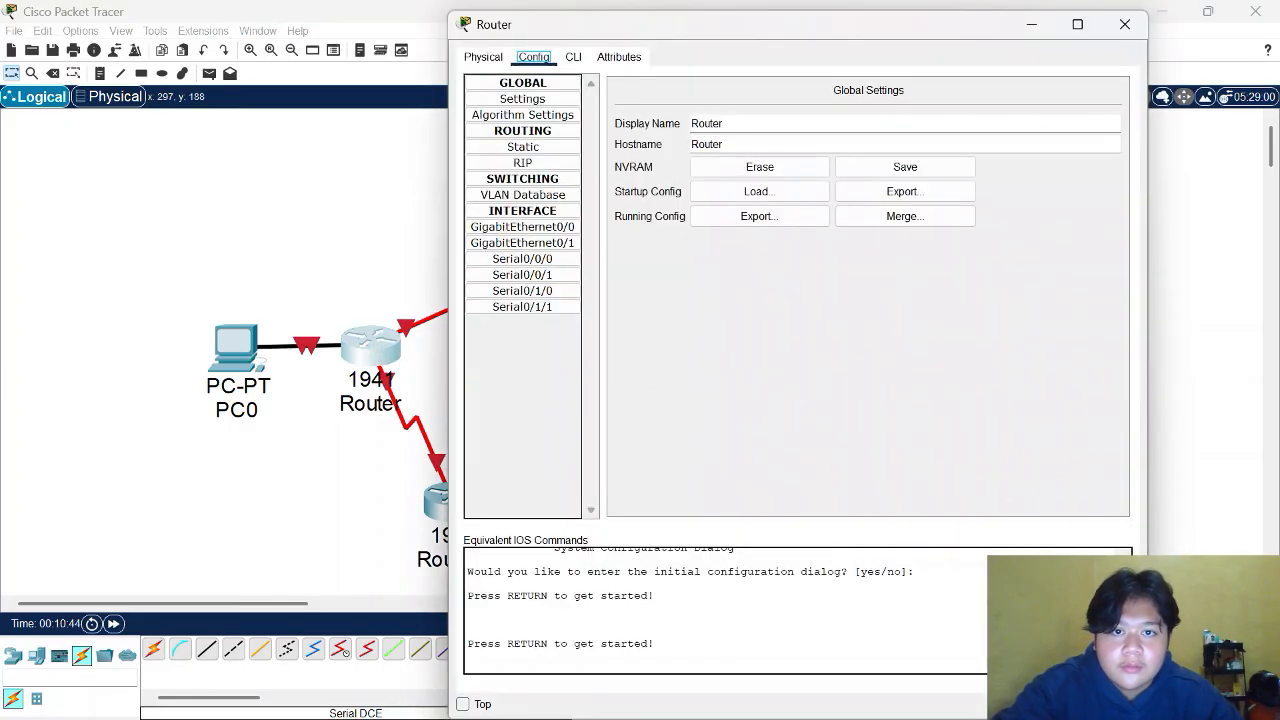
text(1)
key(Return)
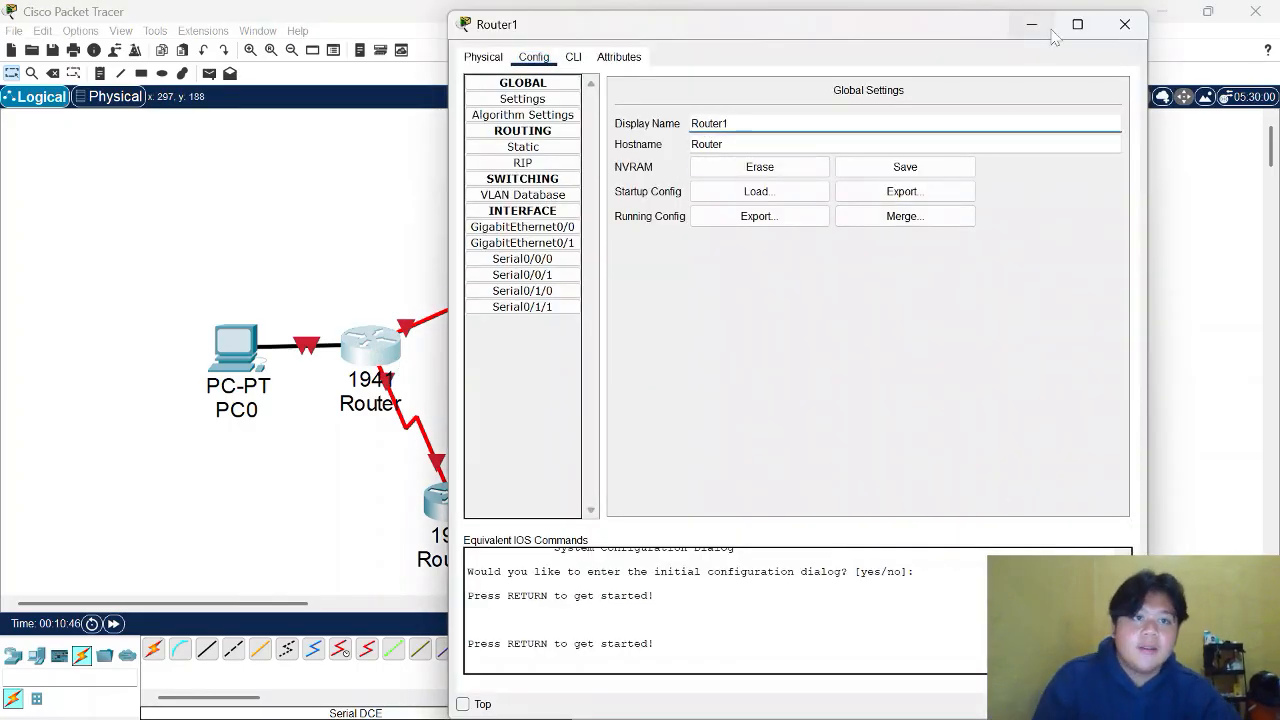
click(1124, 25)
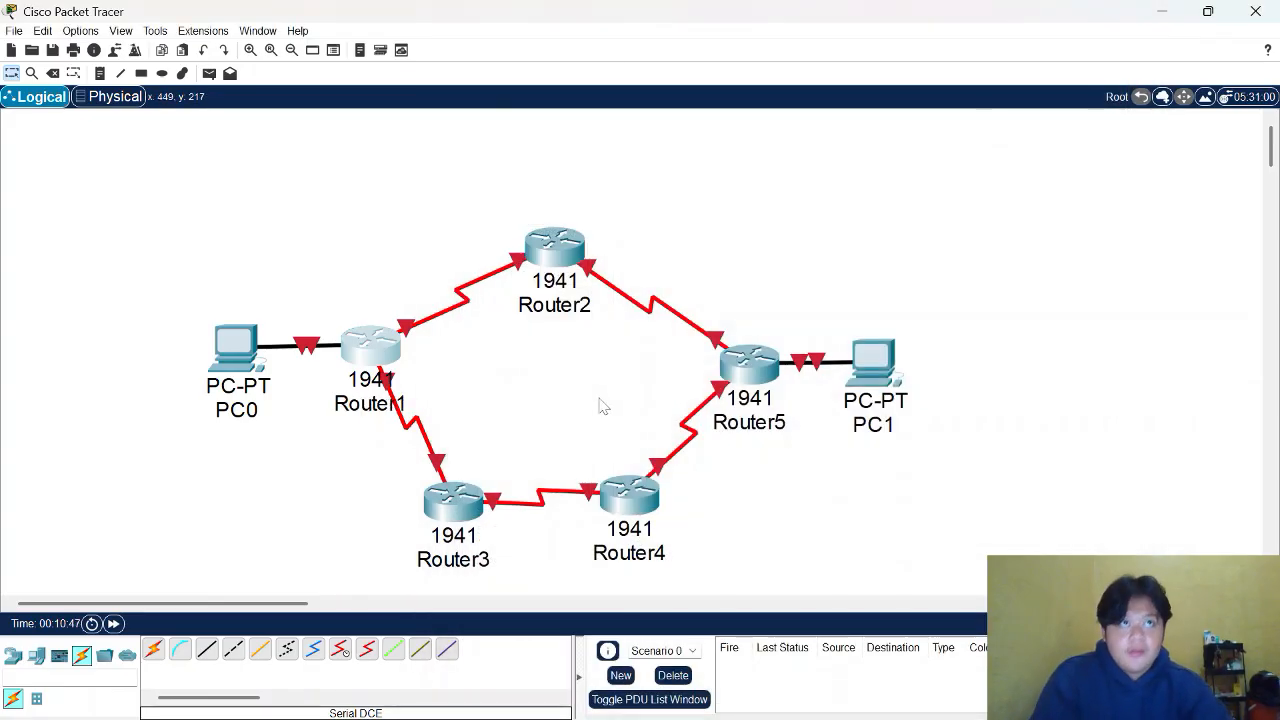
Step: Open Router1's command line and enter global configuration mode with enable and configure terminal
click(366, 343)
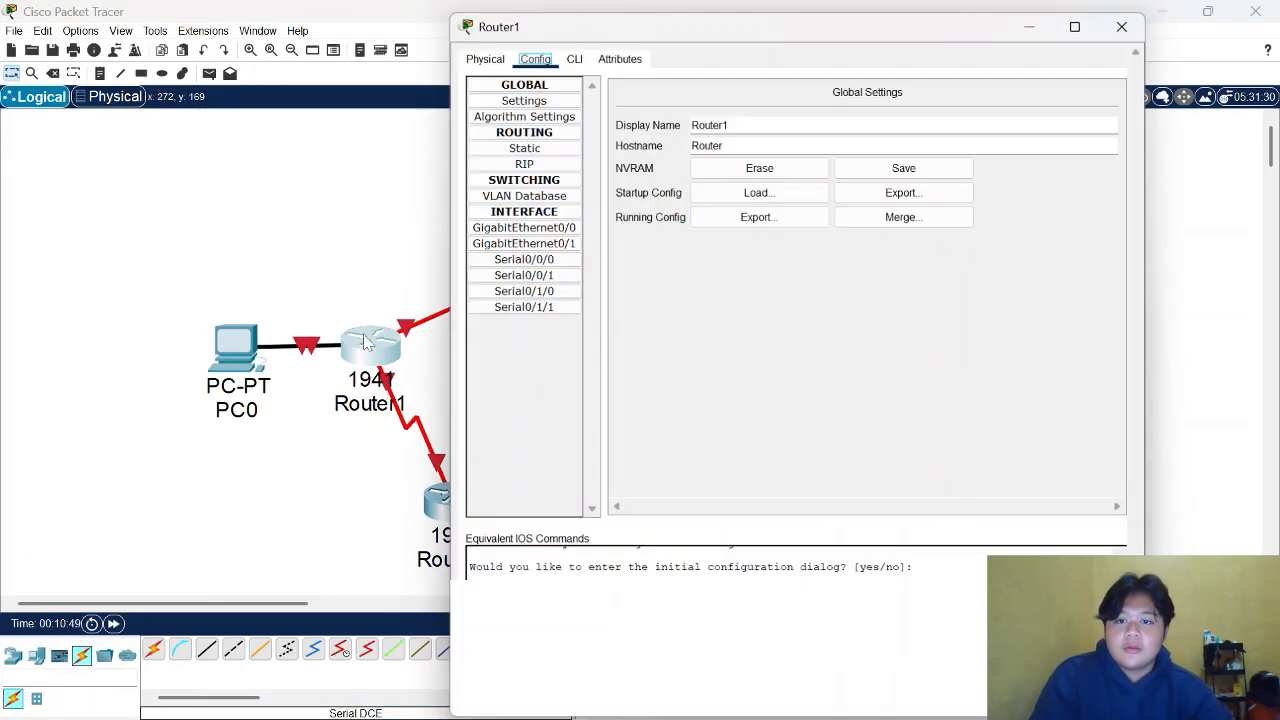
click(574, 60)
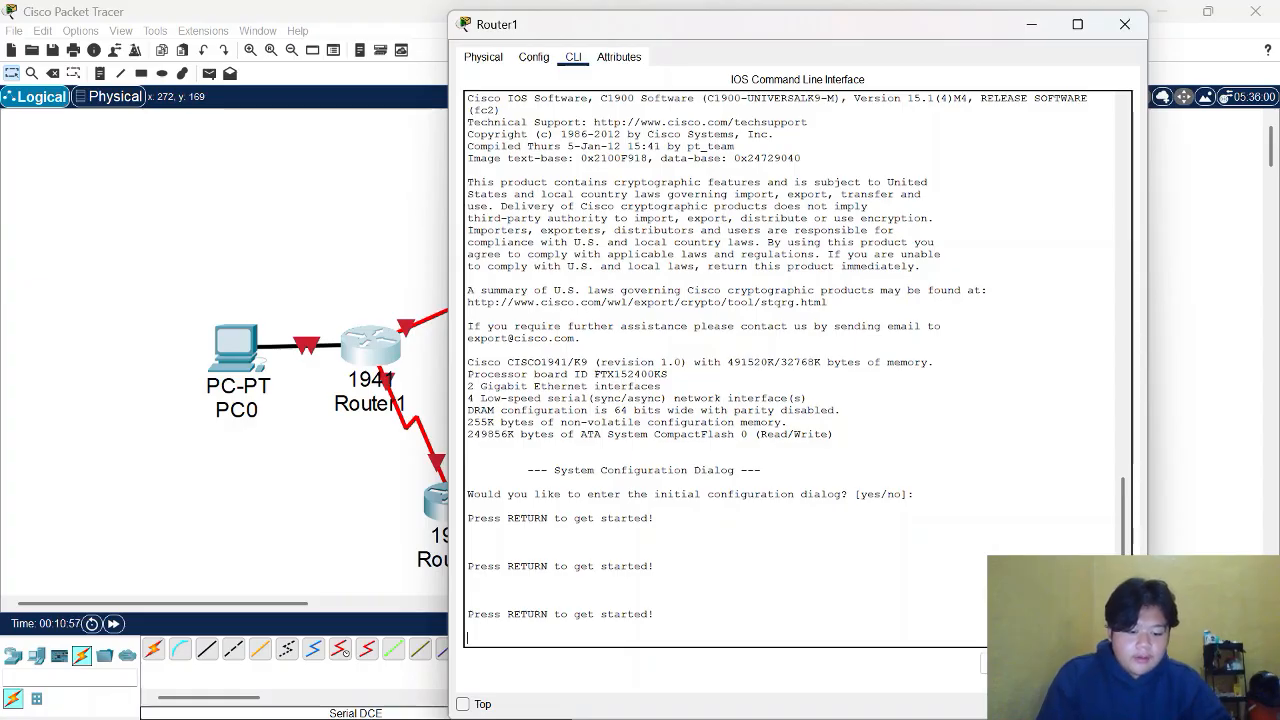
key(Return)
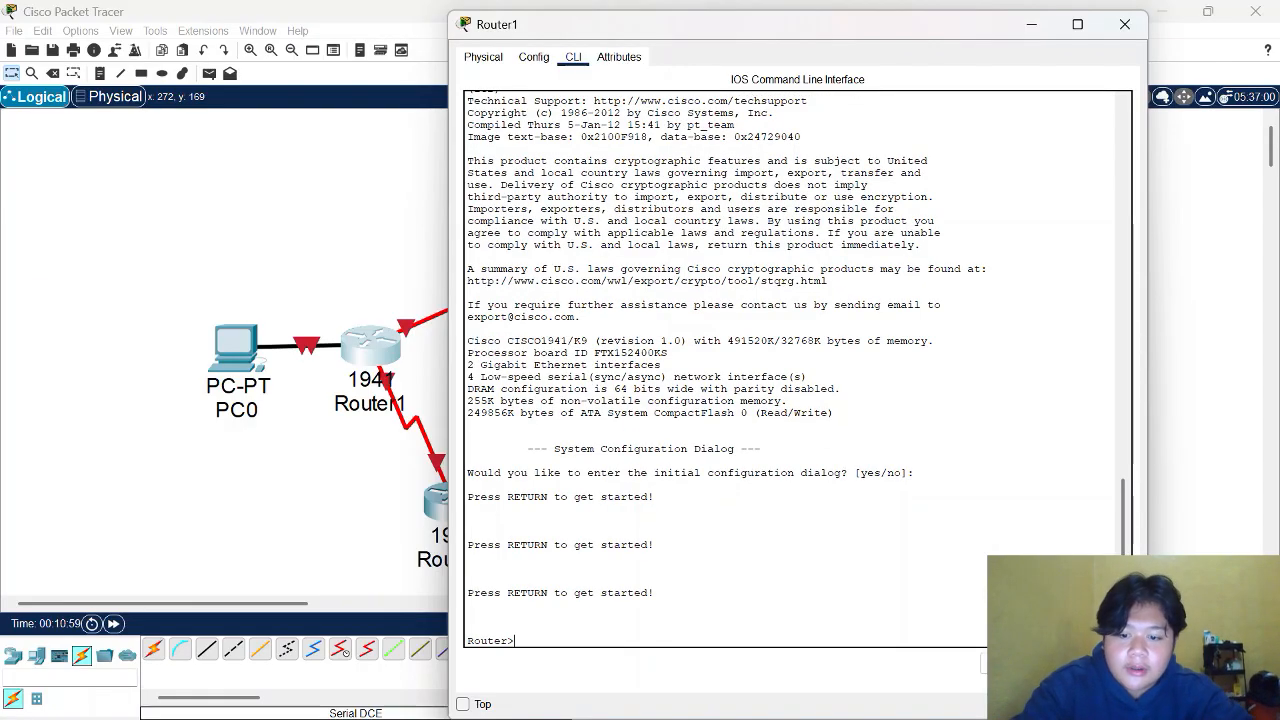
text(enable)
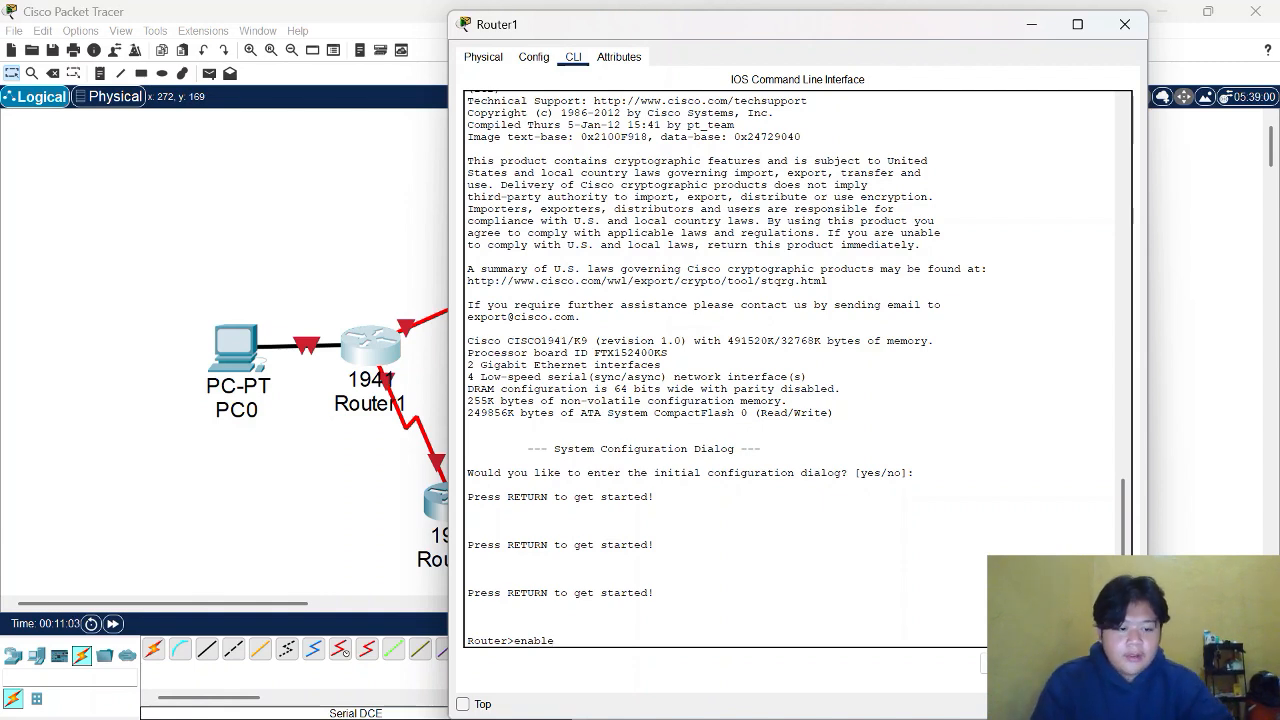
key(Return)
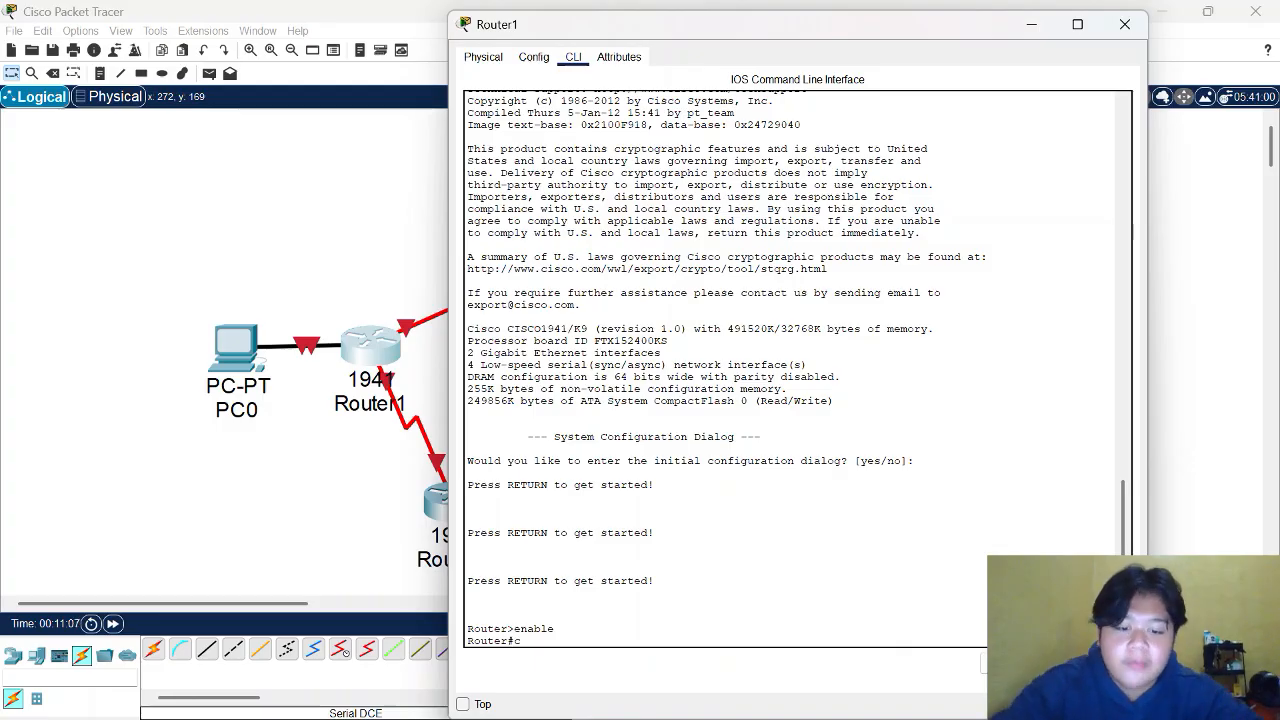
text(config)
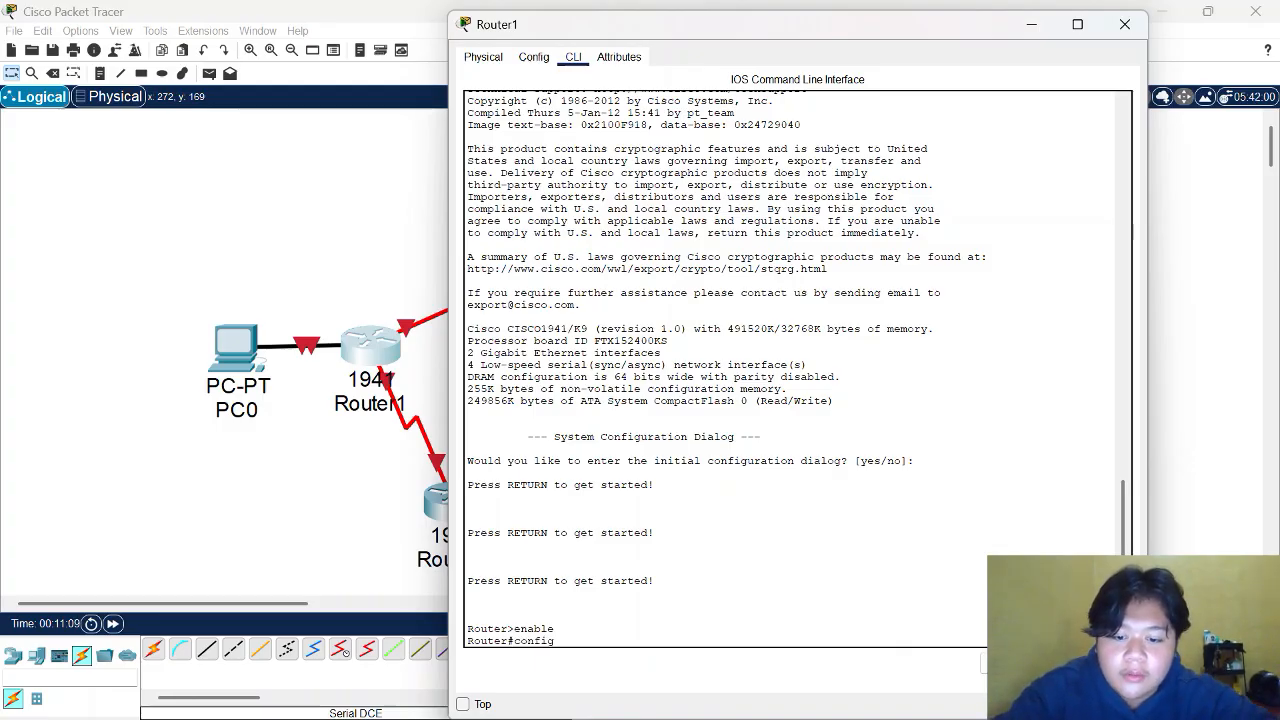
text(ure terminal)
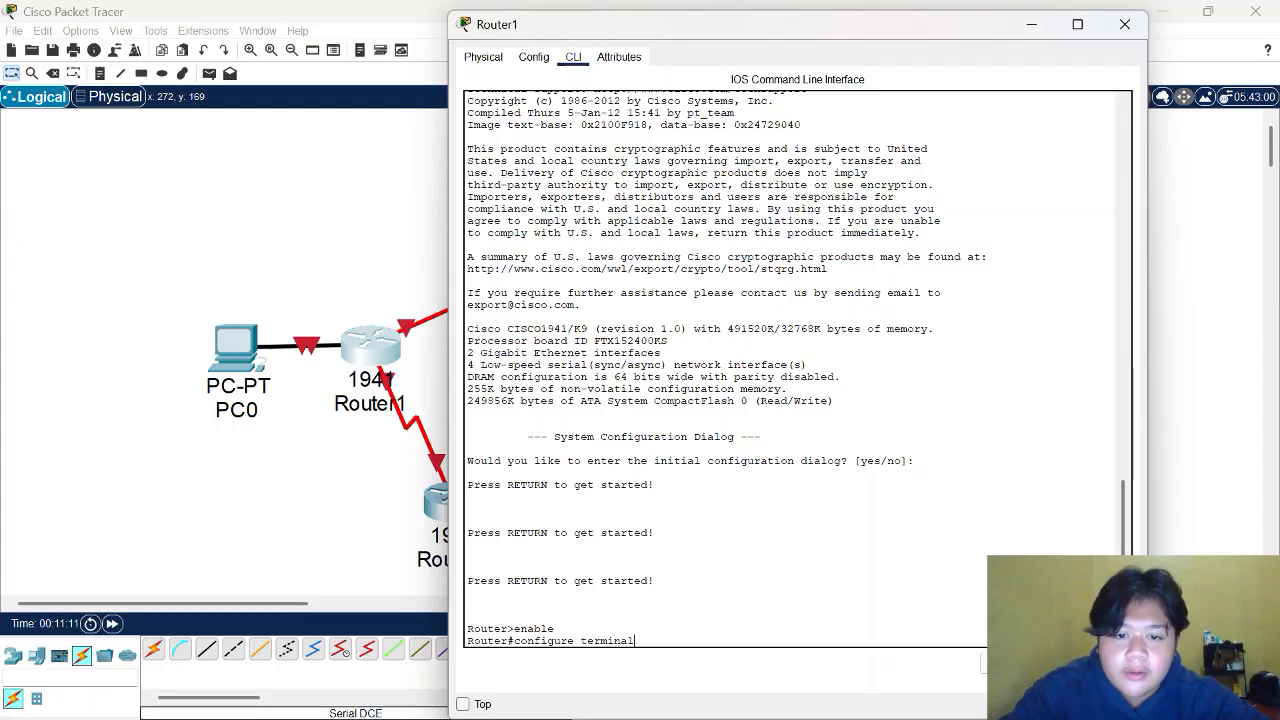
key(Return)
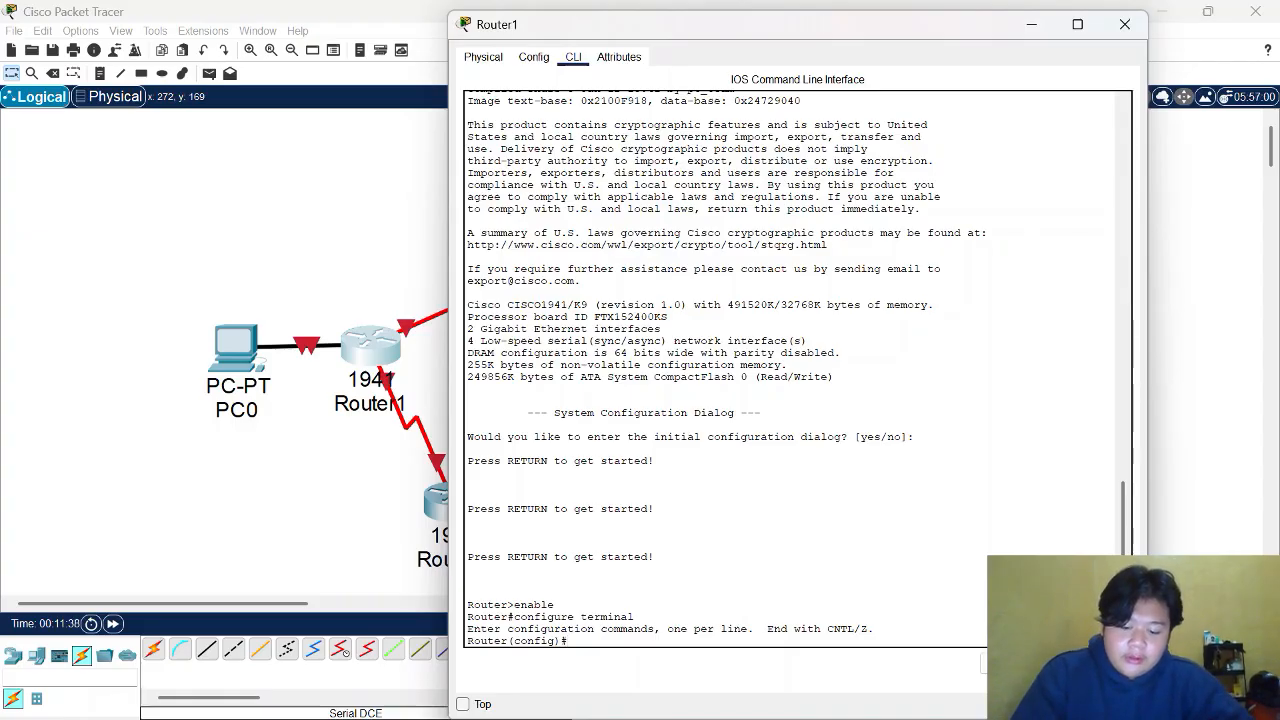
Step: Set Router1's hostname to R1 with the hostname command
text(host)
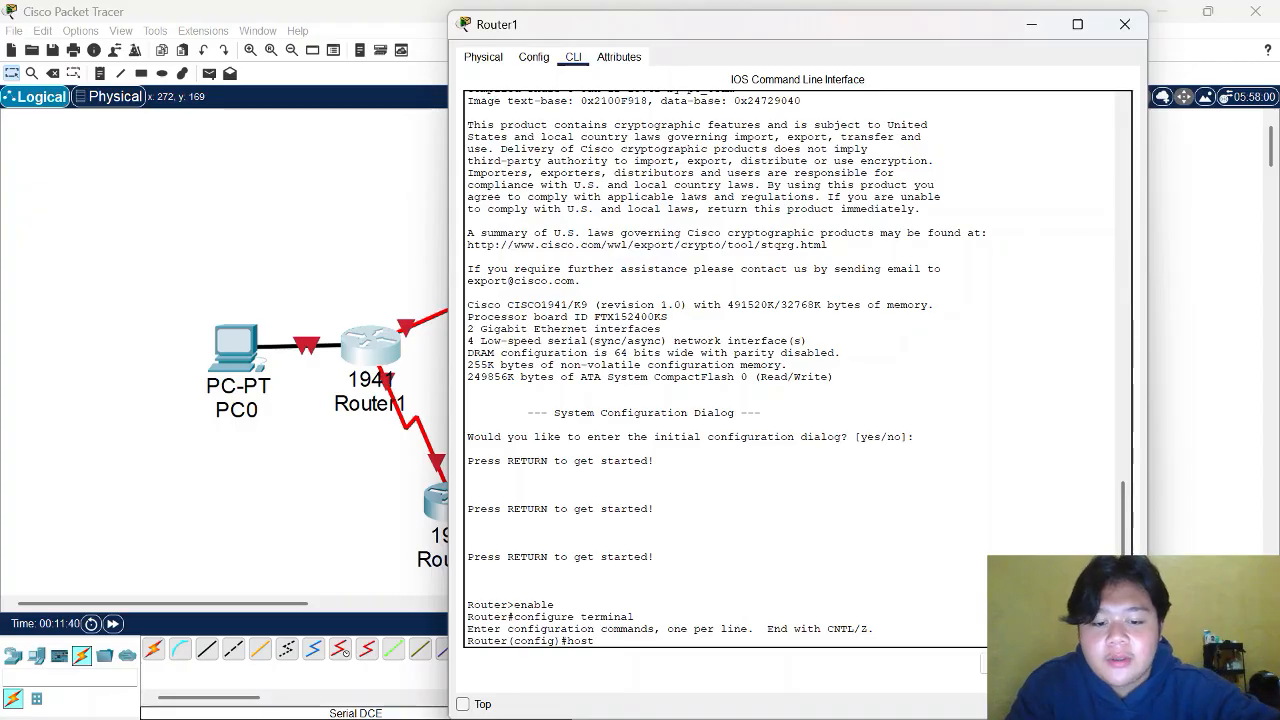
text(name R1)
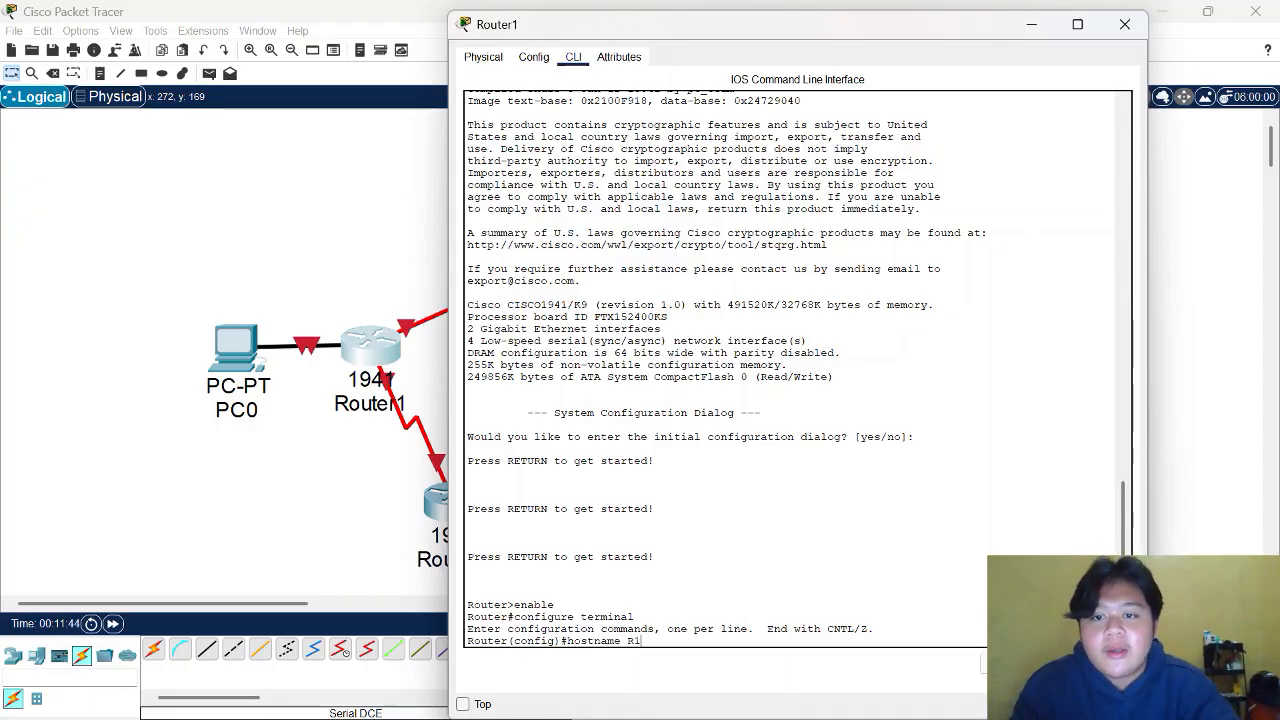
key(Return)
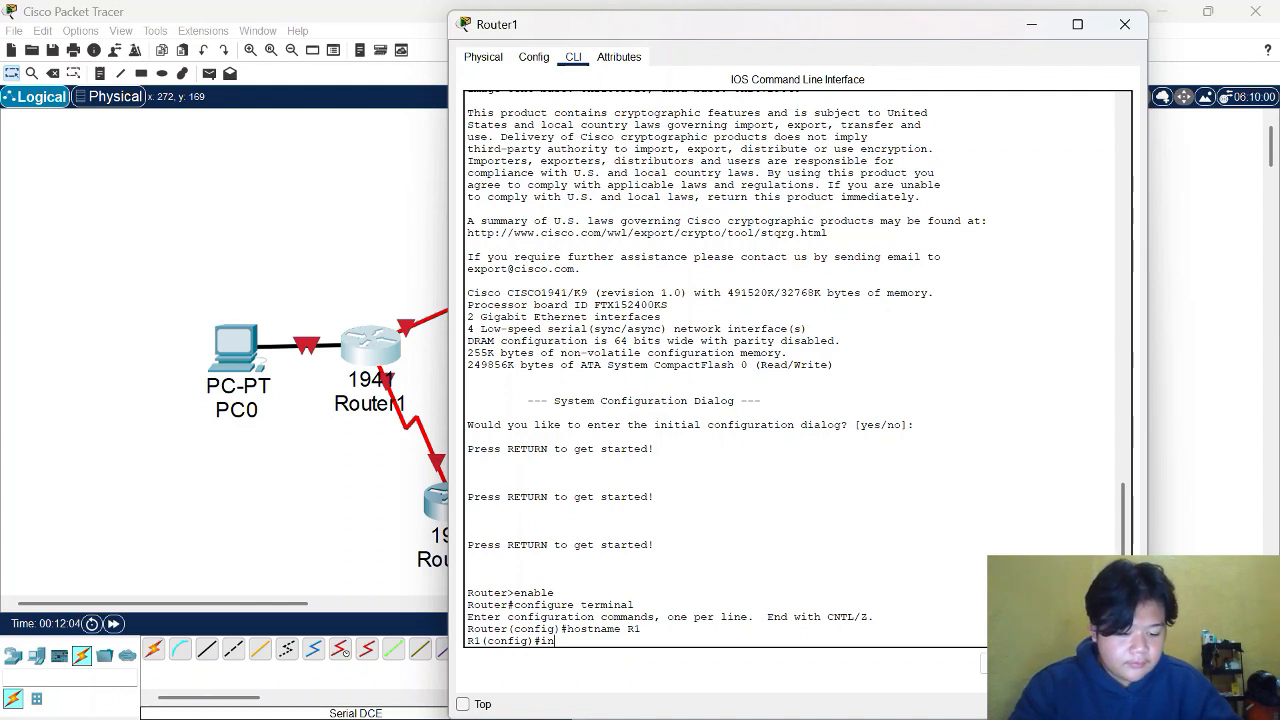
Step: Assign IP address 192.168.1.1 with subnet mask 255.255.255.0 to R1's interface g0/0
text(terface)
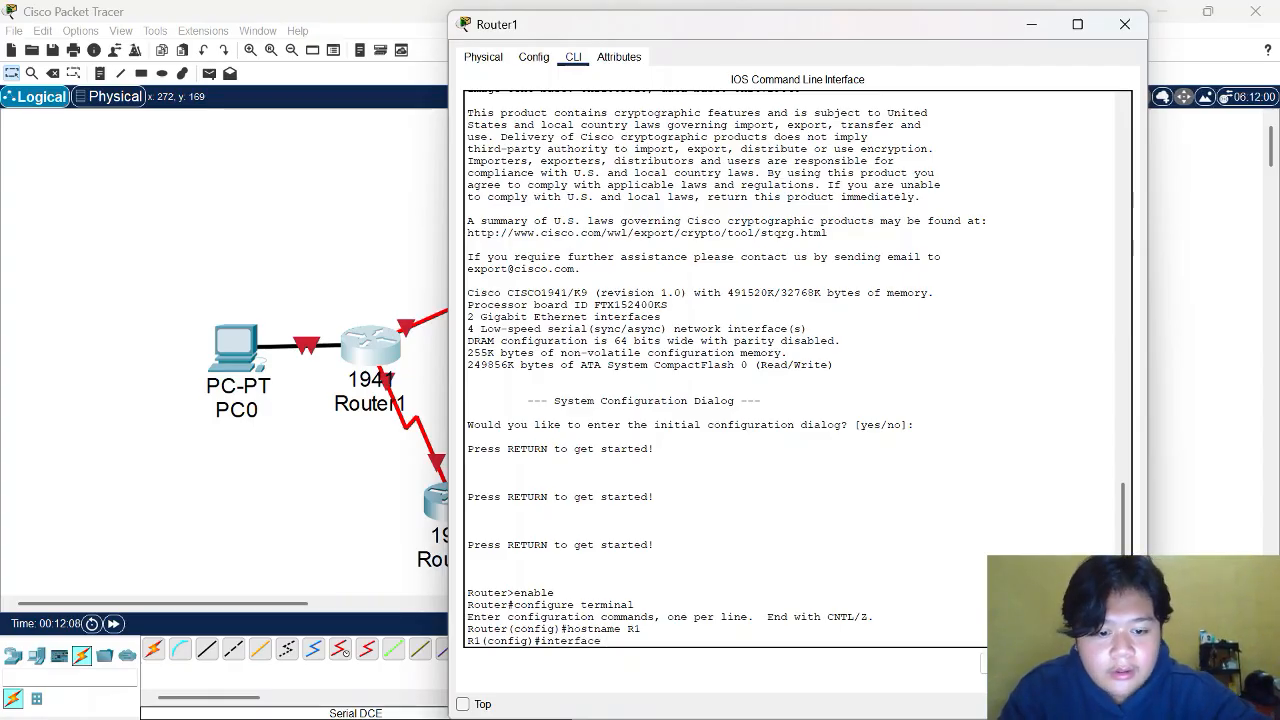
text( g0/0)
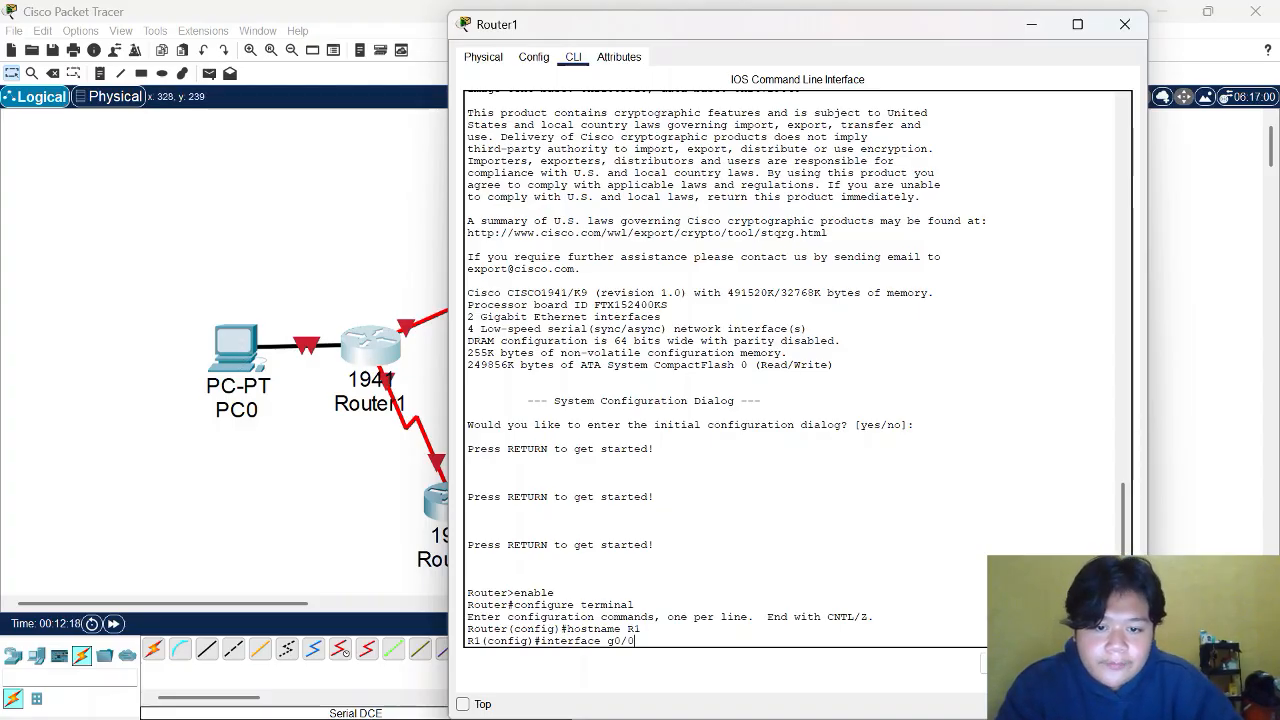
key(Return)
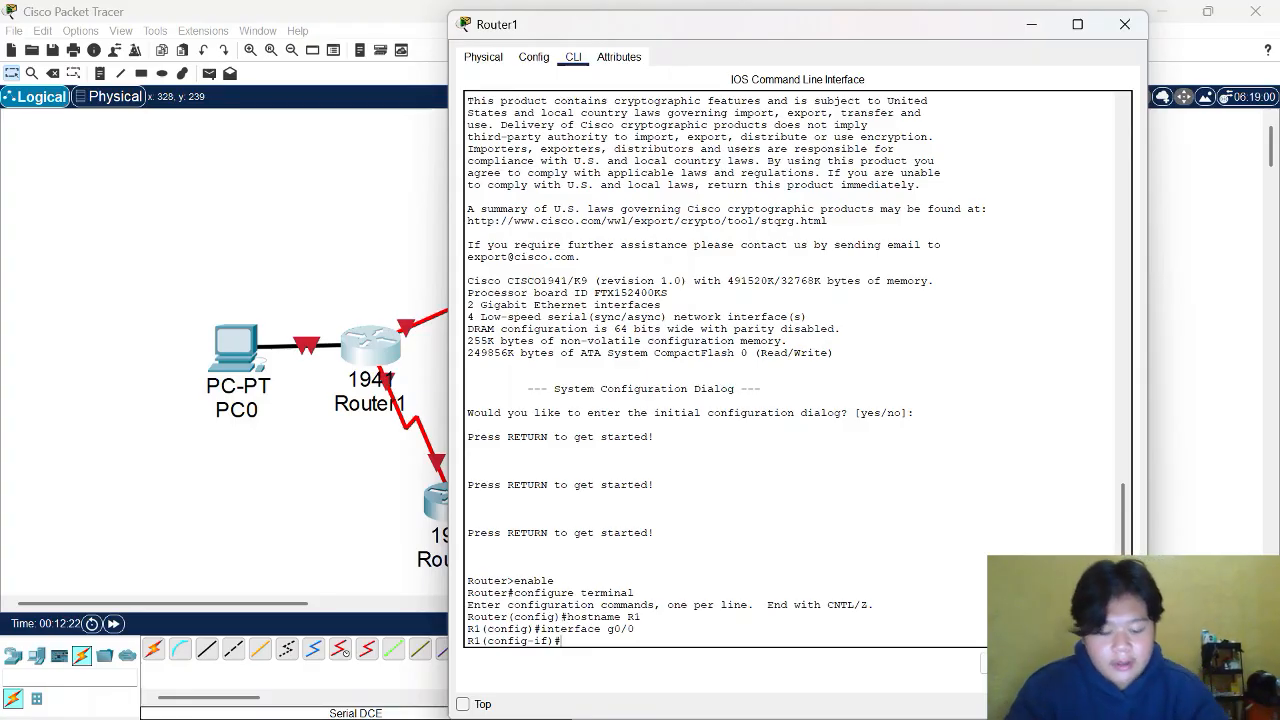
text(ip)
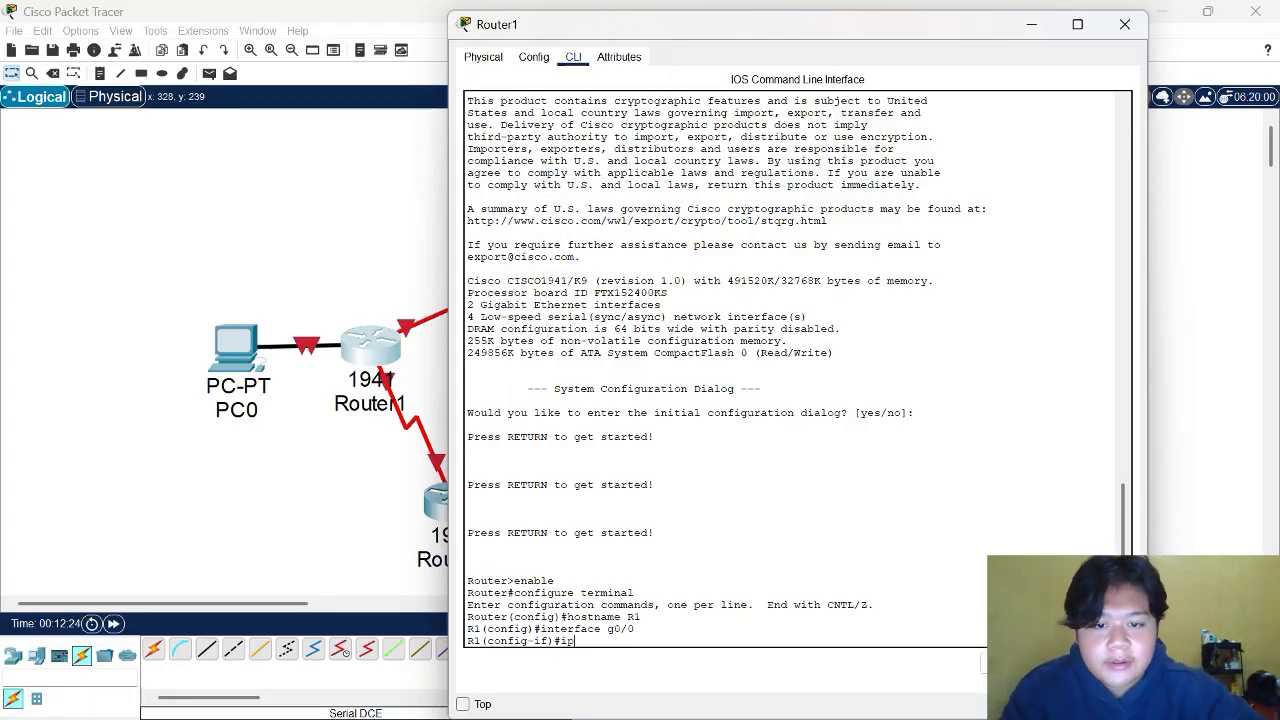
text( addr)
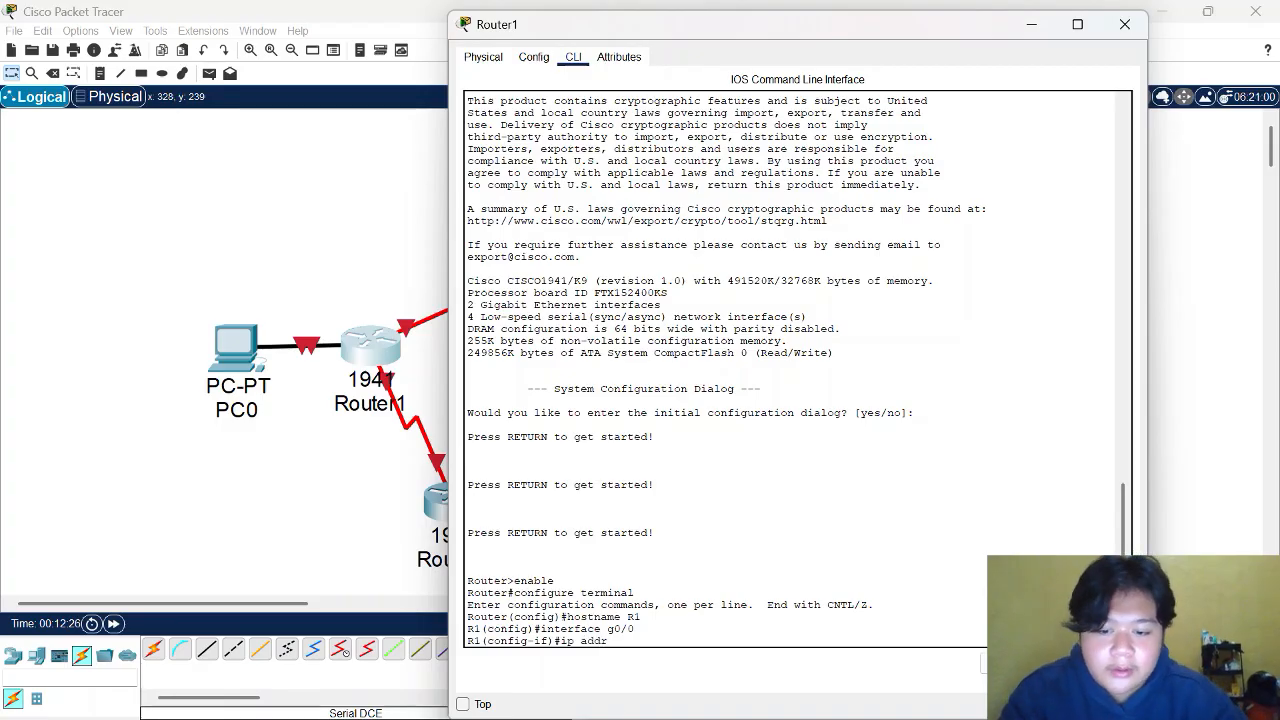
text(ess)
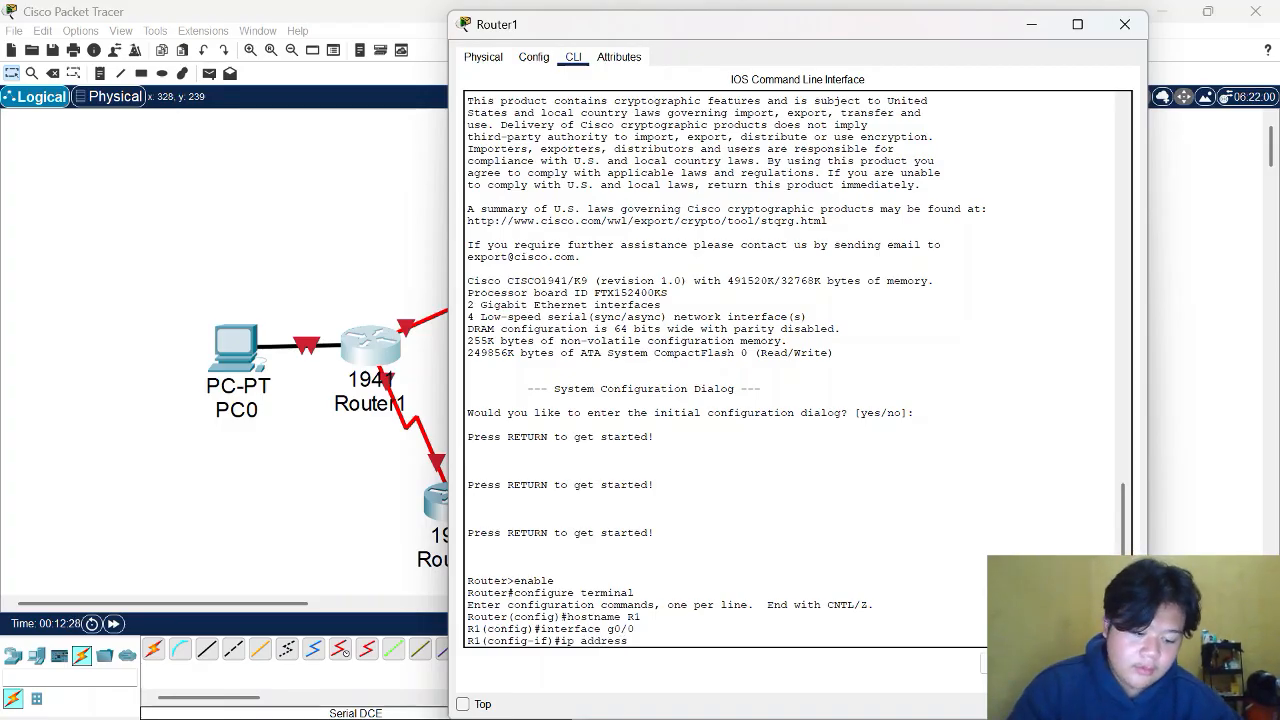
text( 192.1)
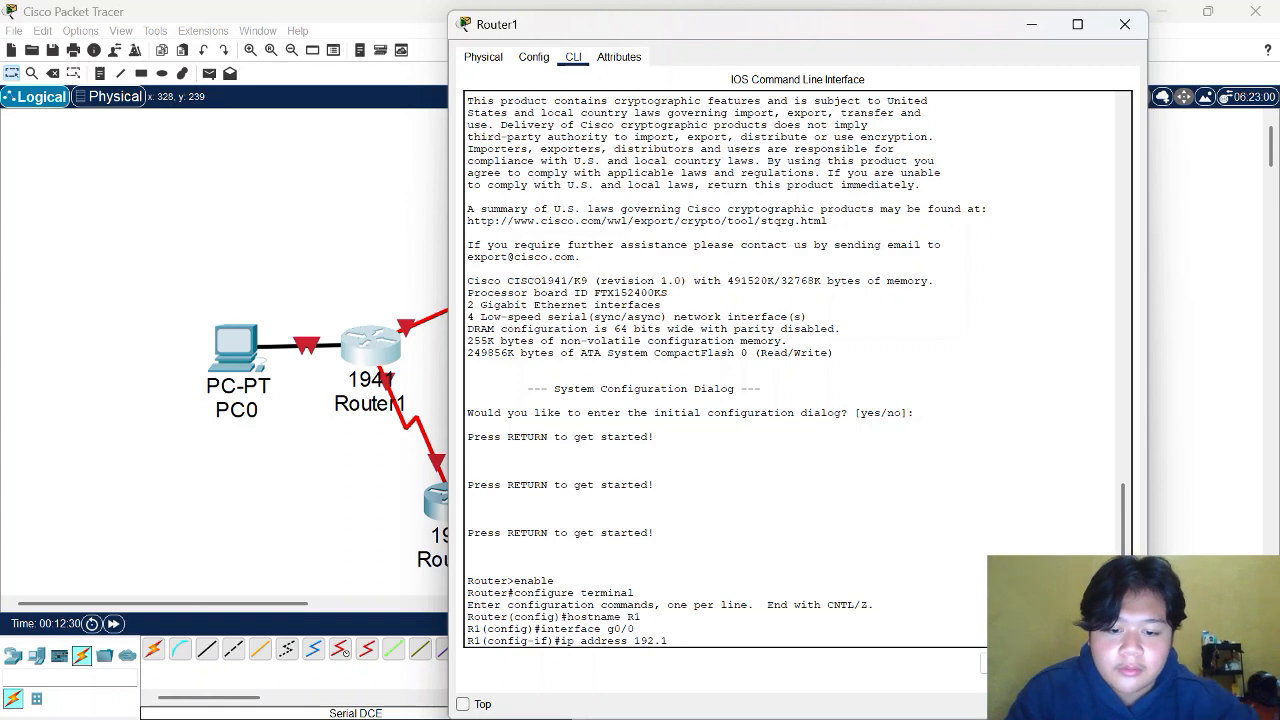
text(68.1)
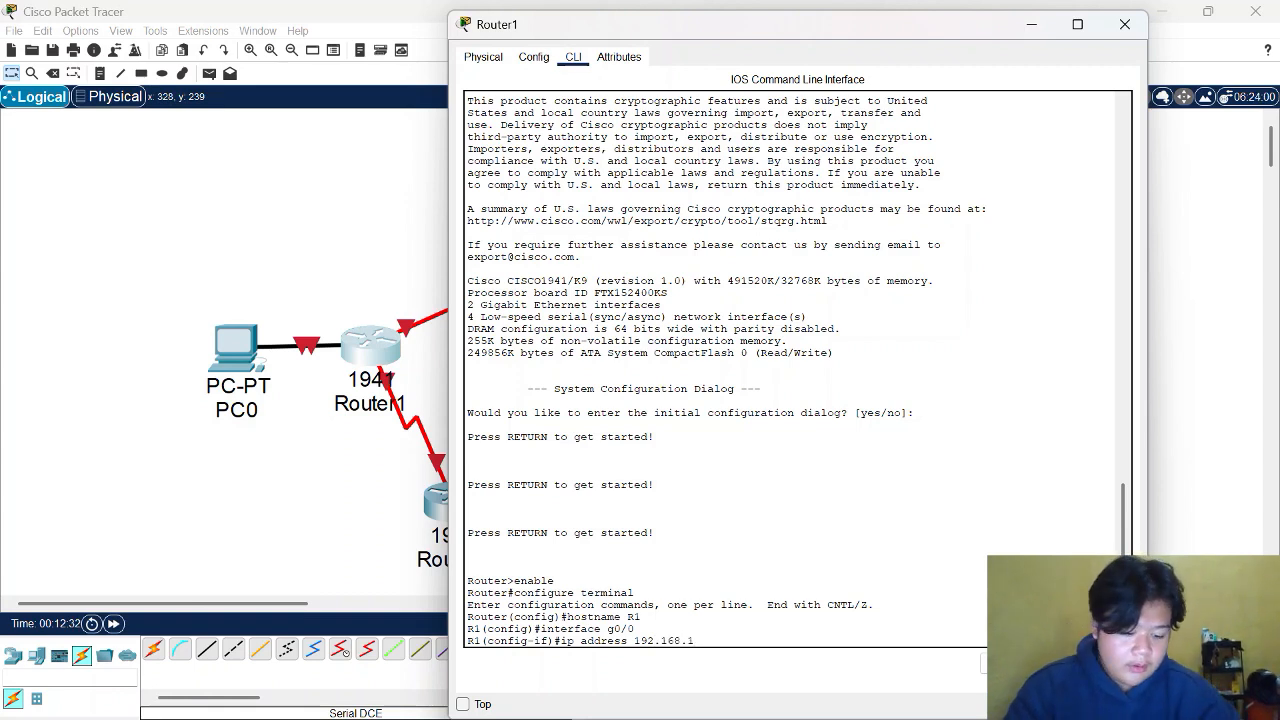
text(.)
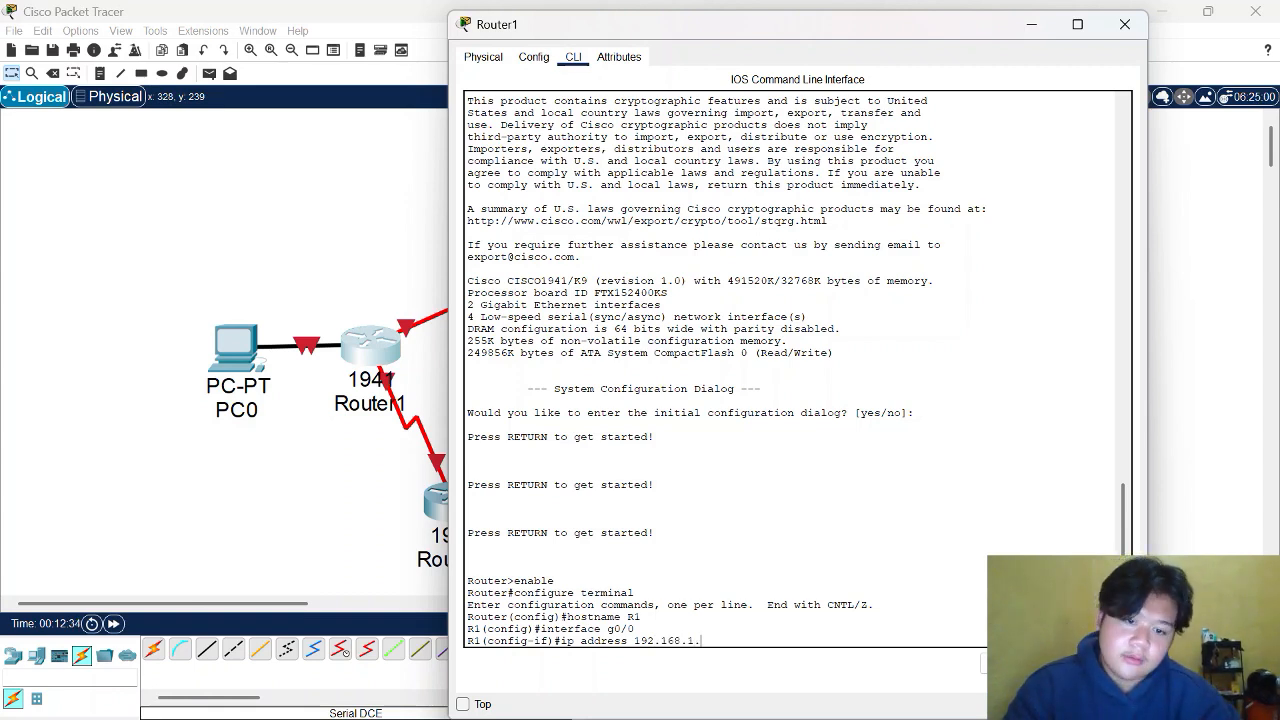
text(1)
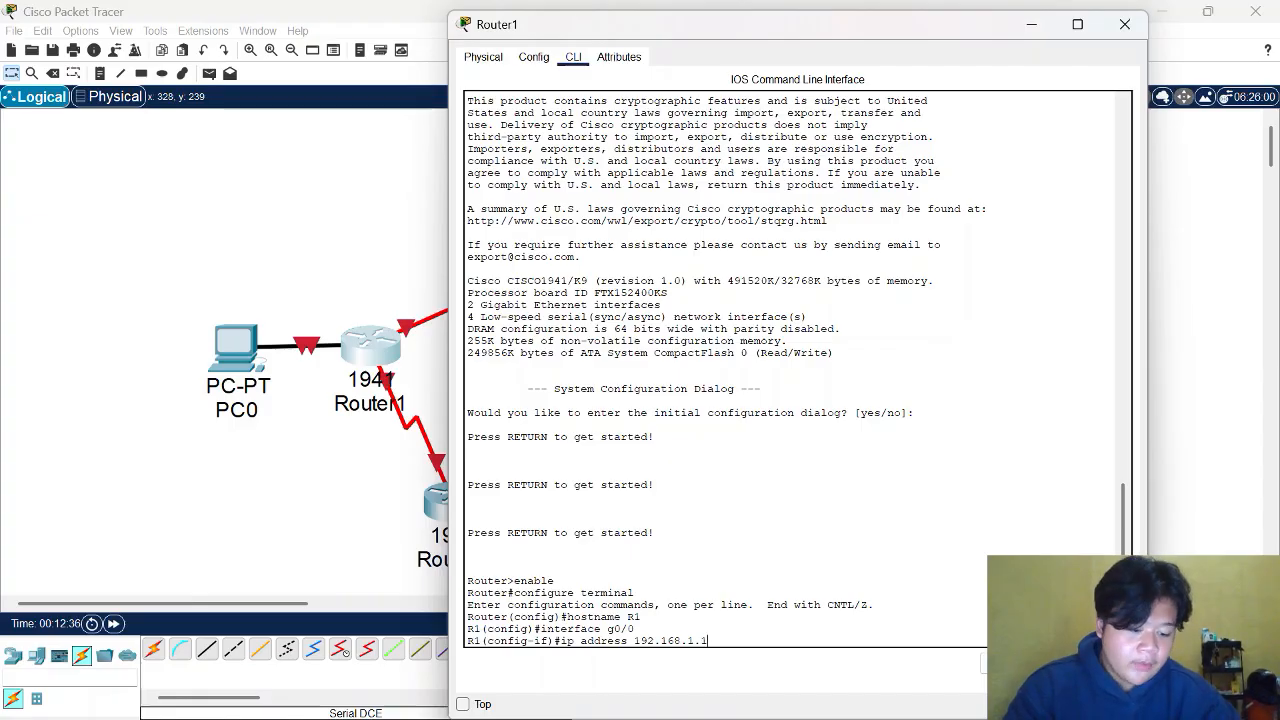
text( 255)
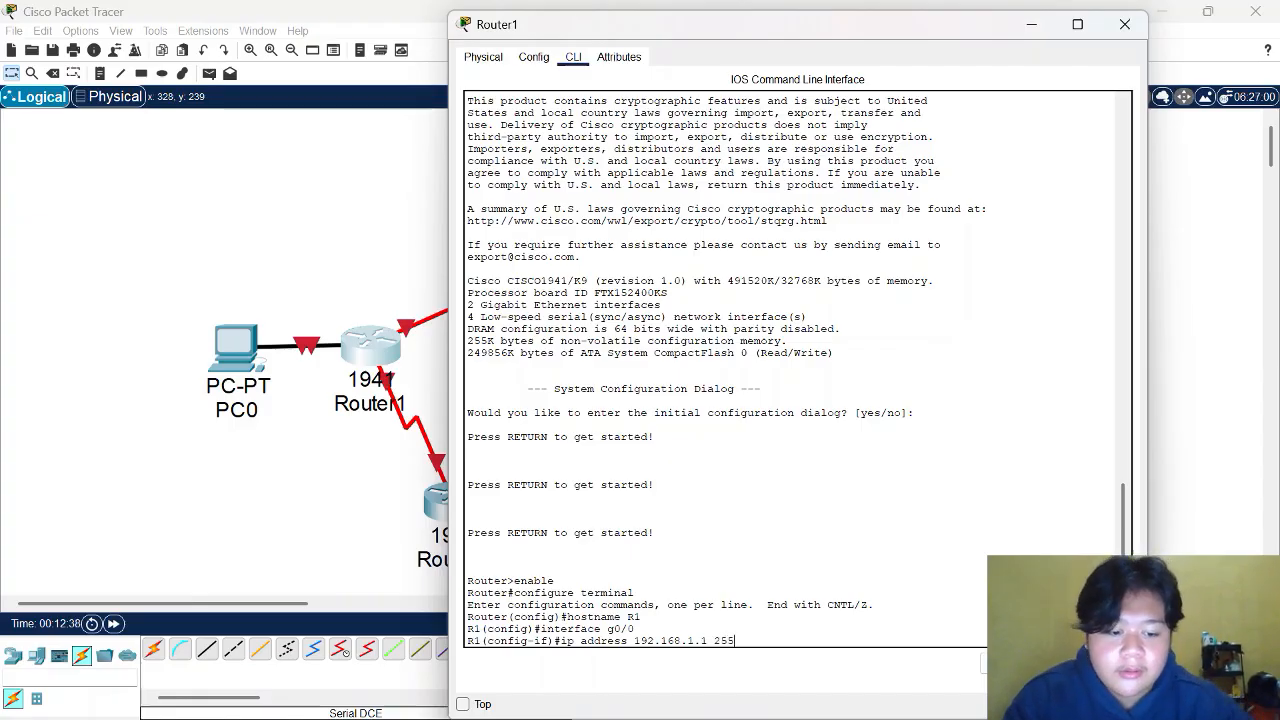
text(.255.2)
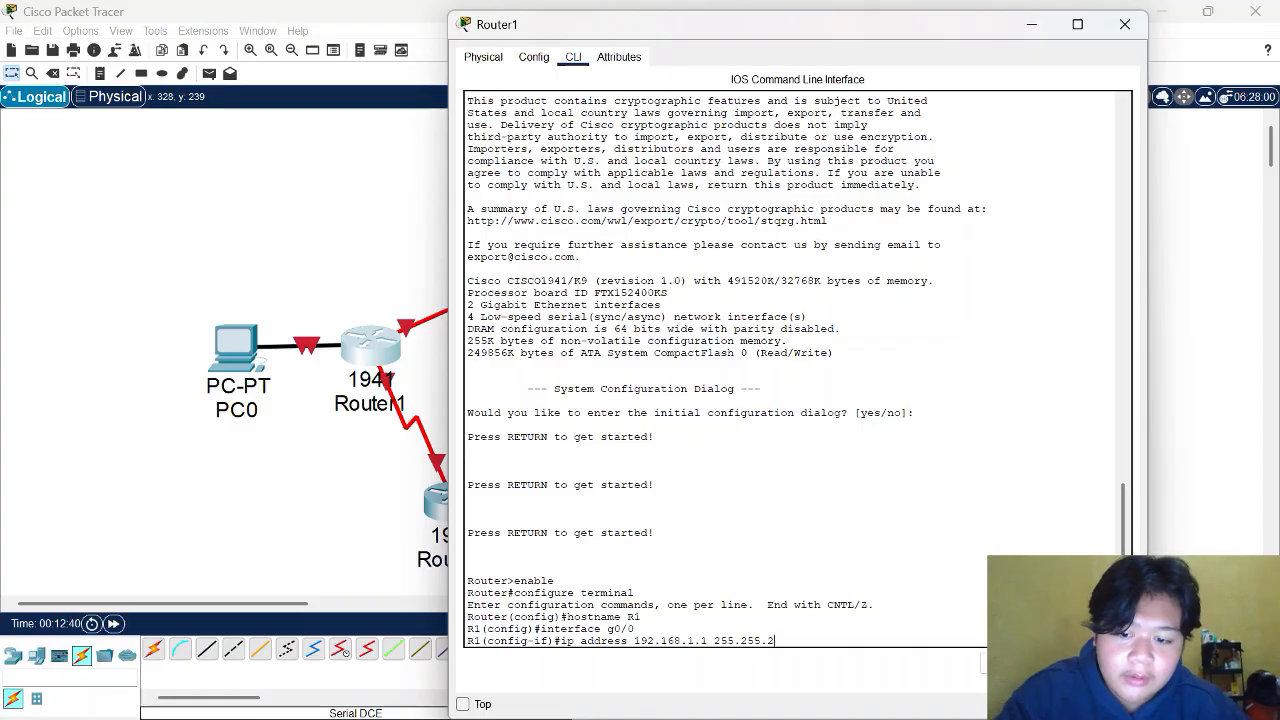
text(55.0)
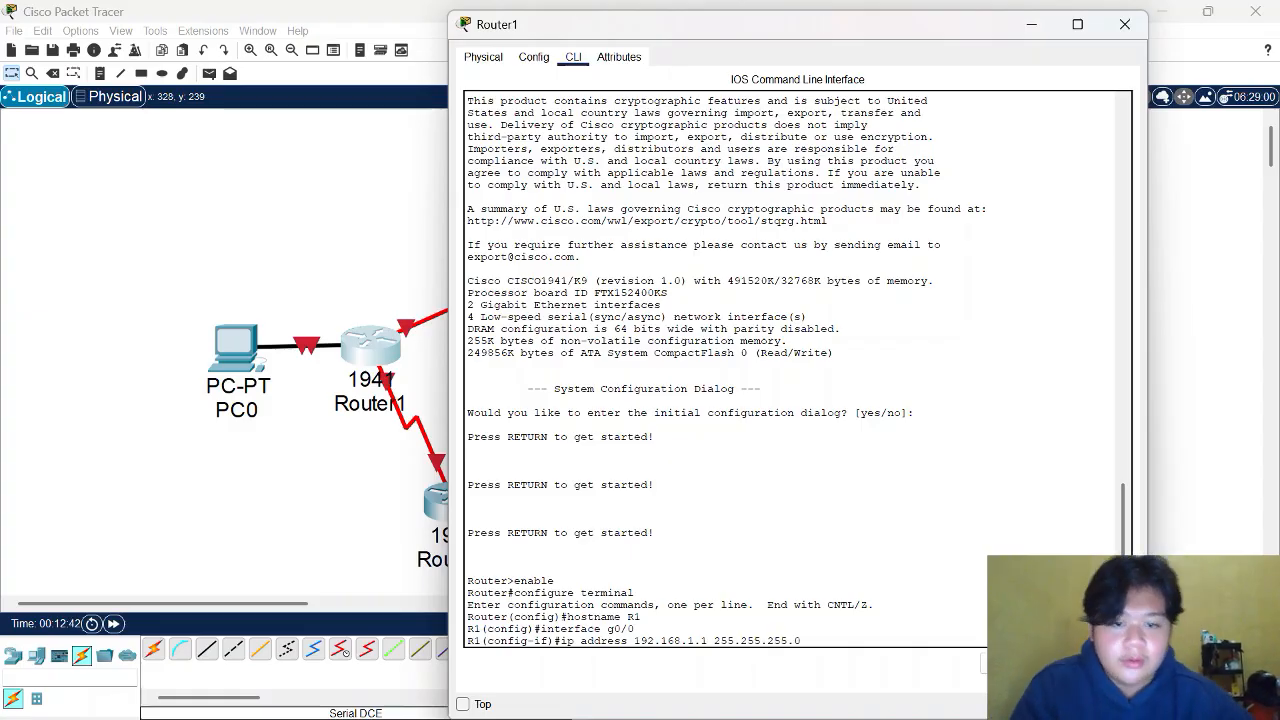
key(Return)
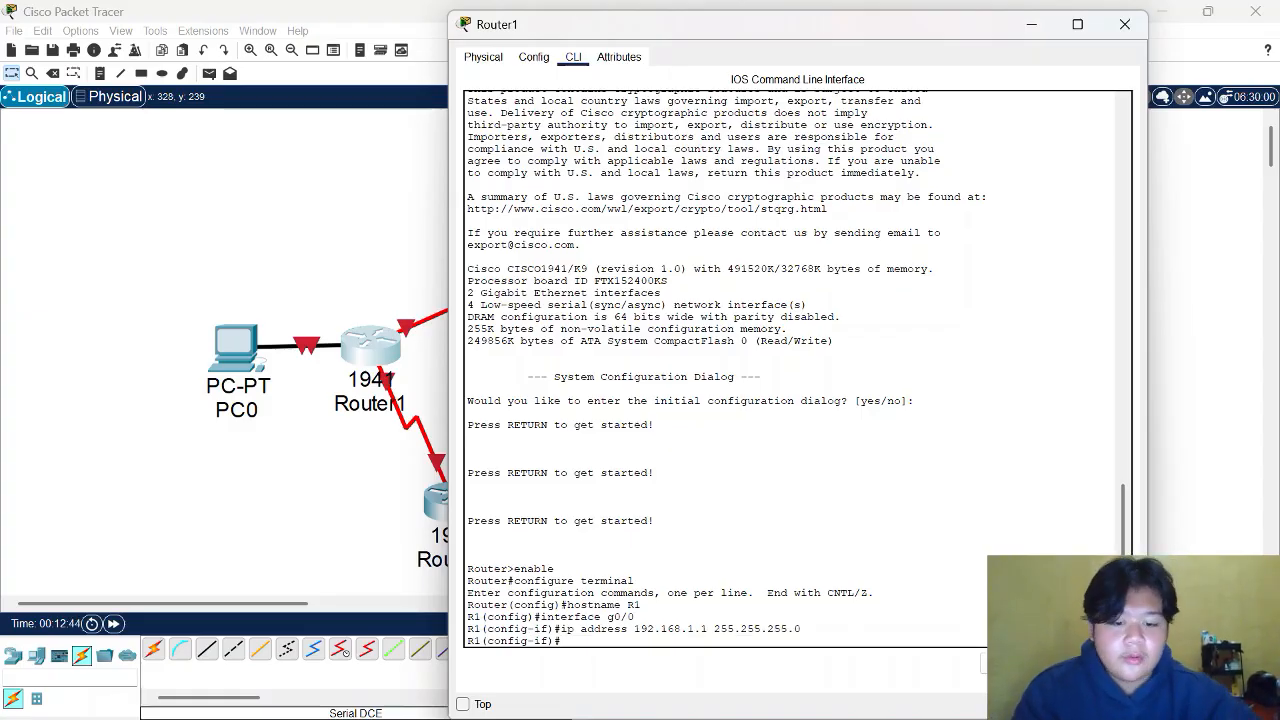
Step: Enable R1's g0/0 interface with no shutdown and exit back to global configuration mode
text(no shut)
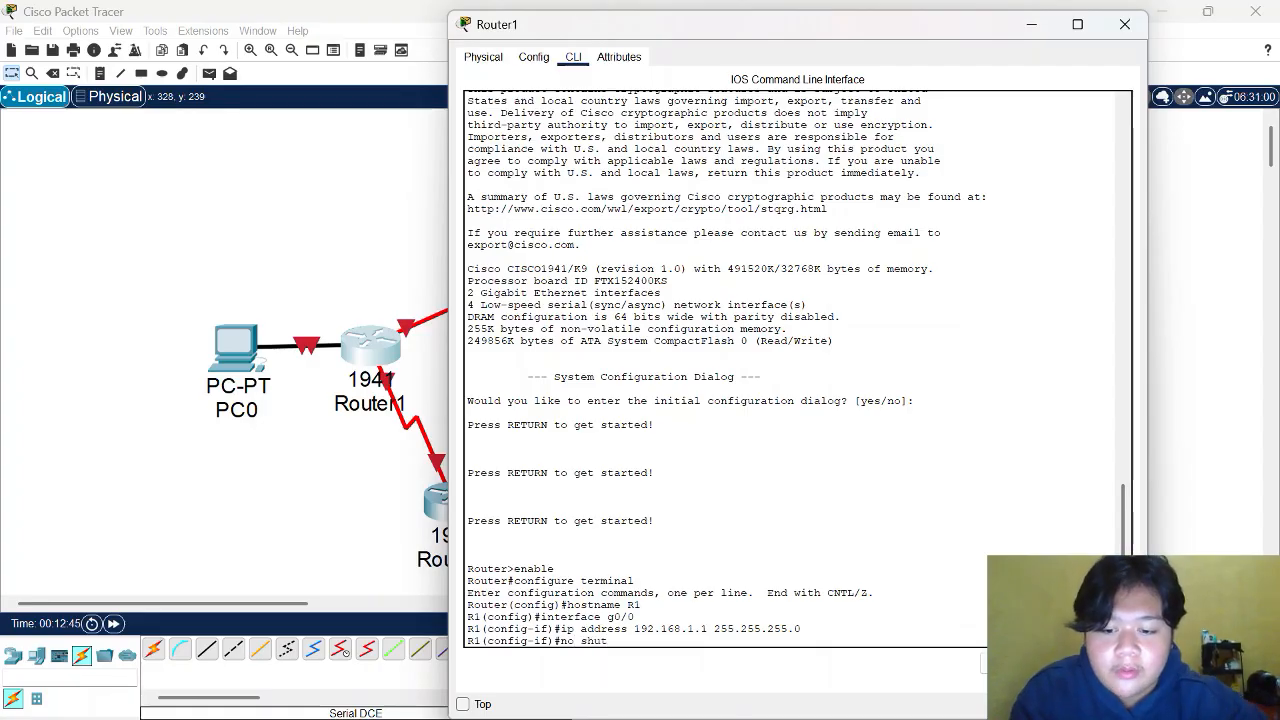
text(down)
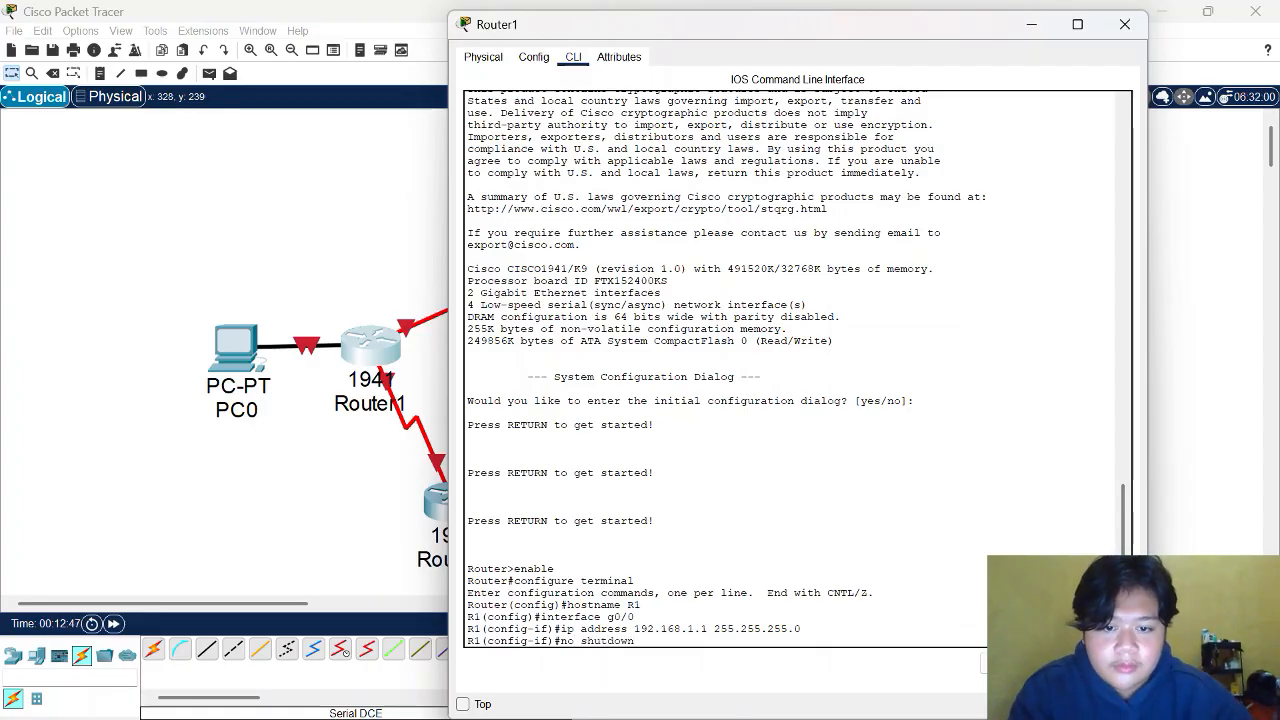
key(Return)
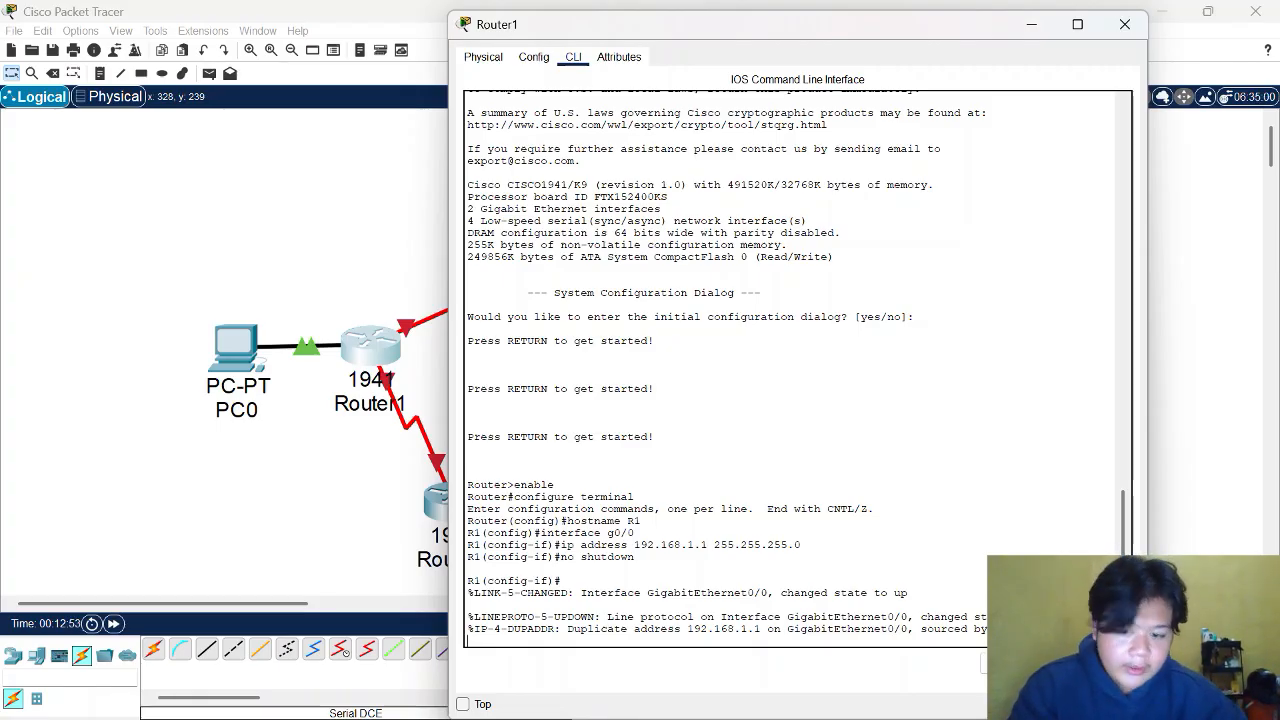
text(exit)
key(Return)
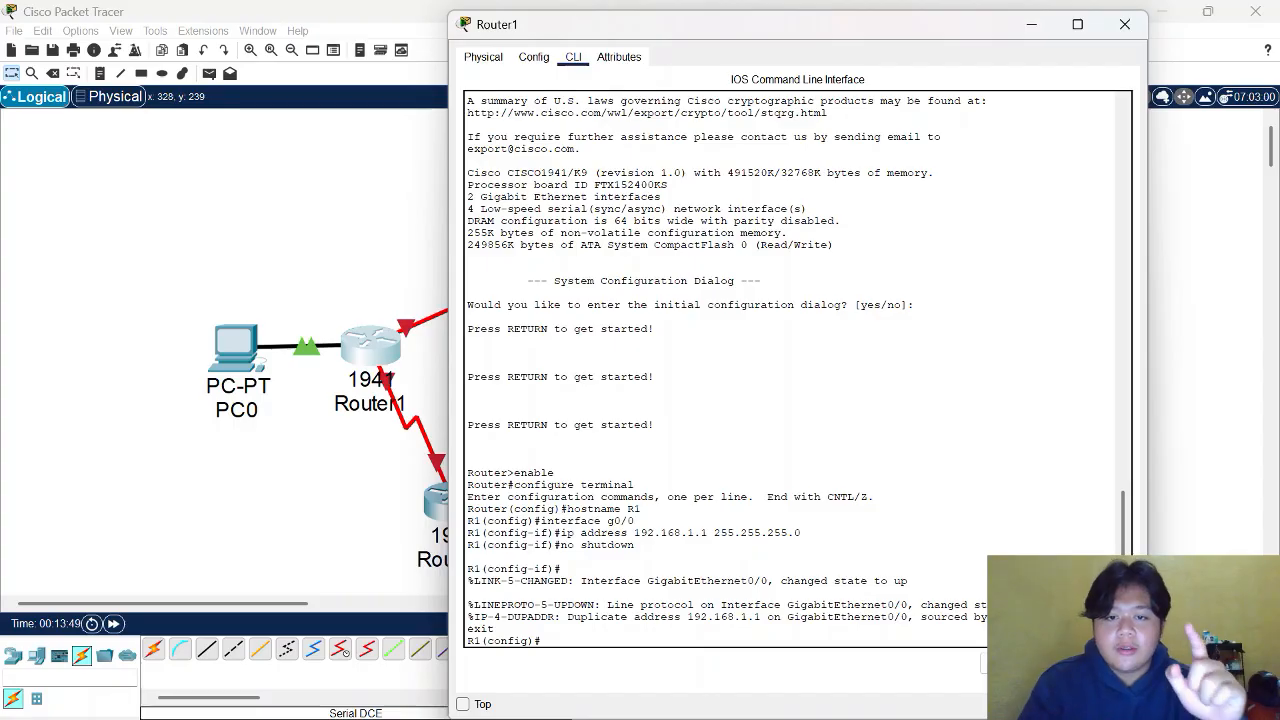
Step: Assign IP address 10.0.0.1 with subnet mask 255.255.255.0 to R1's interface serial0/0/0
text(interfa)
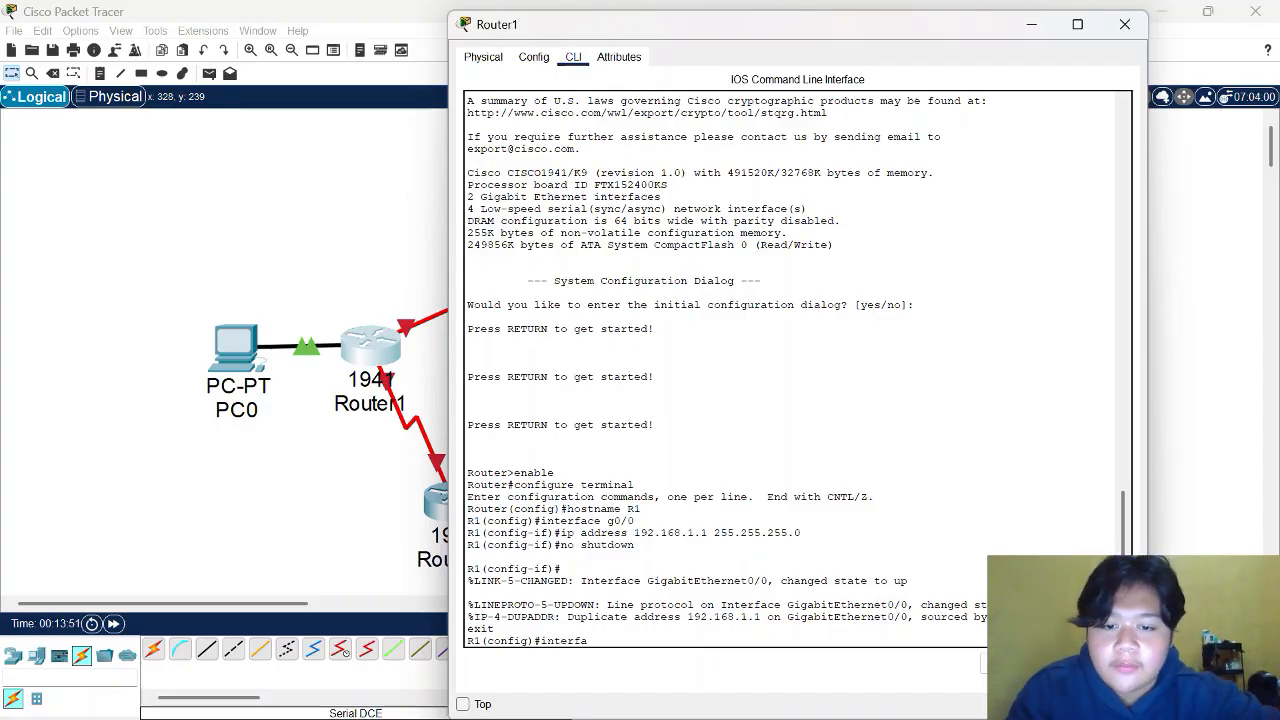
text(ce se)
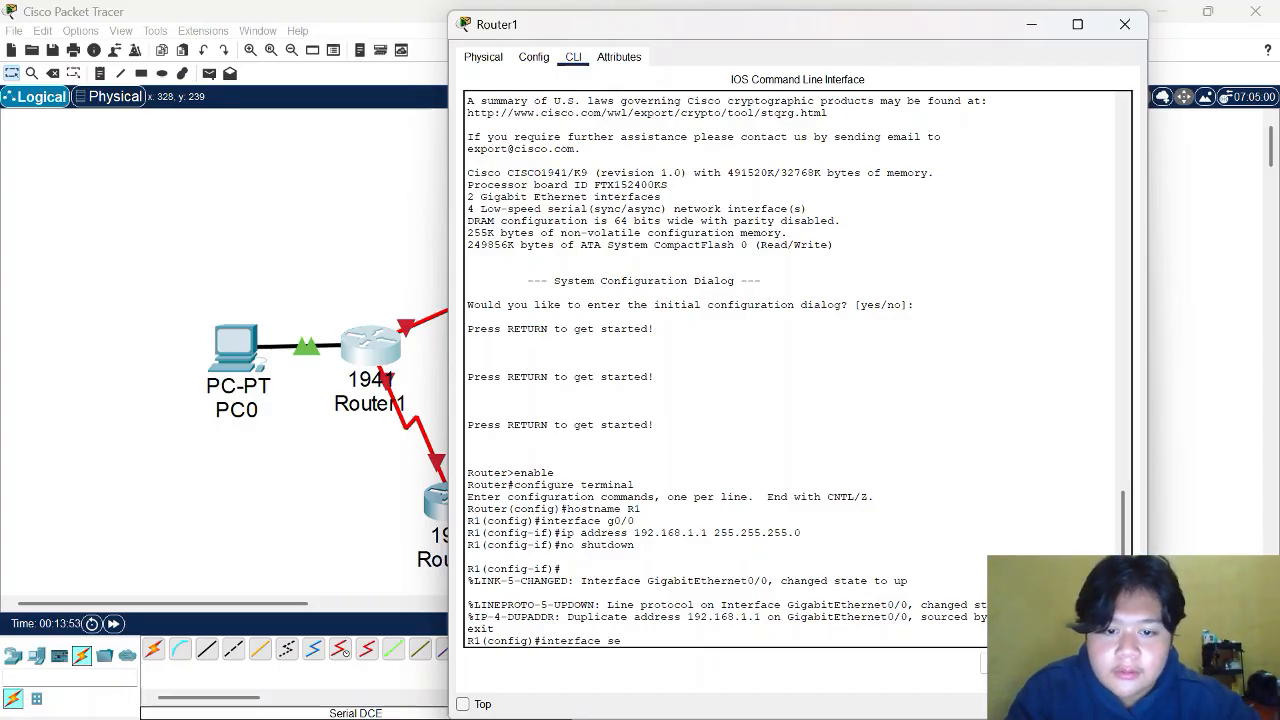
text(rial0/0/0)
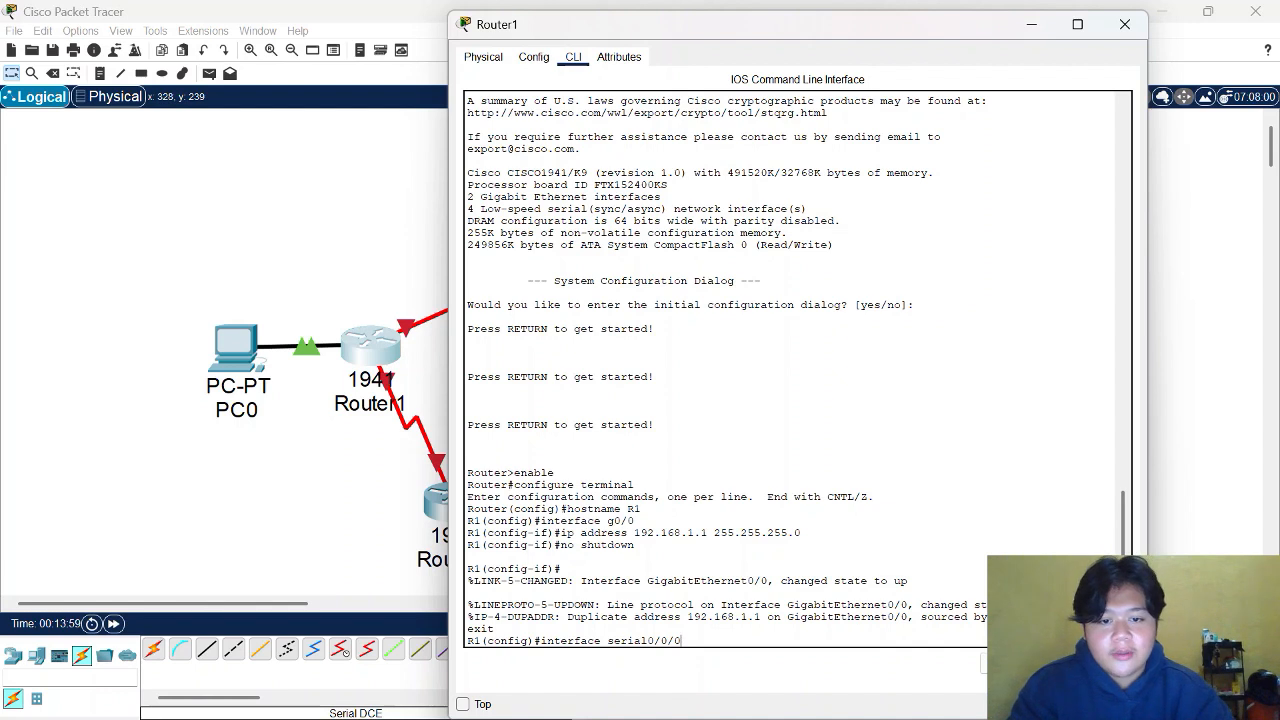
key(Return)
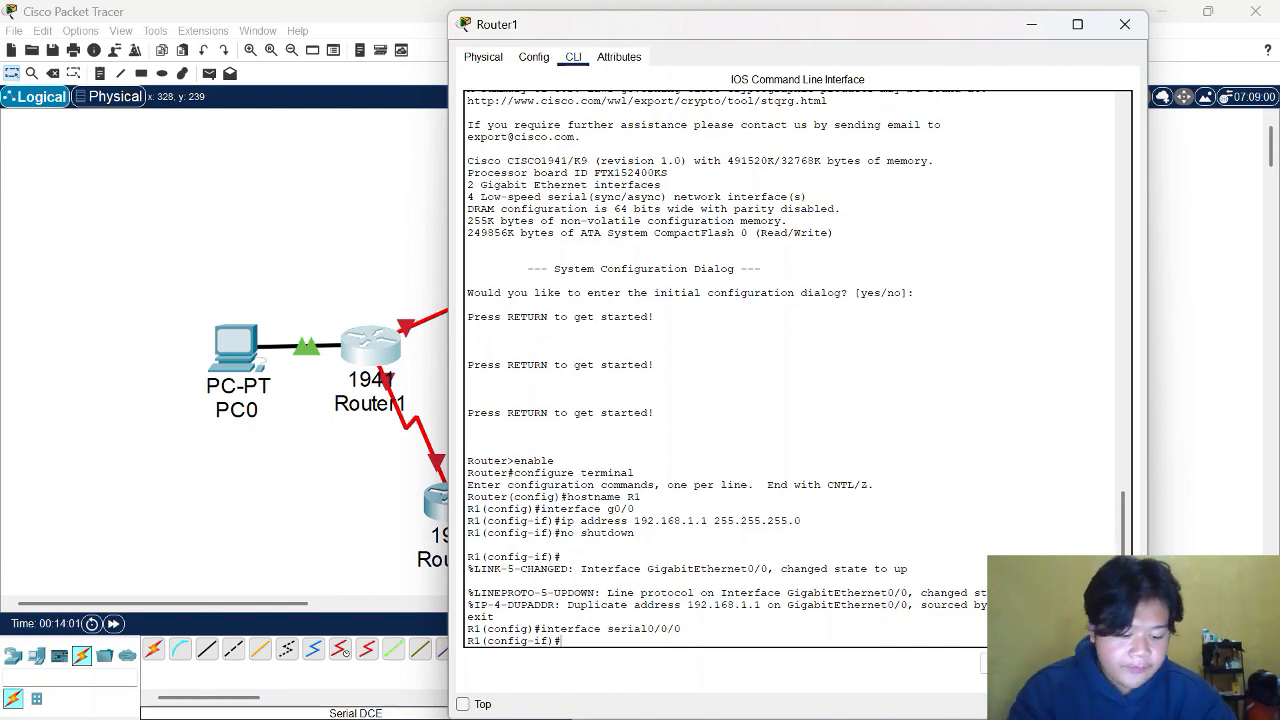
text(ip a)
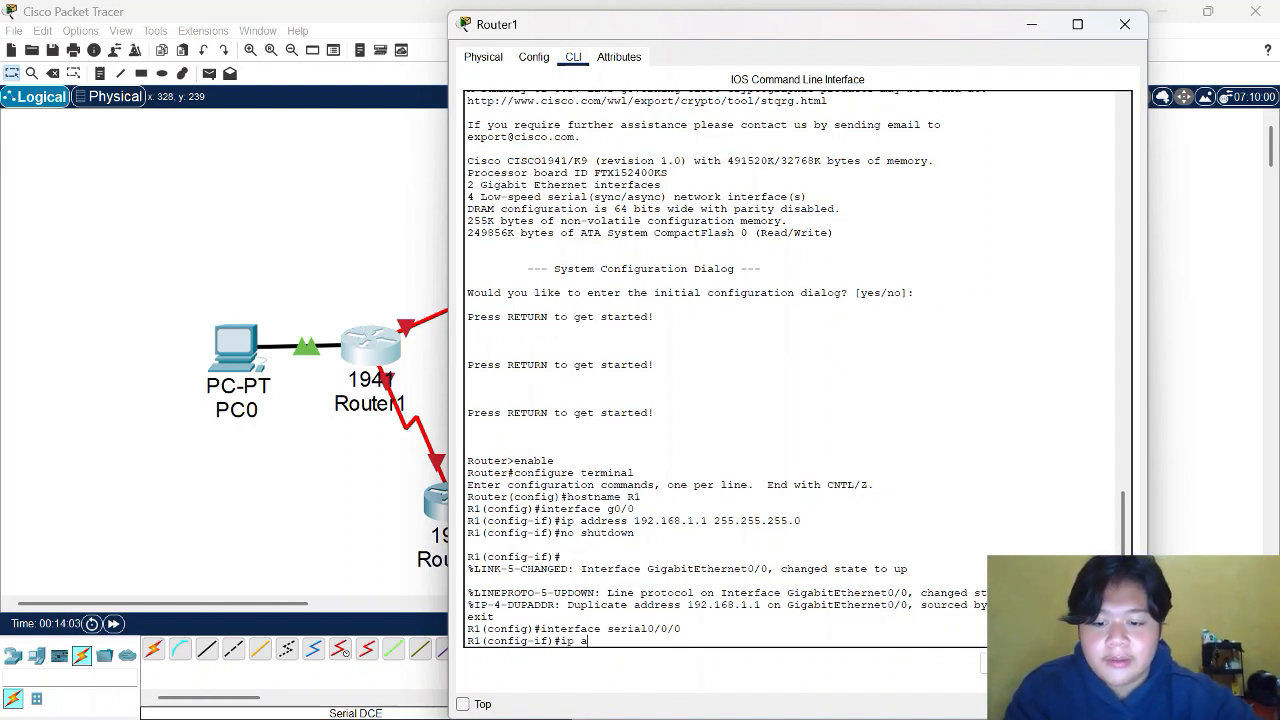
text(ddress )
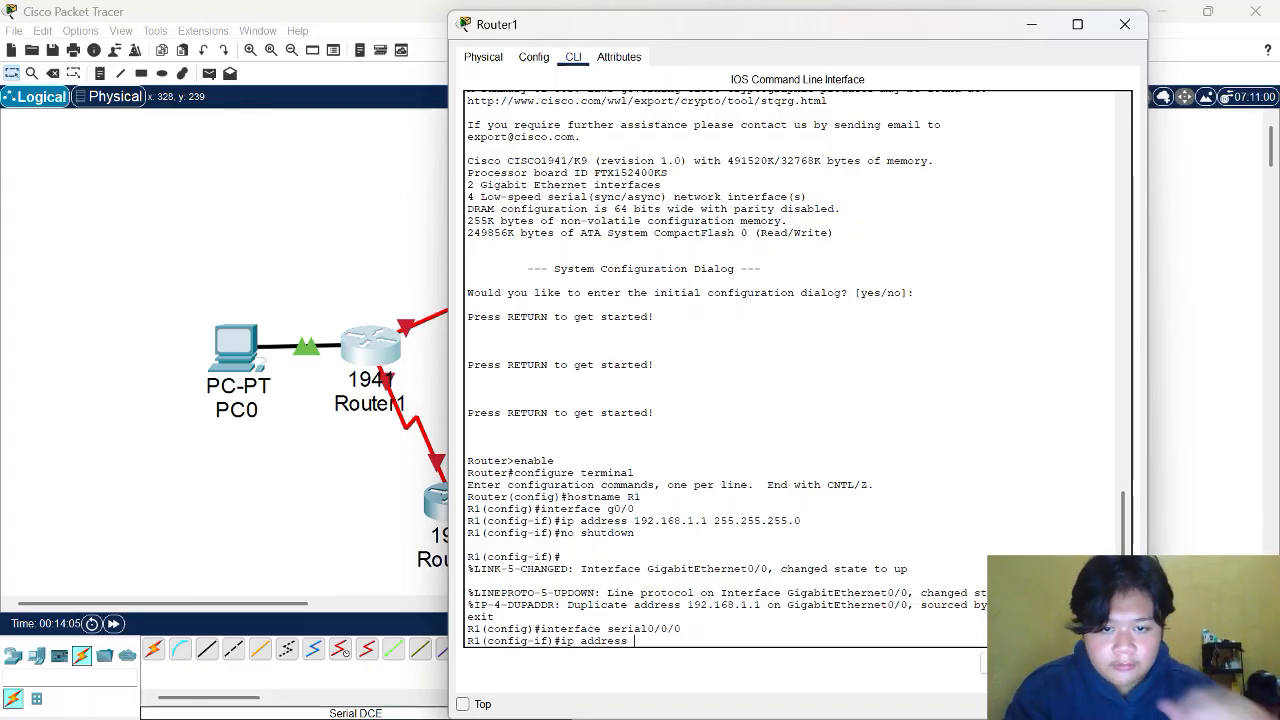
text(1)
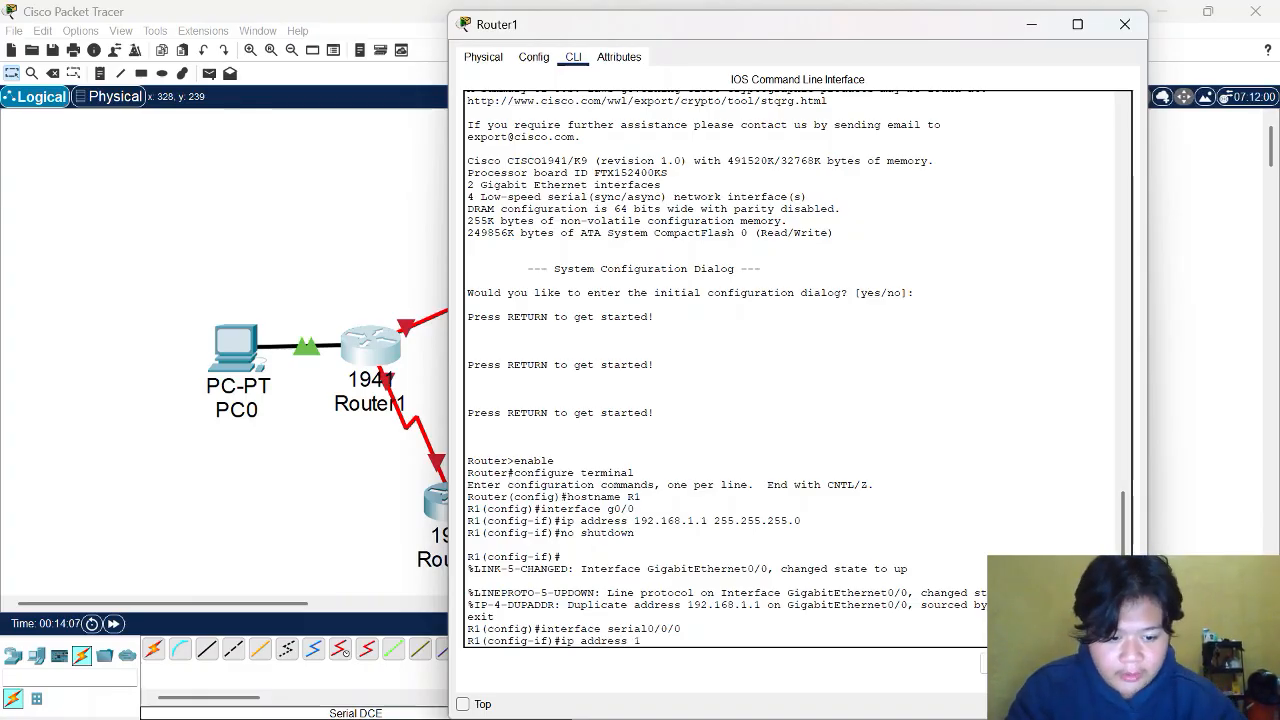
text(0.0)
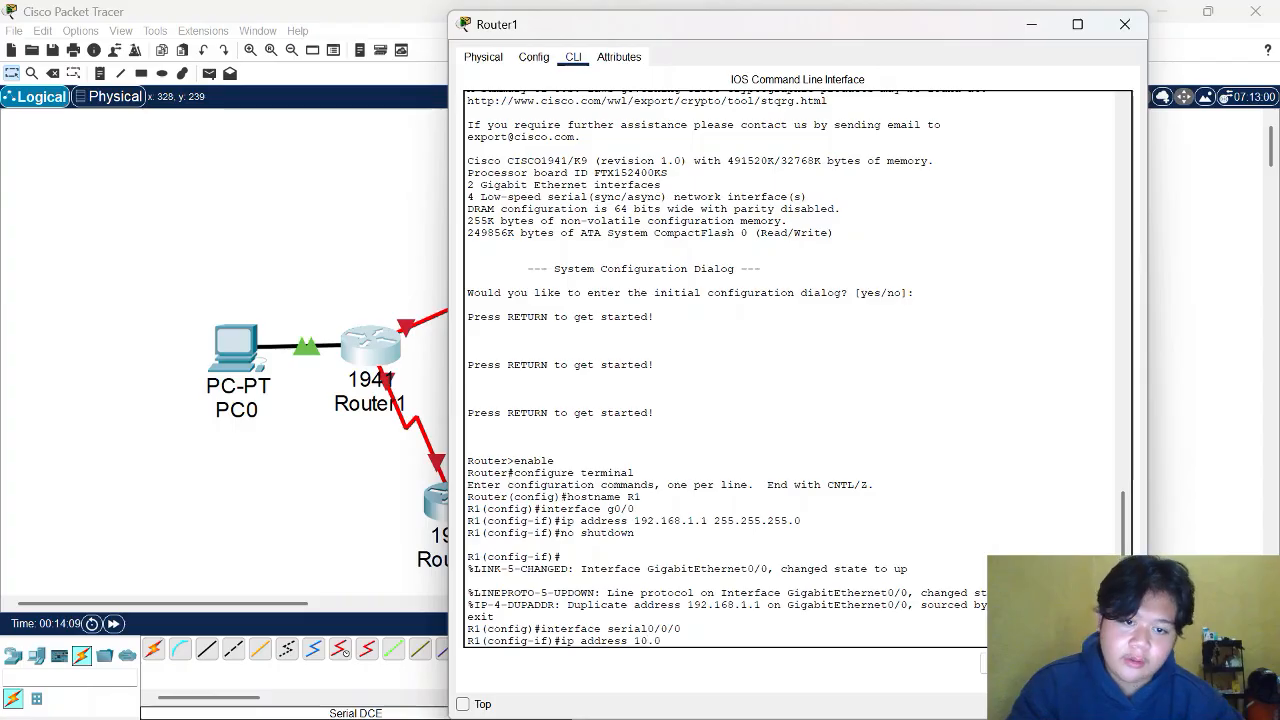
text(.0.1 2)
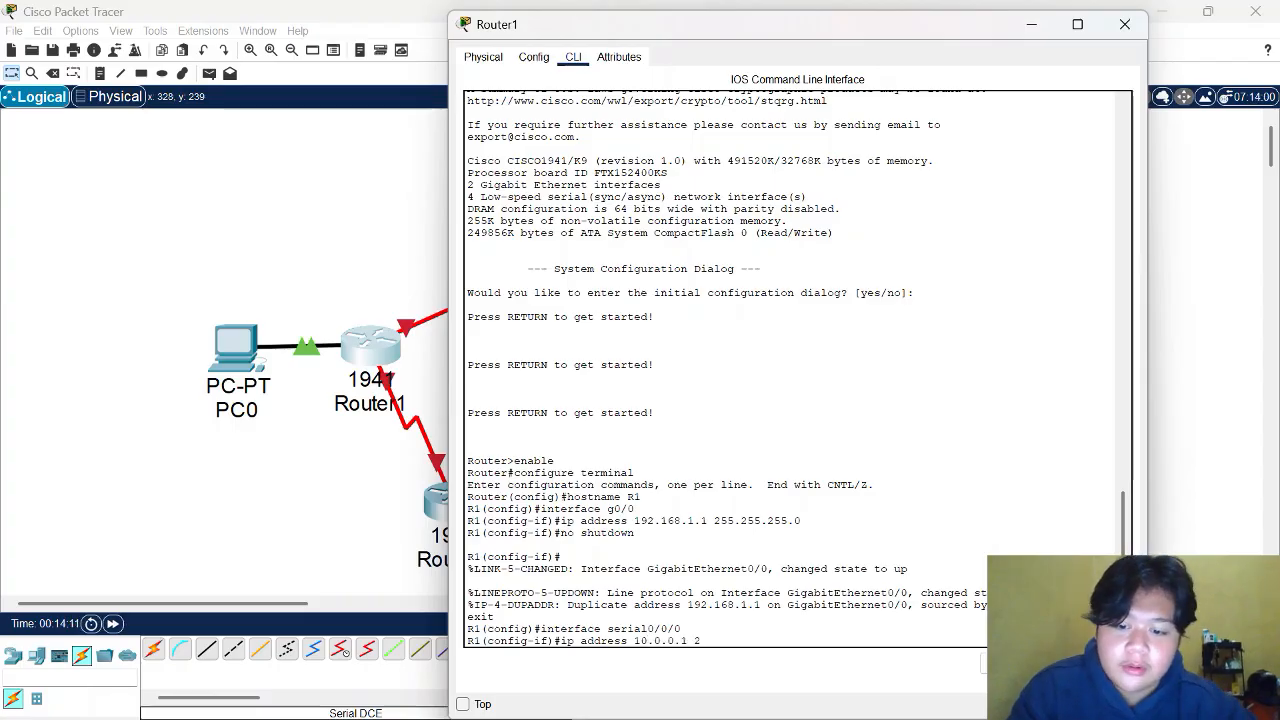
text(55)
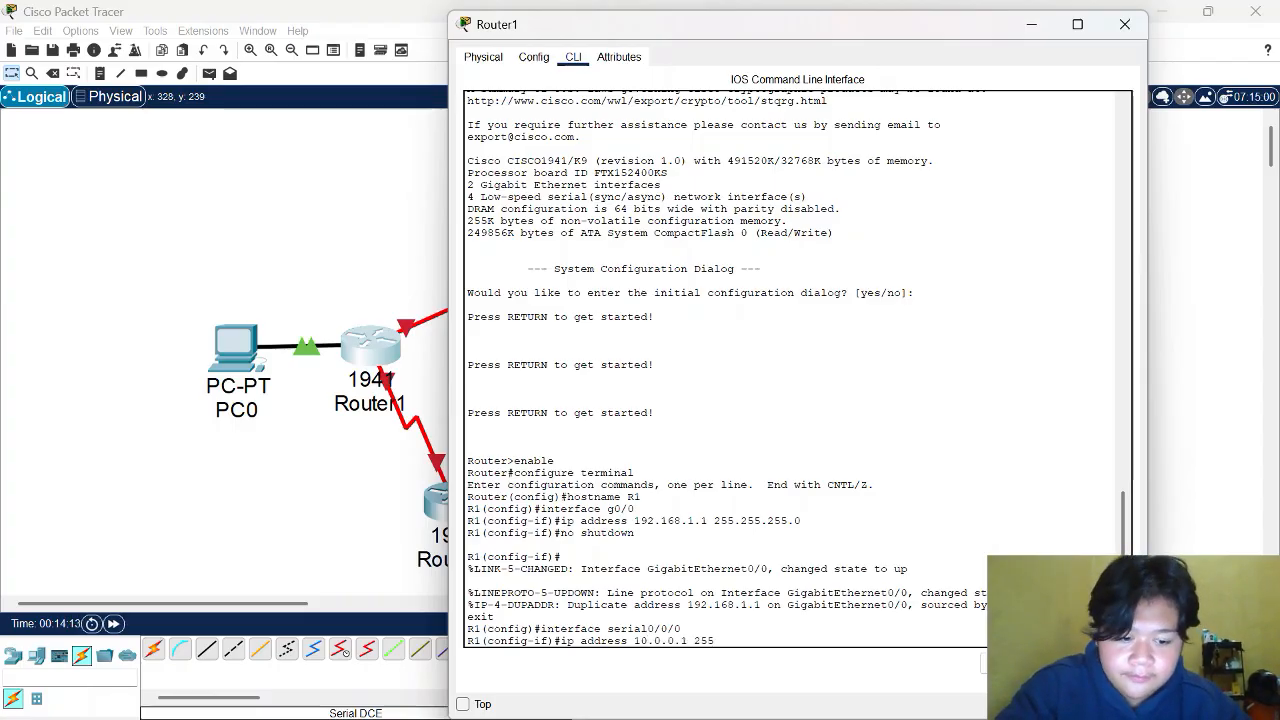
text(.25)
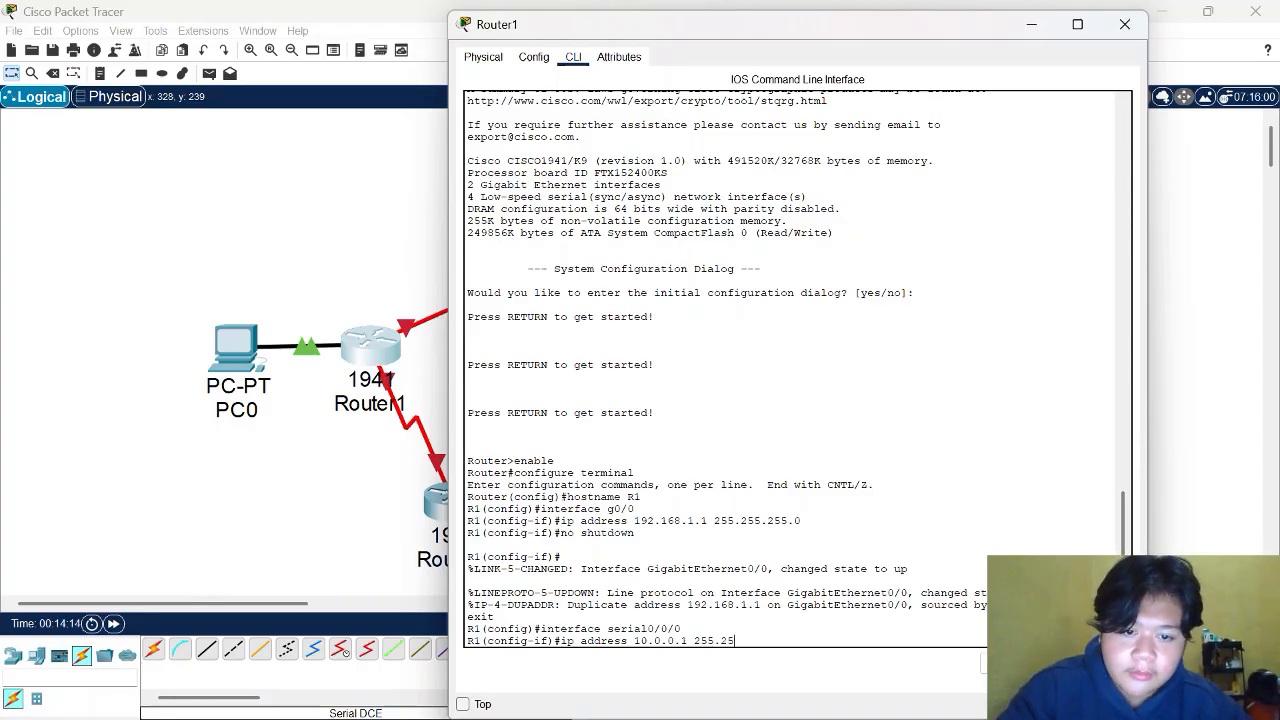
text(5.255.0)
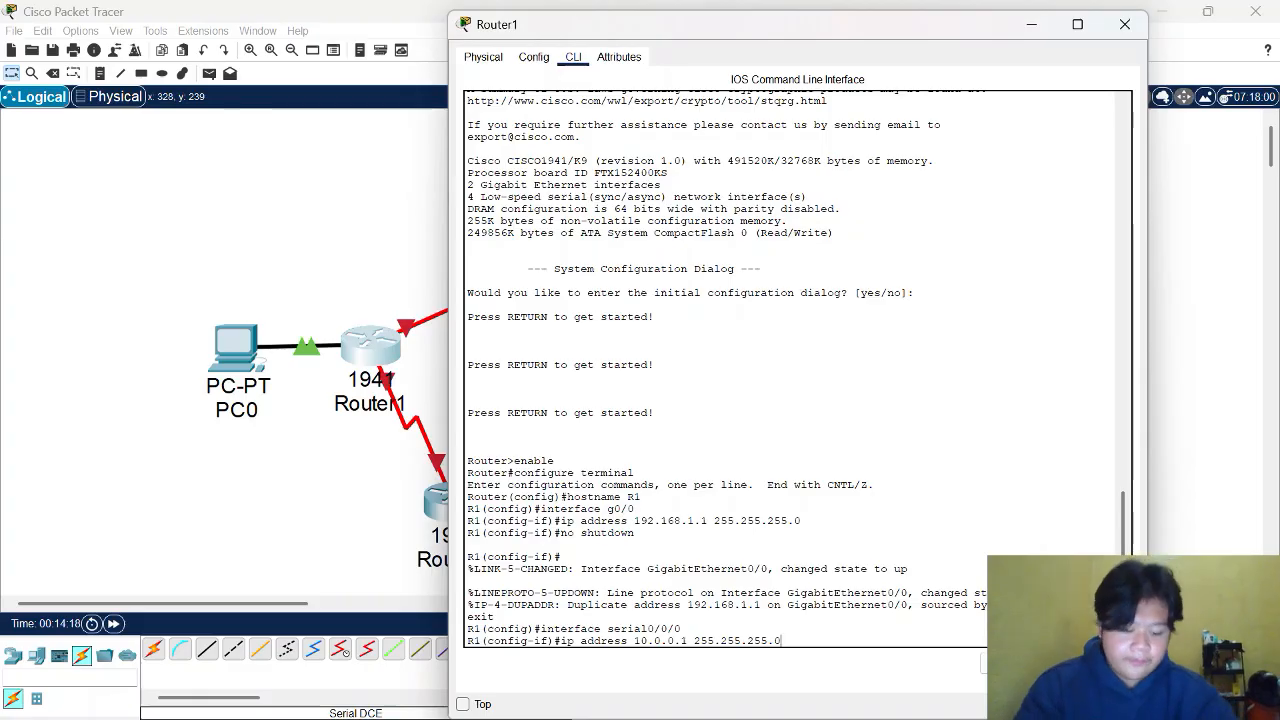
key(Return)
Step: Set the clock rate of R1's serial0/0/0 interface to 64000
text(cl)
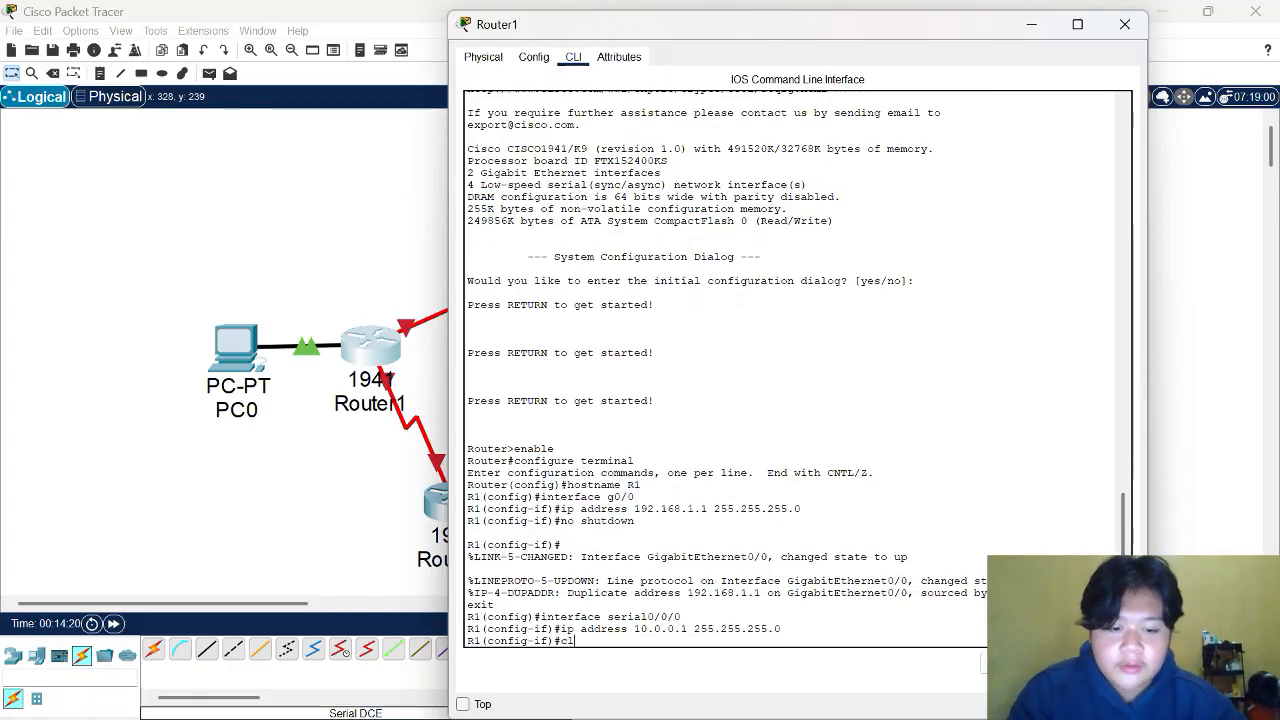
text(ock rate)
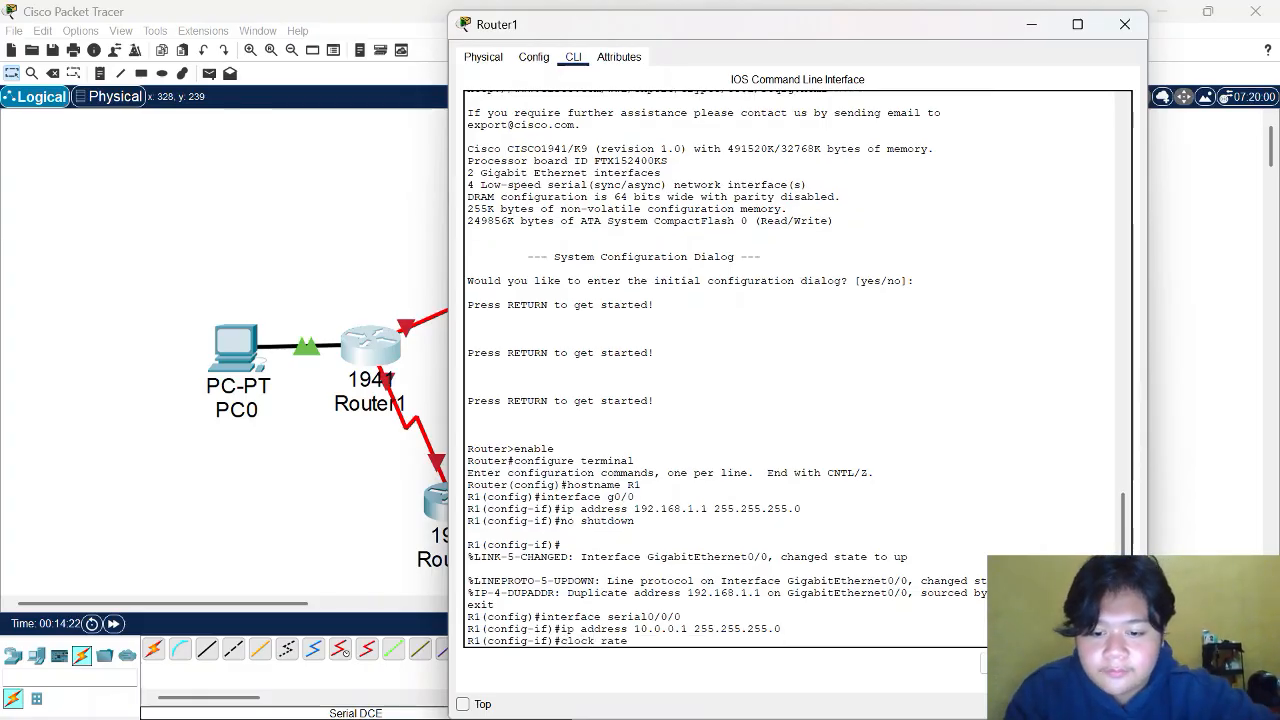
text( 640000)
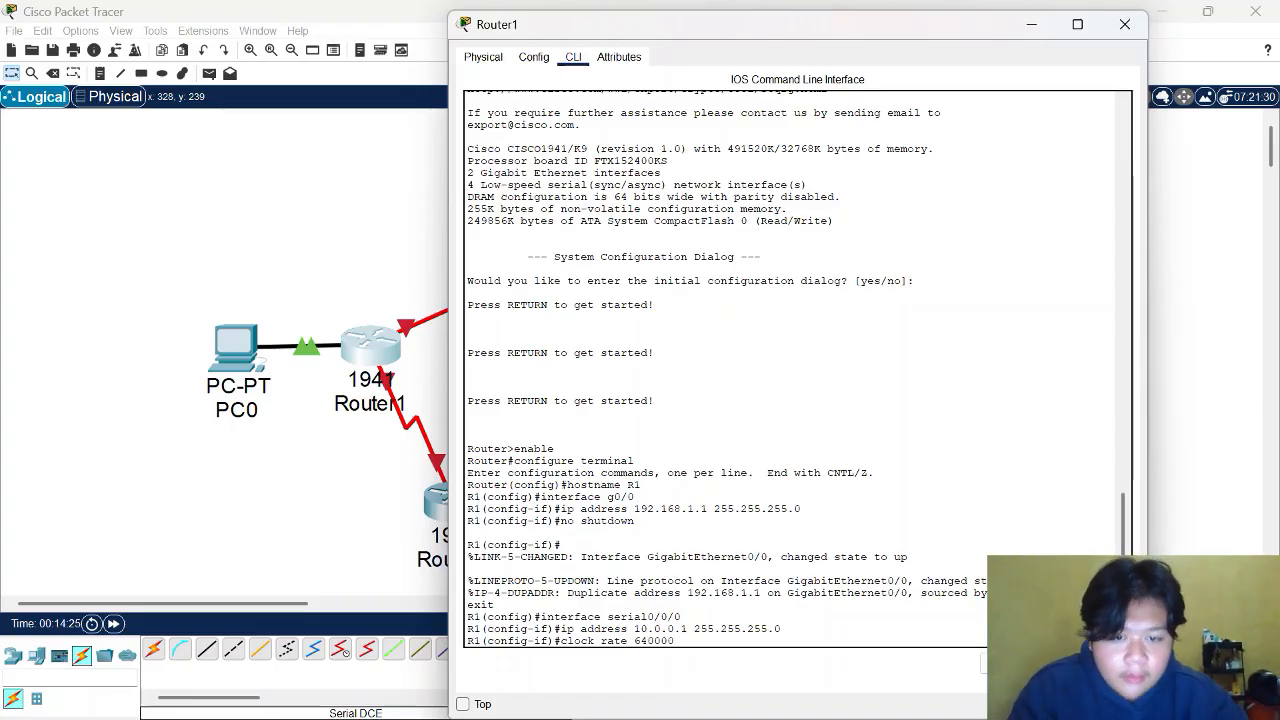
key(BackSpace)
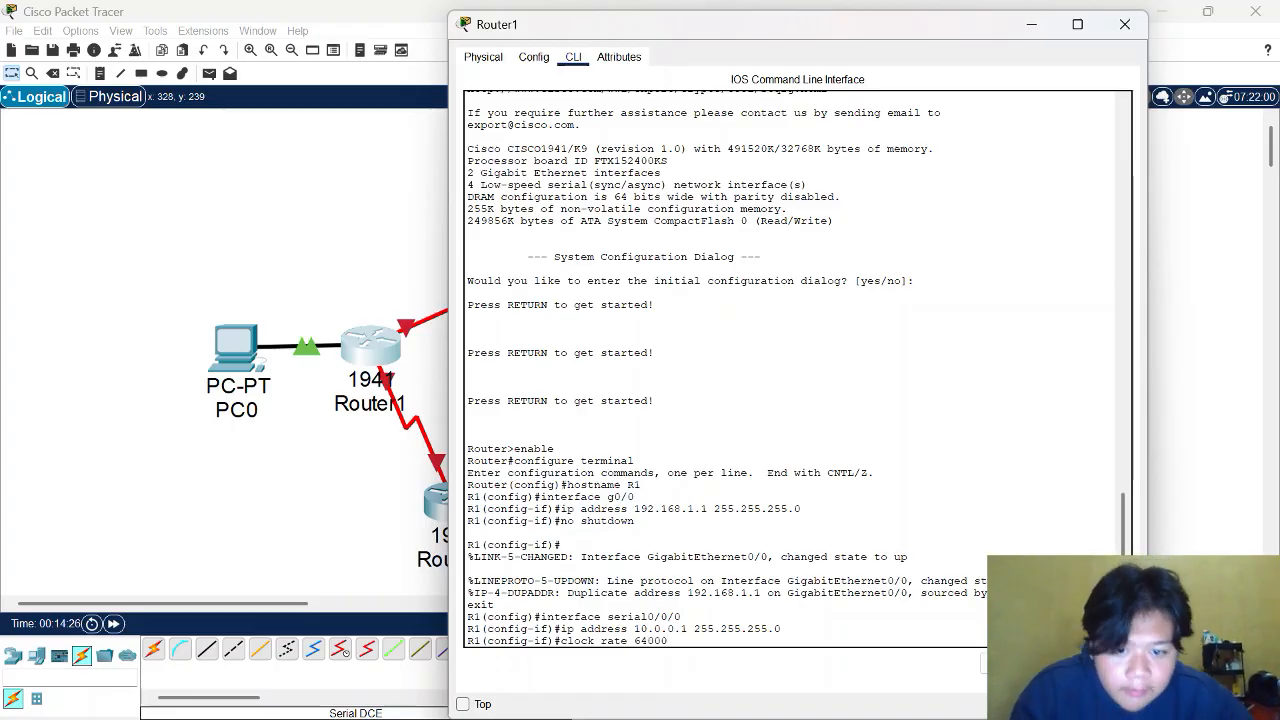
key(Return)
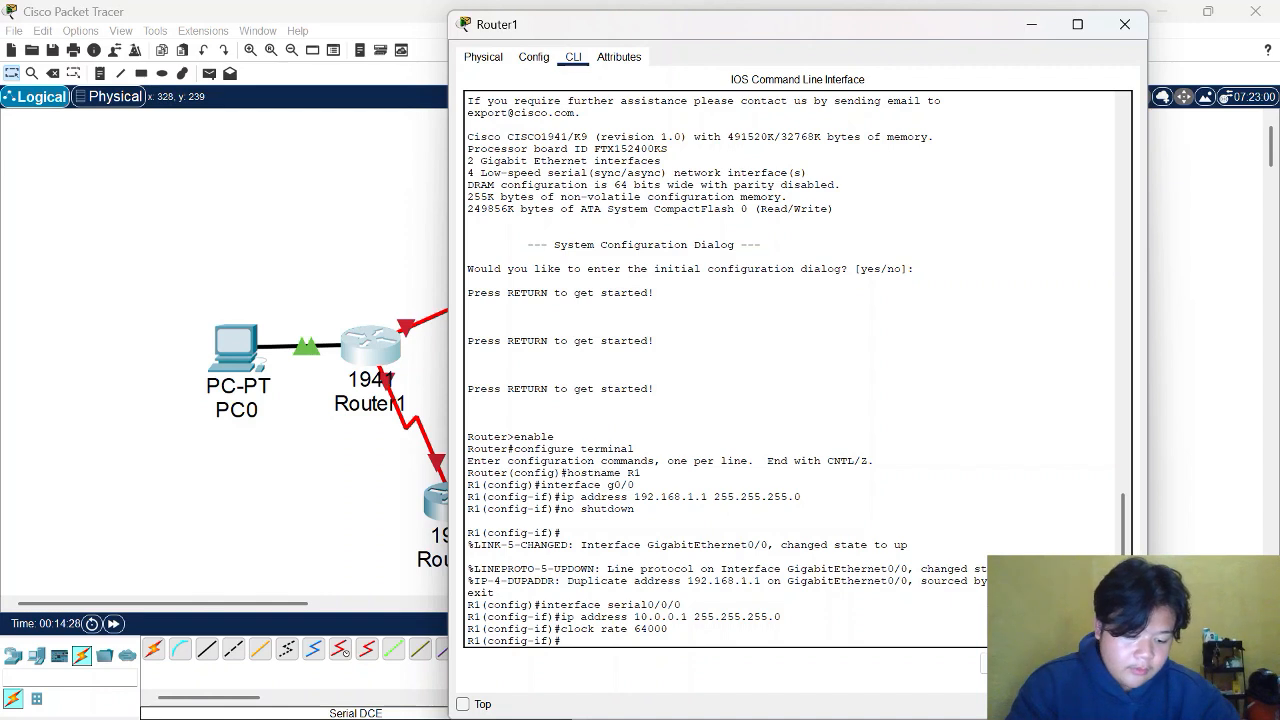
Step: Enable R1's serial0/0/0 interface with no shutdown and exit back to global configuration mode
text(no shut)
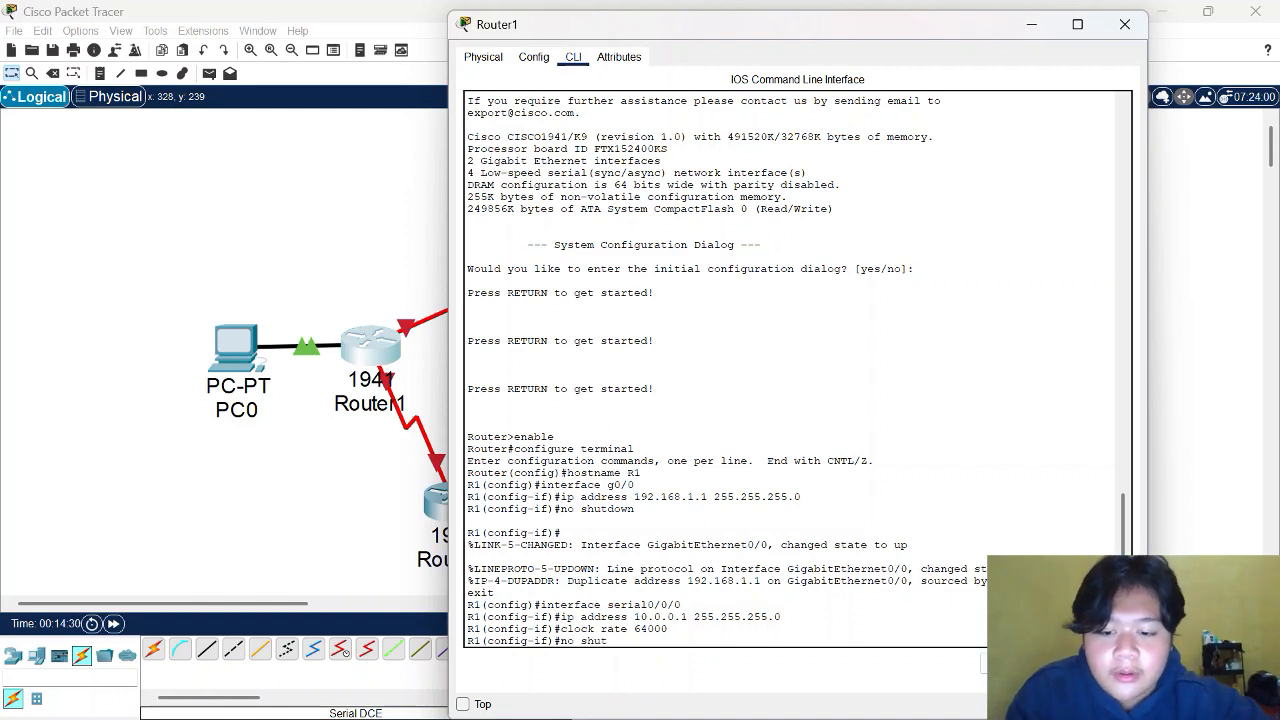
text(down)
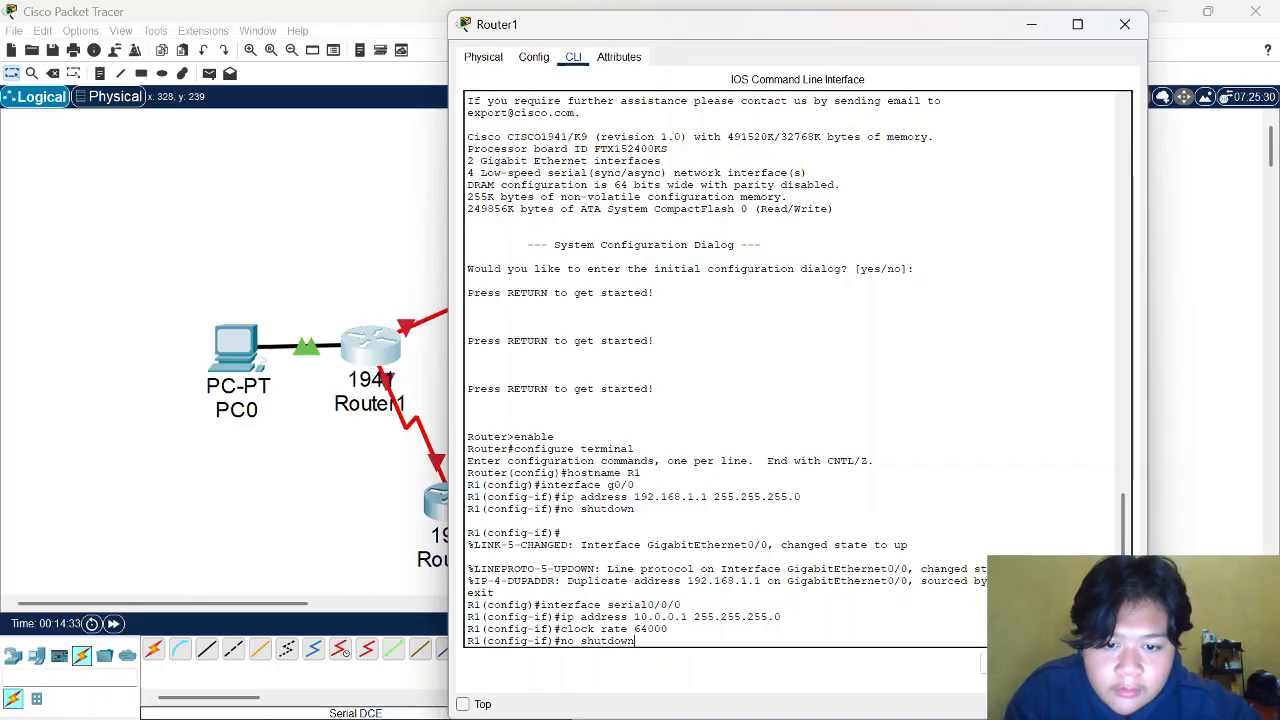
key(Return)
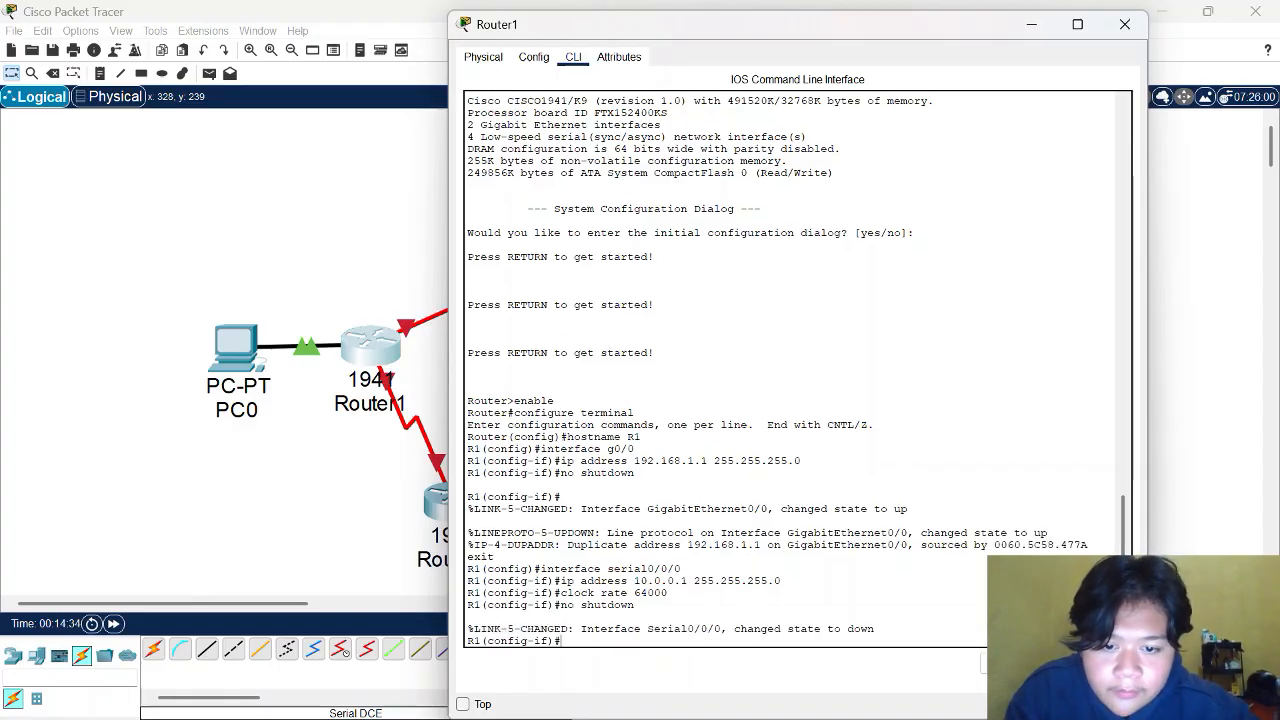
text(exit)
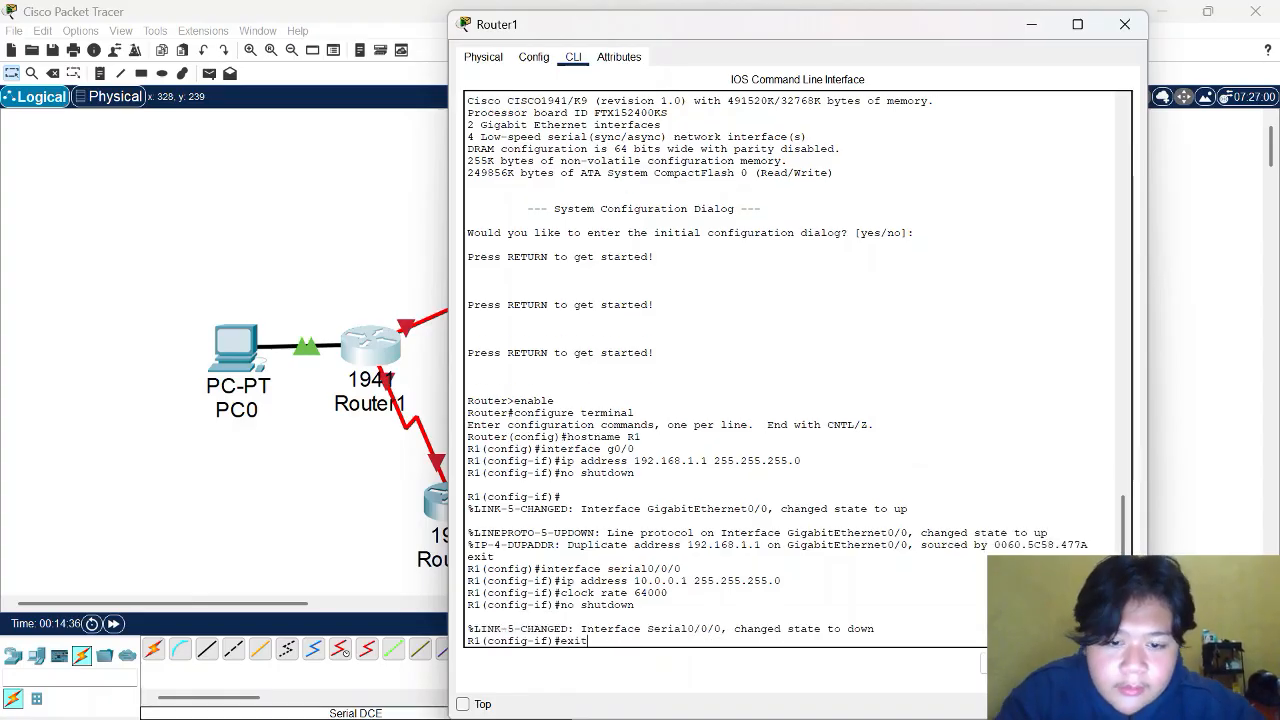
key(Return)
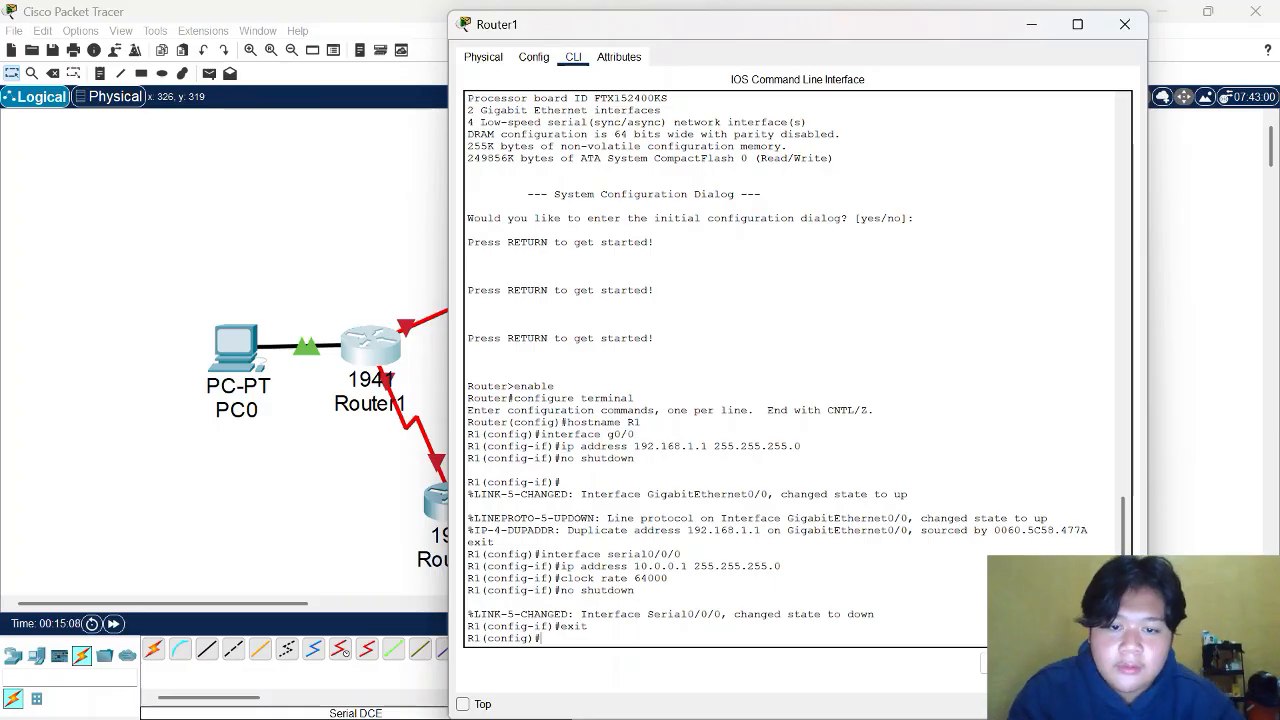
Step: Assign IP address 10.0.1.1 with subnet mask 255.255.255.0 to R1's interface serial0/0/1
text(inte)
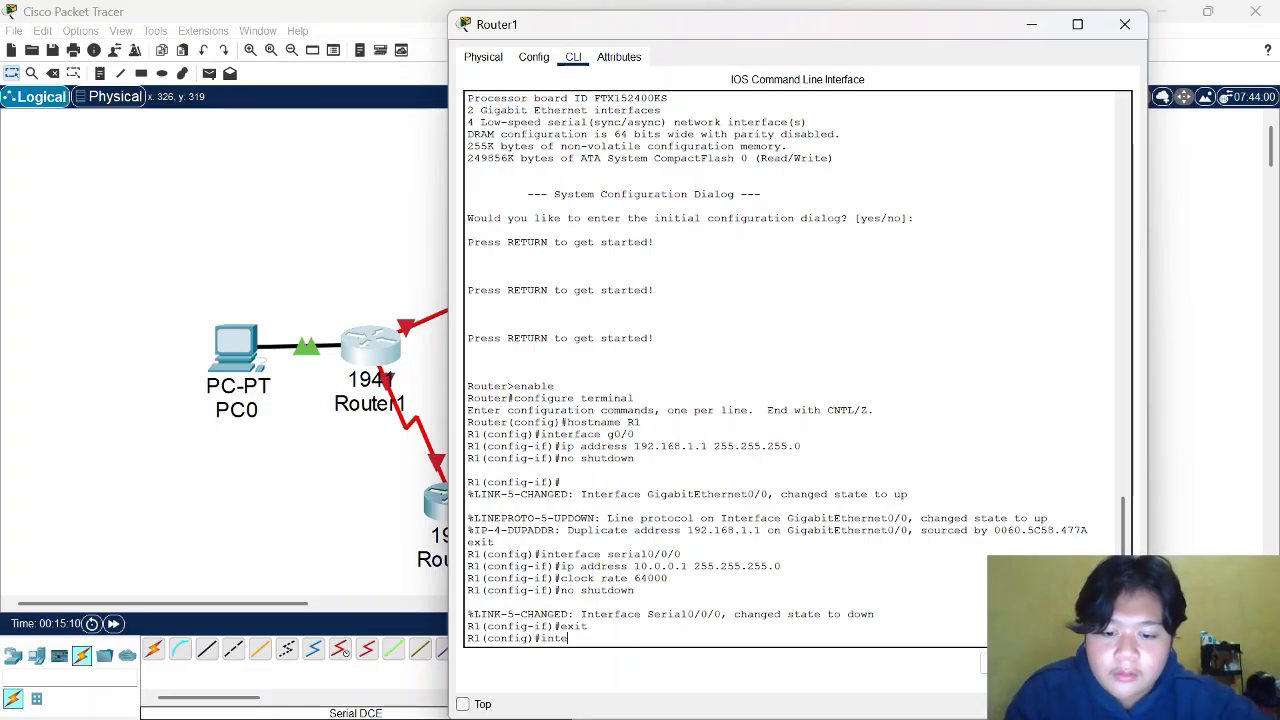
text(rface serial)
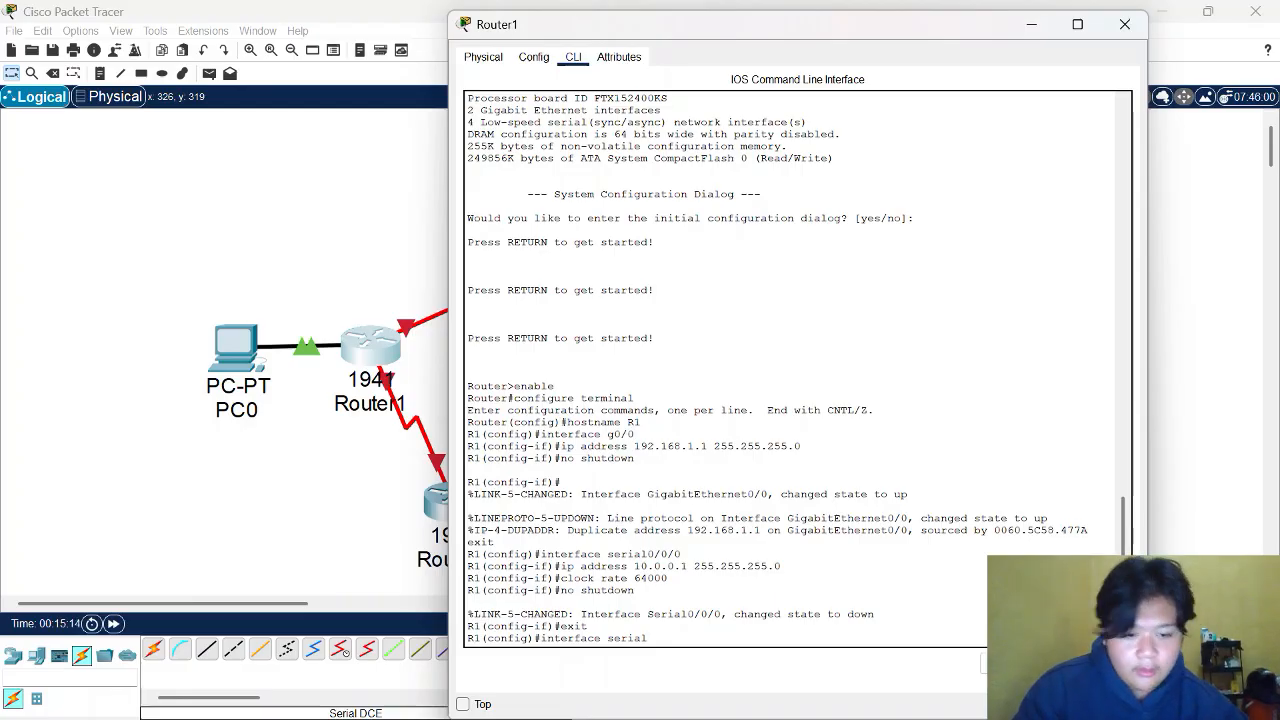
text( 0)
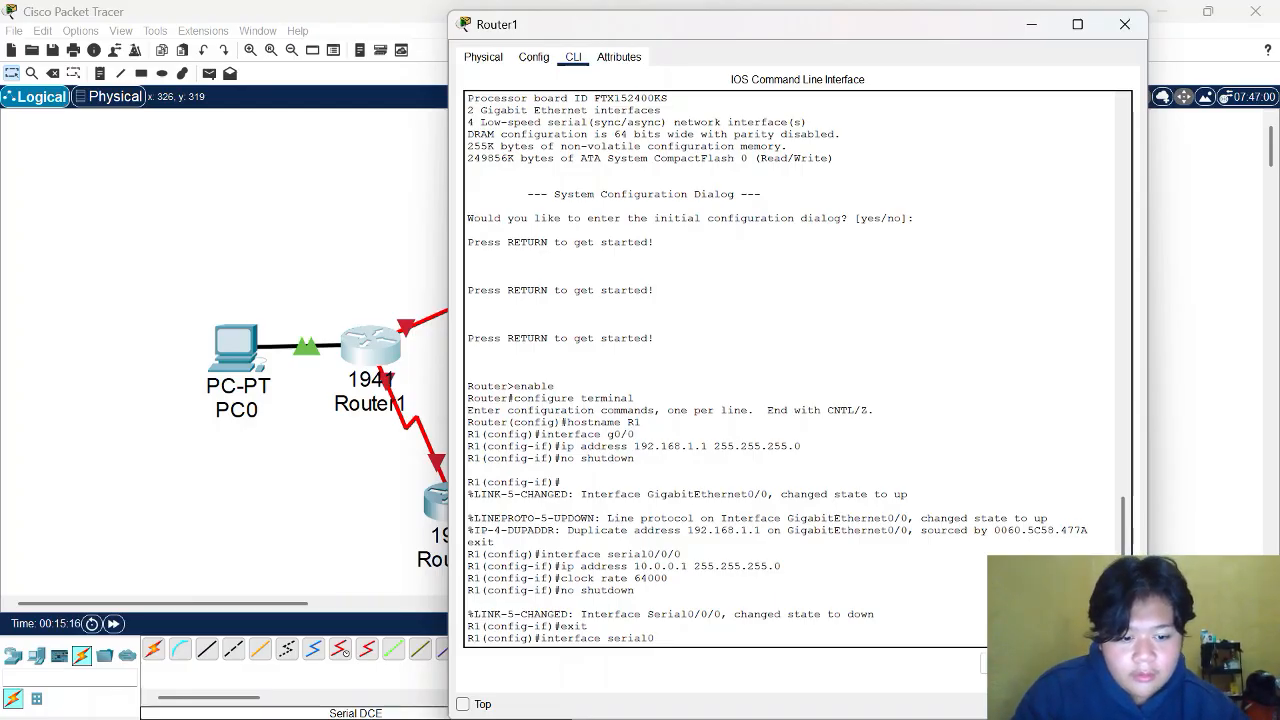
text(0/0/1)
key(Return)
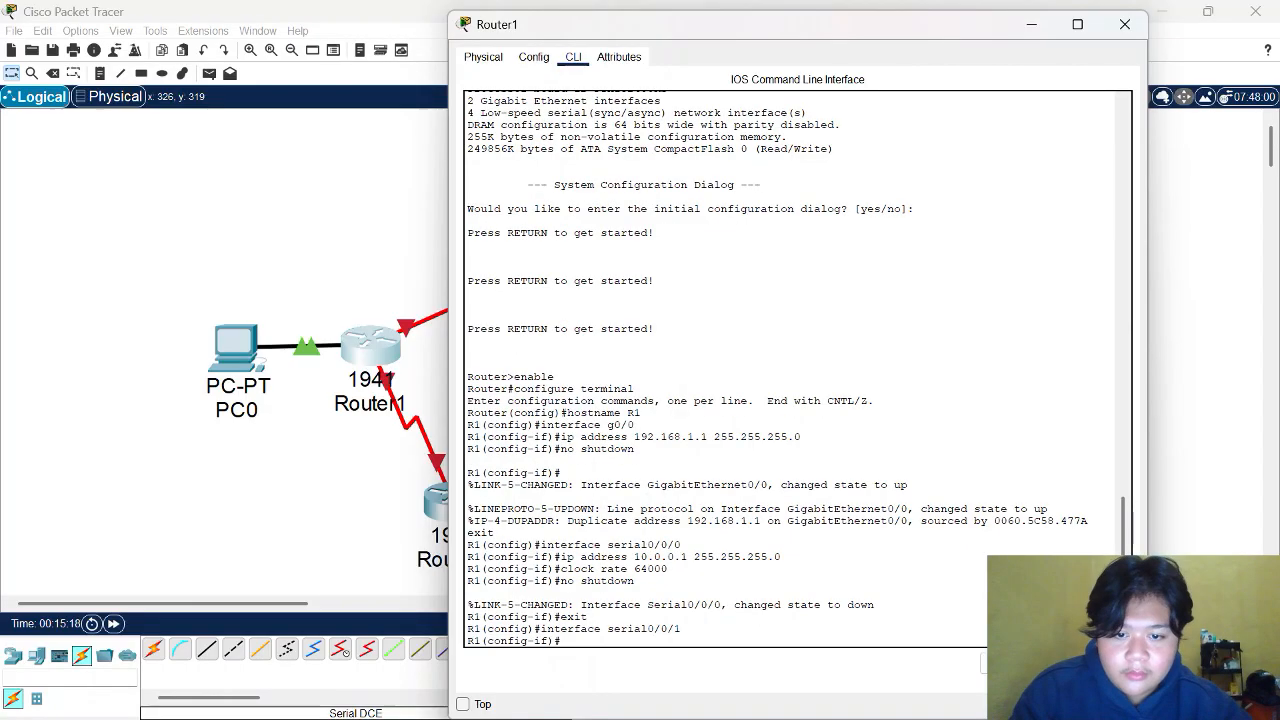
text(ip a)
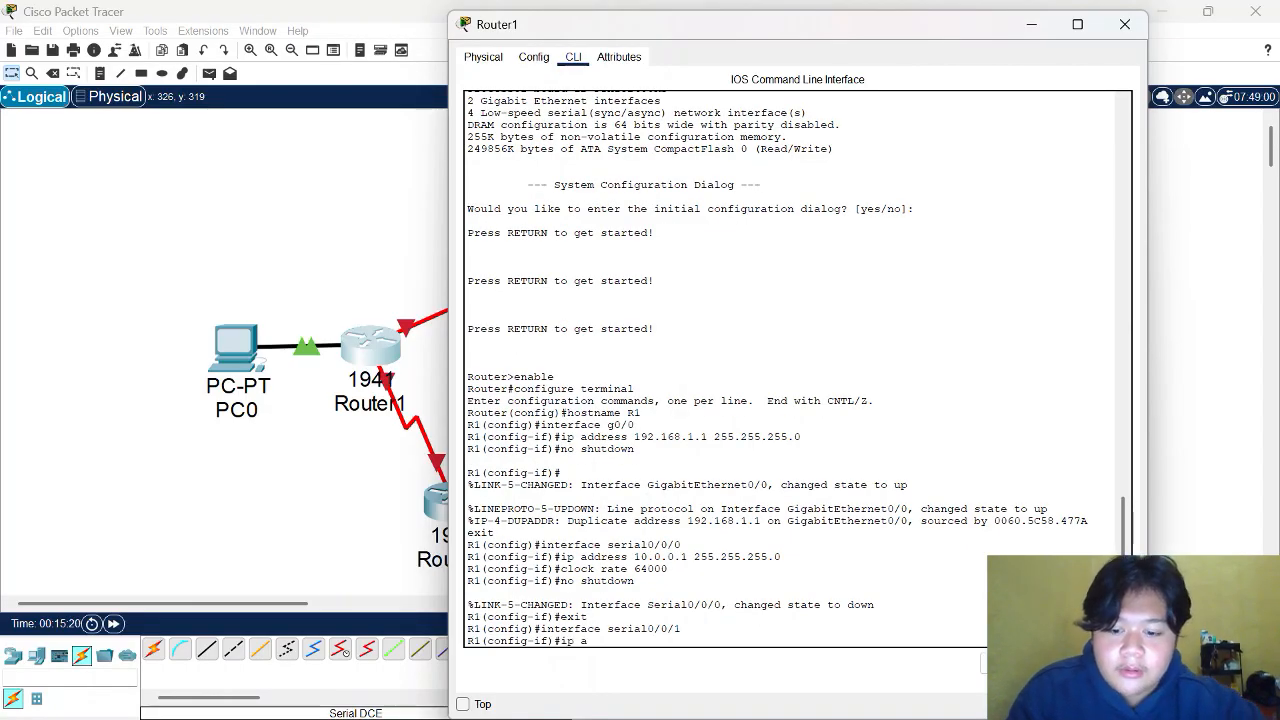
text(ddress 10.0)
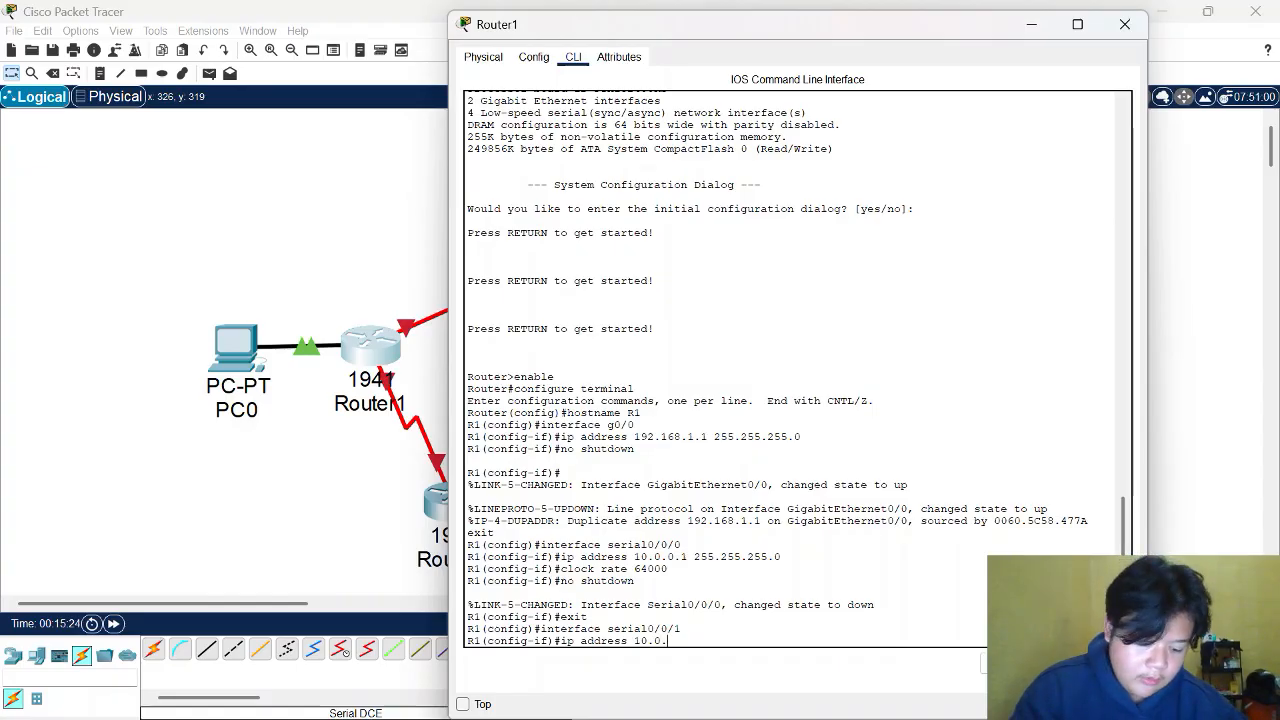
text(.1.1)
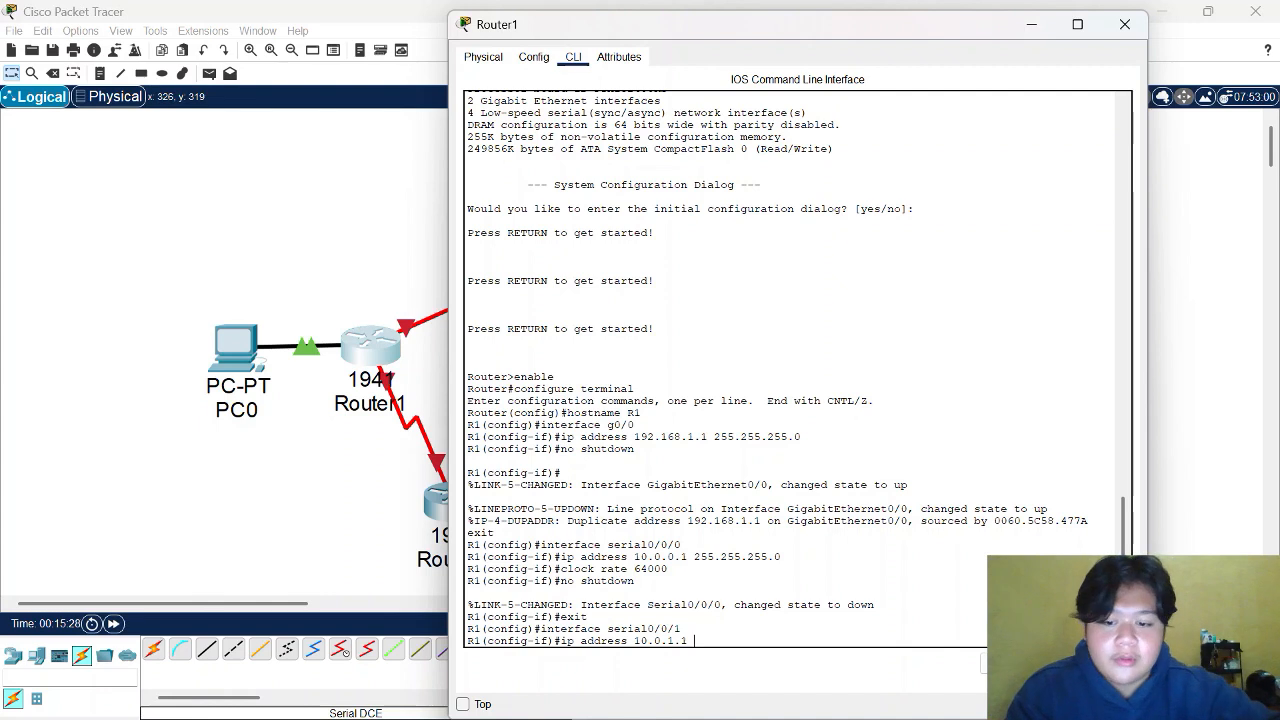
text( 2)
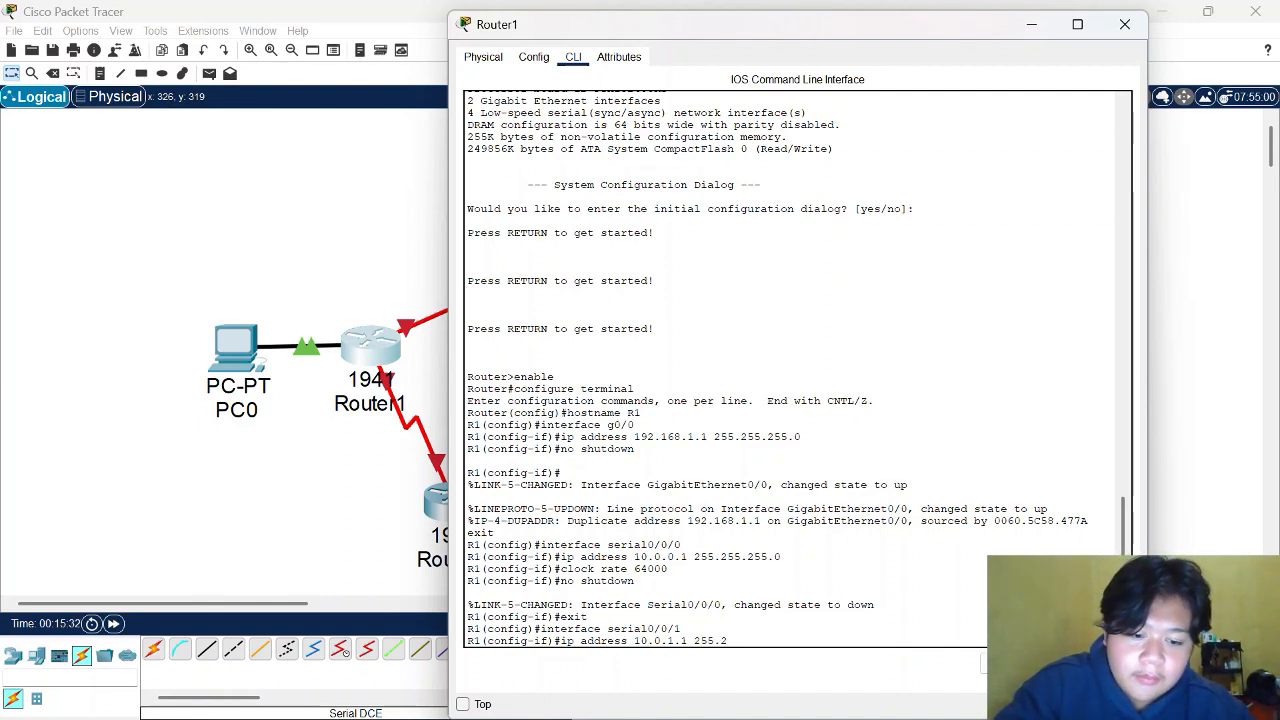
text(55.555.)
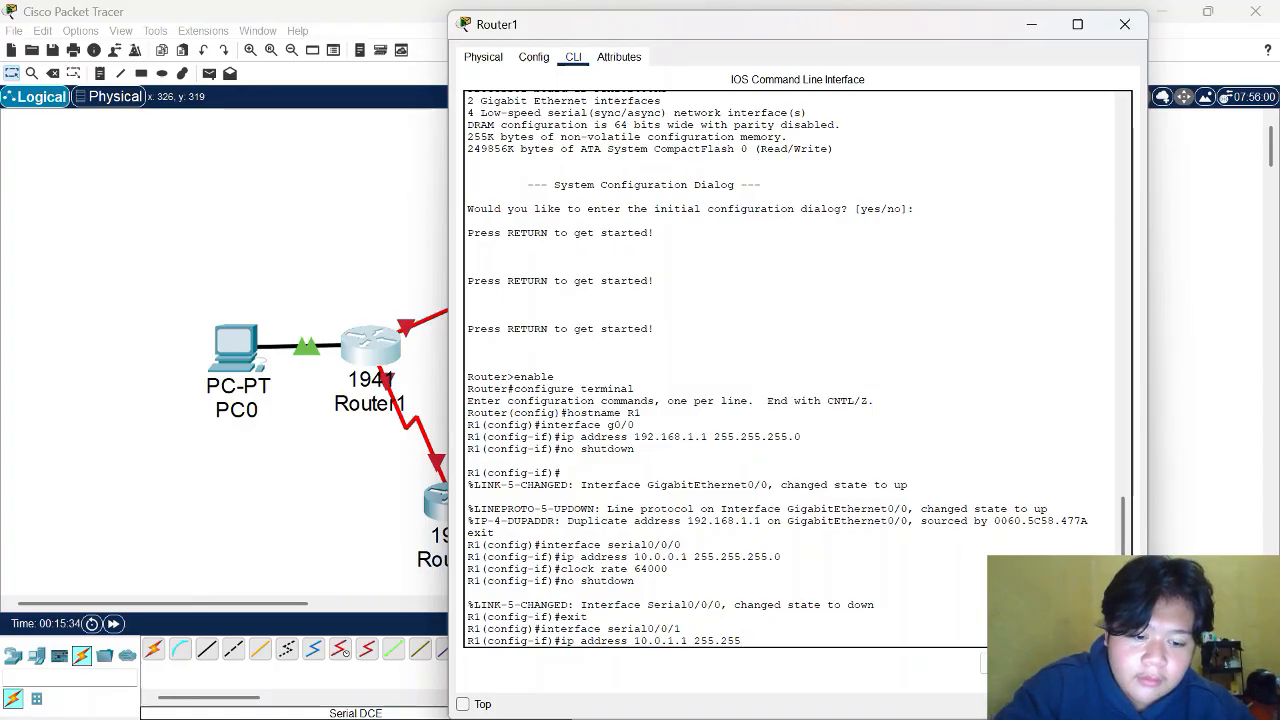
text(255.0)
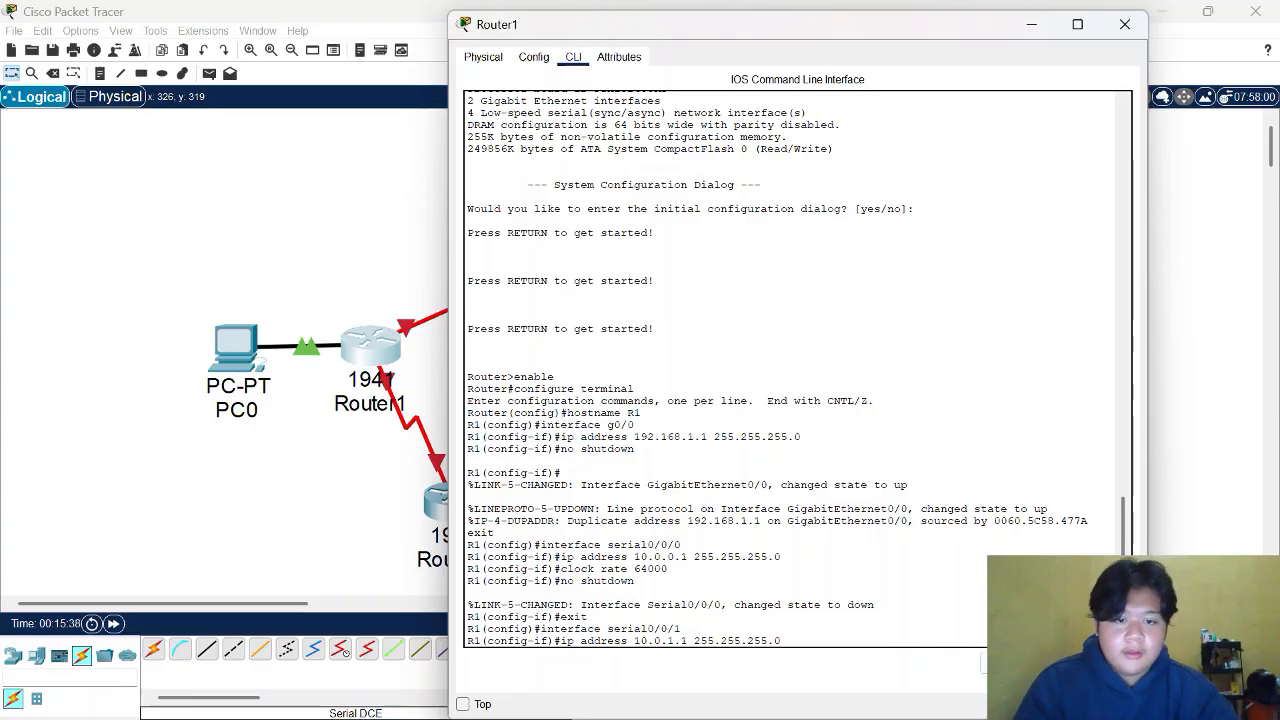
key(Return)
Step: Set the clock rate of R1's serial0/0/1 interface to 64000
text(cloack)
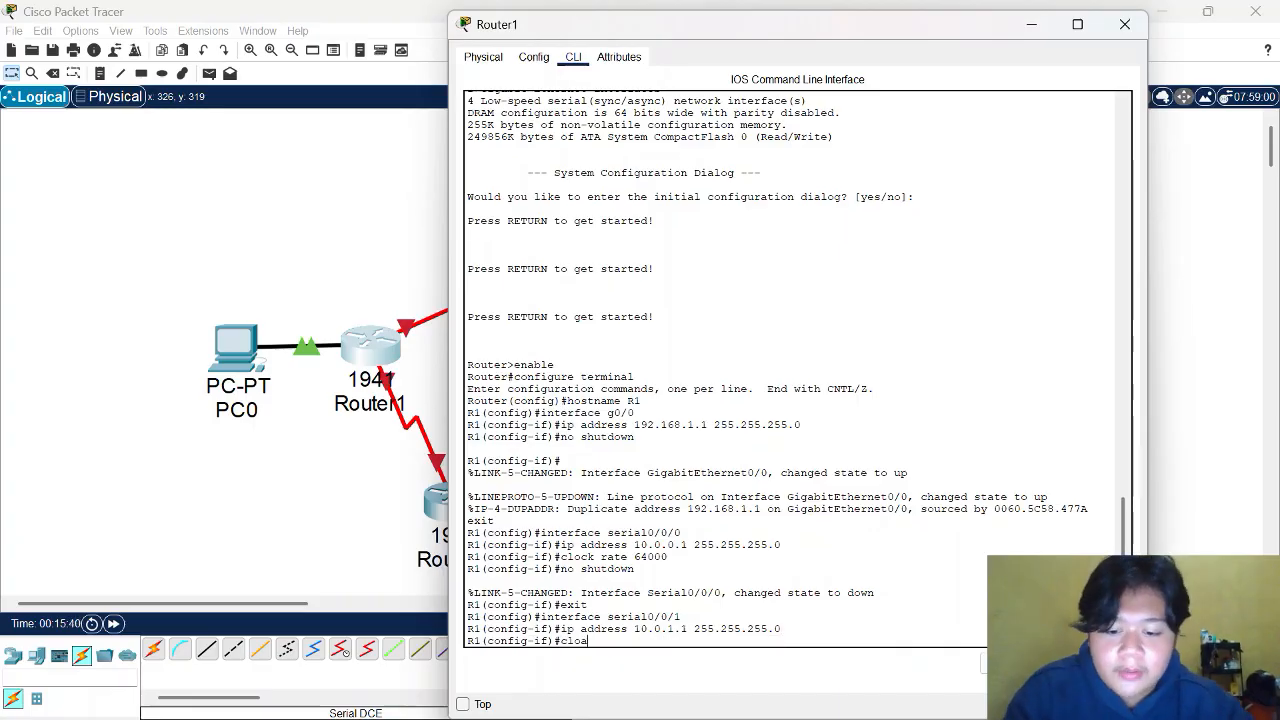
key(BackSpace)
key(BackSpace)
key(BackSpace)
key(BackSpace)
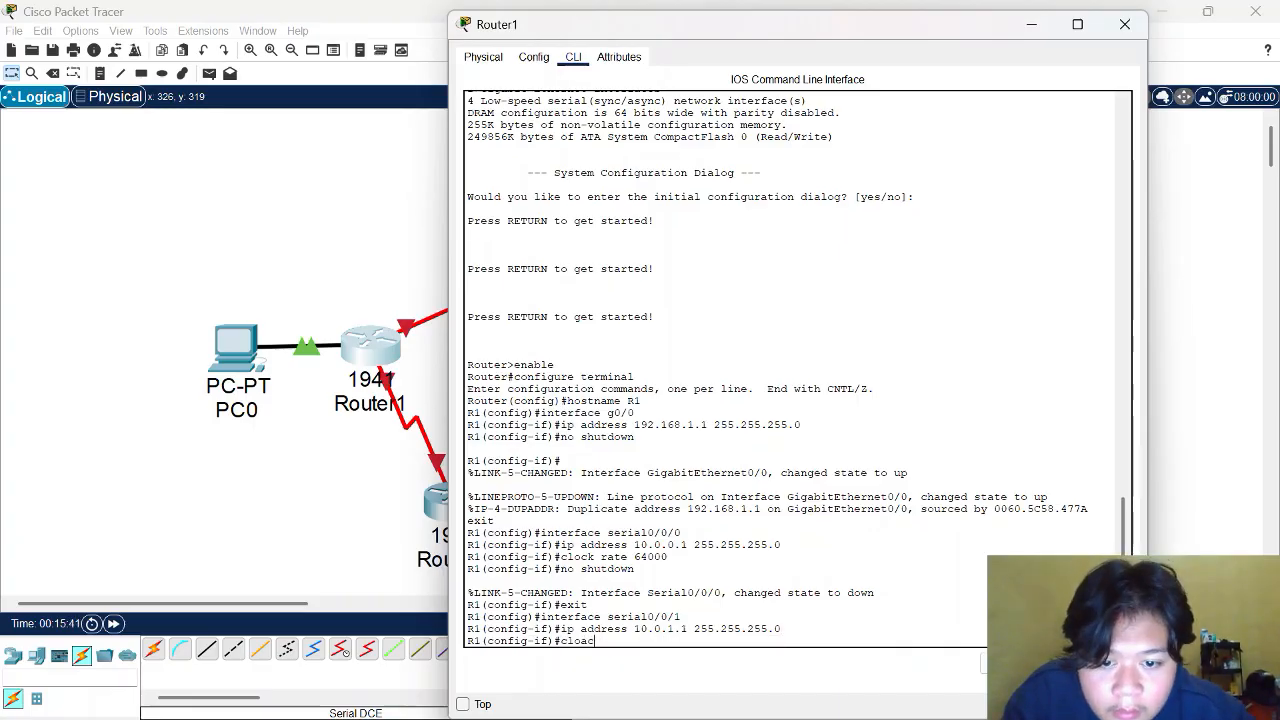
text(ck rate )
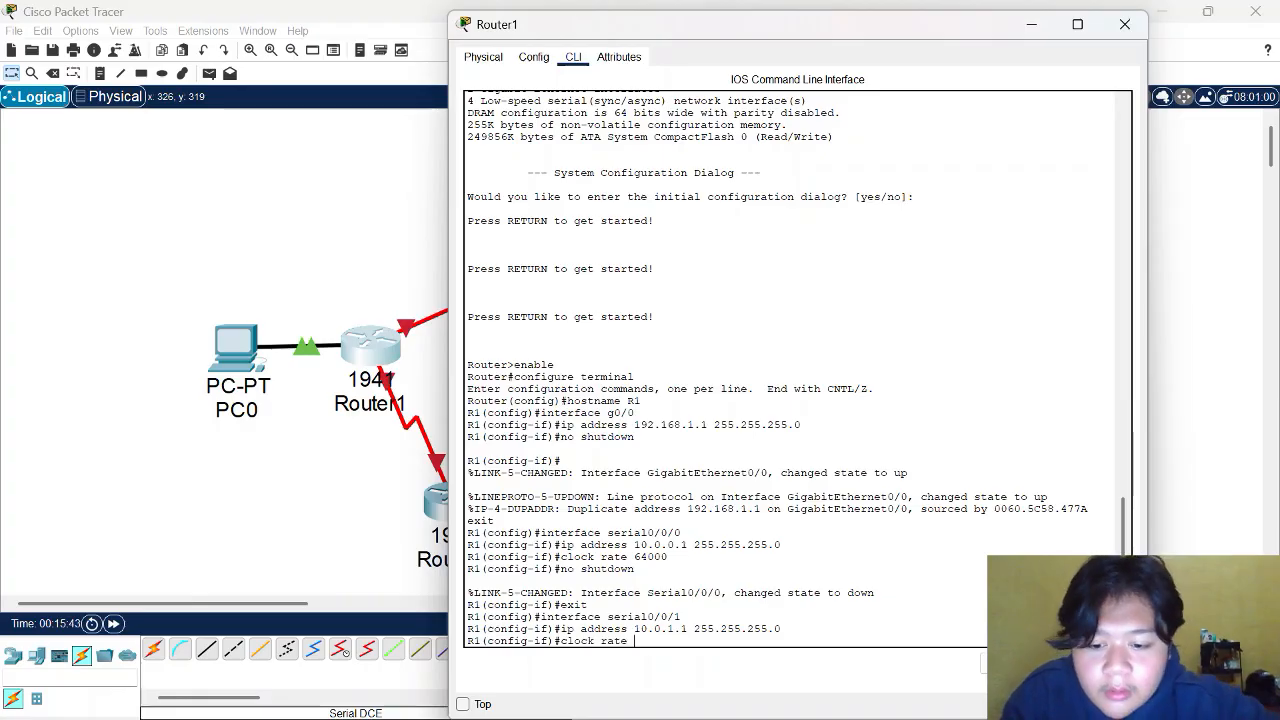
text(64000)
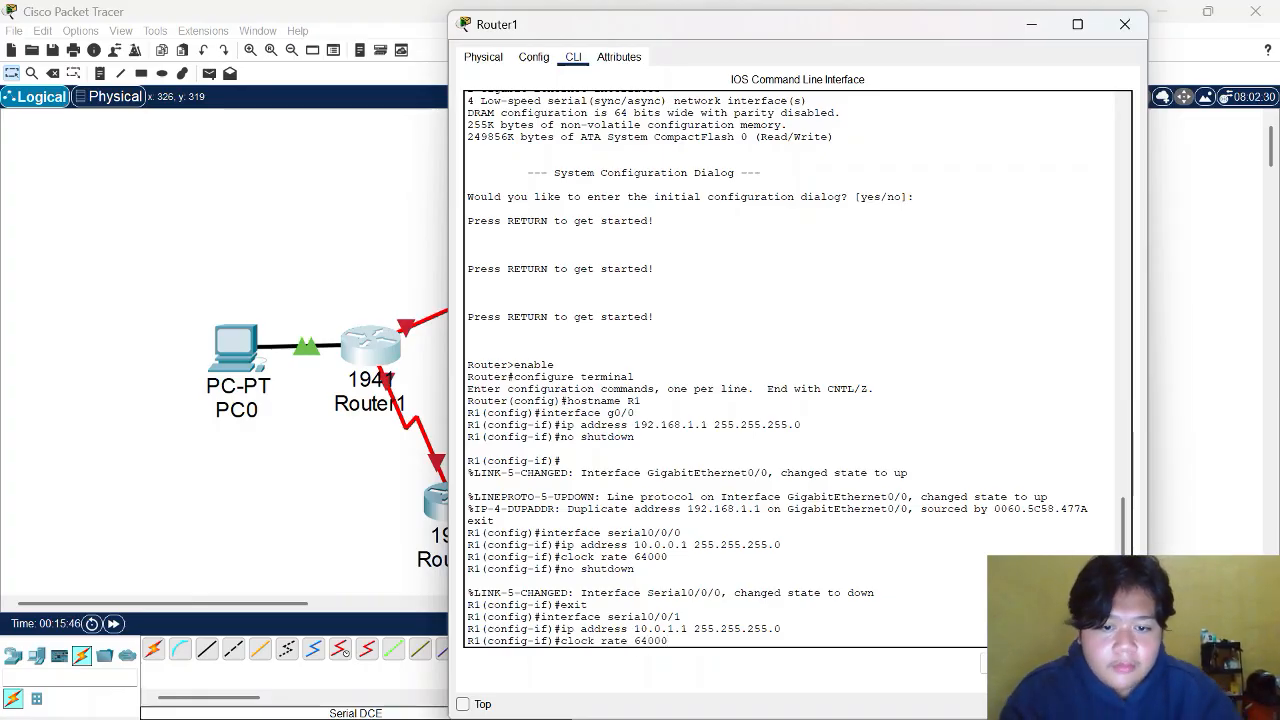
key(Return)
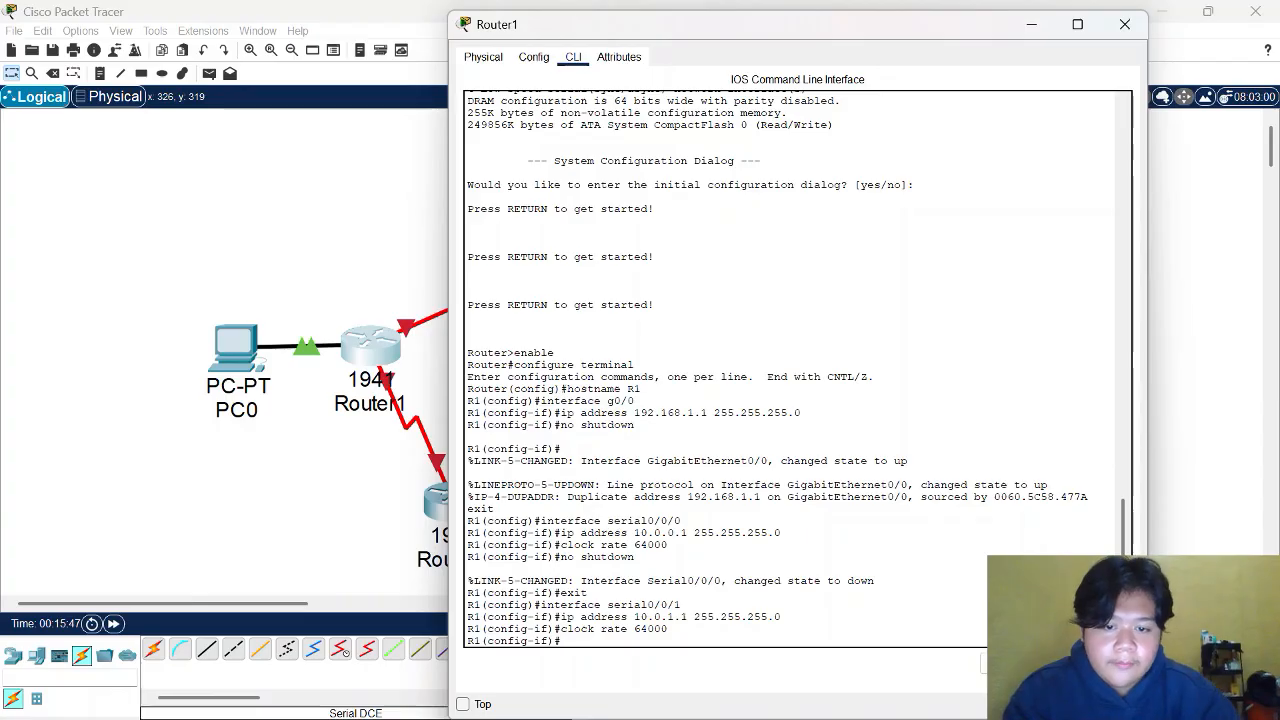
Step: Enable R1's serial0/0/1 interface with no shutdown and exit back to global configuration mode
text(no shutdown)
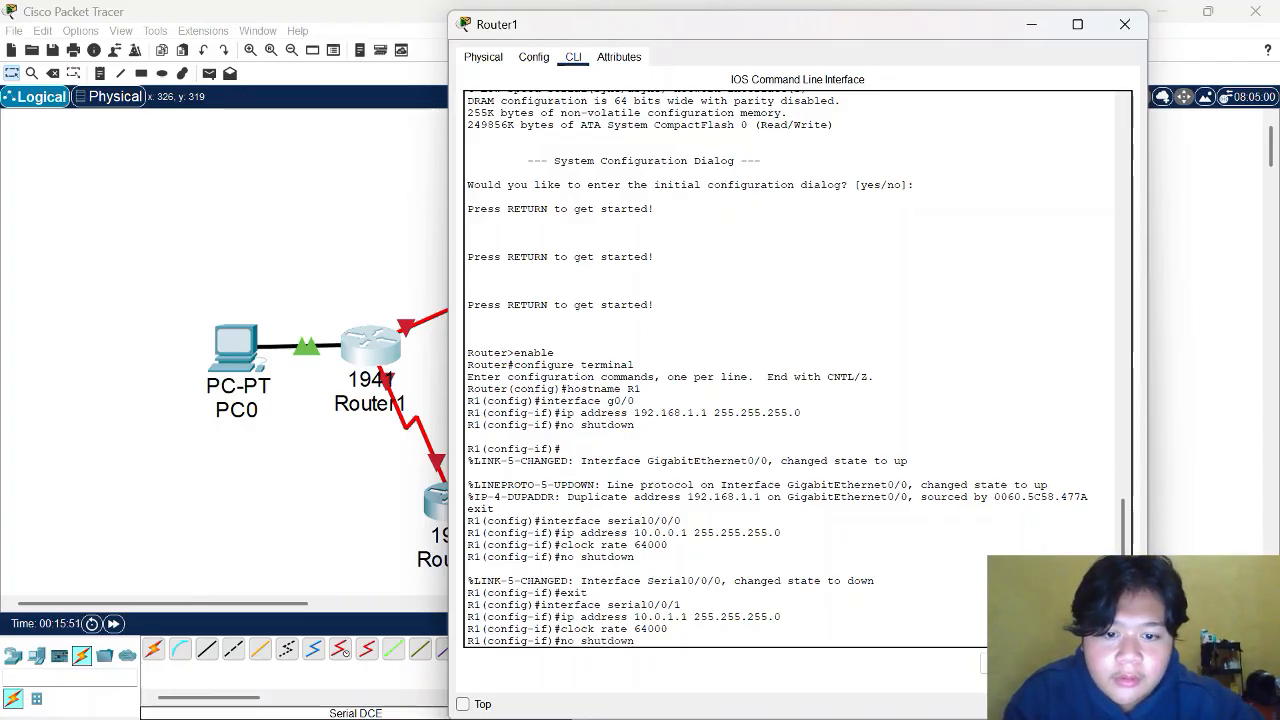
key(Return)
text(exit)
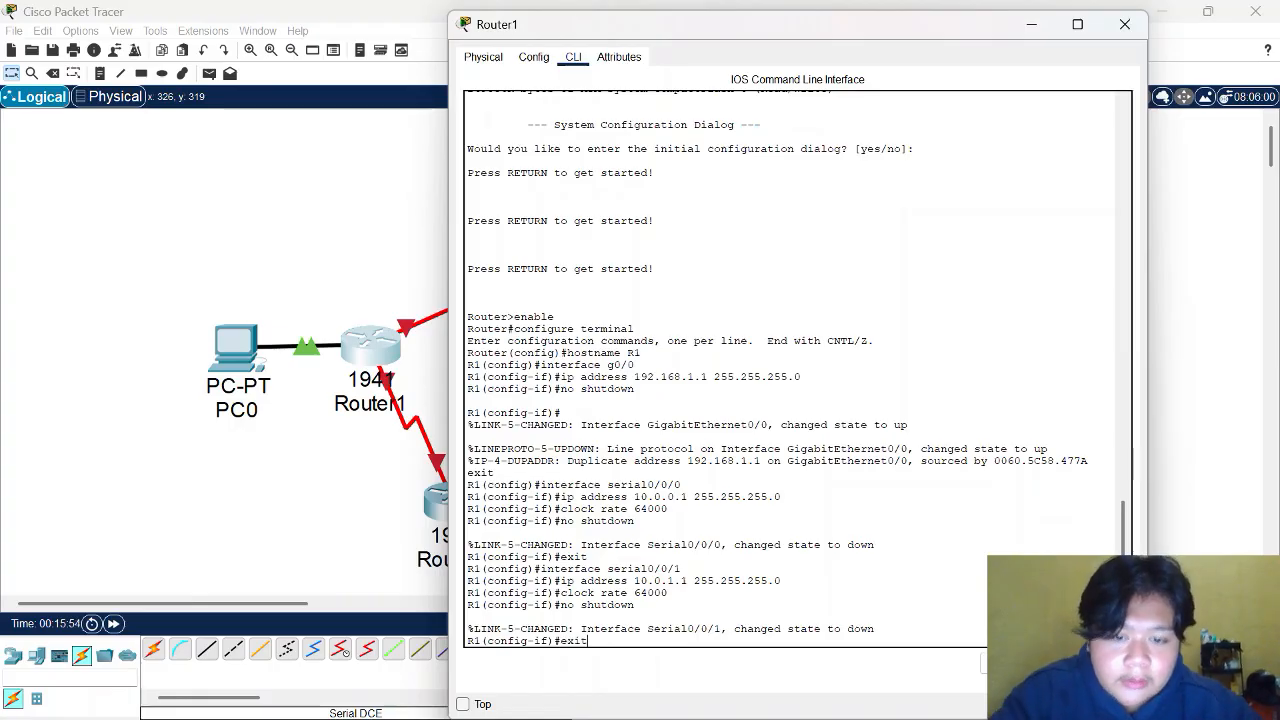
key(Return)
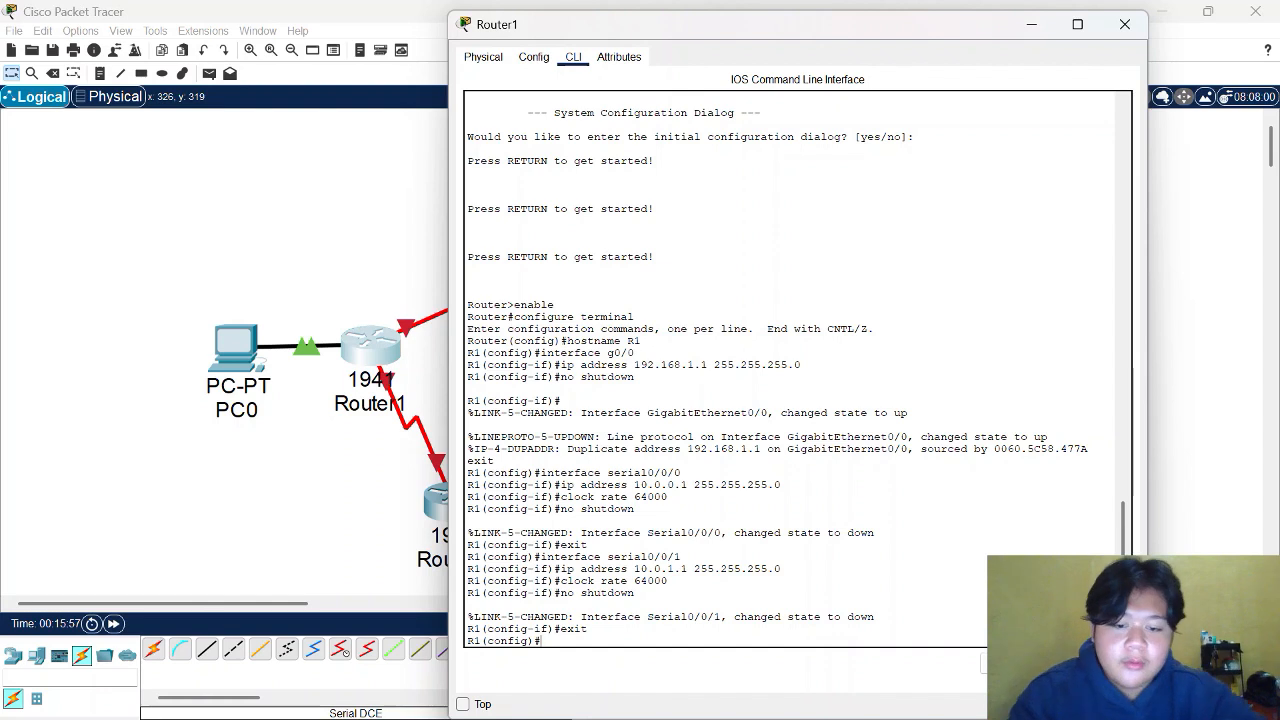
text(routw)
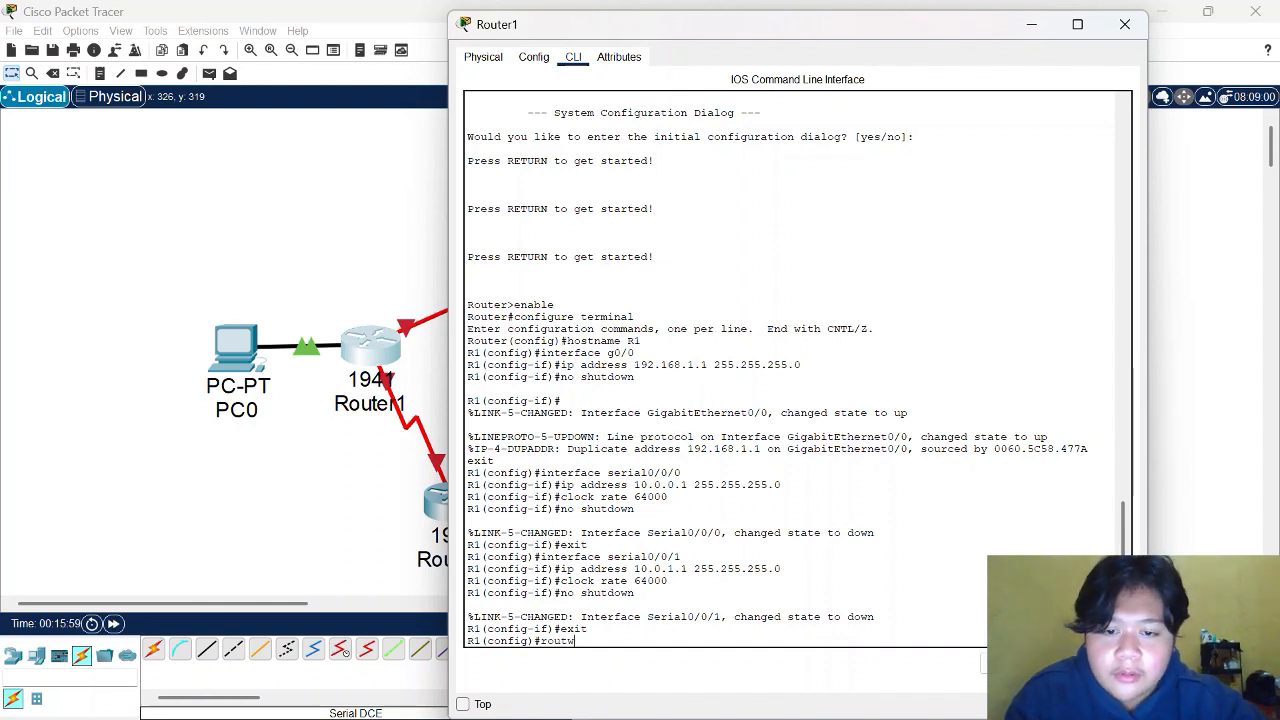
text(e)
key(Return)
key(Return)
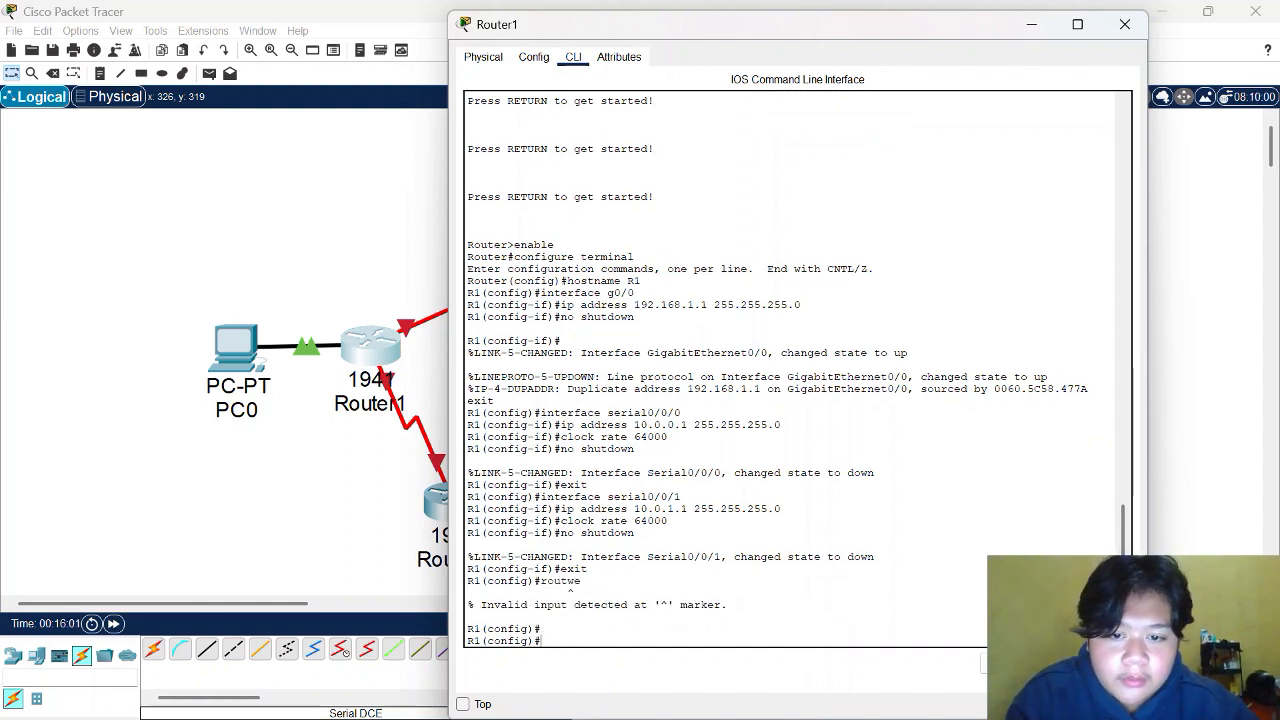
Step: Start RIP routing configuration on R1 with router rip and set it to version 2
text(route)
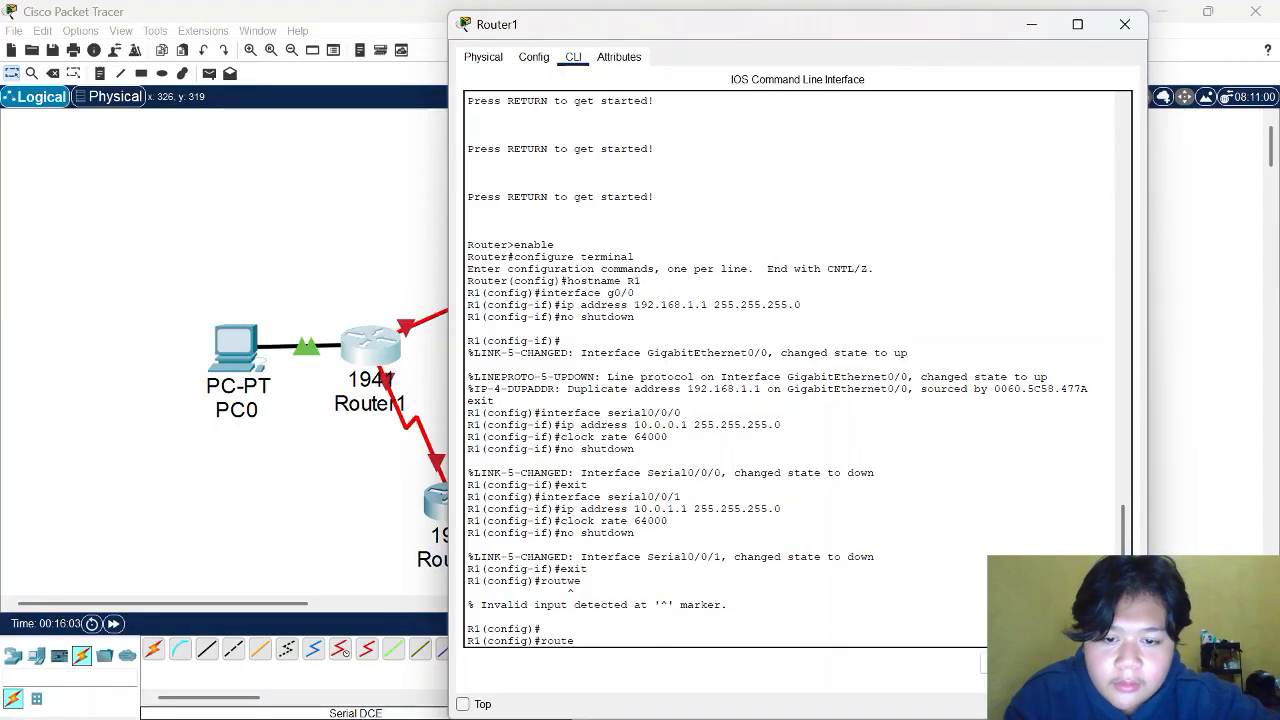
text(r t)
key(BackSpace)
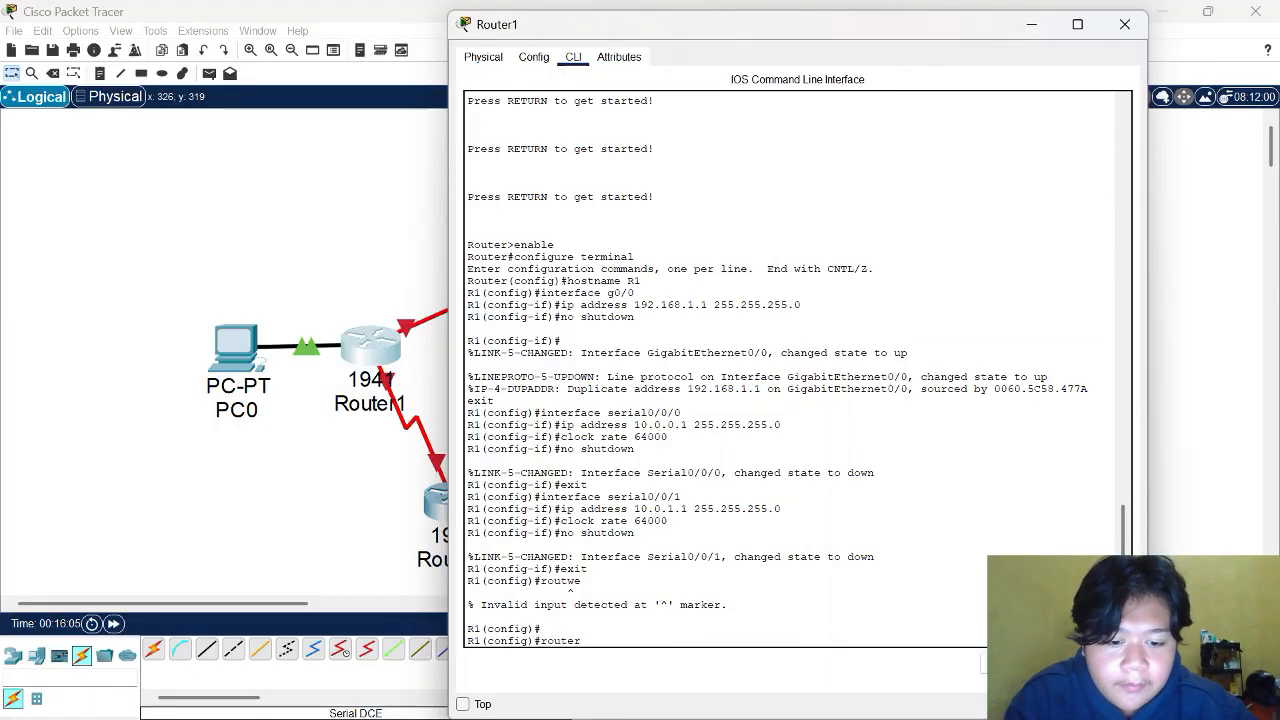
text(rip)
key(Return)
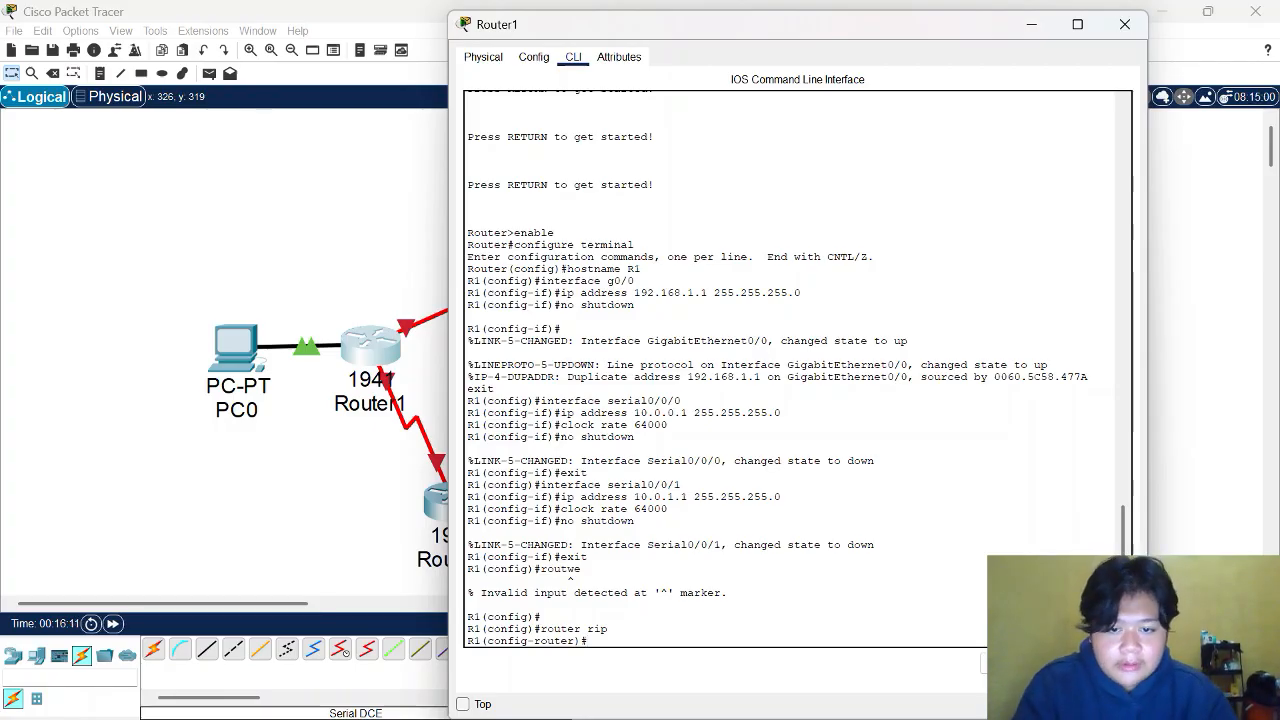
text(version 2)
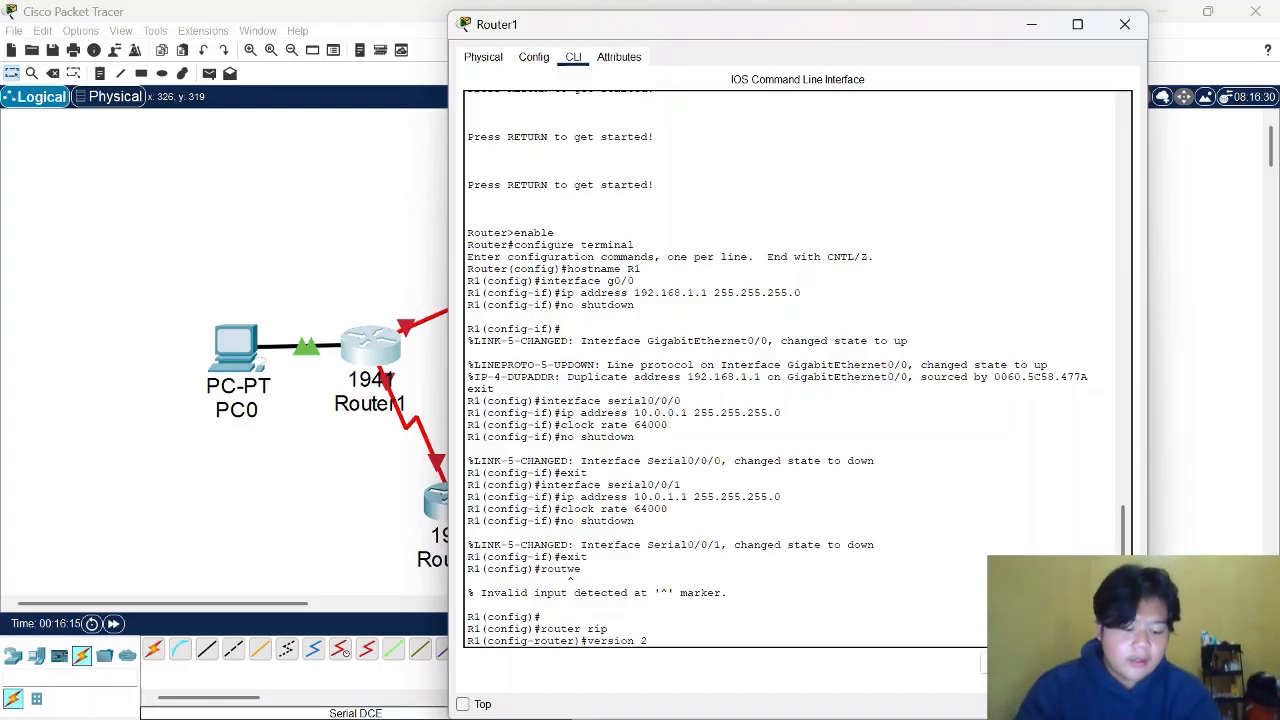
key(Return)
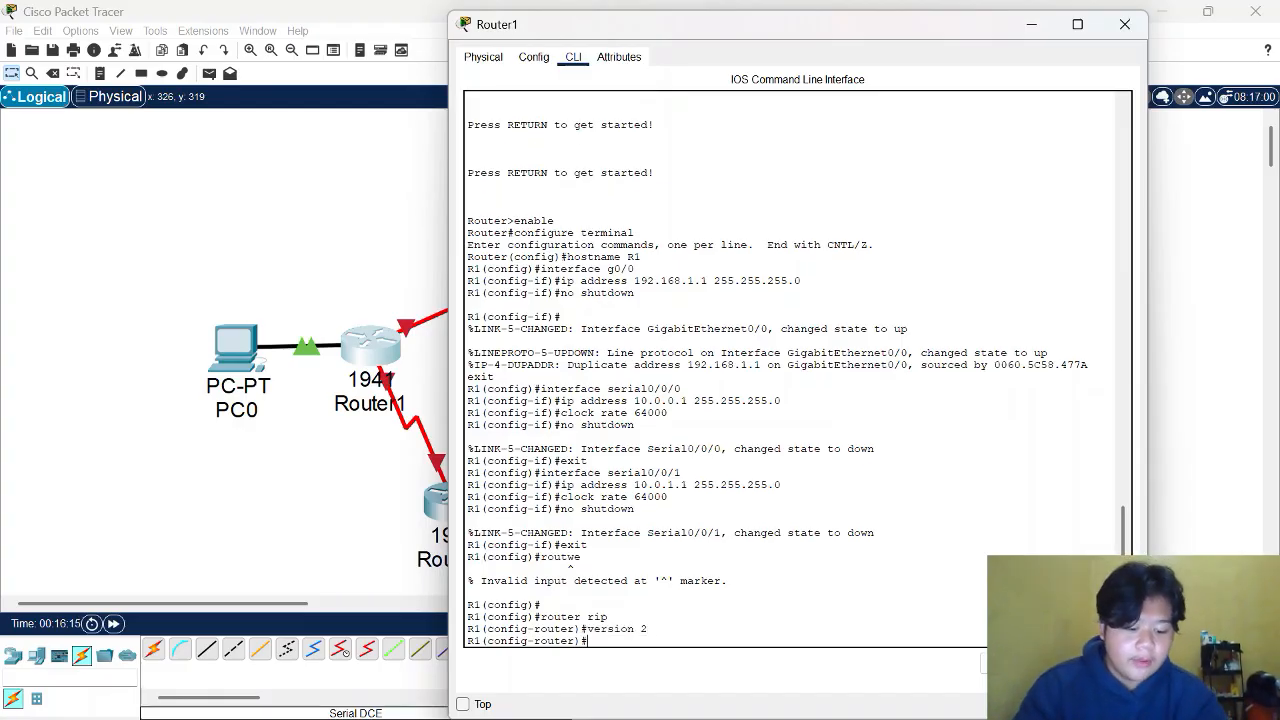
Step: Add R1's LAN network 192.168.1.0 to its RIP configuration
text(netw)
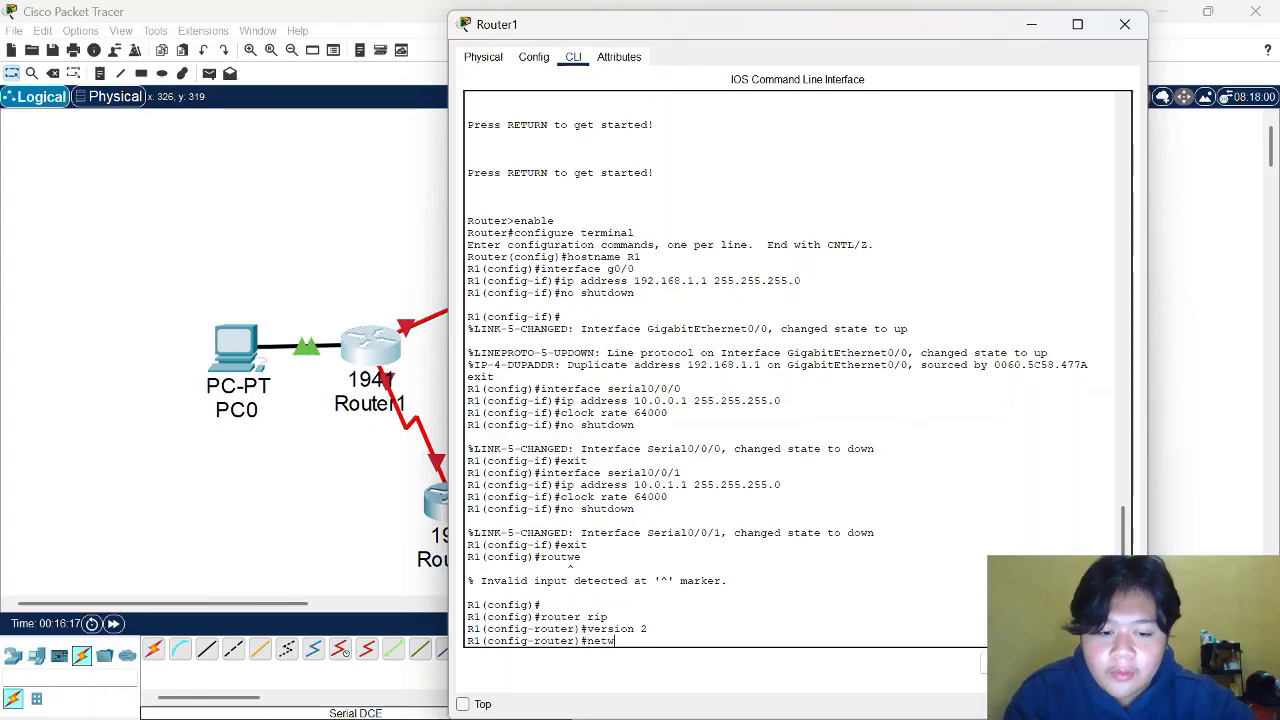
text(ork)
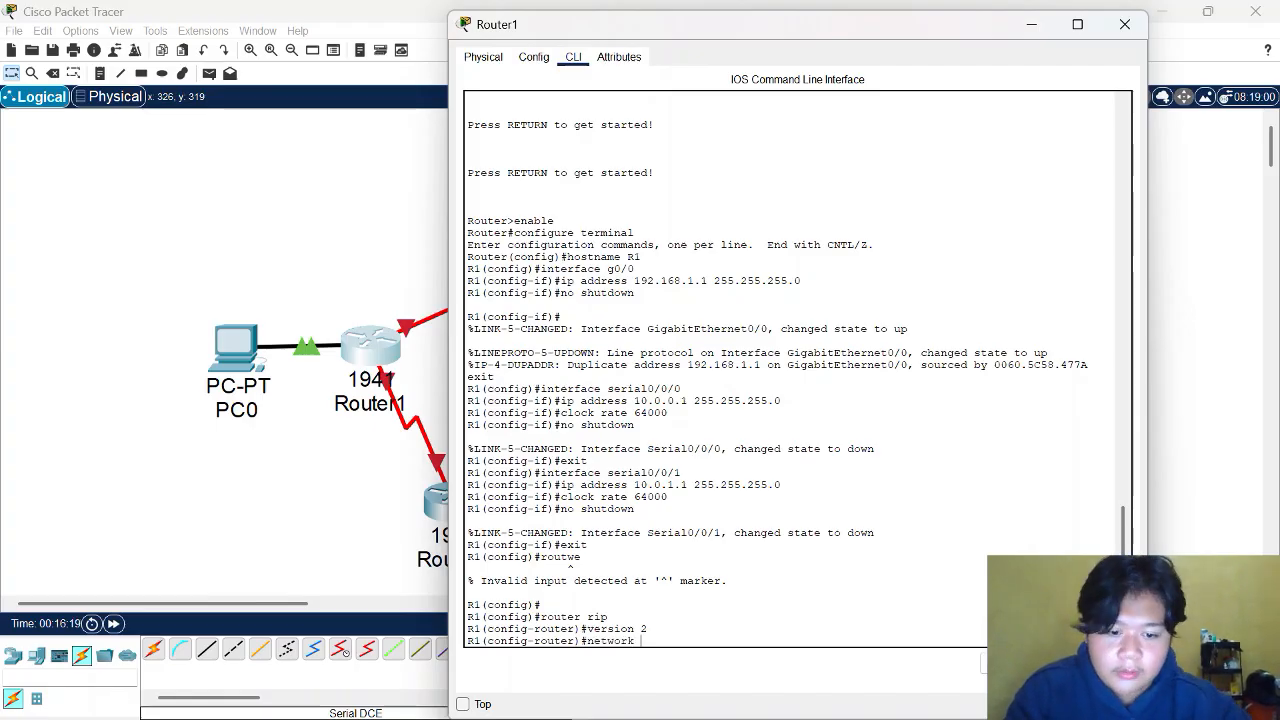
text( 192.168.1.0)
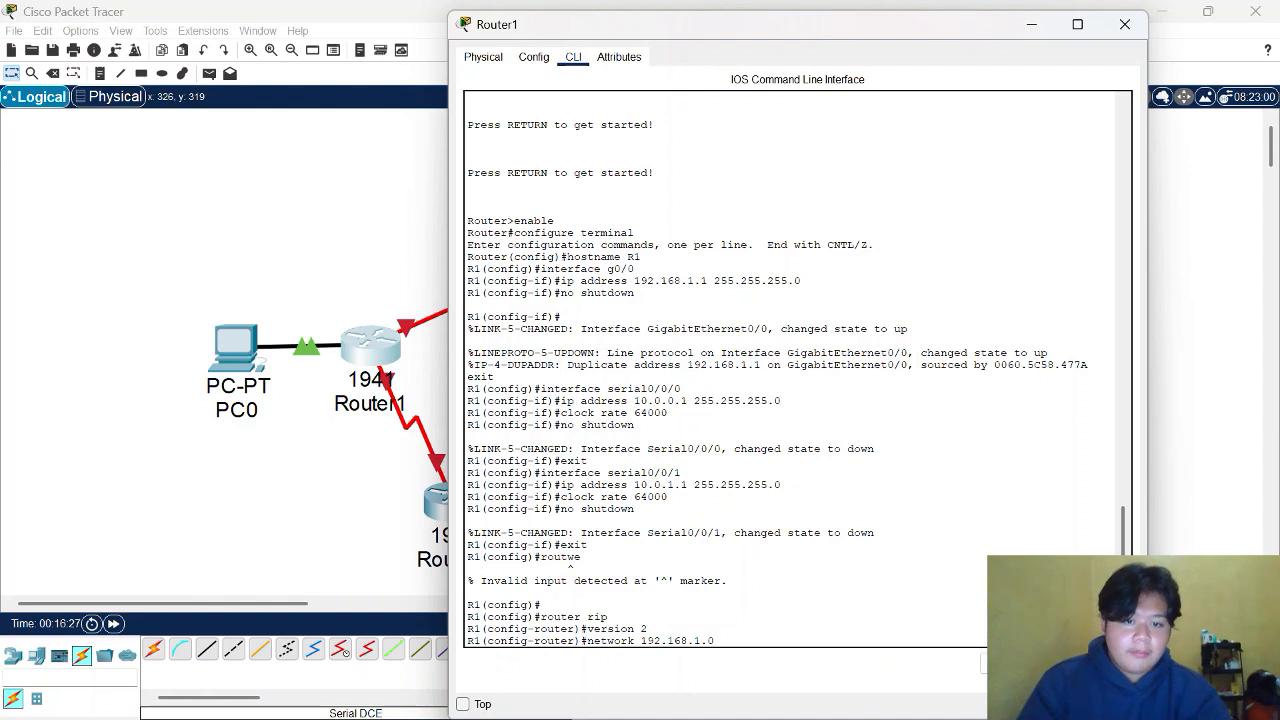
key(Return)
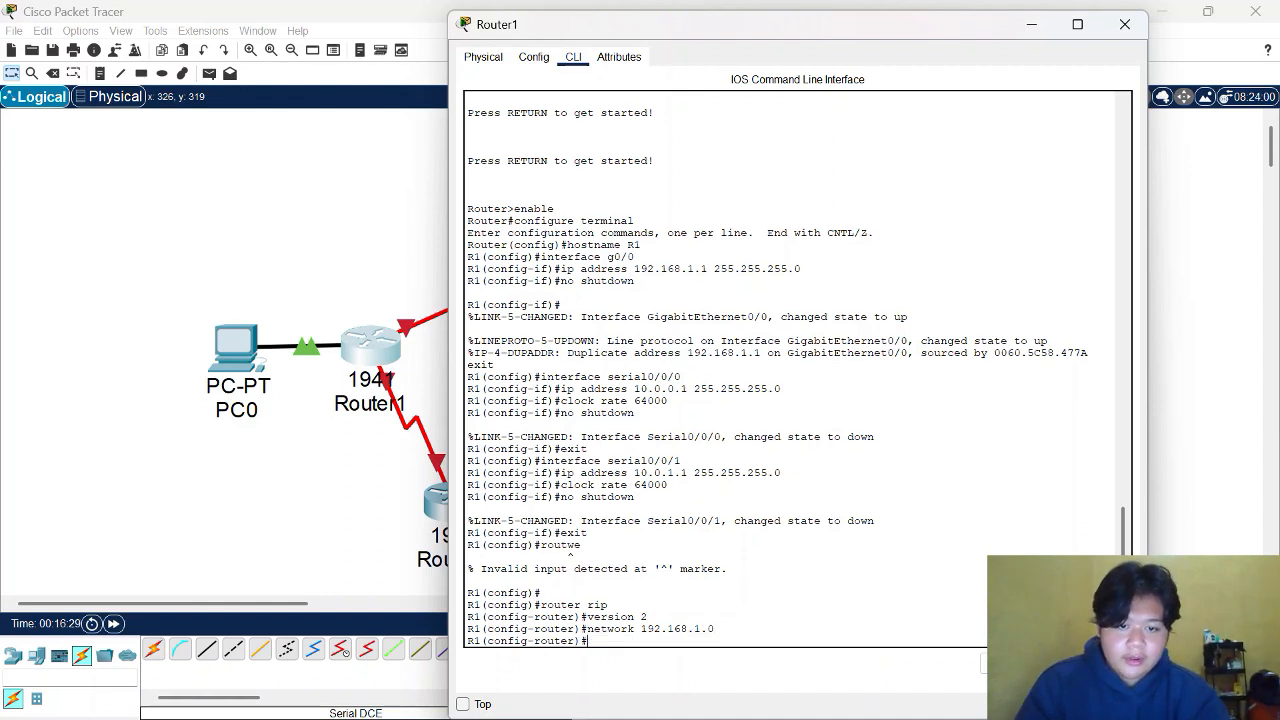
Step: Add R1's serial link networks 10.0.0.0 and 10.0.1.0 to its RIP configuration
text(network)
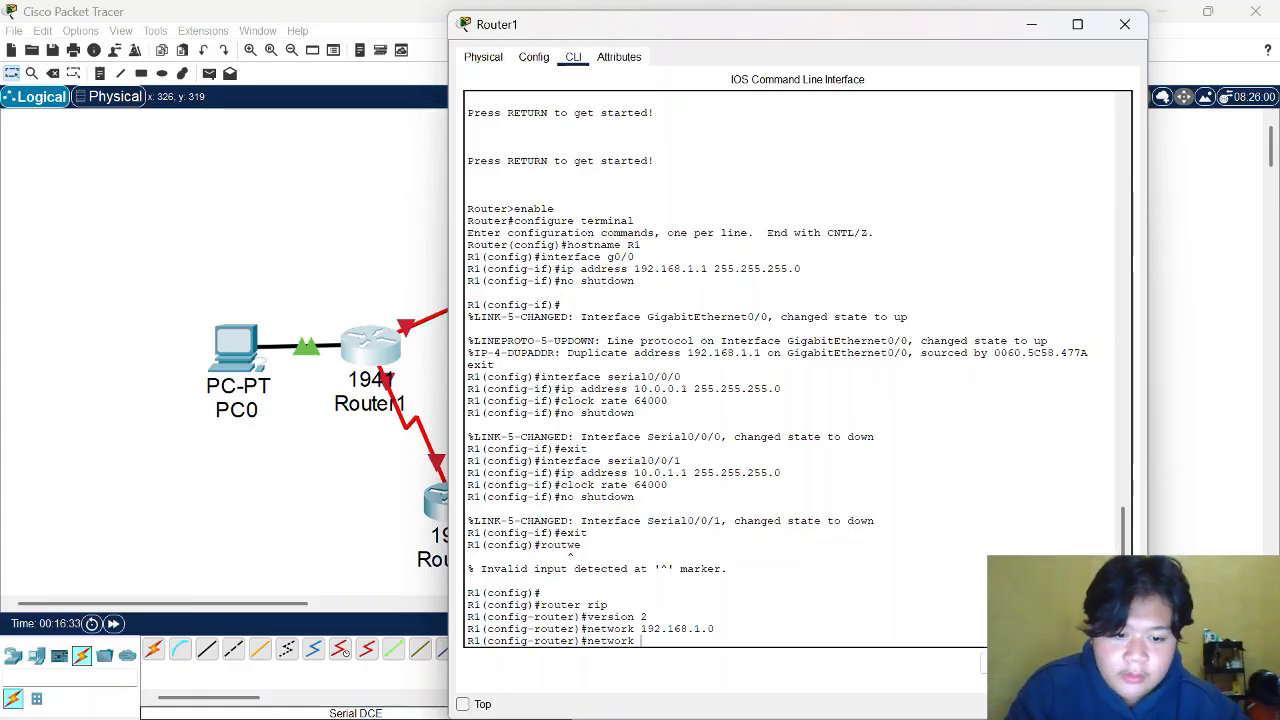
text( 10.0.0)
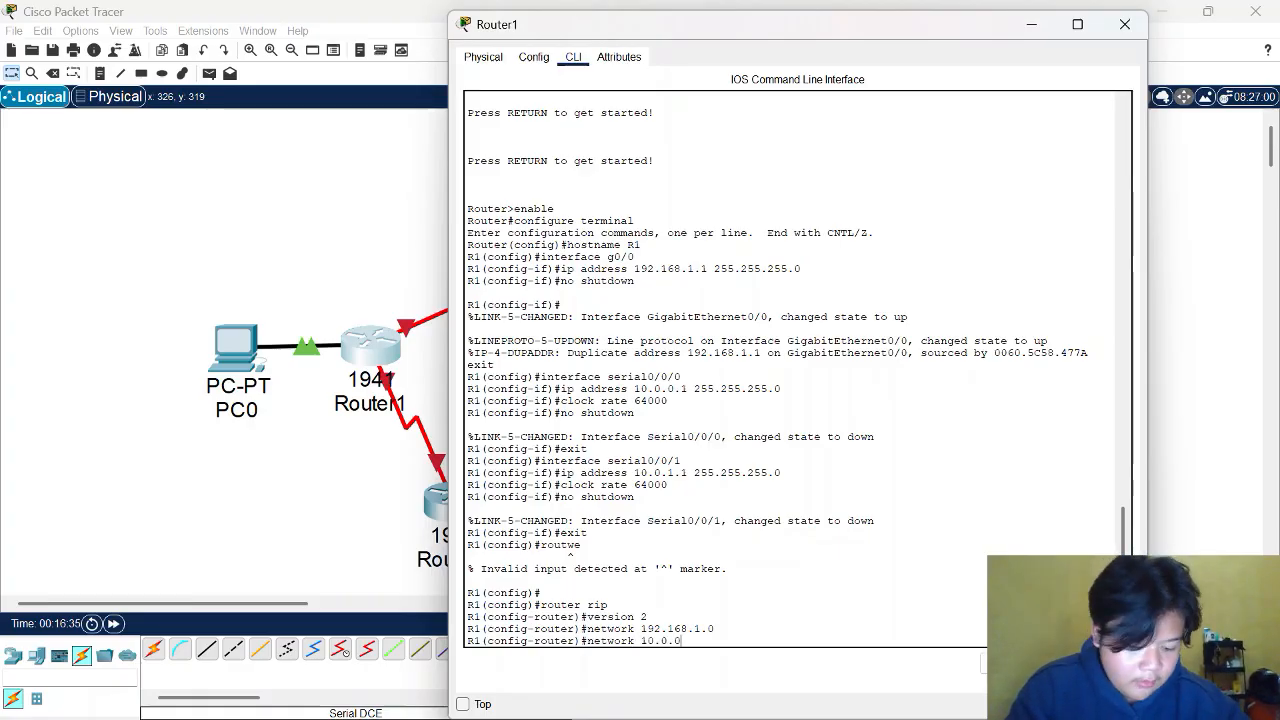
text(.0)
key(Return)
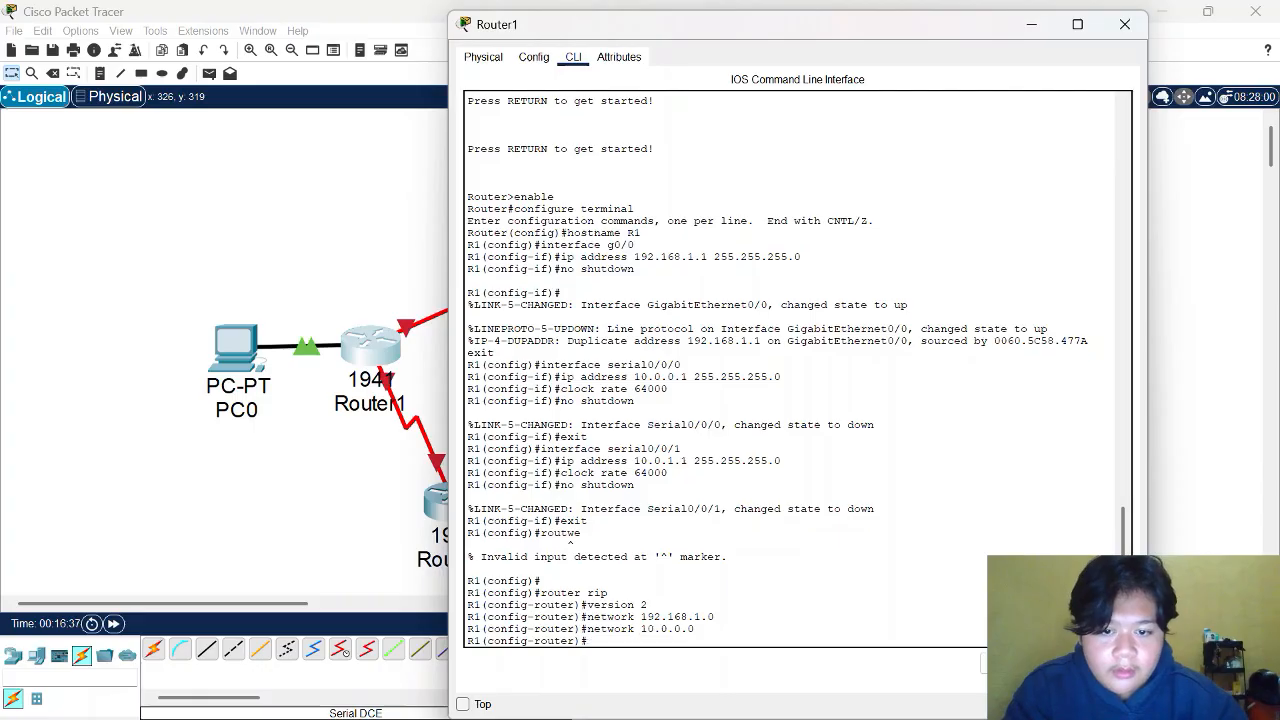
text(network)
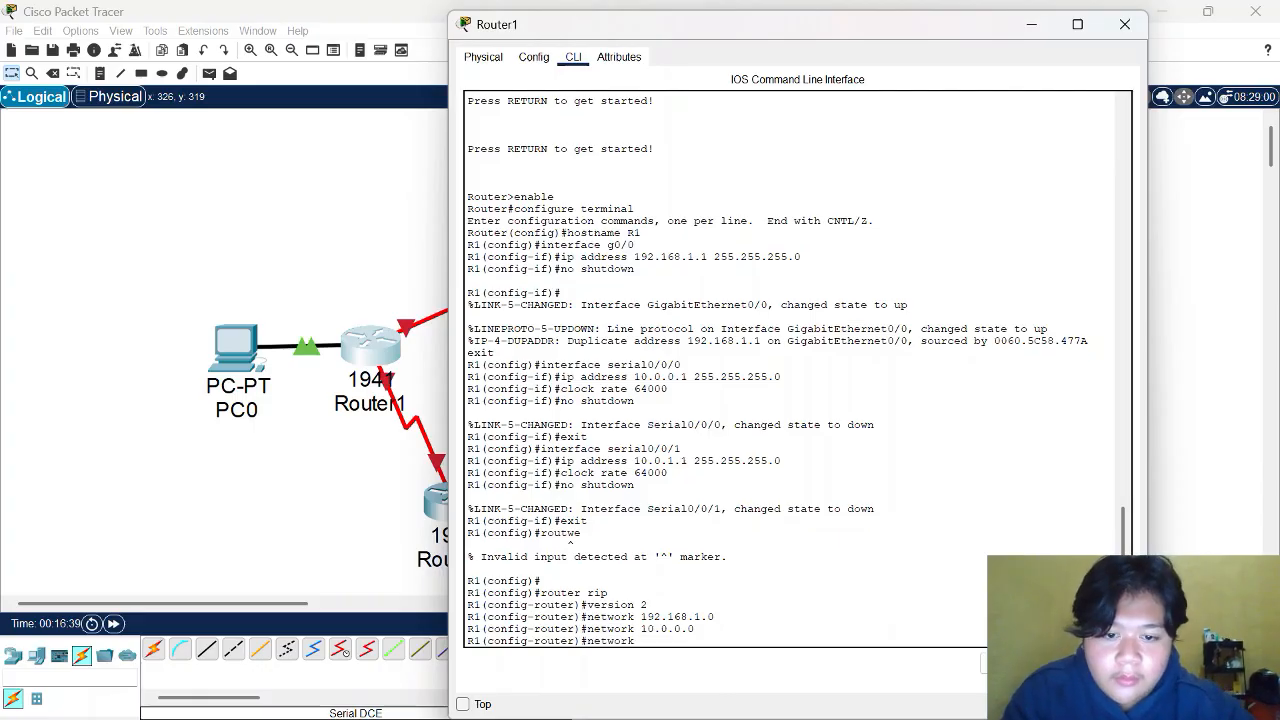
text( 10.0.0)
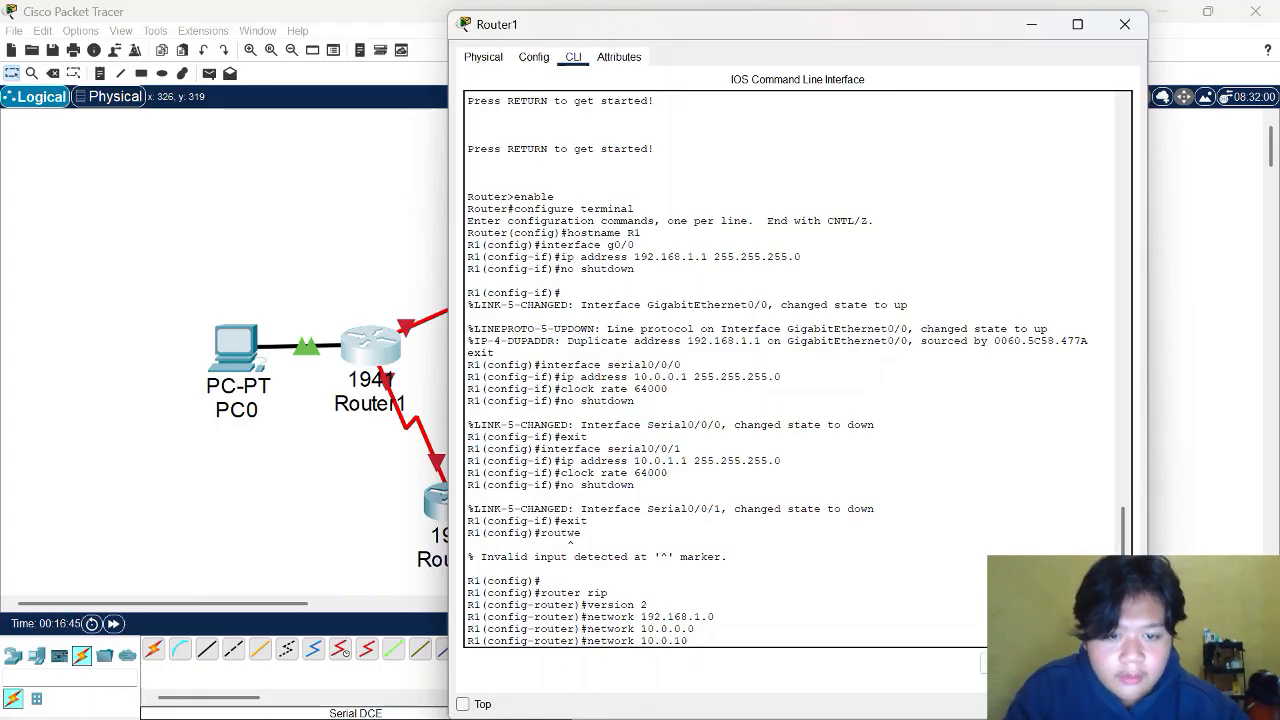
key(BackSpace)
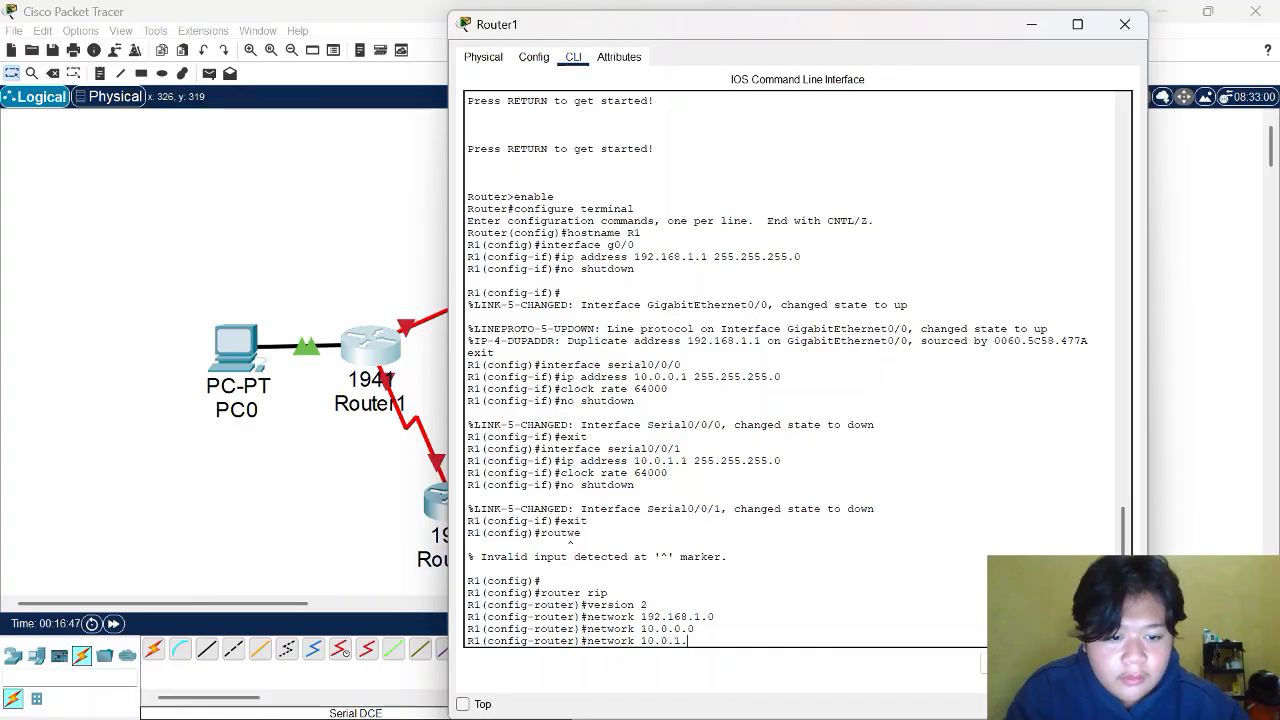
text(0)
key(Return)
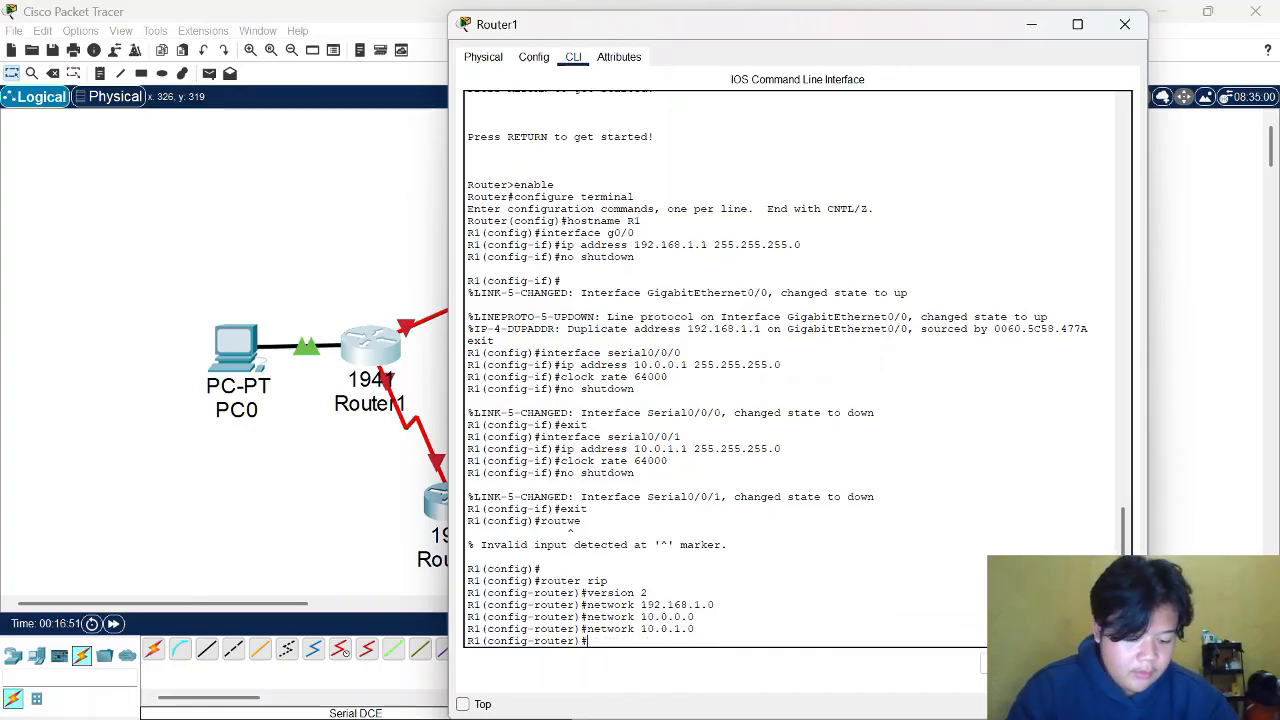
Step: Disable RIP route summarization on R1 with no auto-summary, then end configuration mode and close the Router1 window
text(no aut)
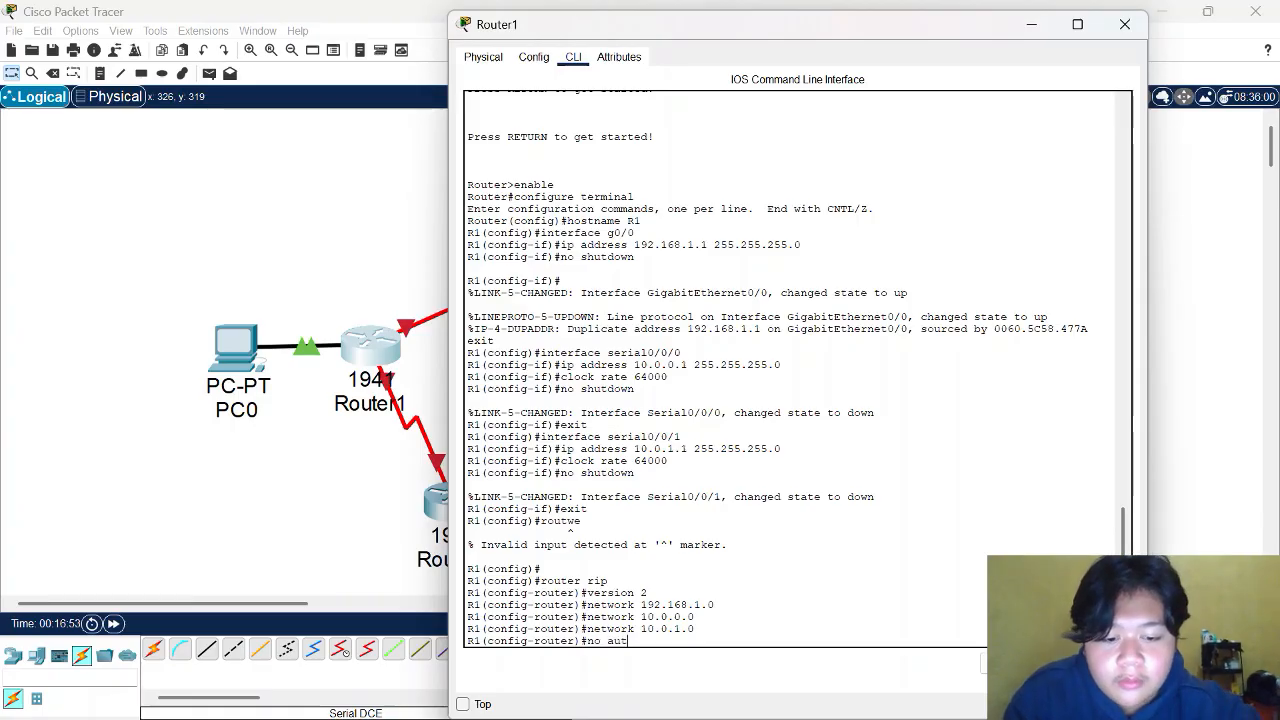
text(o-summary)
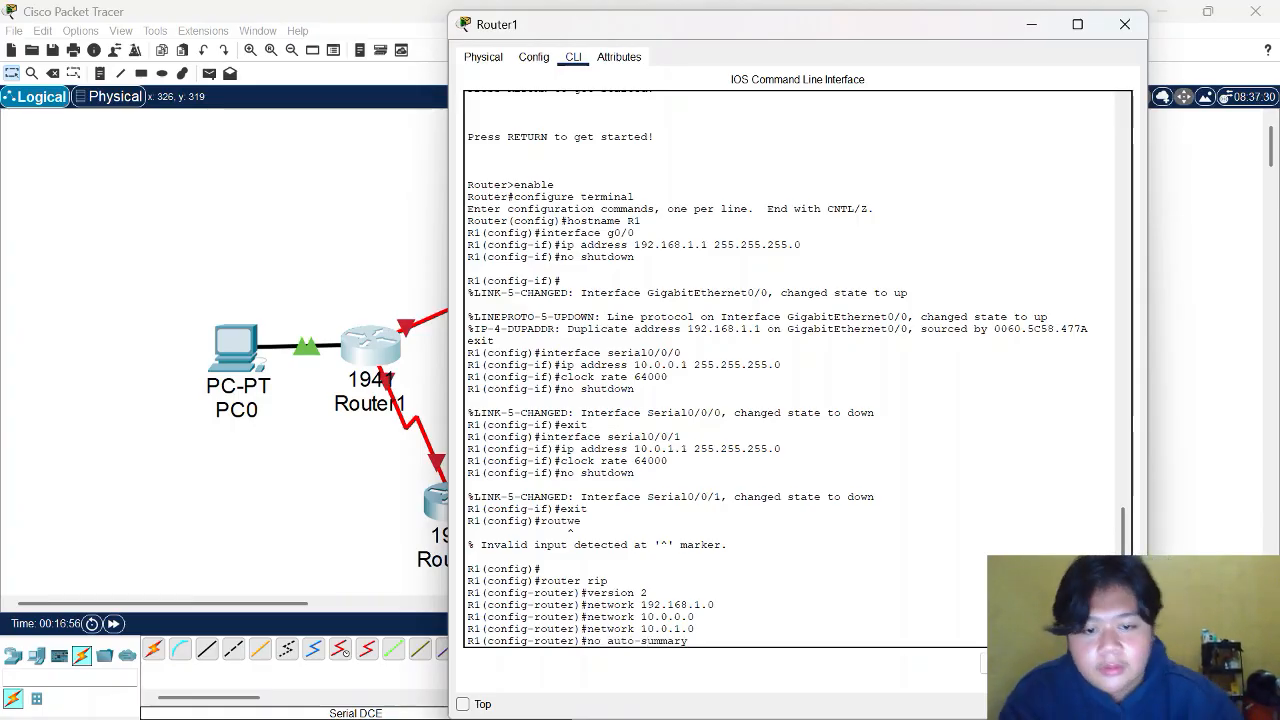
key(Return)
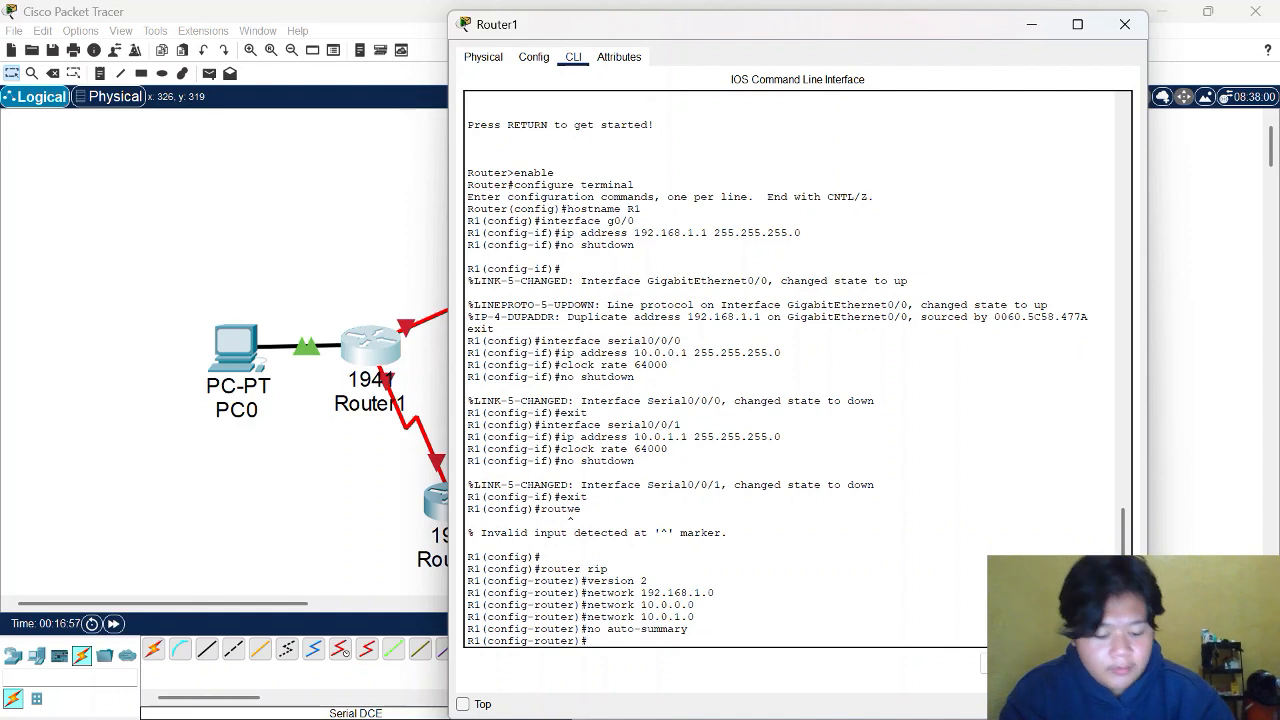
text(end)
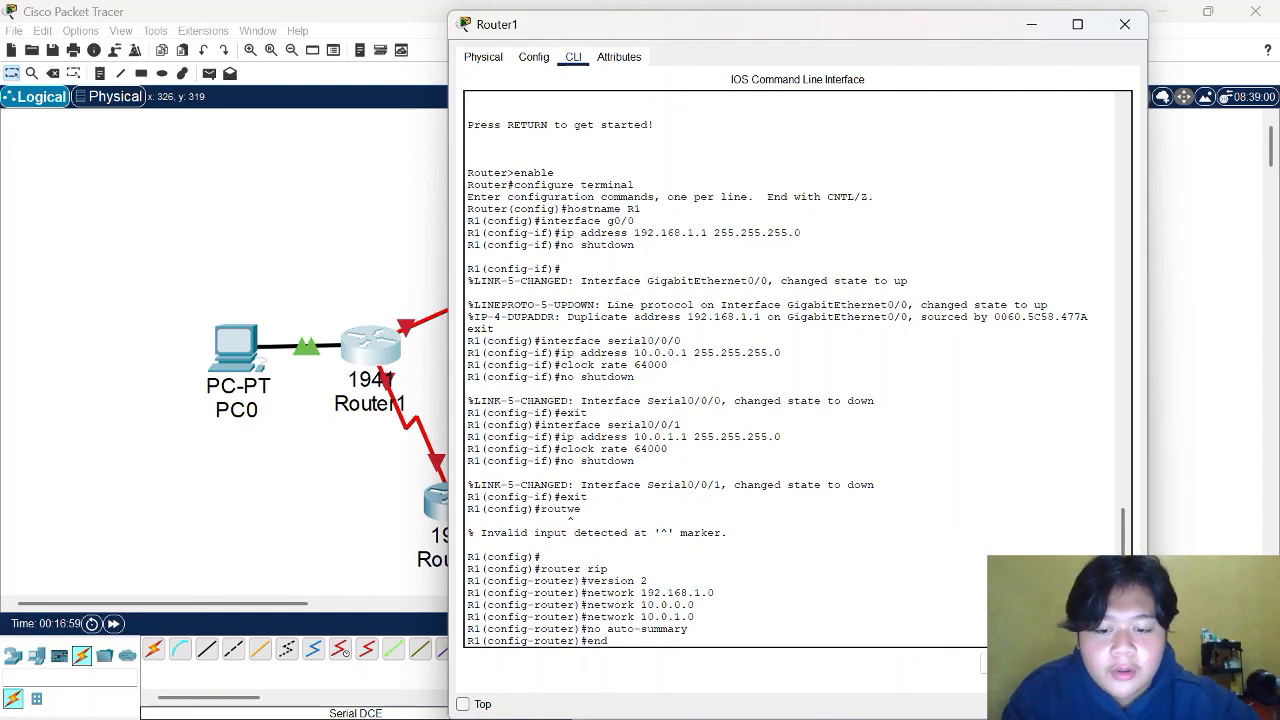
key(Return)
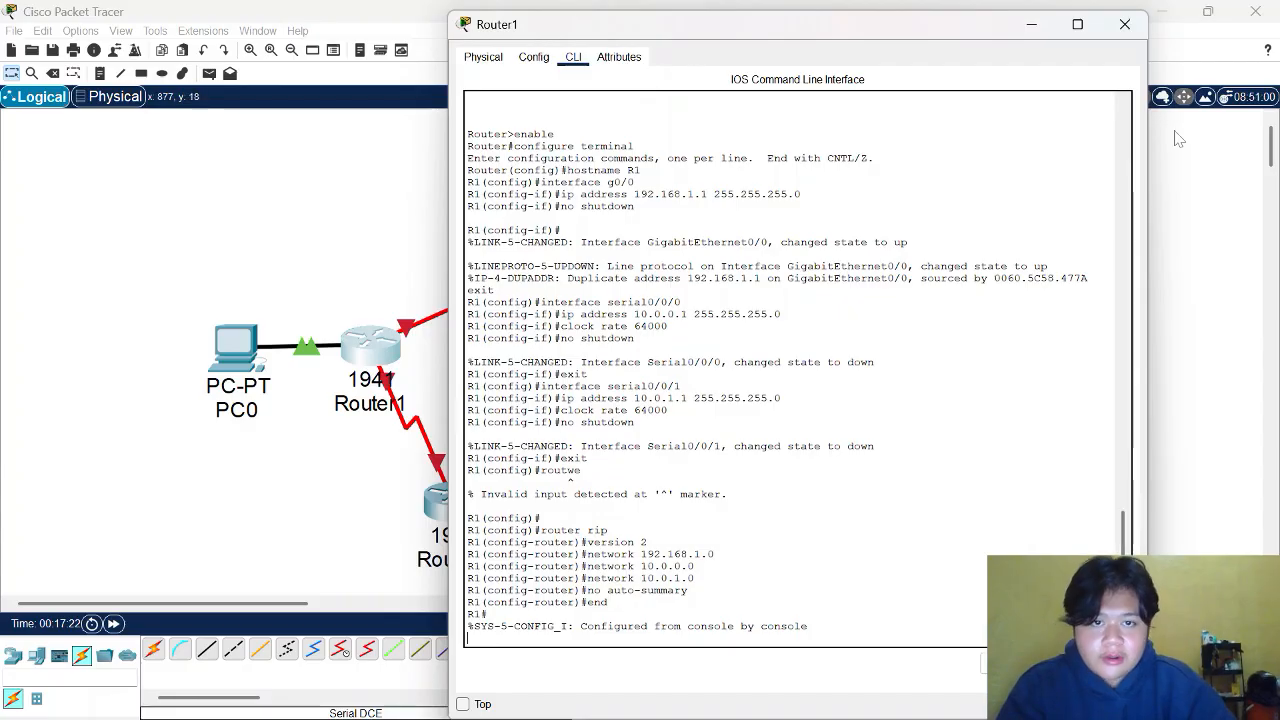
click(1125, 24)
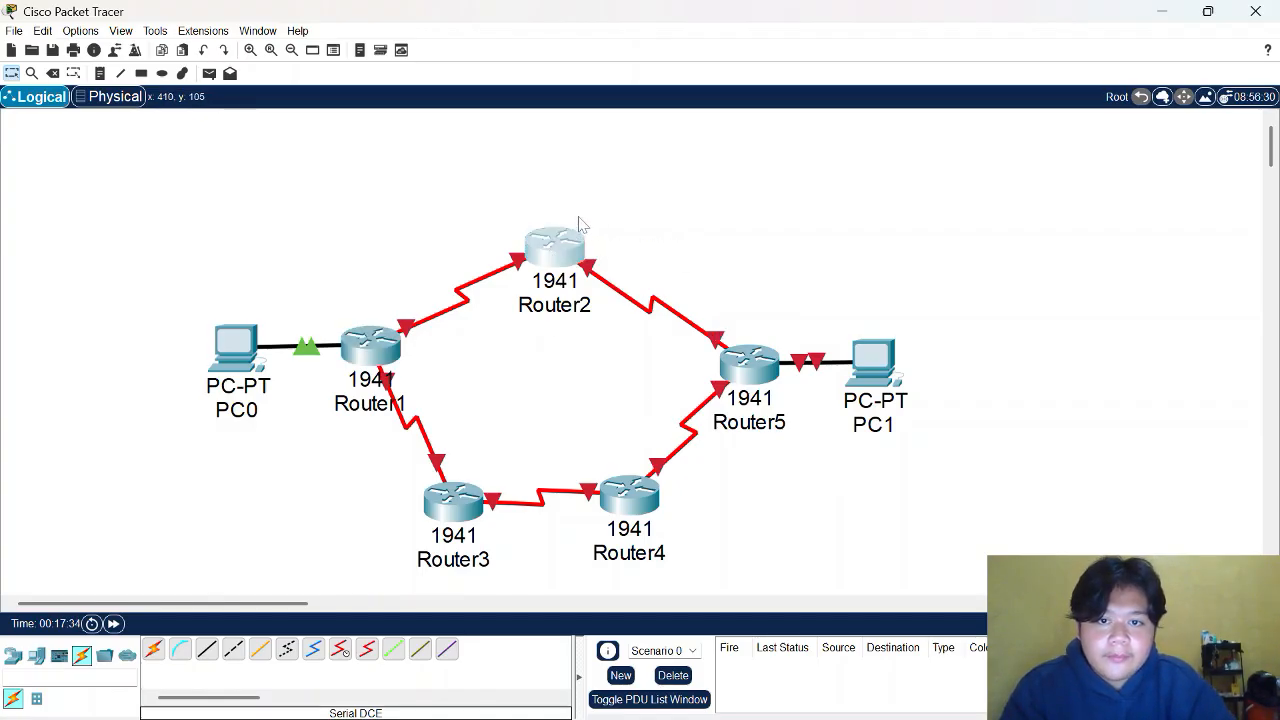
Step: Open Router2's command line, enter global configuration mode through enable and configure terminal, and set its hostname to R2
click(549, 257)
click(573, 57)
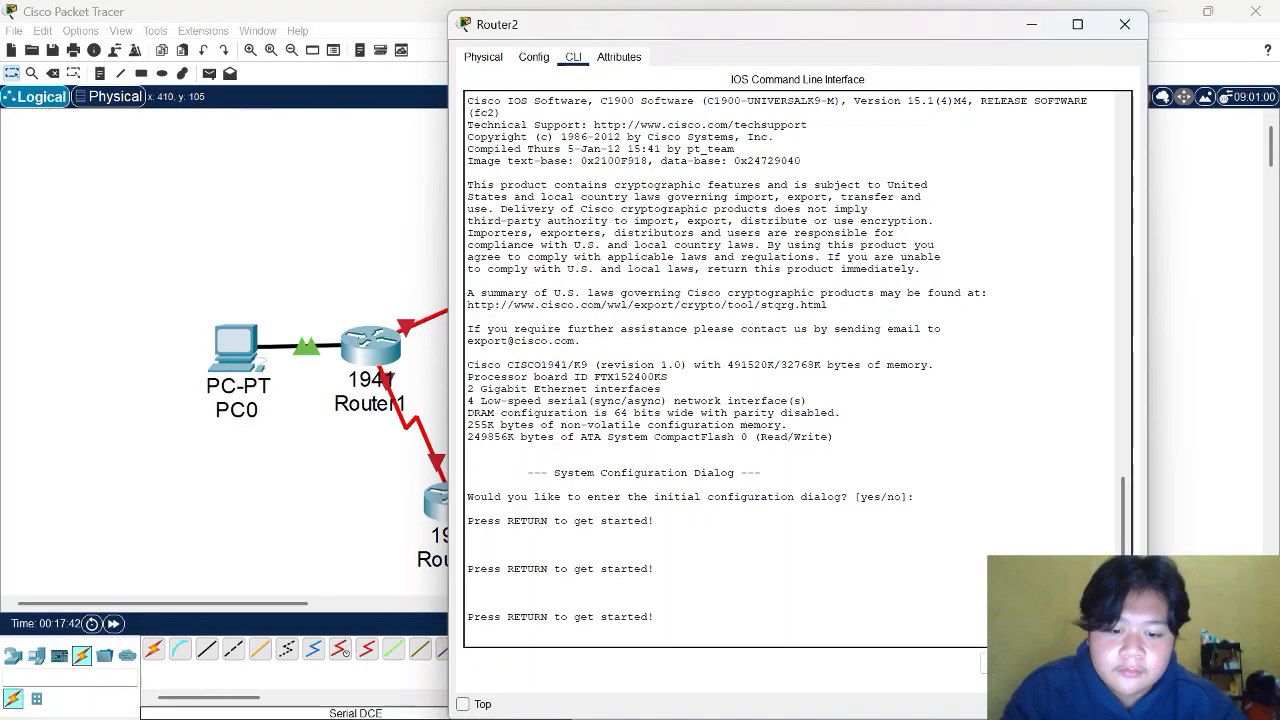
key(Return)
text(enable)
key(Return)
text(configure terminal)
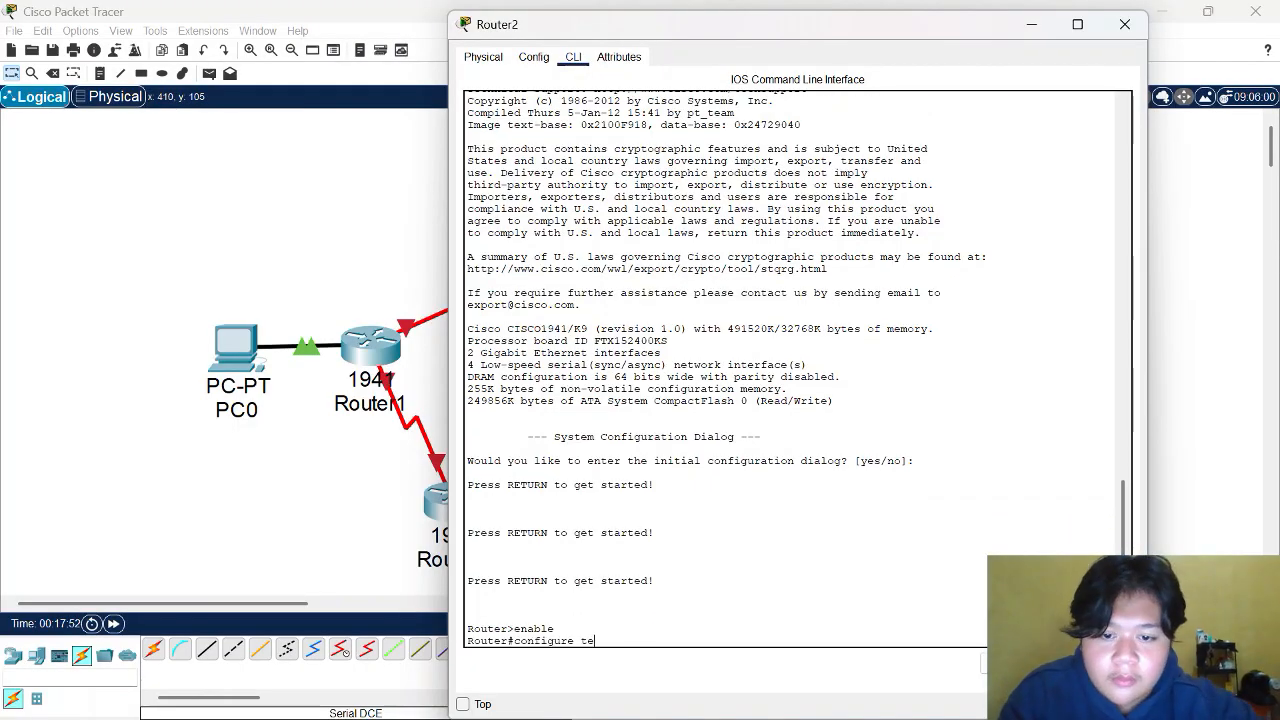
key(Return)
text(hostname R2)
key(Return)
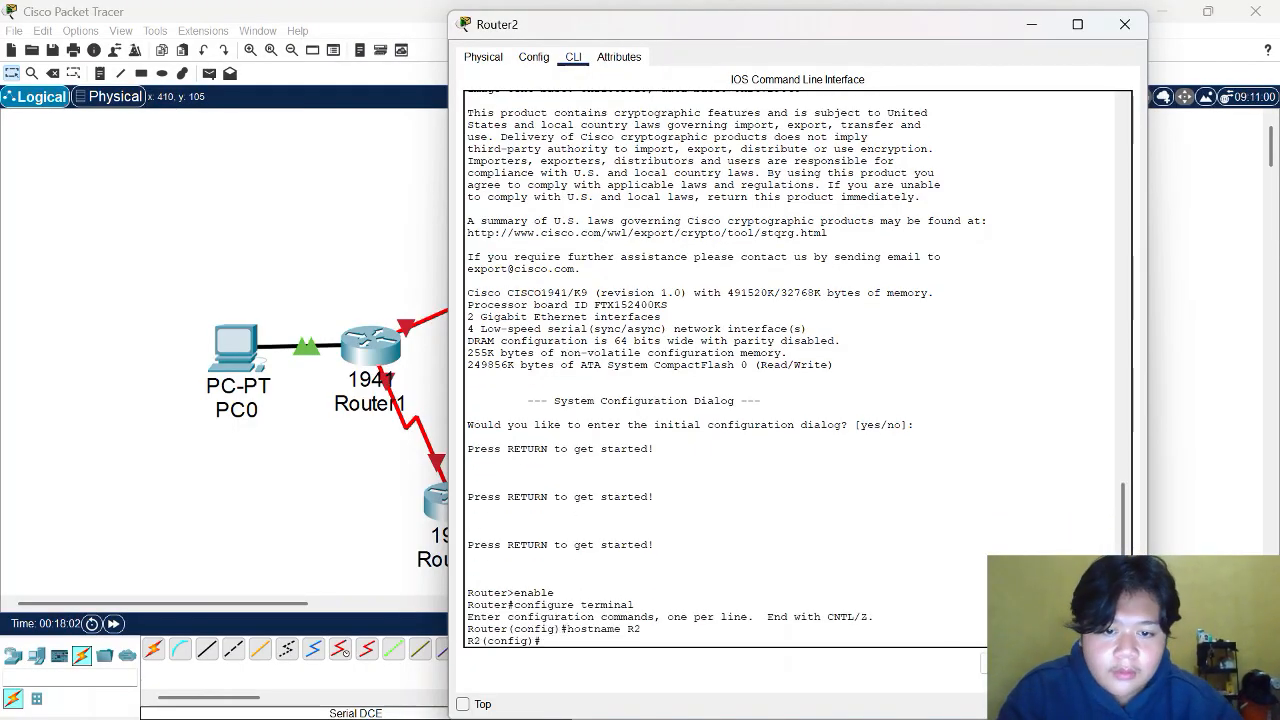
Step: Assign 10.0.0.2 with mask 255.255.255.0 to R2's serial0/0/0 interface, enable it with no shutdown, and exit interface configuration
text(interface serial)
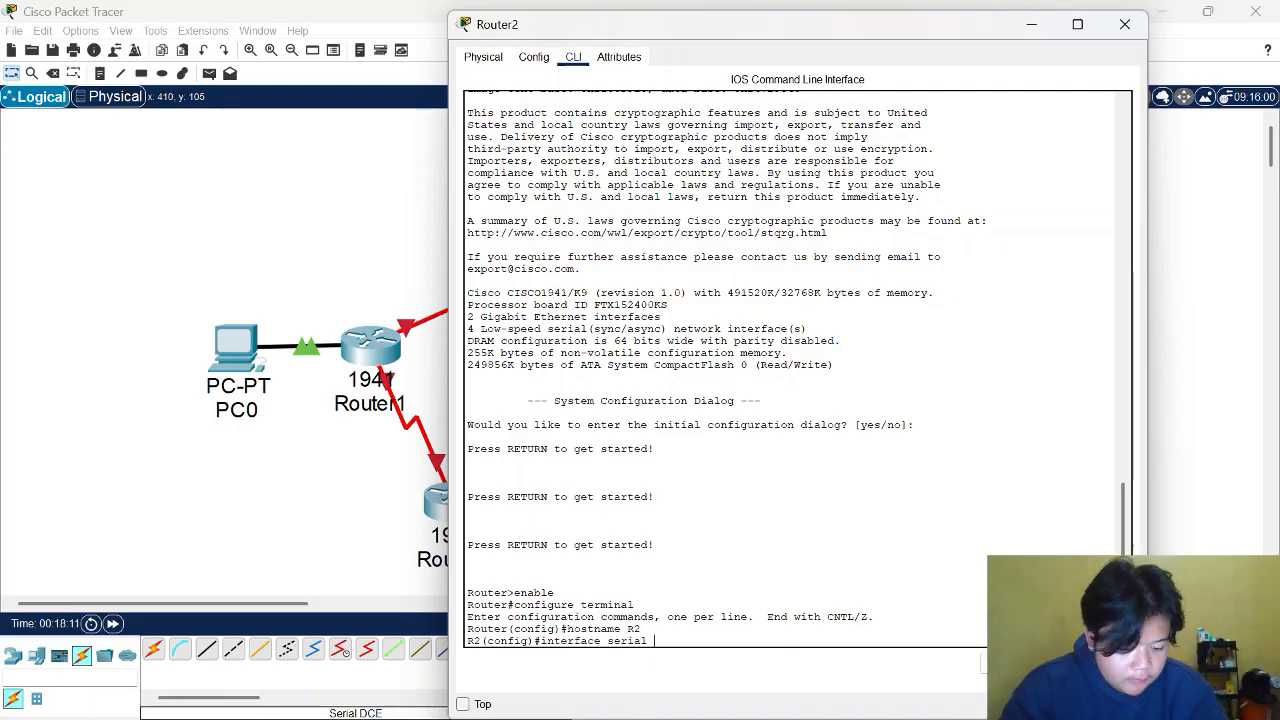
text(0/0/0)
key(Return)
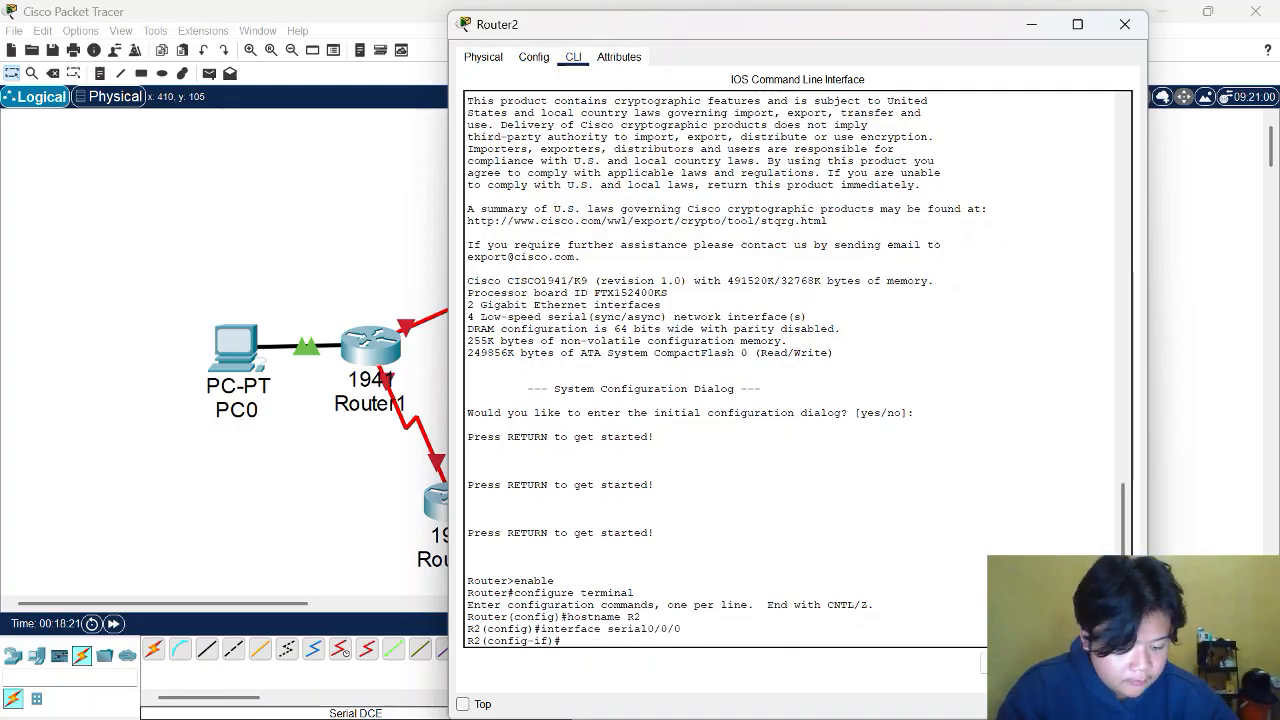
text(ip address 10.0.0.2)
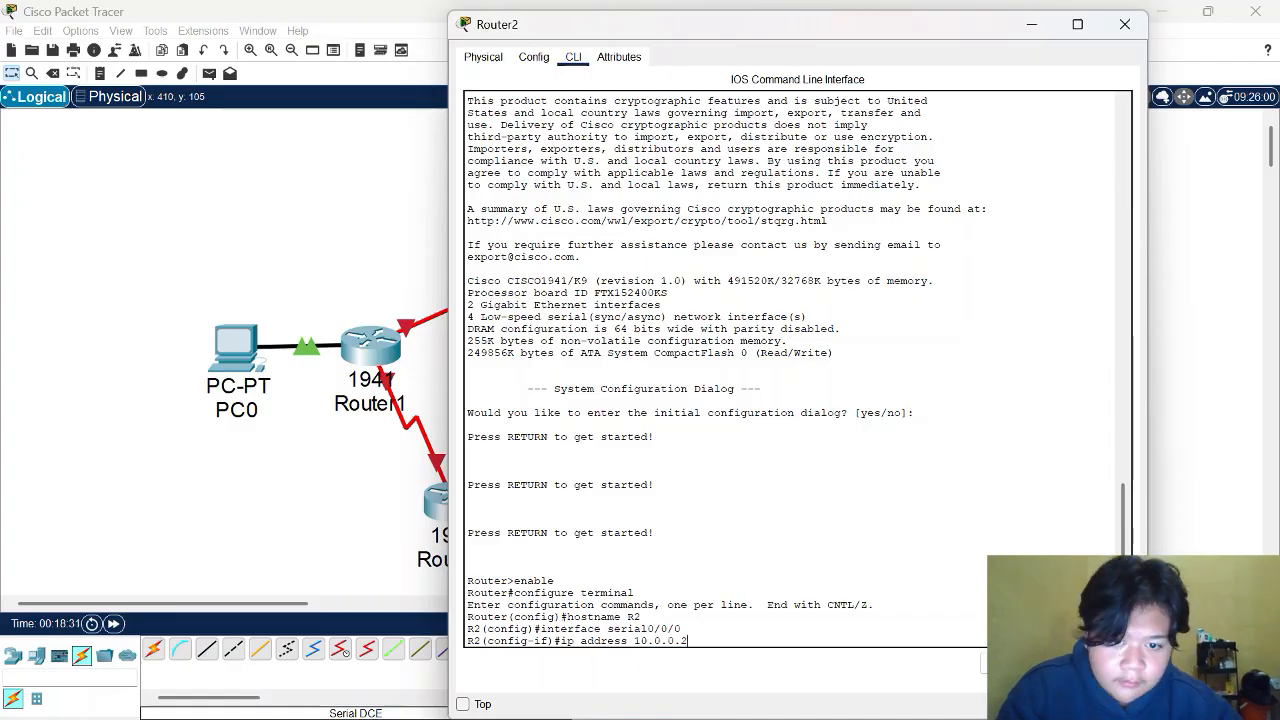
text( 255.255.255.0)
key(Return)
text(no shutdown)
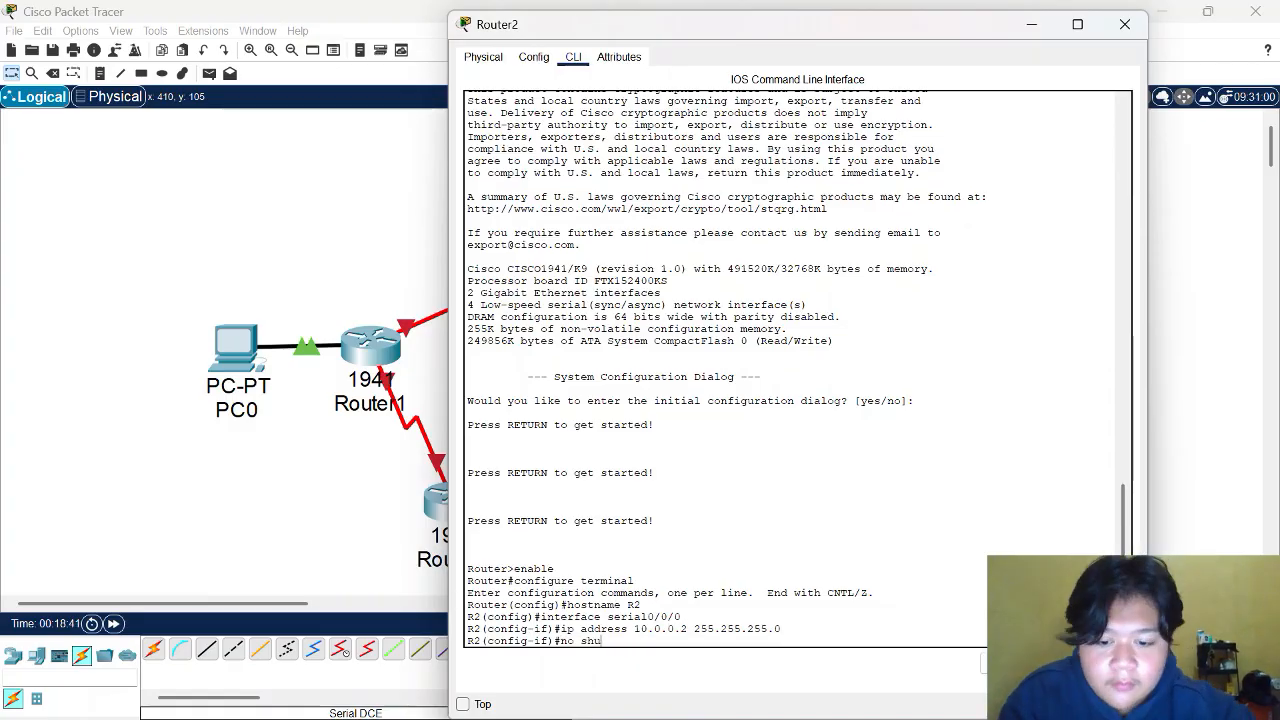
key(Return)
text(exit)
key(Return)
Step: Assign 10.0.2.1 with mask 255.255.255.0 to R2's serial0/0/1 interface, enable it with no shutdown, and exit interface configuration
text(interface)
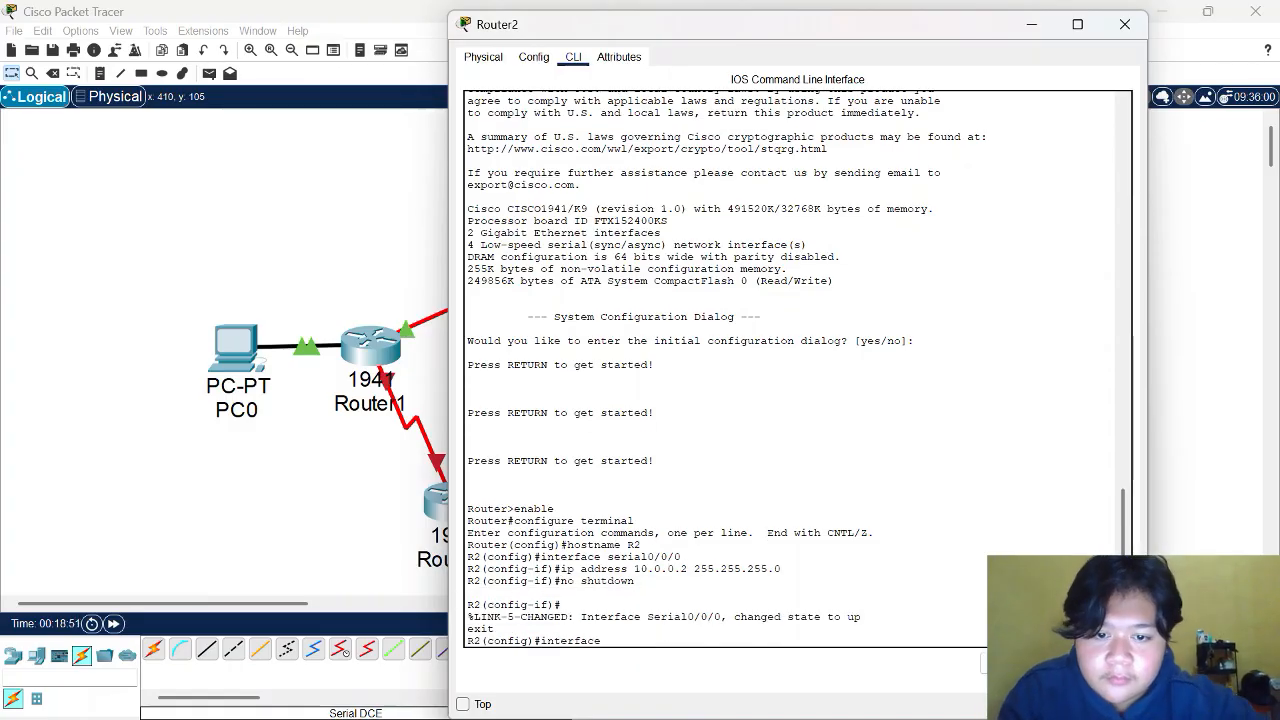
text( serial0/0/1)
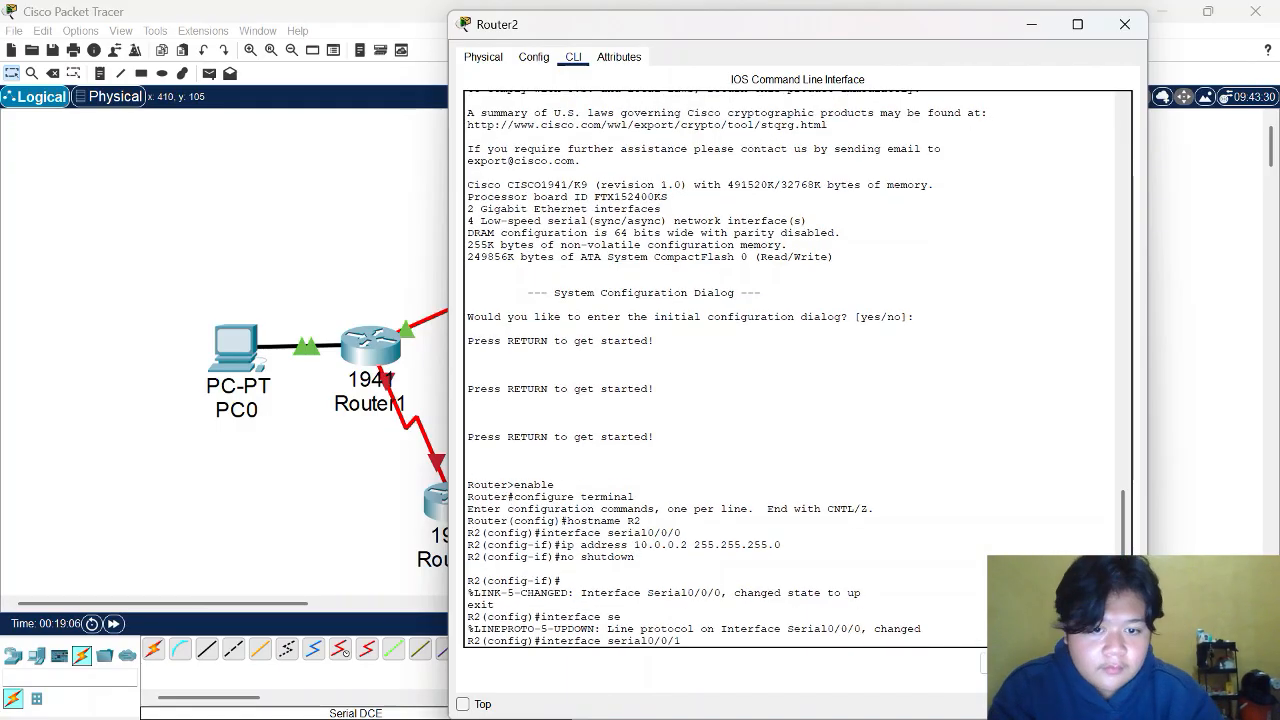
key(Return)
text(ip address 10)
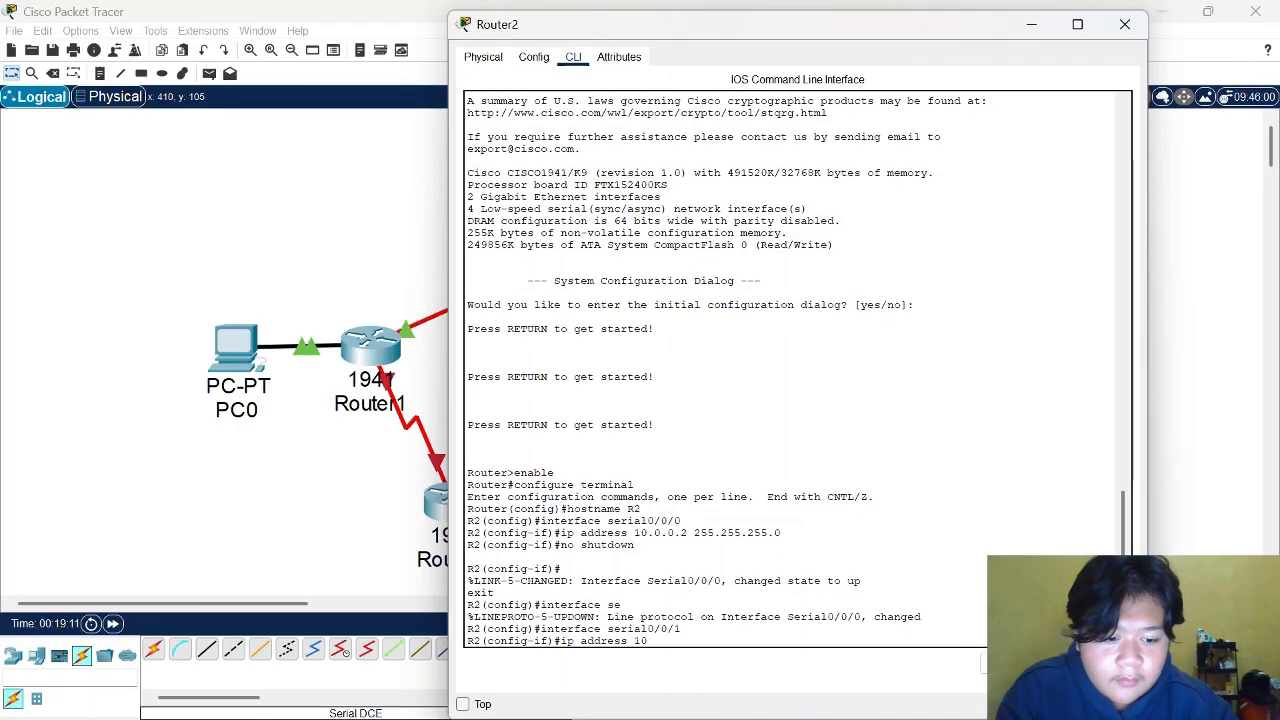
text(.0.2.1 255.255.255.0)
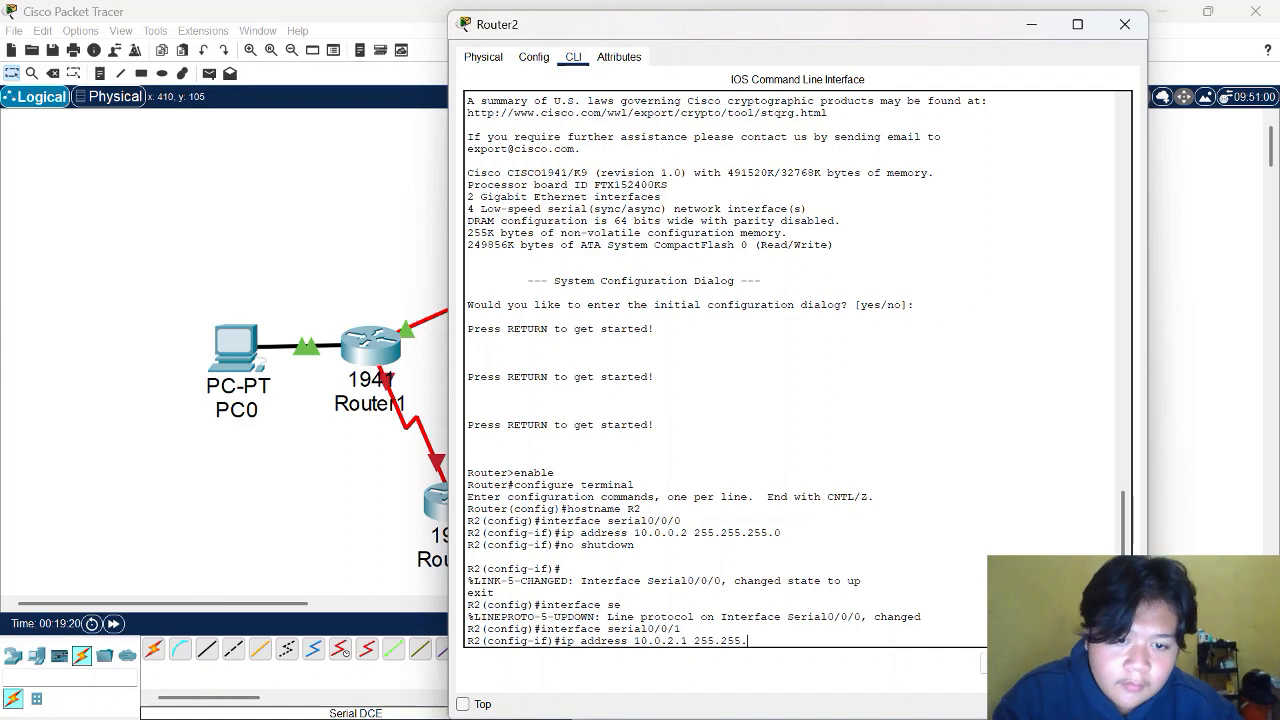
key(Return)
text(no shutdown)
key(Return)
text(exit)
key(Return)
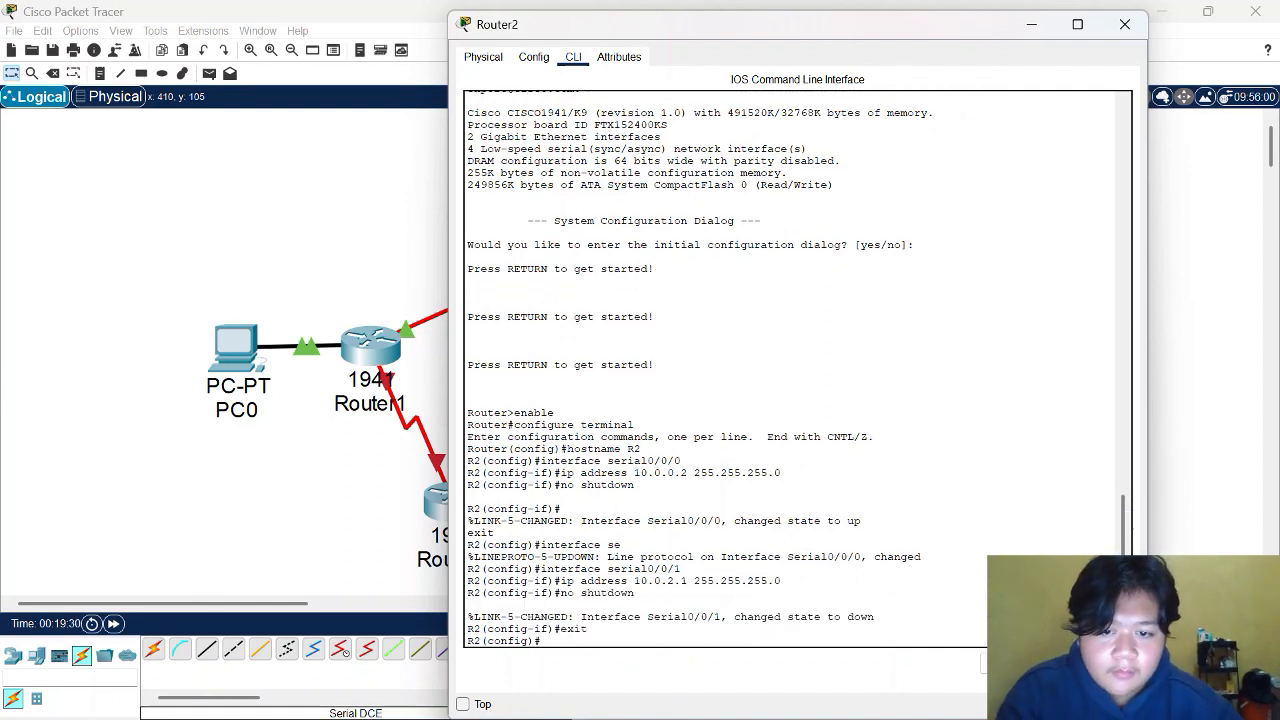
Step: Configure RIP version 2 on R2 and add the networks 10.0.0.0 and 10.0.2.0
text(router rip)
key(Return)
text(version 2)
key(Return)
text(net)
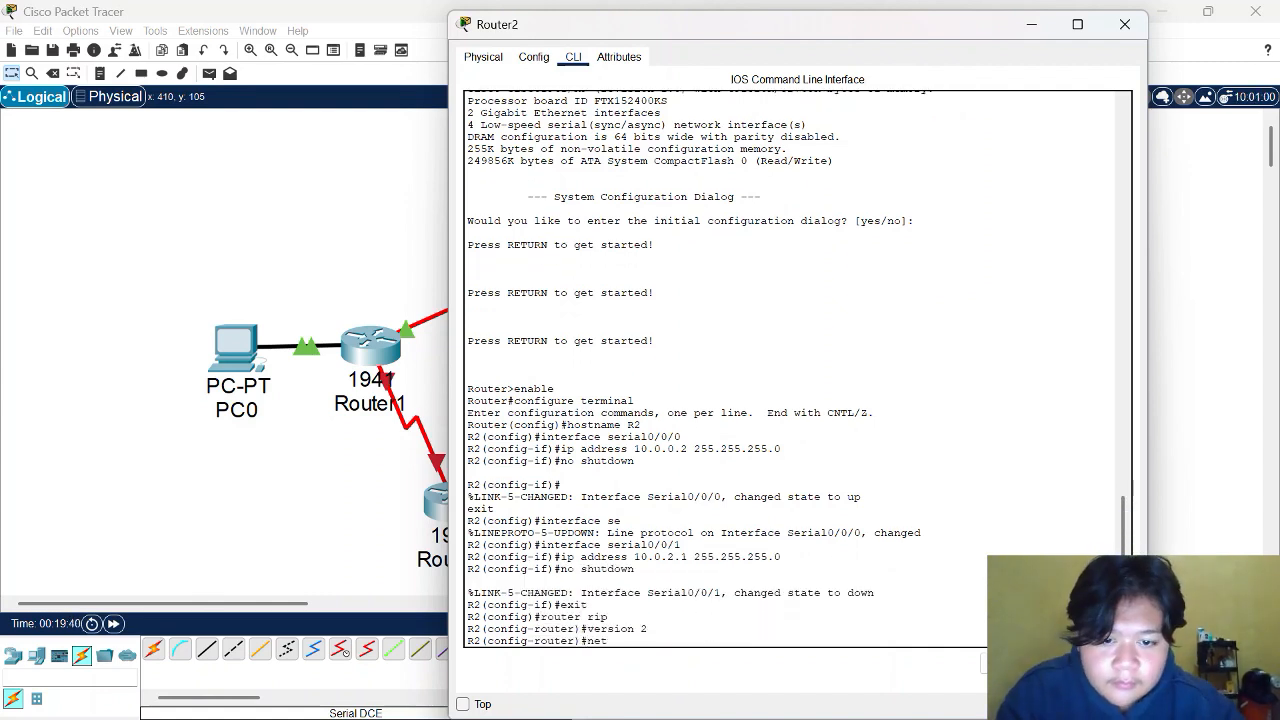
text(work 10.0.0.0)
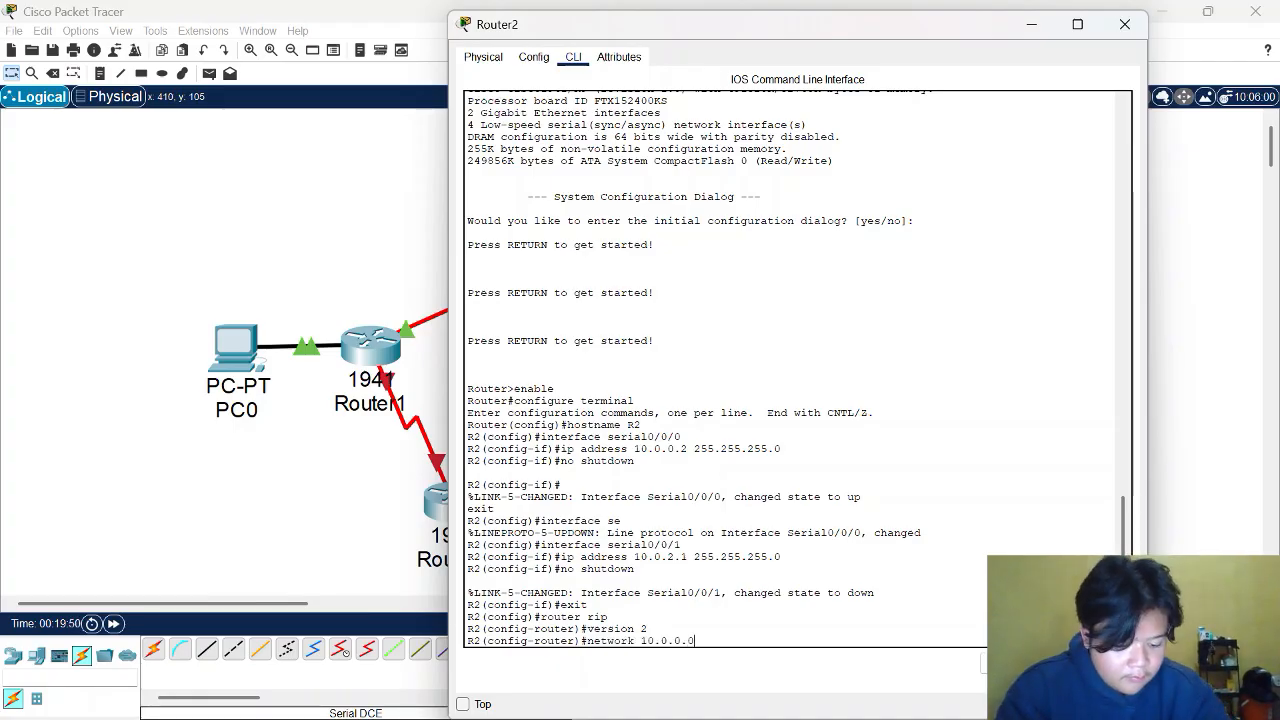
key(Return)
text(network 10.0.2.0)
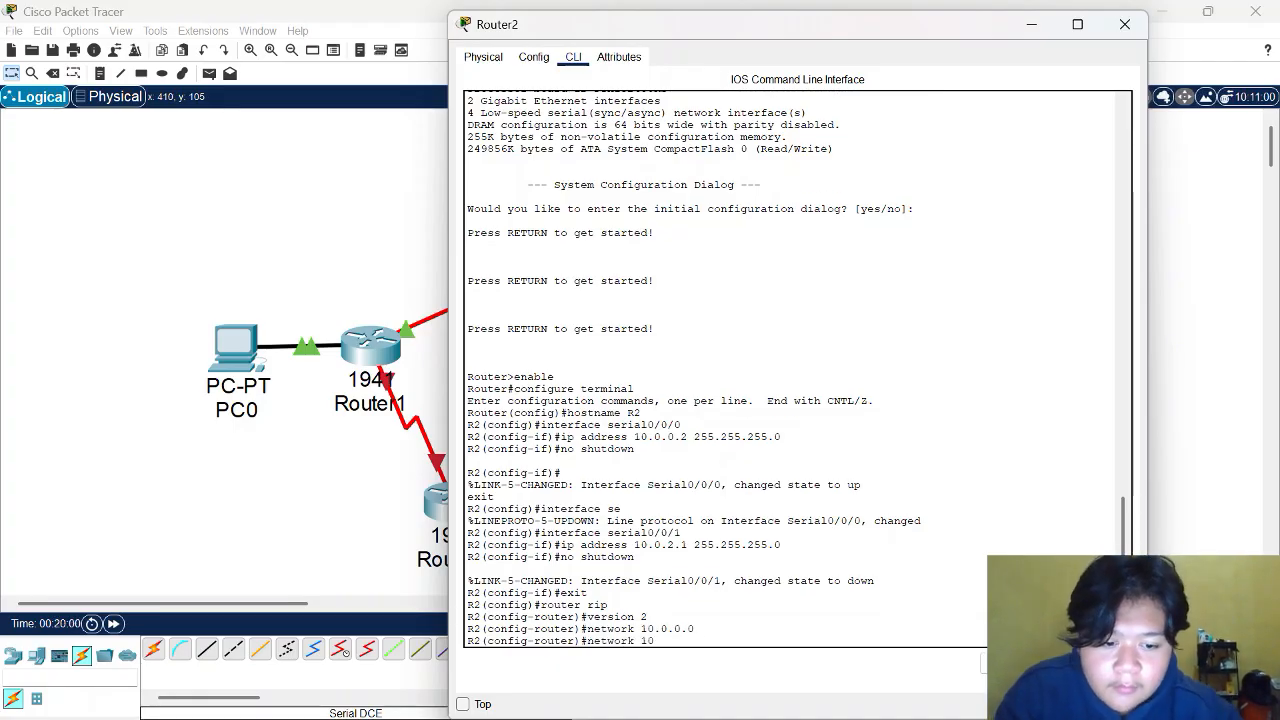
key(Return)
Step: Disable RIP route summarization on R2 with no auto-summary, then end configuration mode and close the Router2 window
text(no auto)
key(Tab)
key(Return)
text(end)
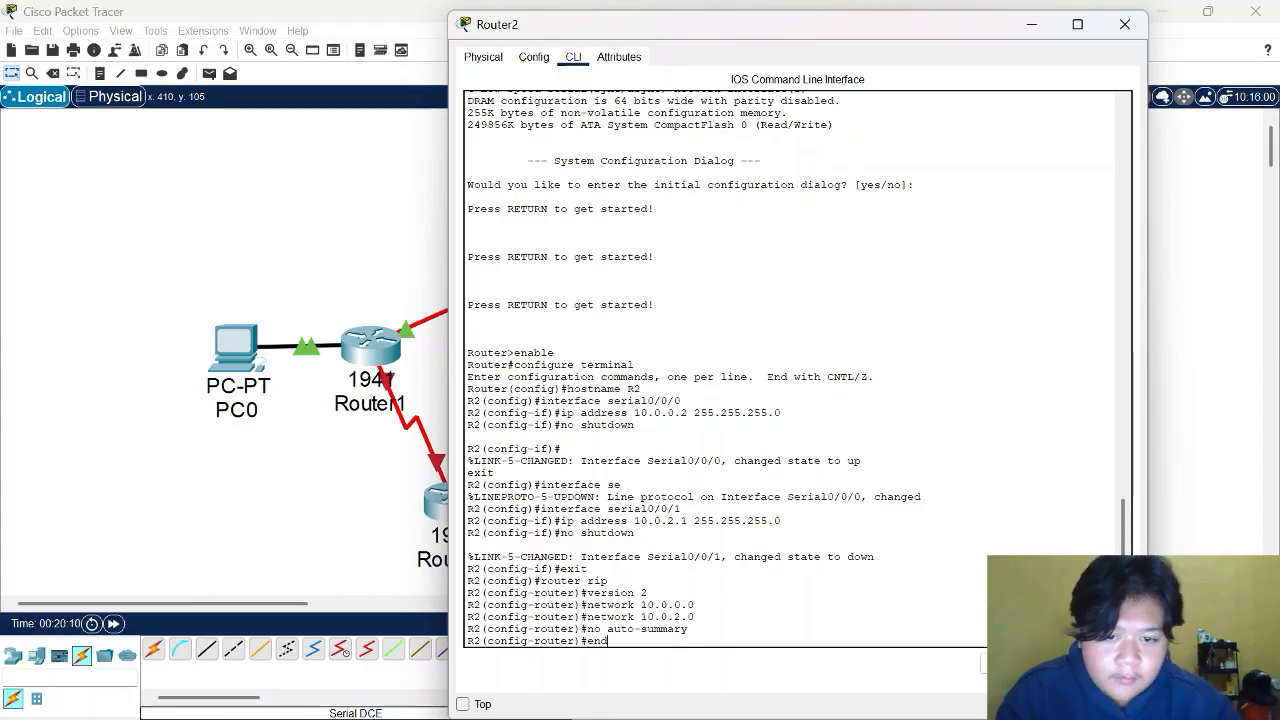
key(Return)
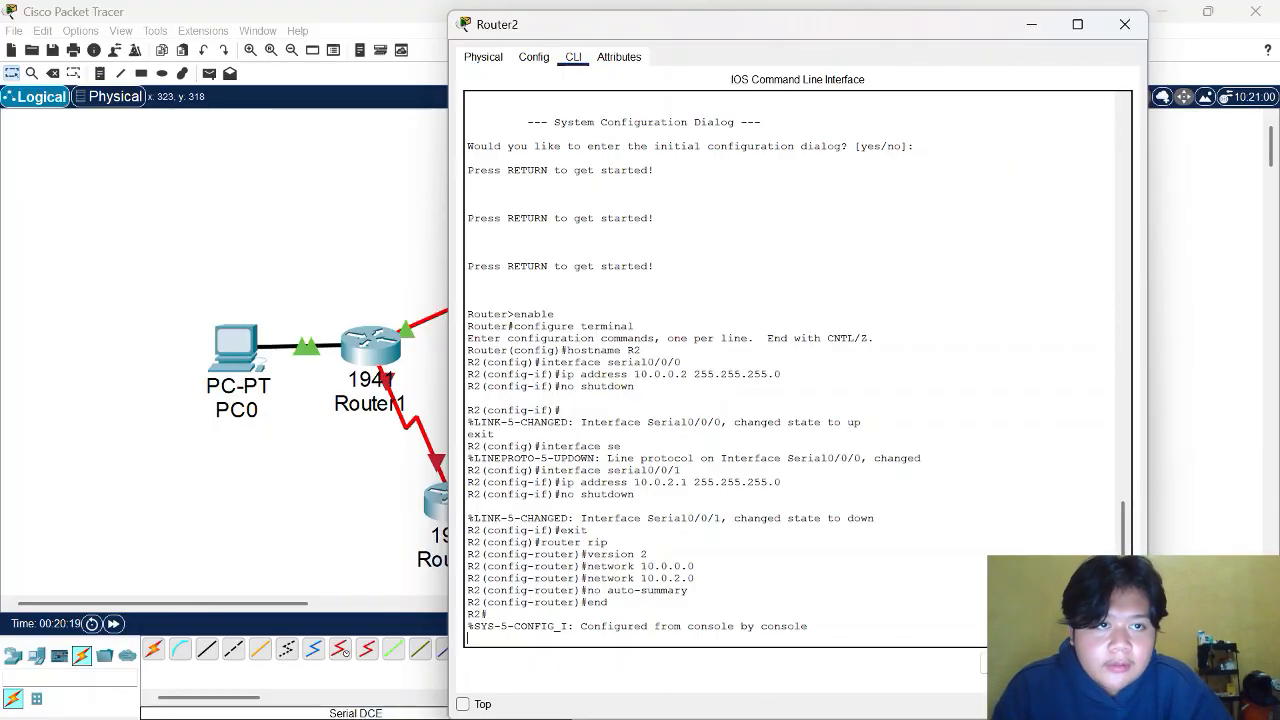
click(1127, 26)
Step: Open Router3's command line, enter global configuration mode through enable and configure terminal, and set its hostname to R3
click(455, 505)
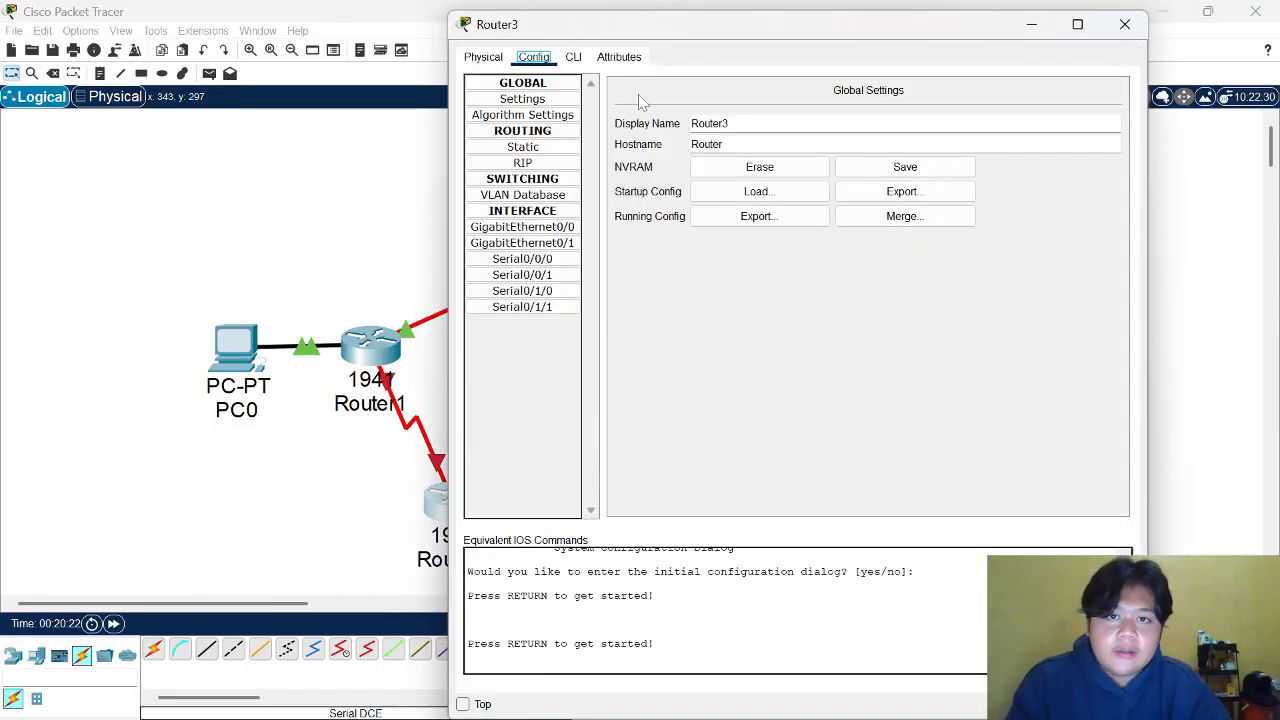
click(573, 58)
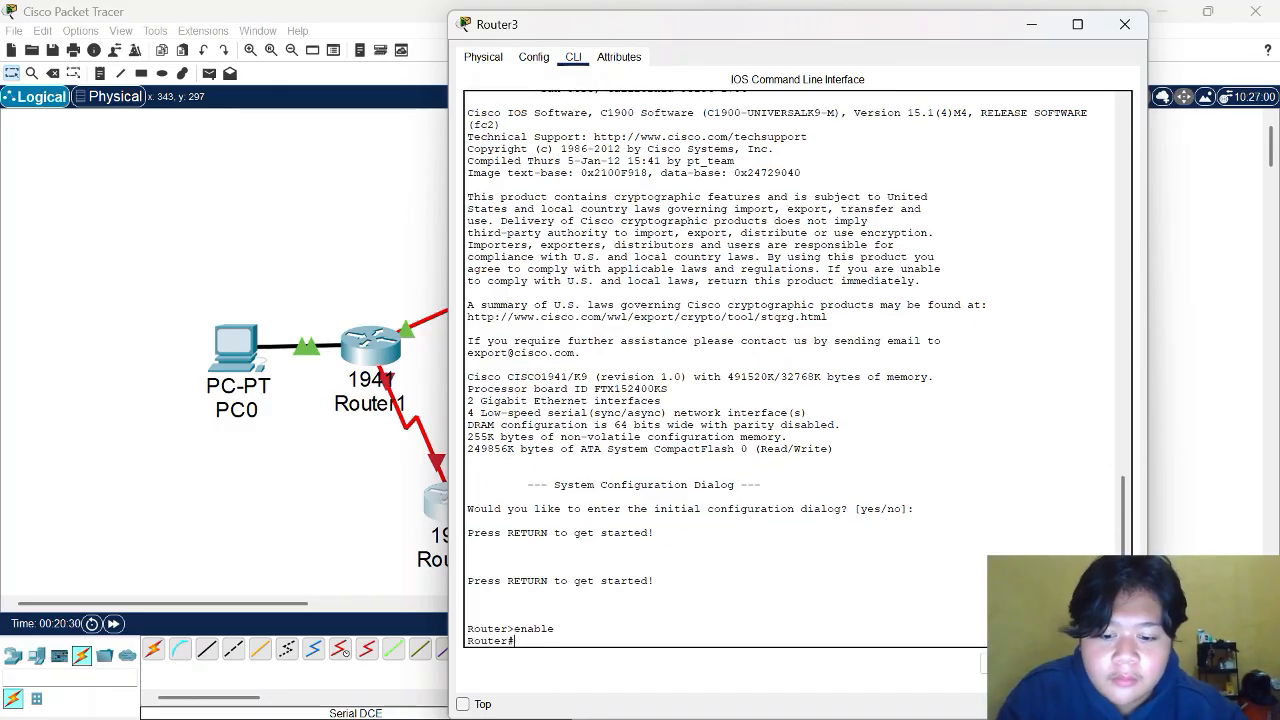
text(configure terminal)
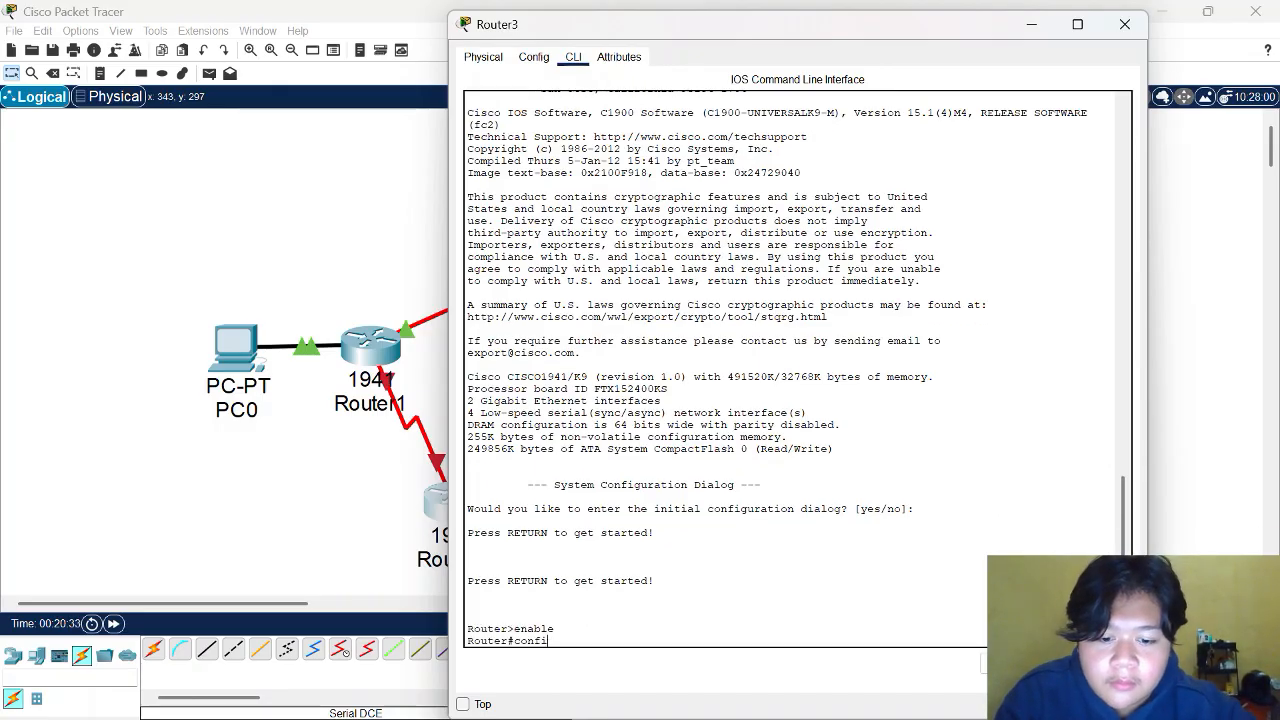
key(Return)
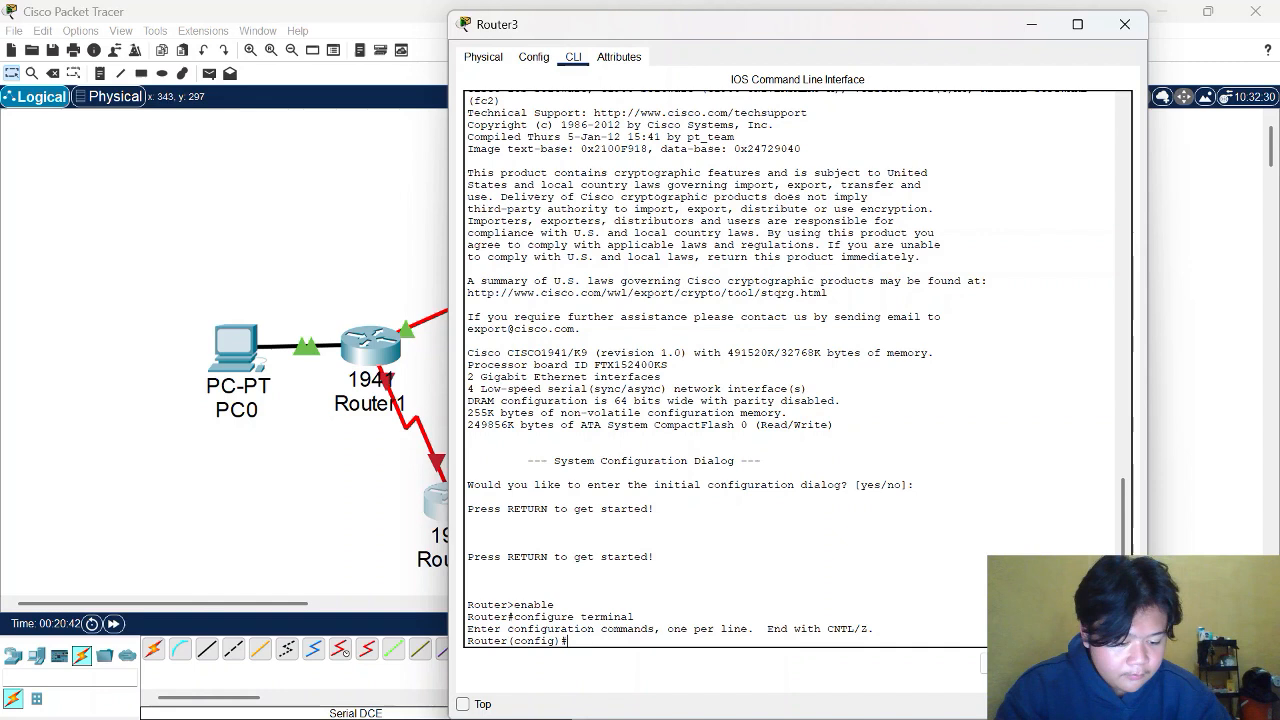
text(hostname R3)
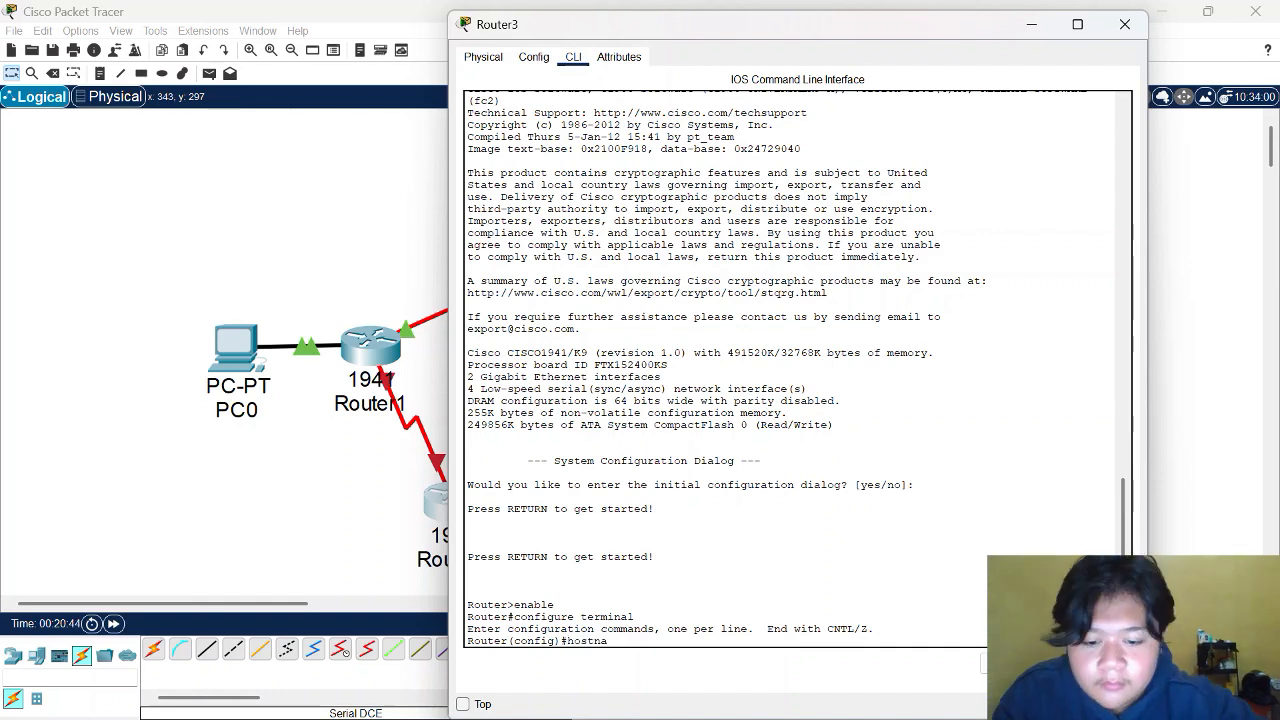
key(Return)
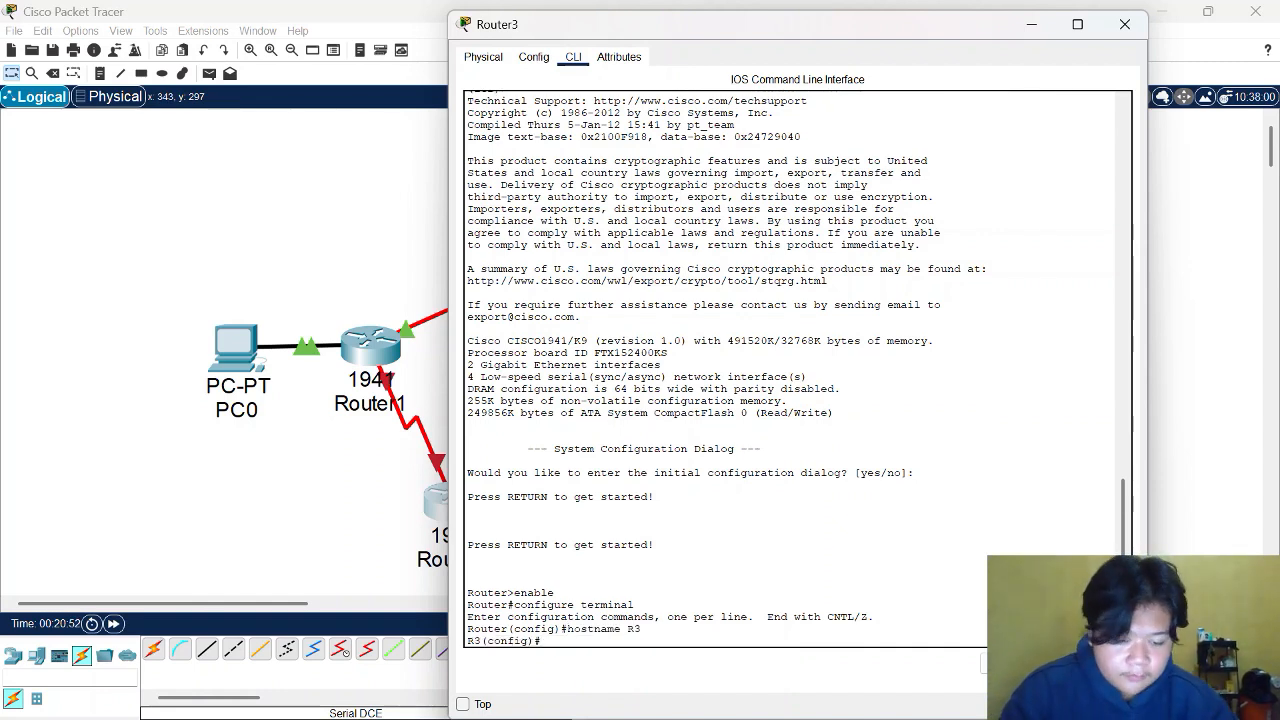
Step: Assign 10.0.1.2 with mask 255.255.255.0 to R3's serial0/0/0 interface, enable it with no shutdown, and exit interface configuration
text(interface serial 0/0/0)
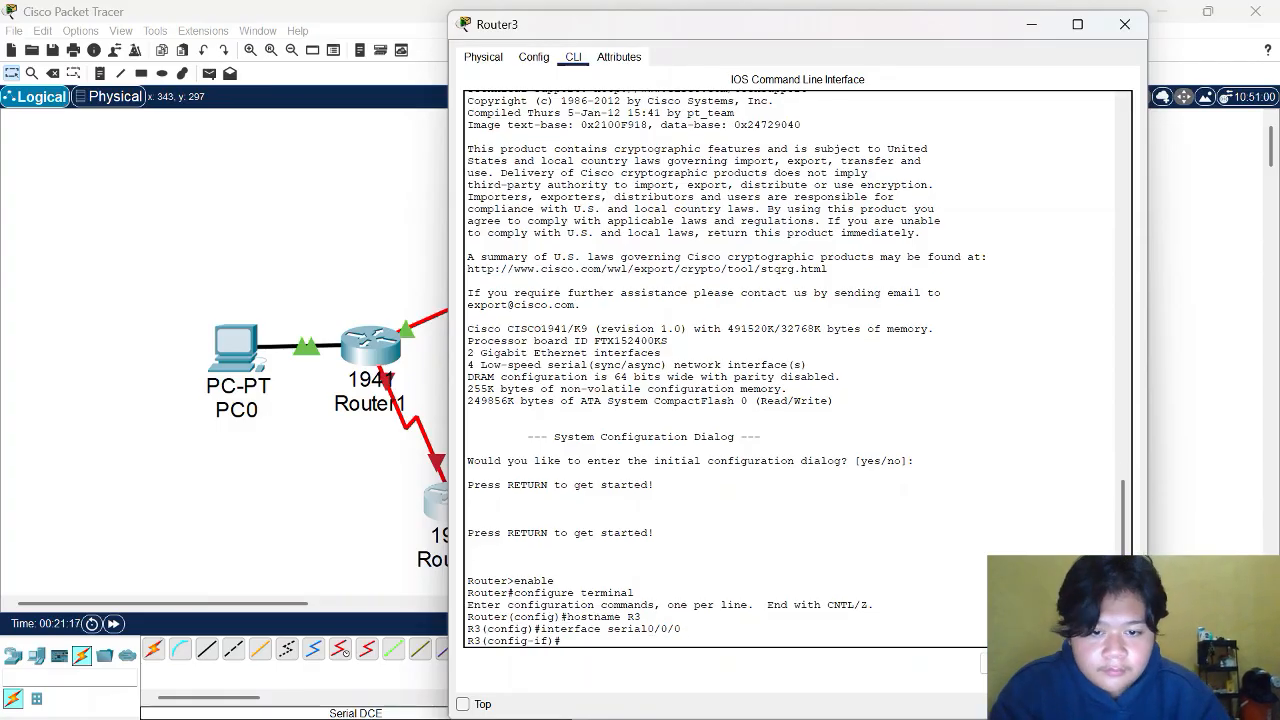
text(ip address)
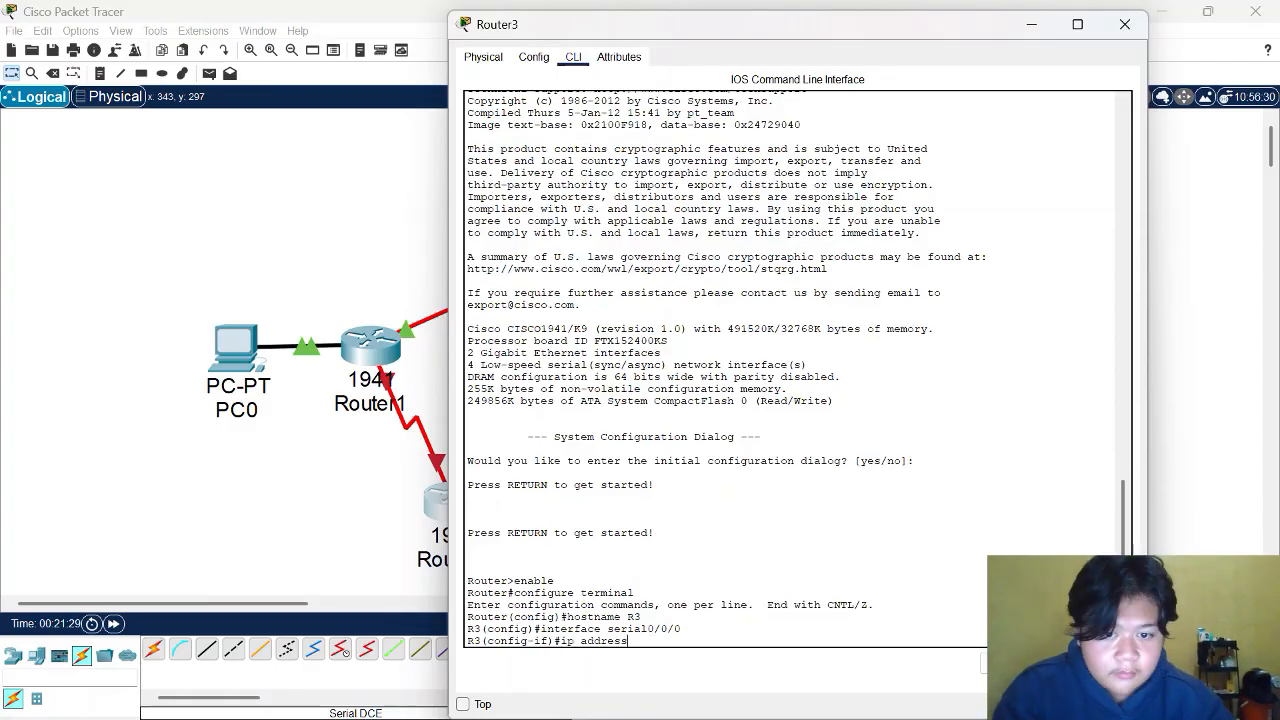
text(10)
text(.0.1.2)
text(255.255.255.0)
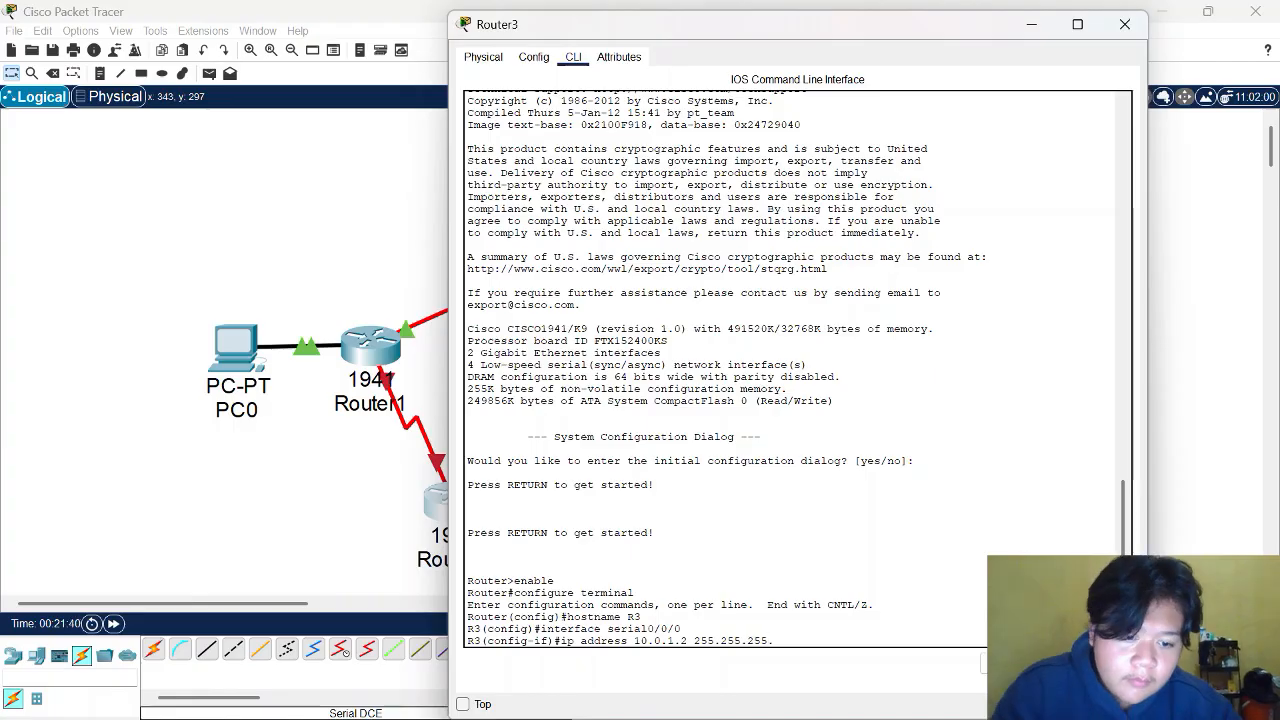
key(Return)
text(no)
text(shutdown)
key(Return)
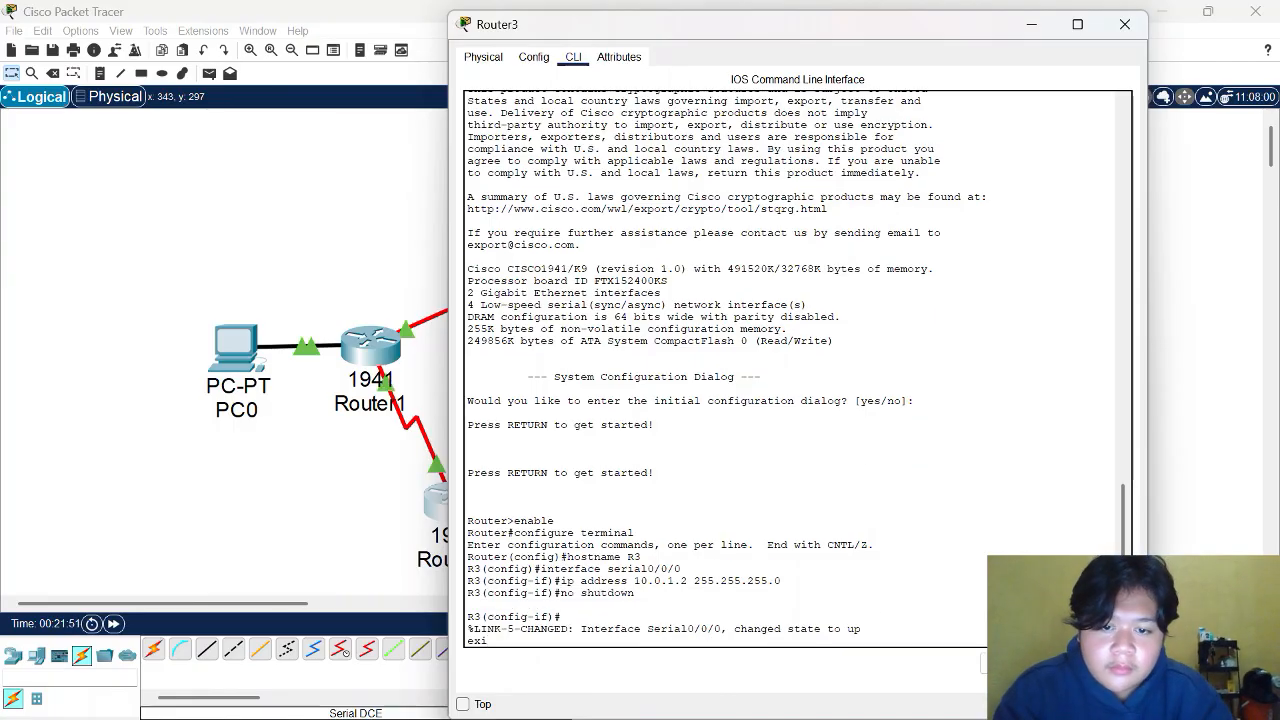
key(Return)
text(exit)
key(Return)
key(Return)
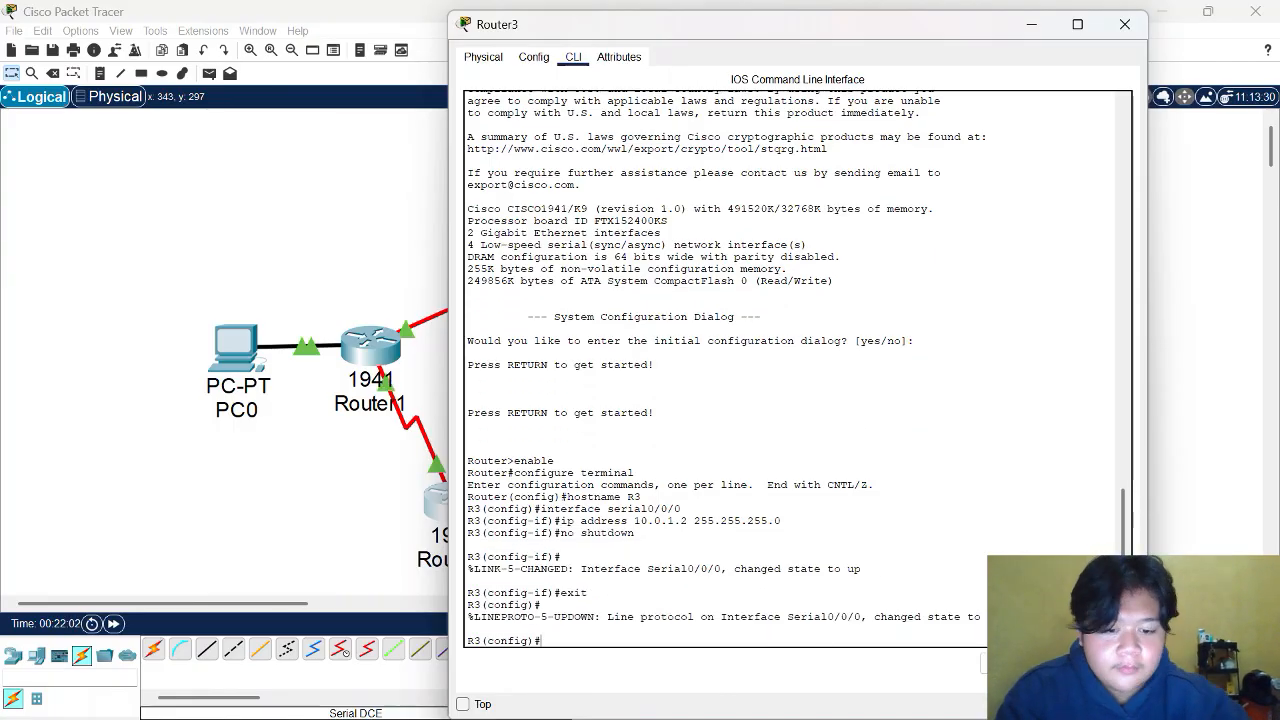
Step: Assign 10.0.3.1 with mask 255.255.255.0 to R3's serial0/0/1 interface, enable it with no shutdown, and exit interface configuration
text(interface serial0/0/1)
key(Return)
text(ip)
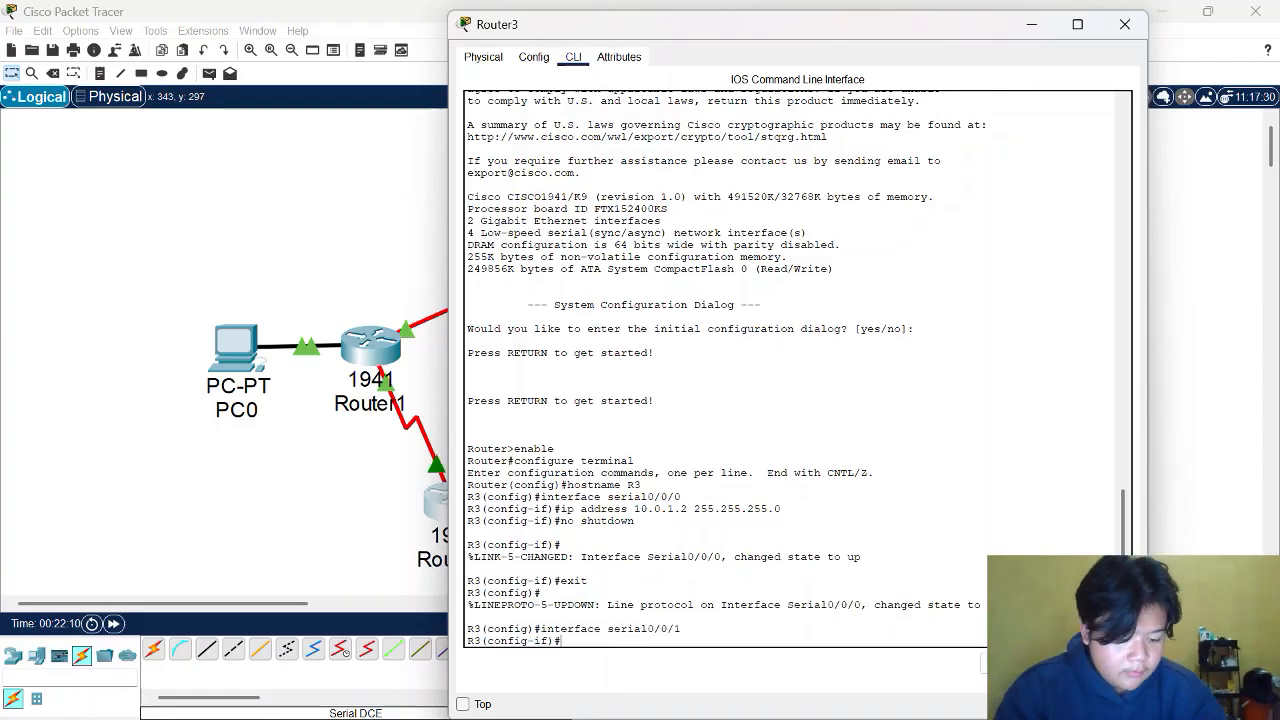
text( address)
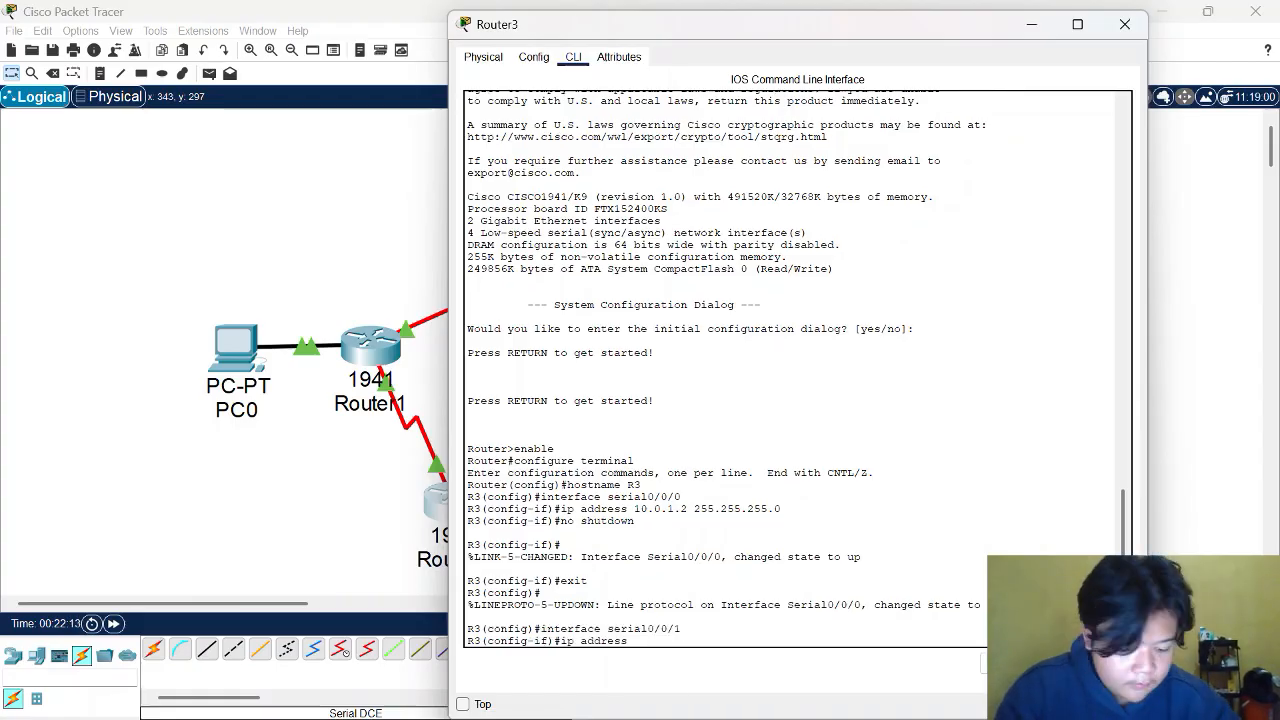
text( 10.0.3.1 255.255.255.0)
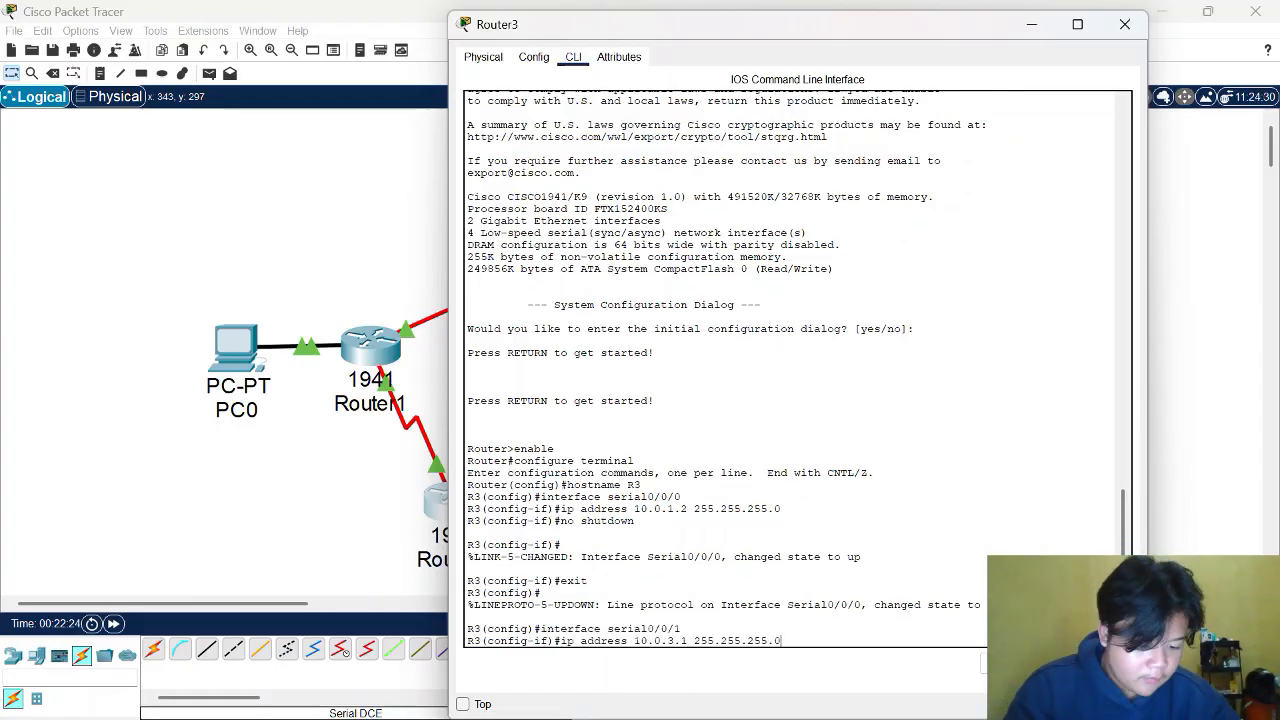
key(Return)
text(no shutdown)
key(Return)
text(exit)
key(Return)
Step: Configure RIP version 2 on R3 and add the networks 10.0.1.0 and 10.0.3.0
text(router rip)
key(Return)
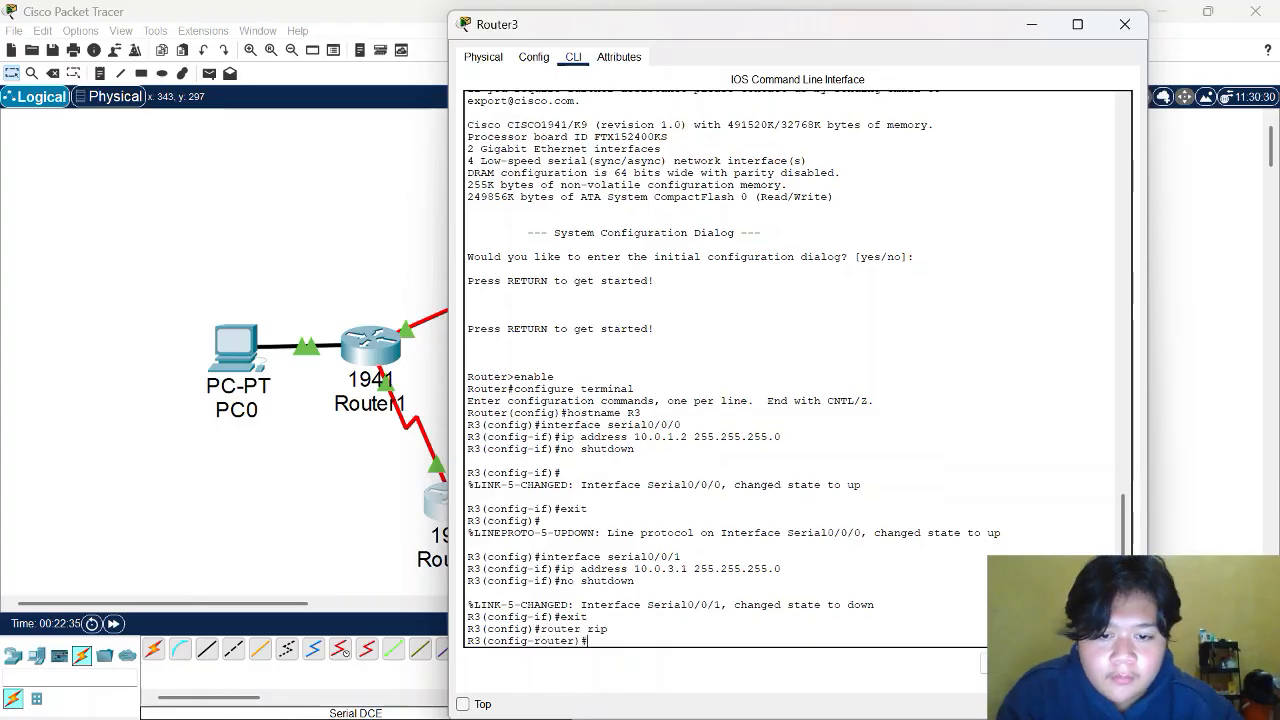
text(version 2)
key(Return)
text(network 10)
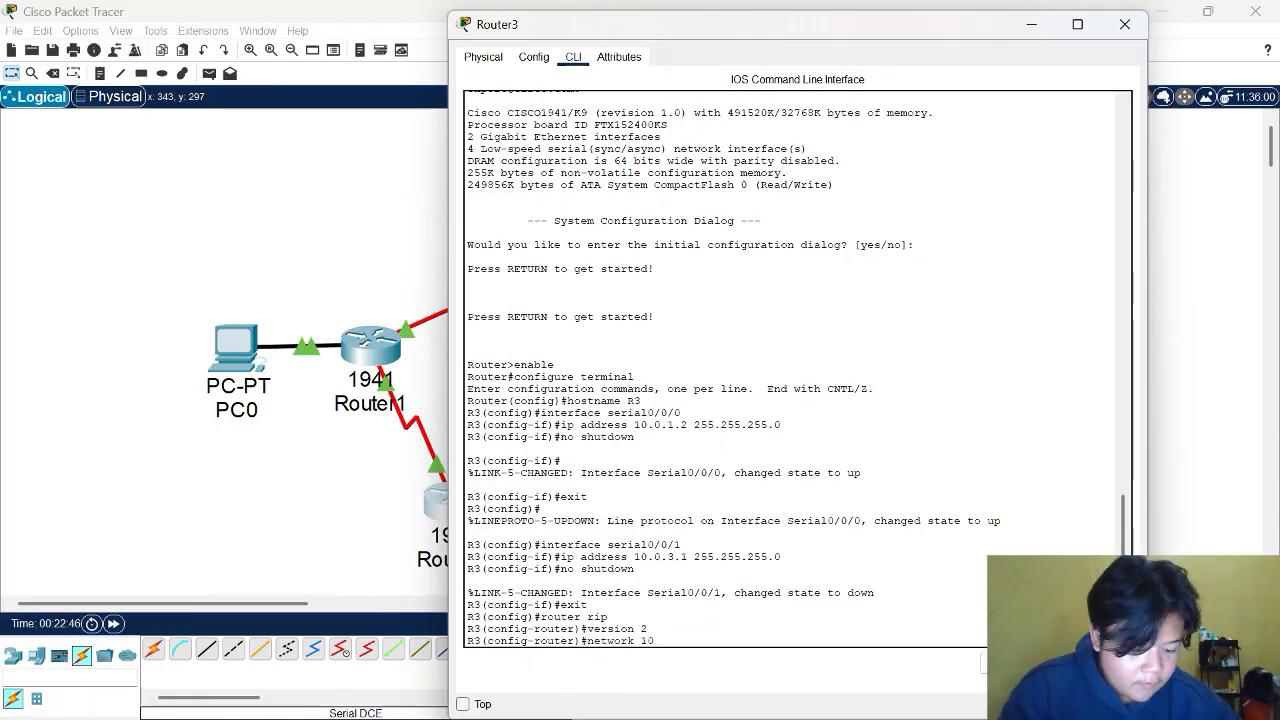
text(.0.1.0)
key(Return)
text(network 10.0.3.0)
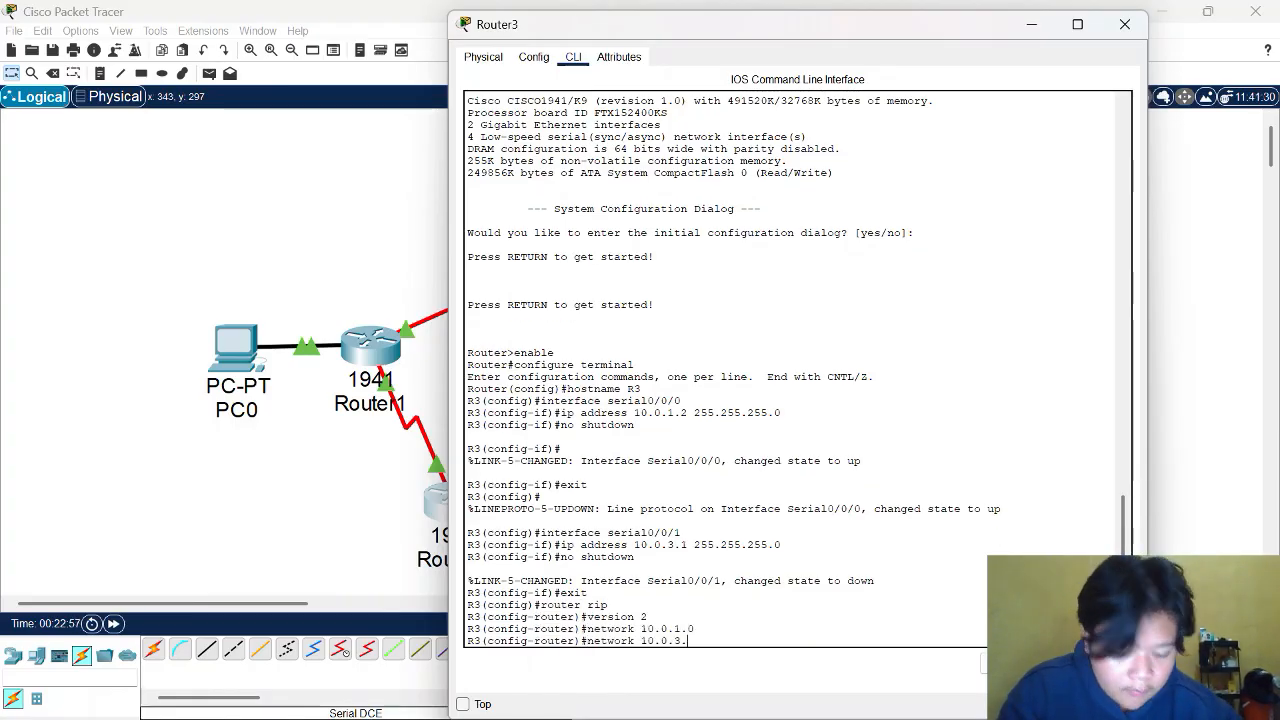
key(Return)
Step: Disable RIP route summarization on R3 with no auto-summary, then end configuration mode and close the Router3 window
text(no auto-summary)
key(Return)
text(end)
key(Return)
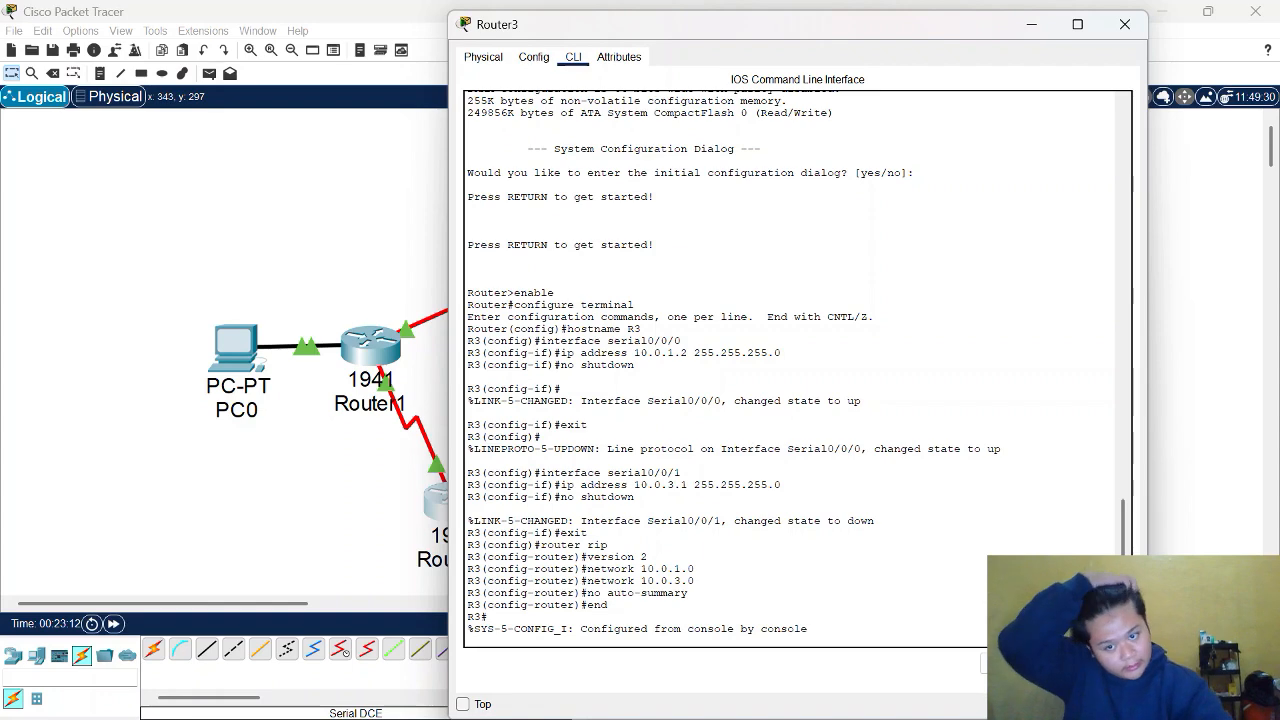
click(1125, 24)
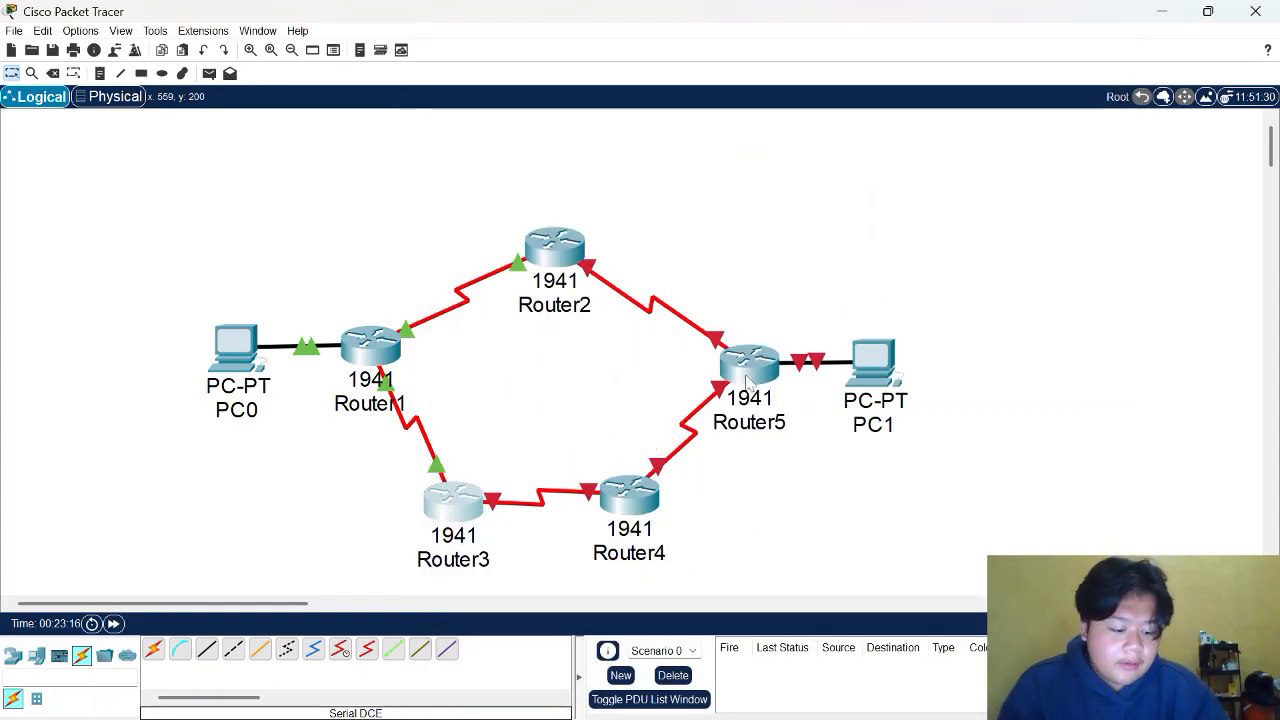
Step: Remove the number from the display name of the router beside PC1 and rename the lower router, Router4, as Router5
mouse_move(746, 382)
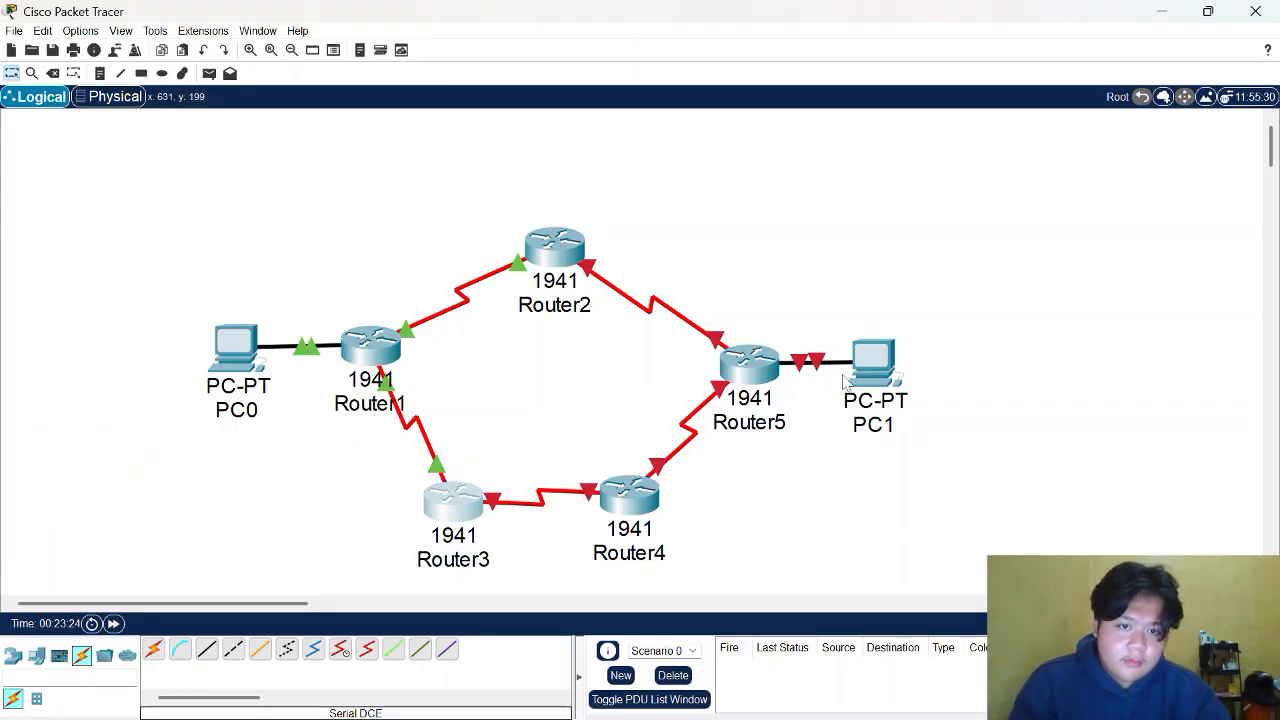
click(752, 370)
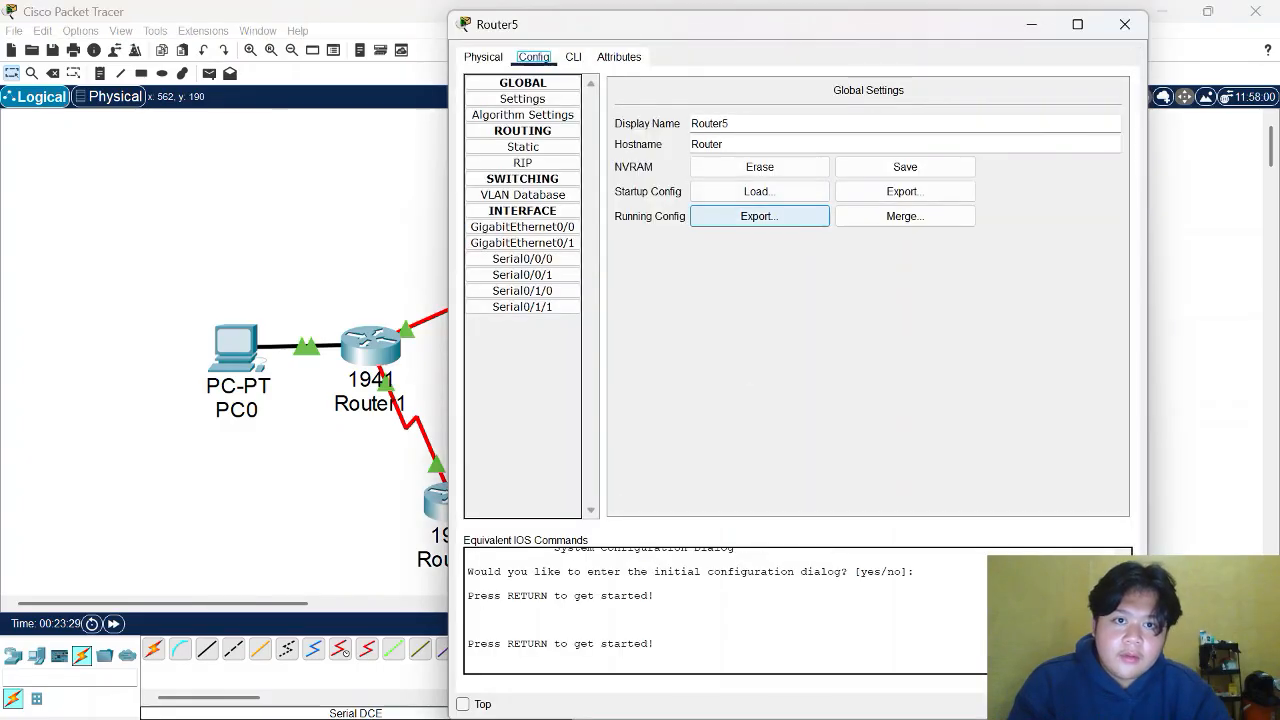
click(752, 124)
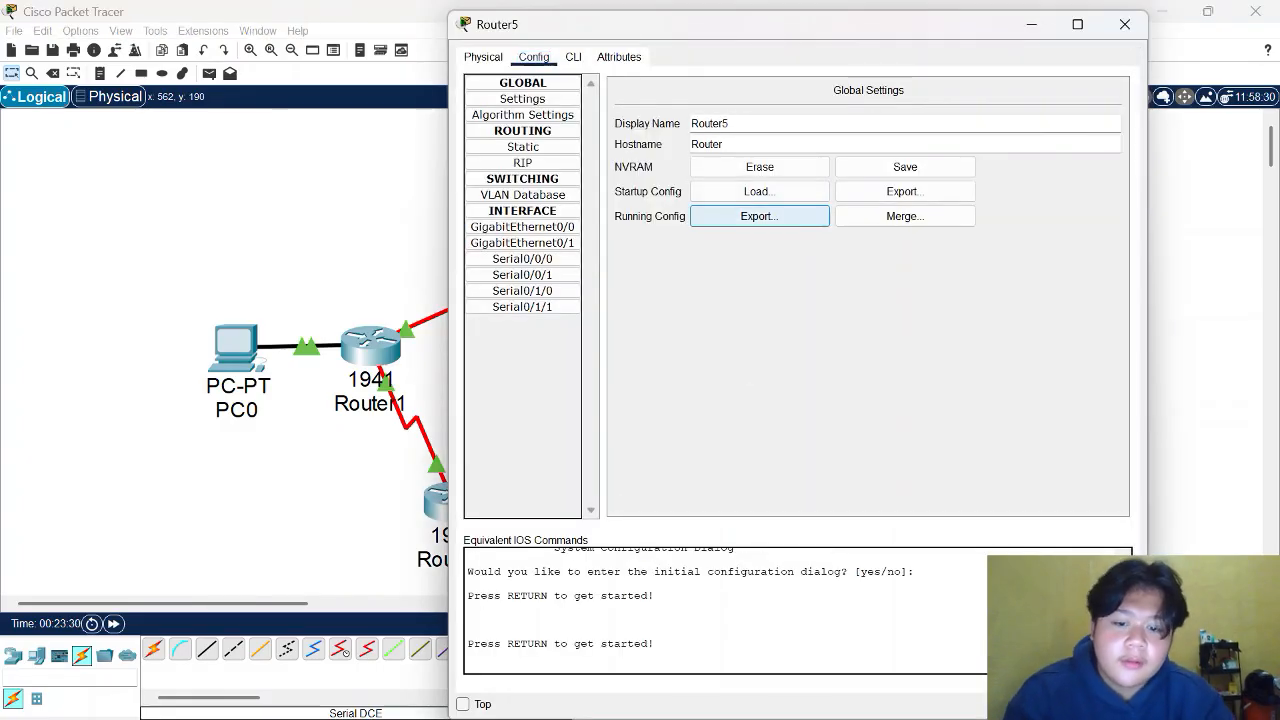
key(BackSpace)
text(4)
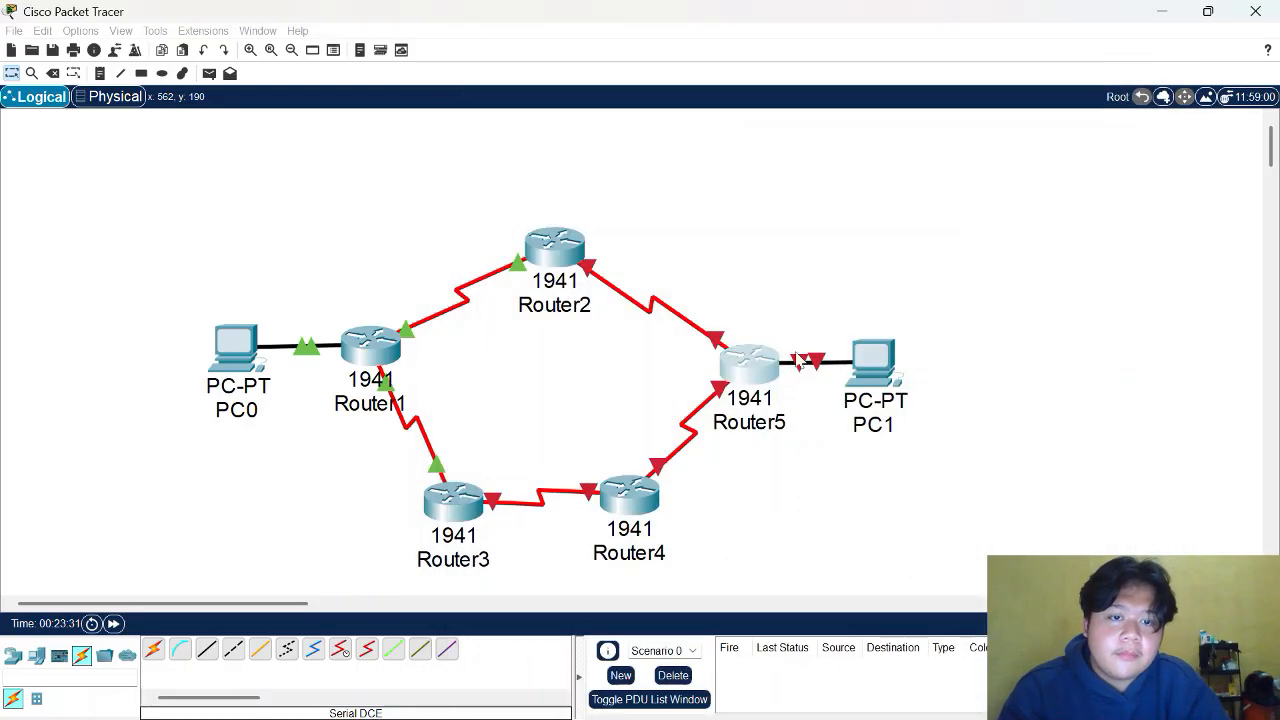
click(1124, 24)
click(655, 482)
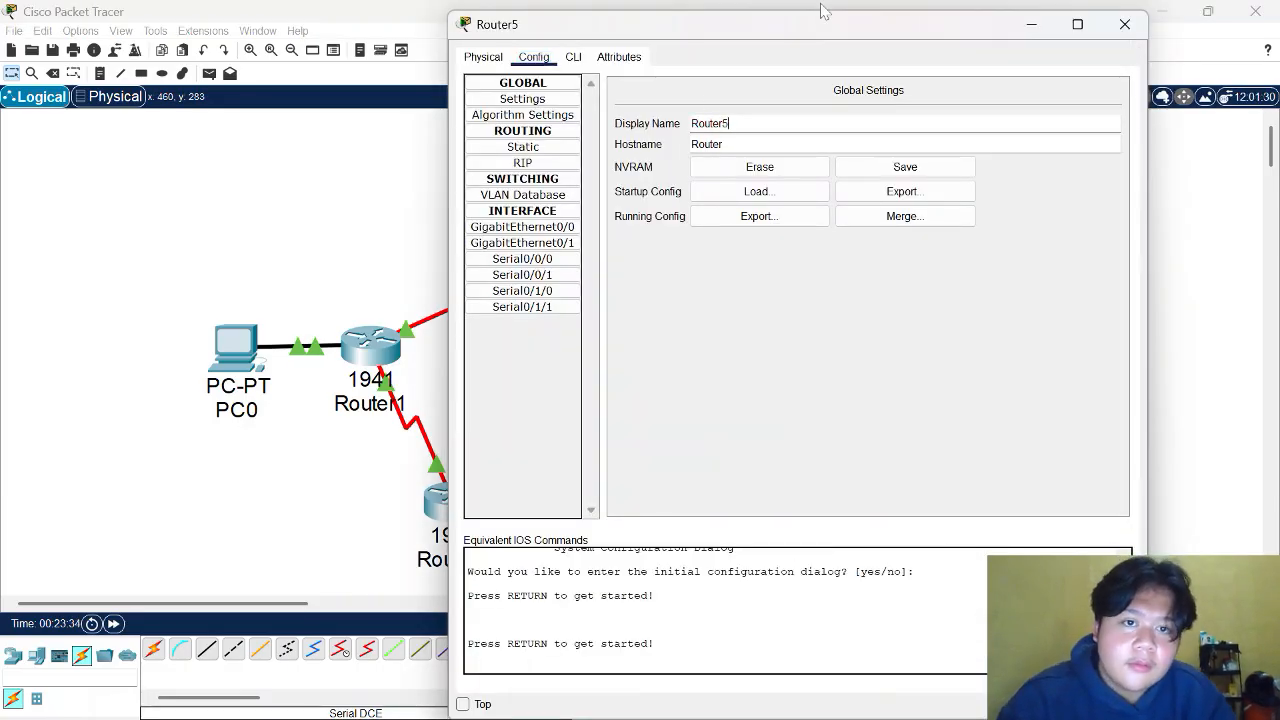
click(1124, 24)
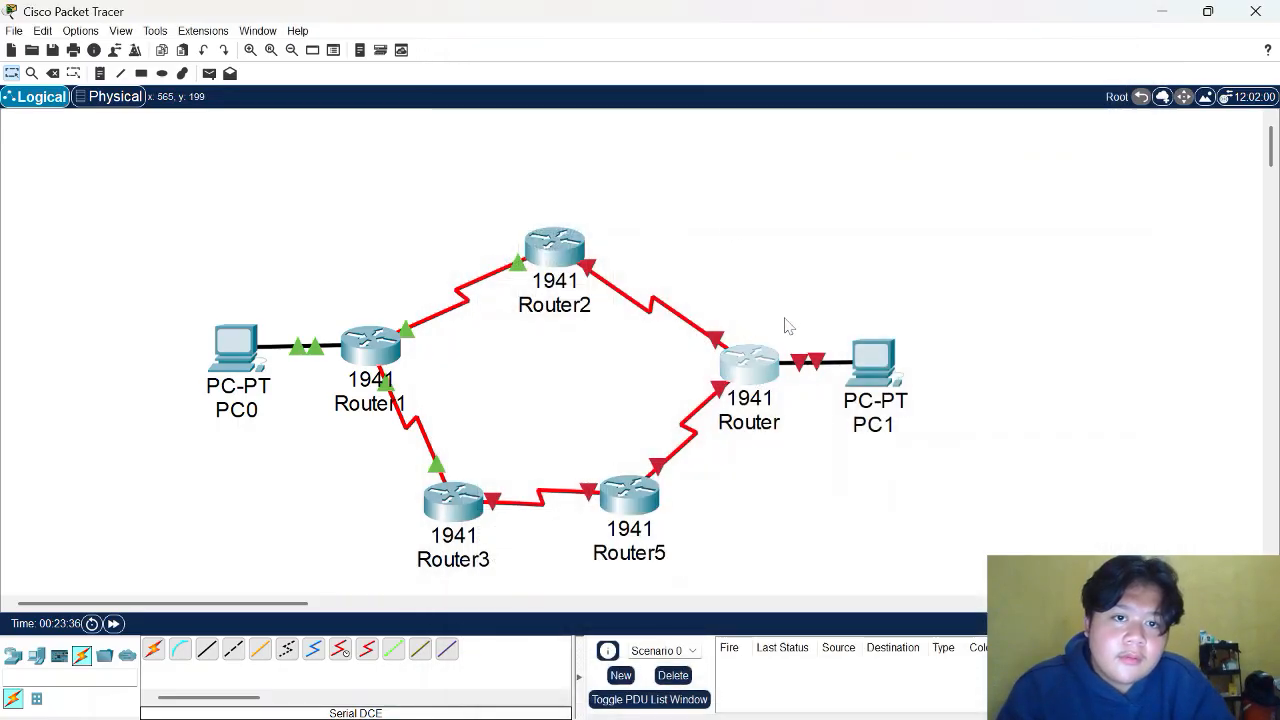
Step: Set the display name of the router beside PC1 to Router4, leaving its hostname as Router, and close its window
click(748, 365)
click(764, 144)
text(4)
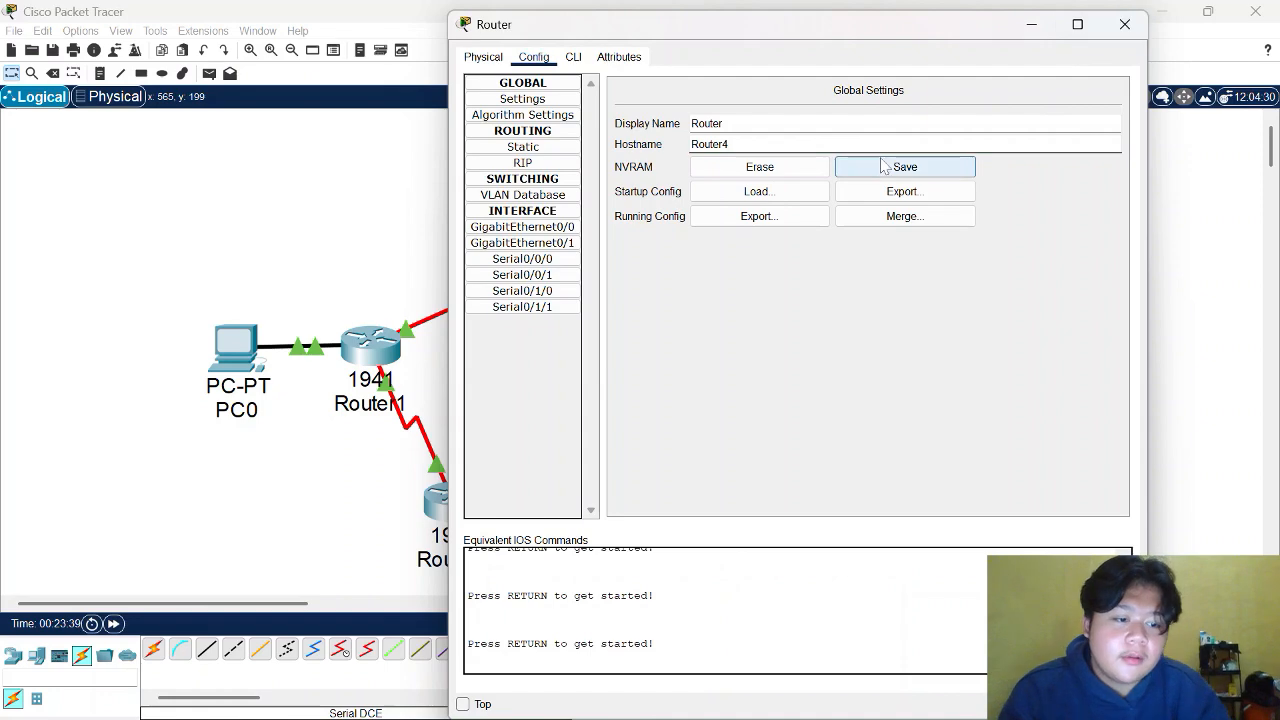
key(BackSpace)
click(872, 124)
text(4)
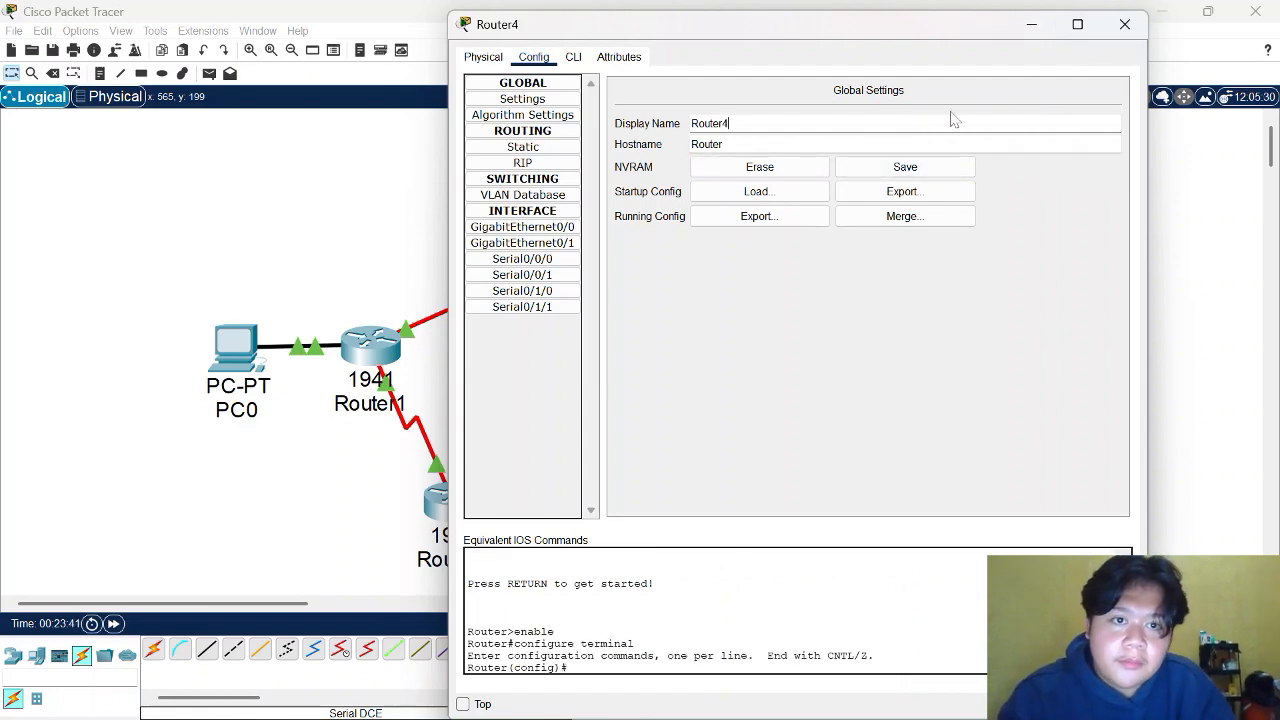
key(Return)
click(1124, 24)
Step: Open the command line of Router4, the router beside PC1
click(772, 372)
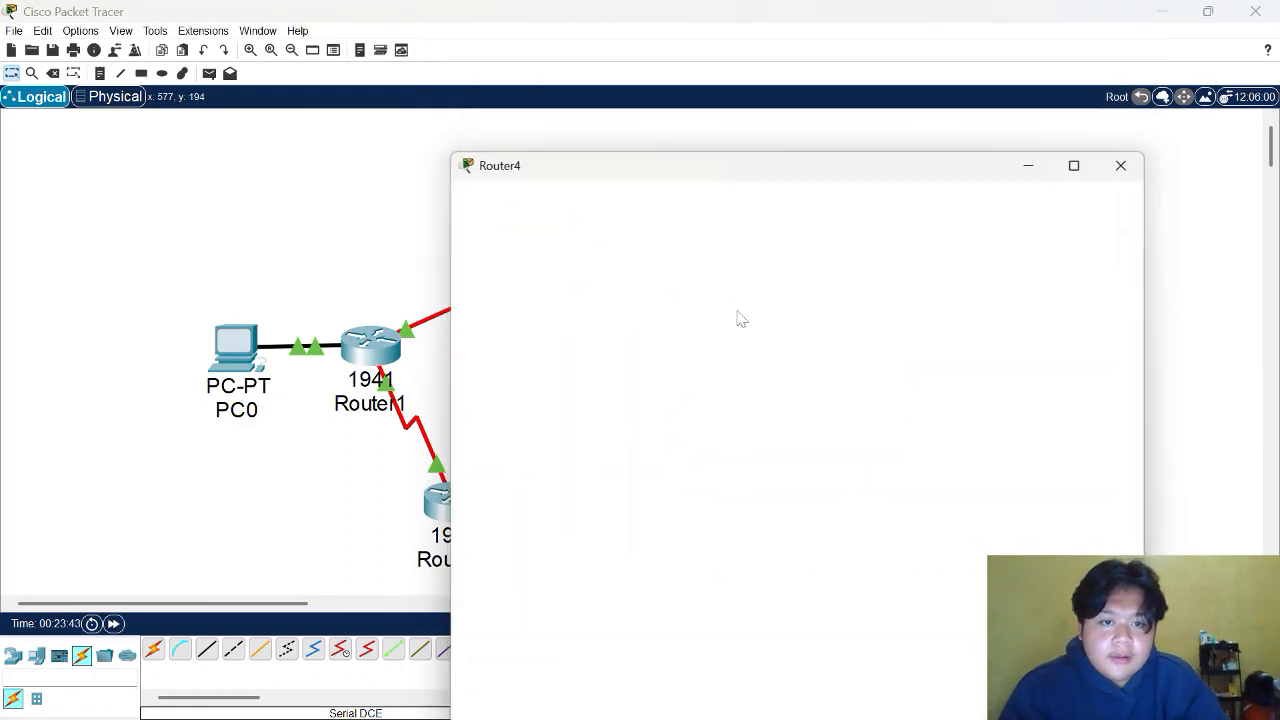
click(573, 57)
text(er>enabl)
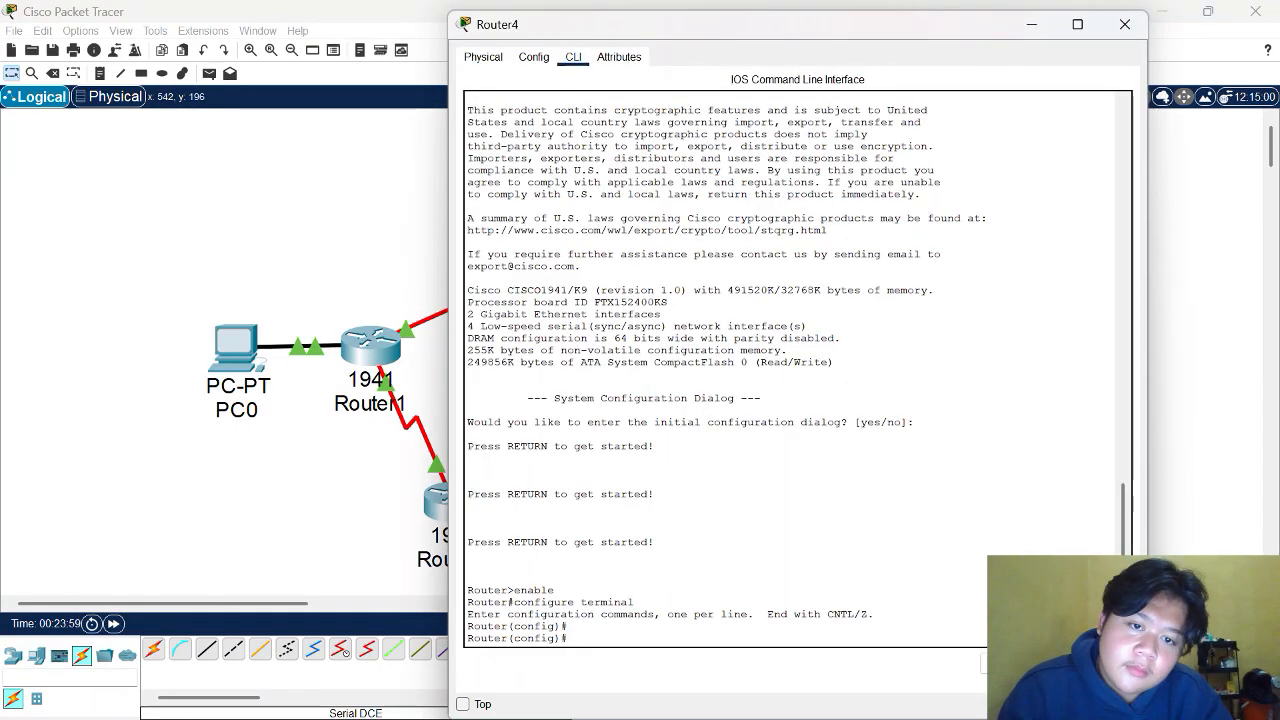
Step: Leave configuration mode on Router4 and try to set the hostname R4 from privileged mode
text(exit)
key(Return)
text(end)
key(Return)
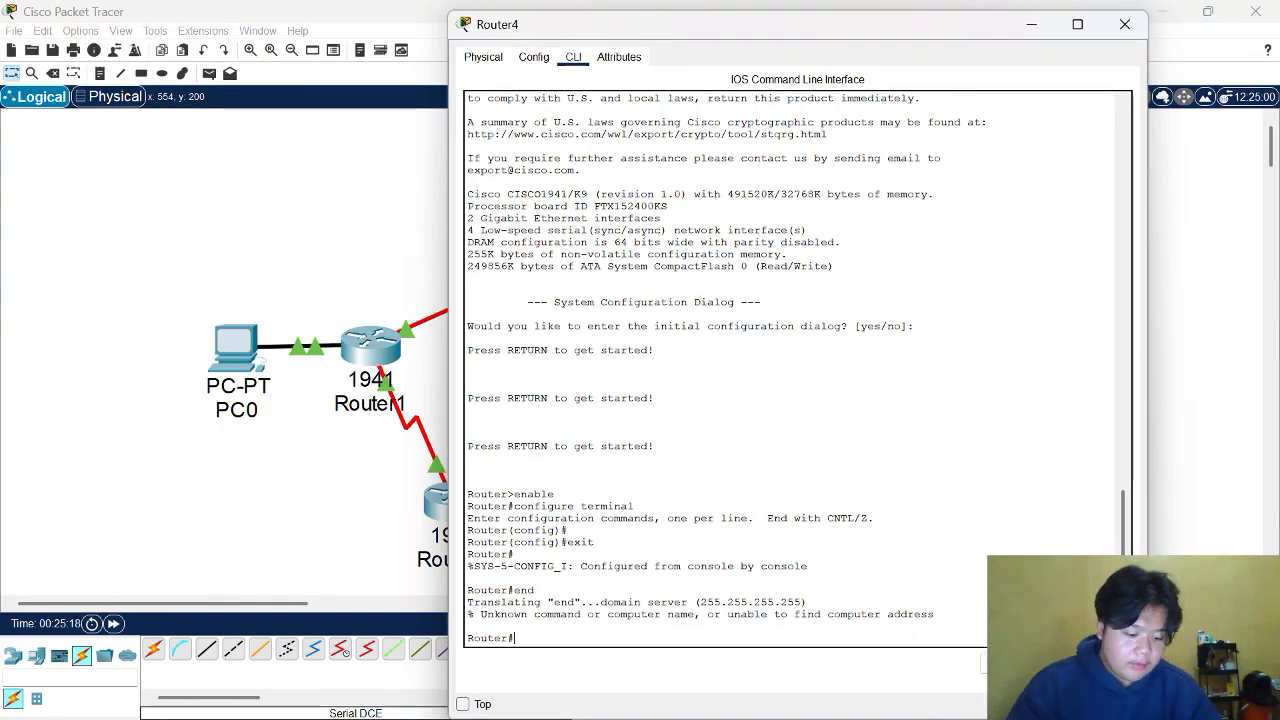
text(hostname R4)
key(Return)
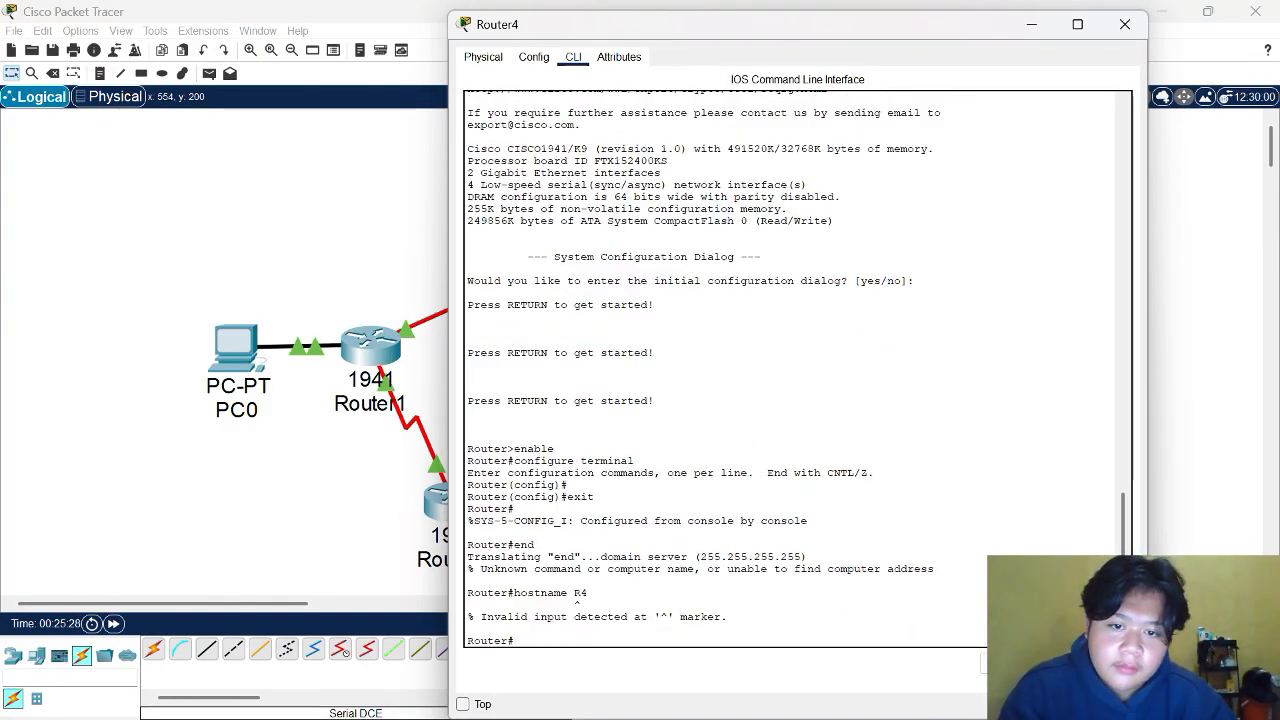
Step: Enter global configuration mode on Router4 and set its hostname to R4
text(configure terminal)
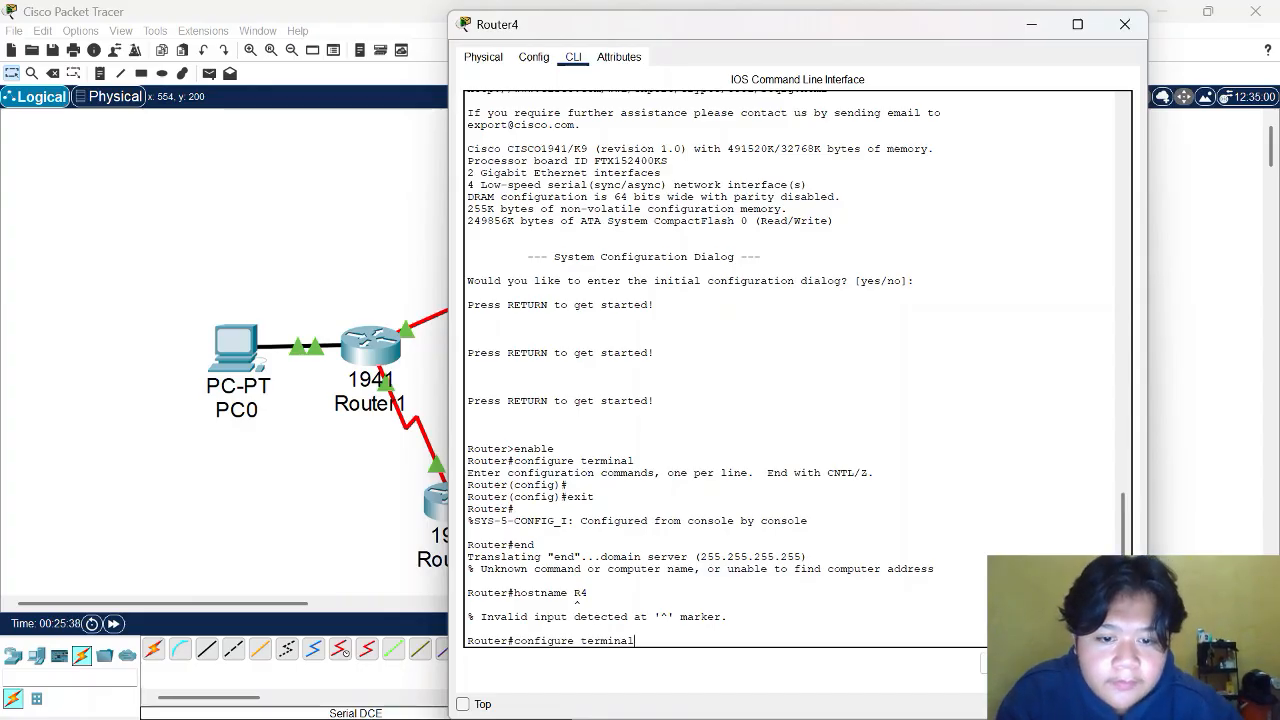
key(Return)
text(hostname R4)
key(Return)
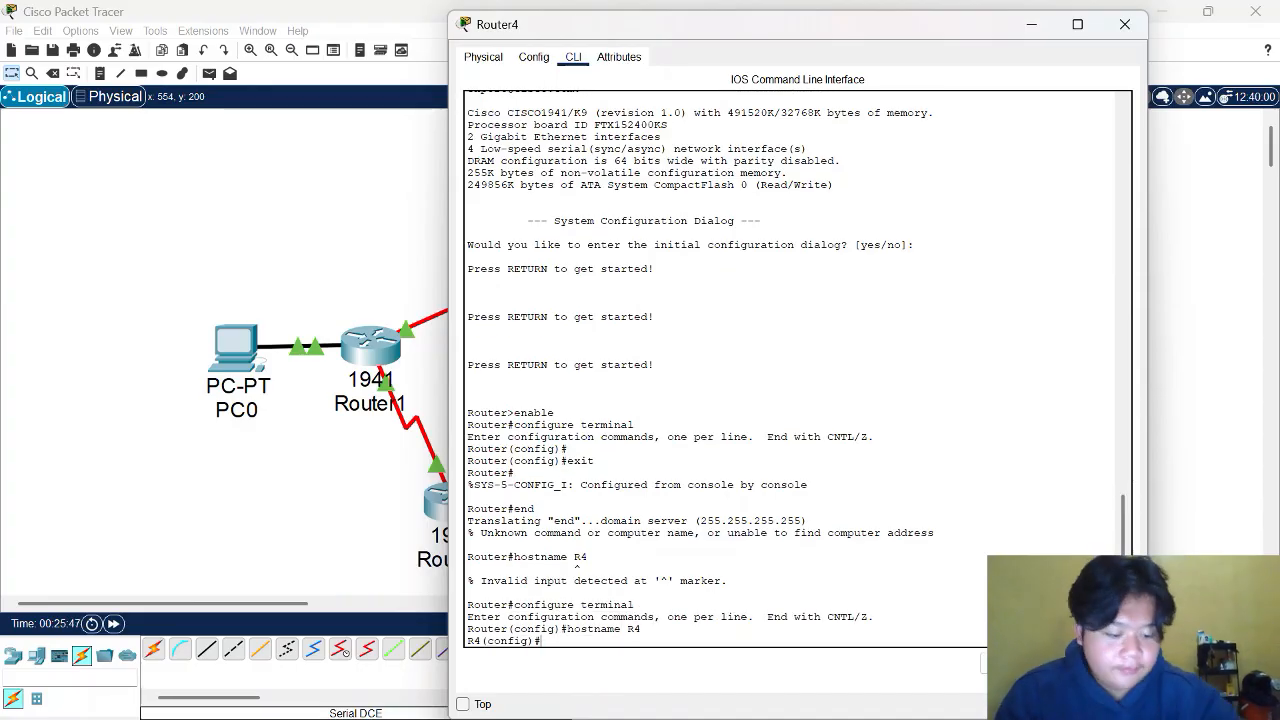
Step: Assign 10.0.2.2 with mask 255.255.255.0 to R4's serial0/0/0 interface, enable it with no shutdown, and exit interface configuration
text(interface serial0/0/0)
key(Return)
text(ip address 10)
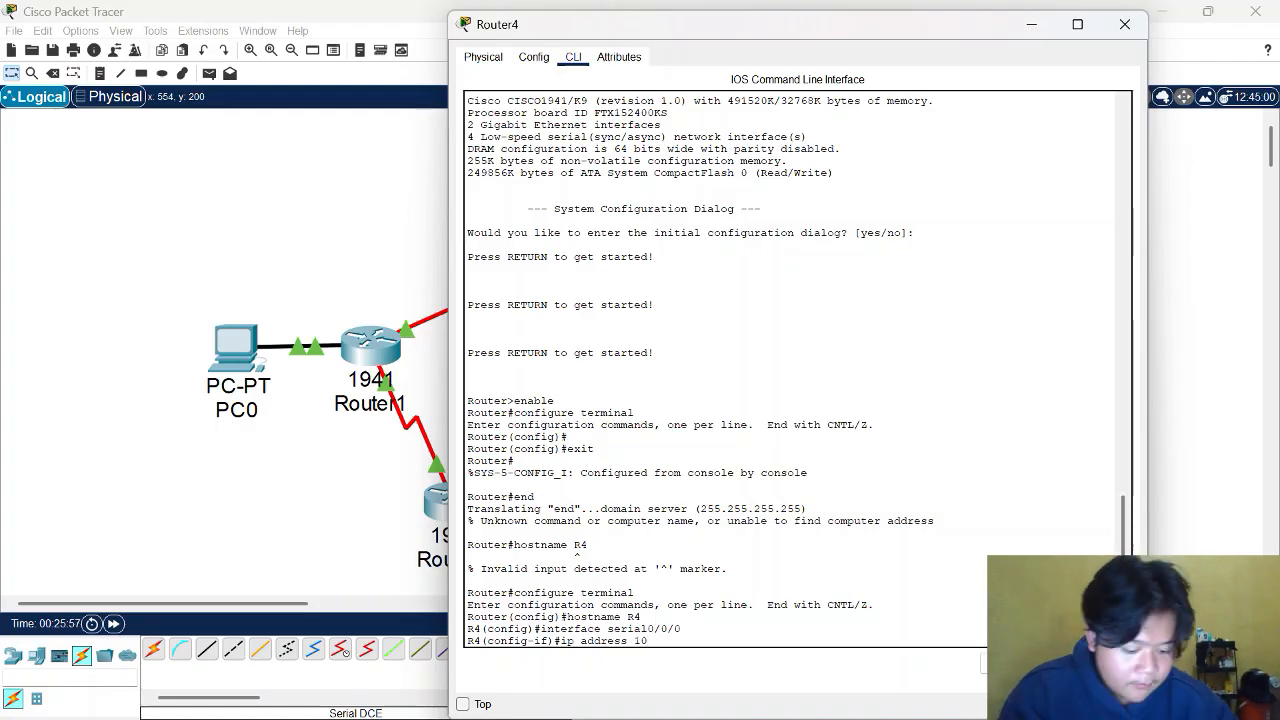
text(.0.2.2 255.255.255.0)
key(Return)
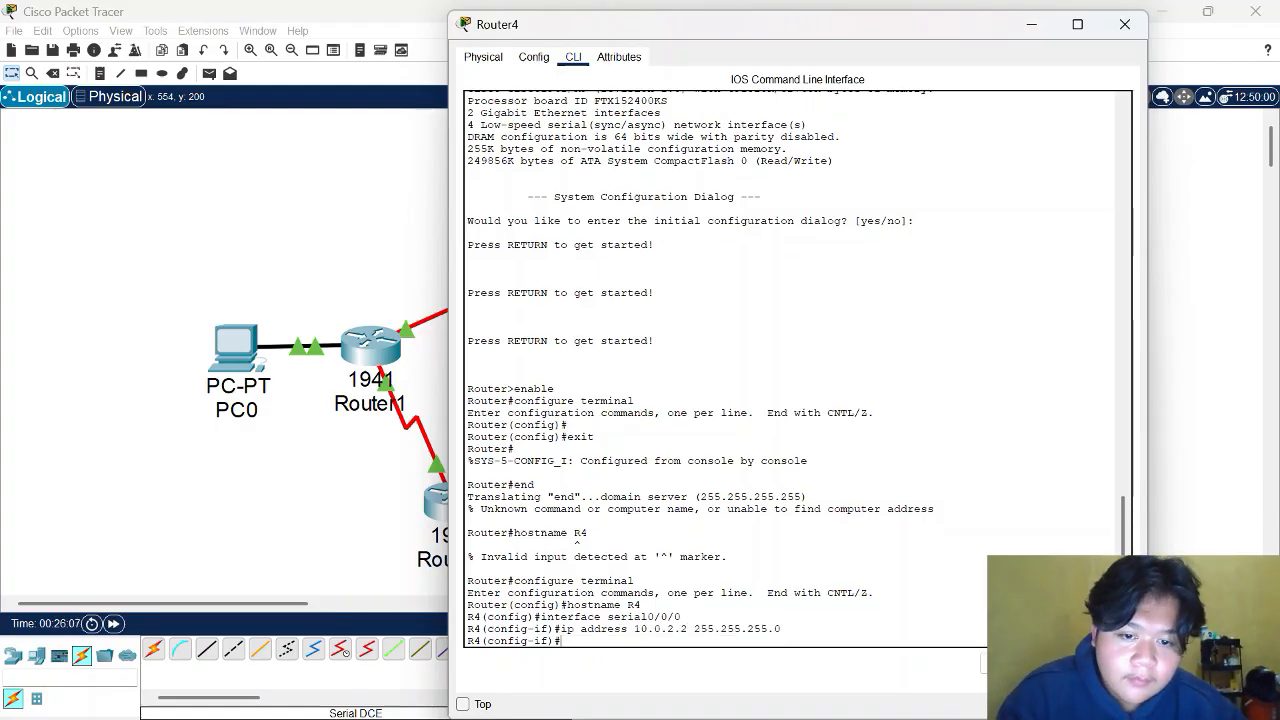
text(no shutdown)
key(Return)
text(exit)
key(Return)
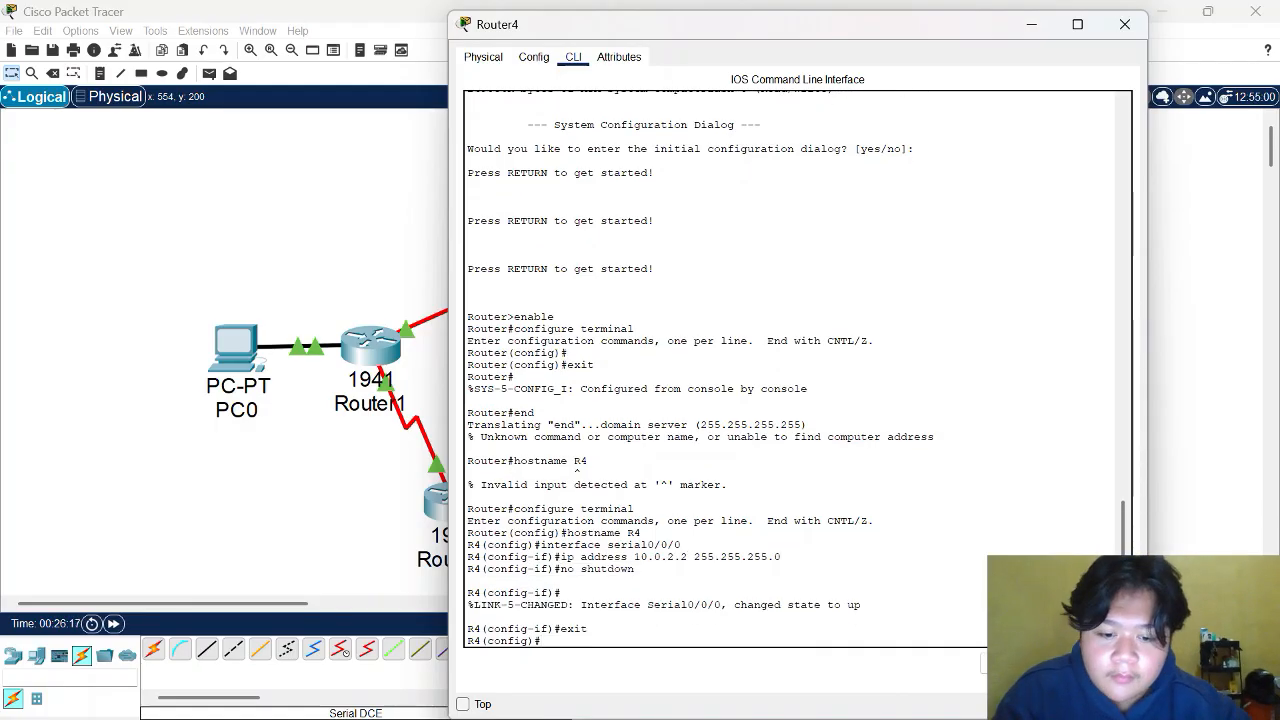
Step: Assign 10.0.4.2 with mask 255.255.255.0 to R4's serial0/0/1 interface, enable it with no shutdown, and exit interface configuration
text(interface serial 0)
key(Return)
text(interface serial 0)
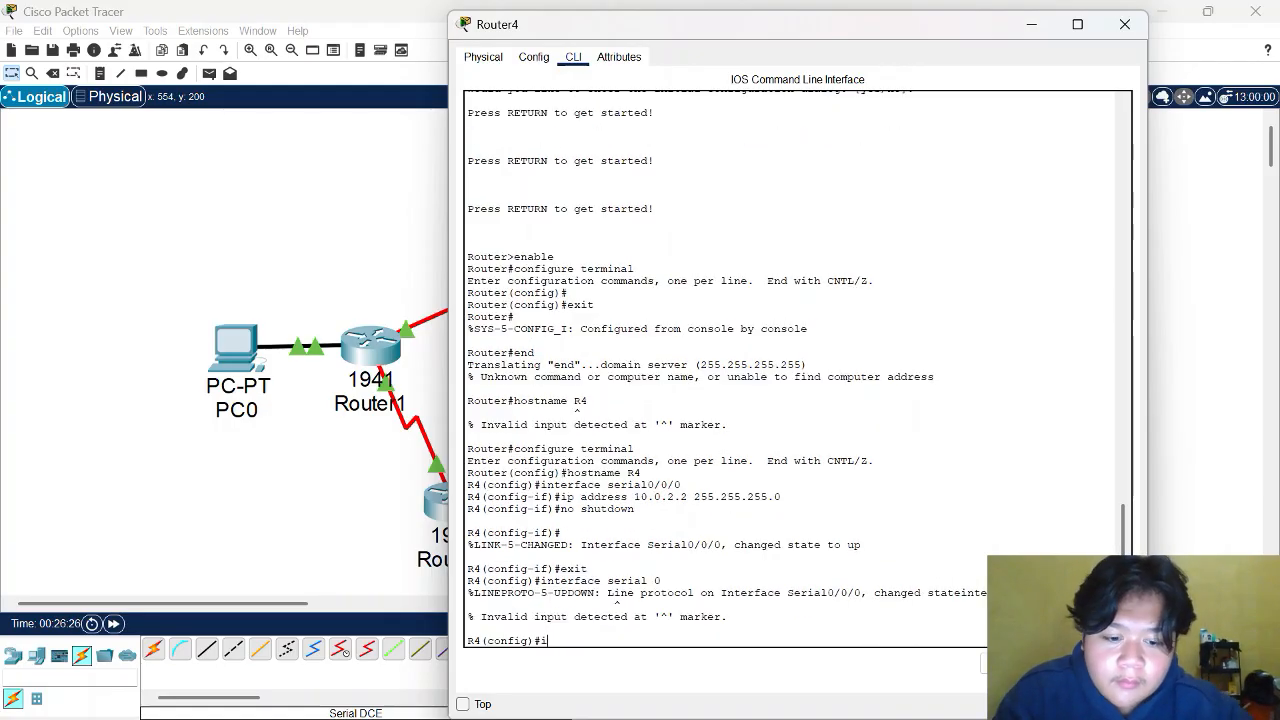
text(/0/1)
key(Return)
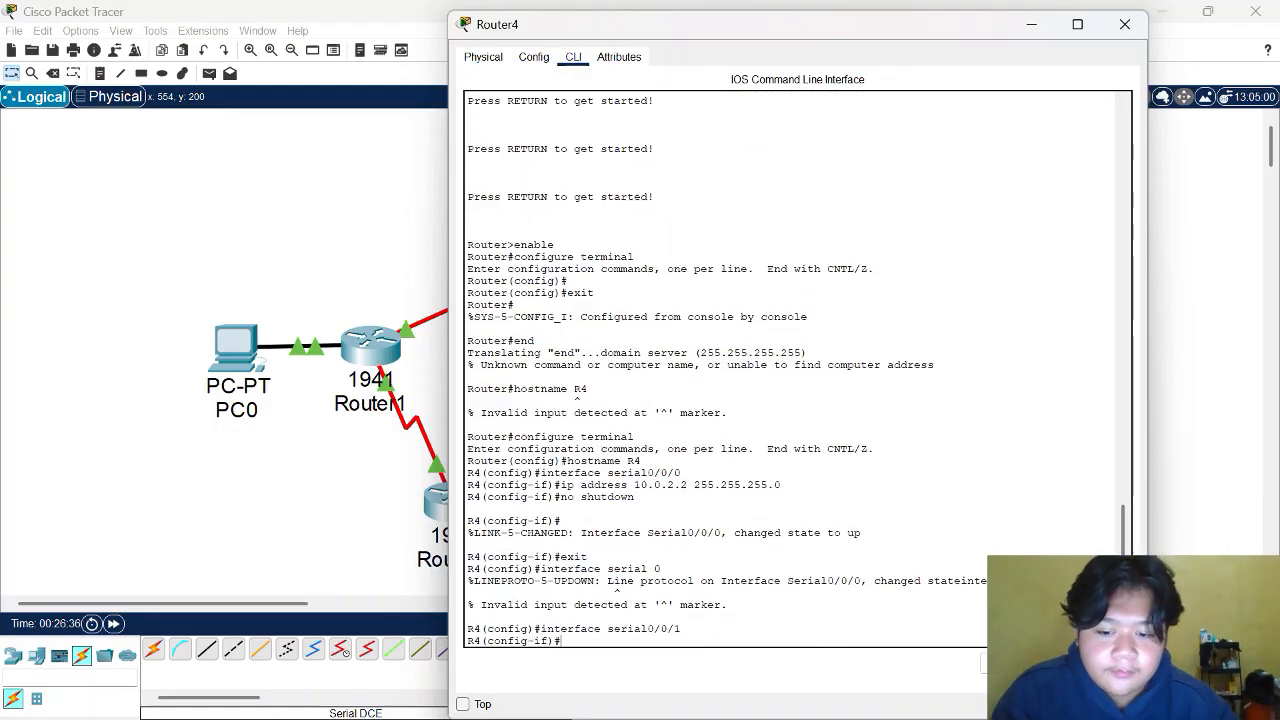
text(ip address 19)
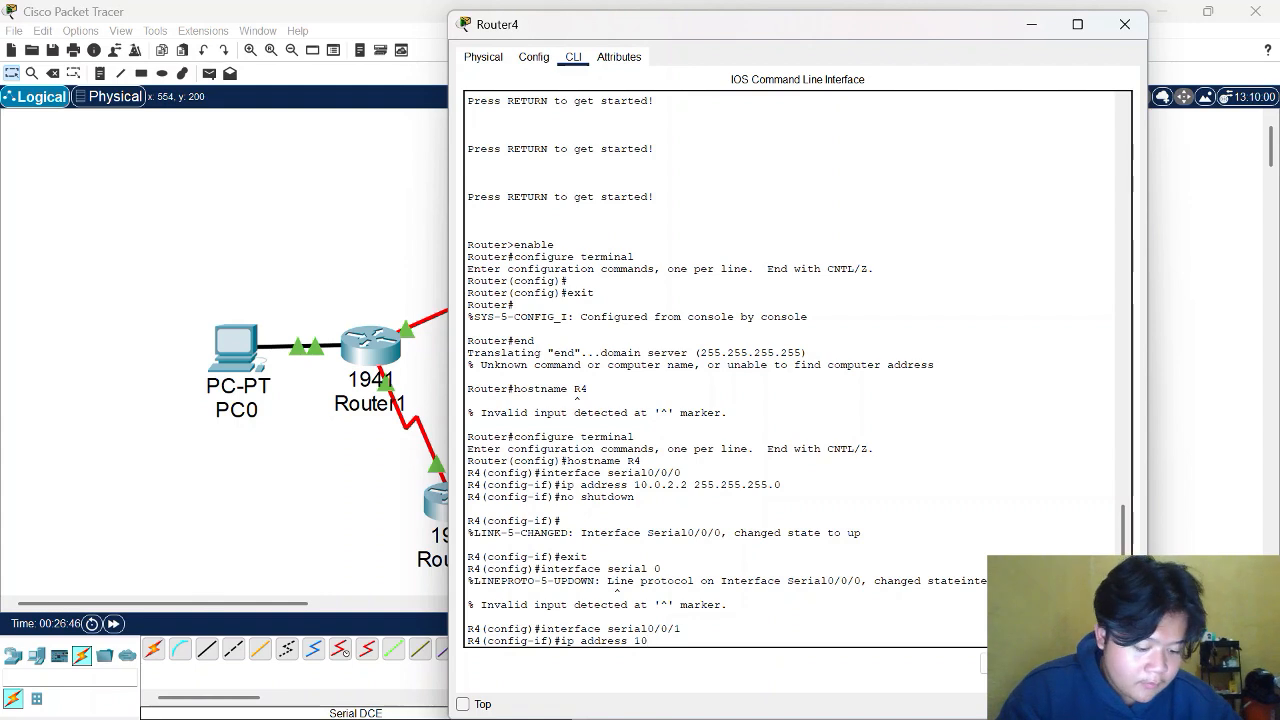
text(.0.4.2 255.255.255.0)
key(Return)
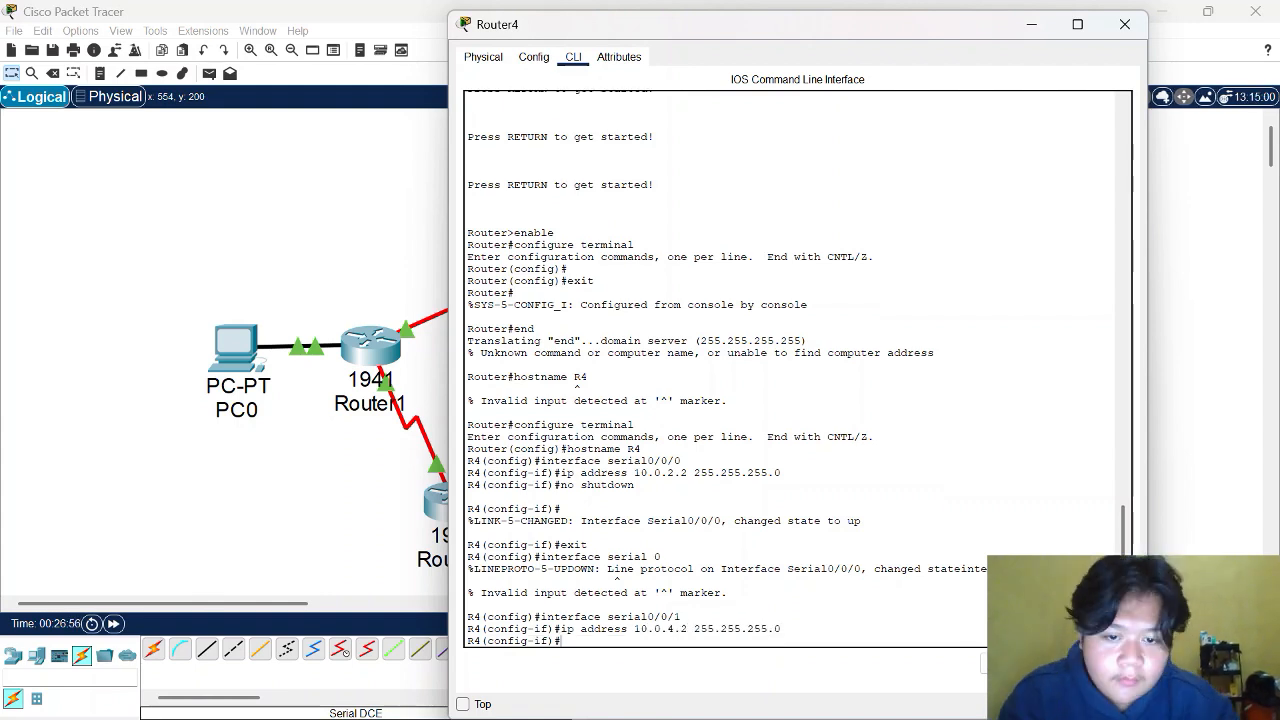
text(no shutdown)
key(Return)
text(exit)
key(Return)
Step: Assign 192.168.2.1 with mask 255.255.255.0 to R4's g0/0 interface, enable it with no shutdown, and exit configuration mode
text(inte)
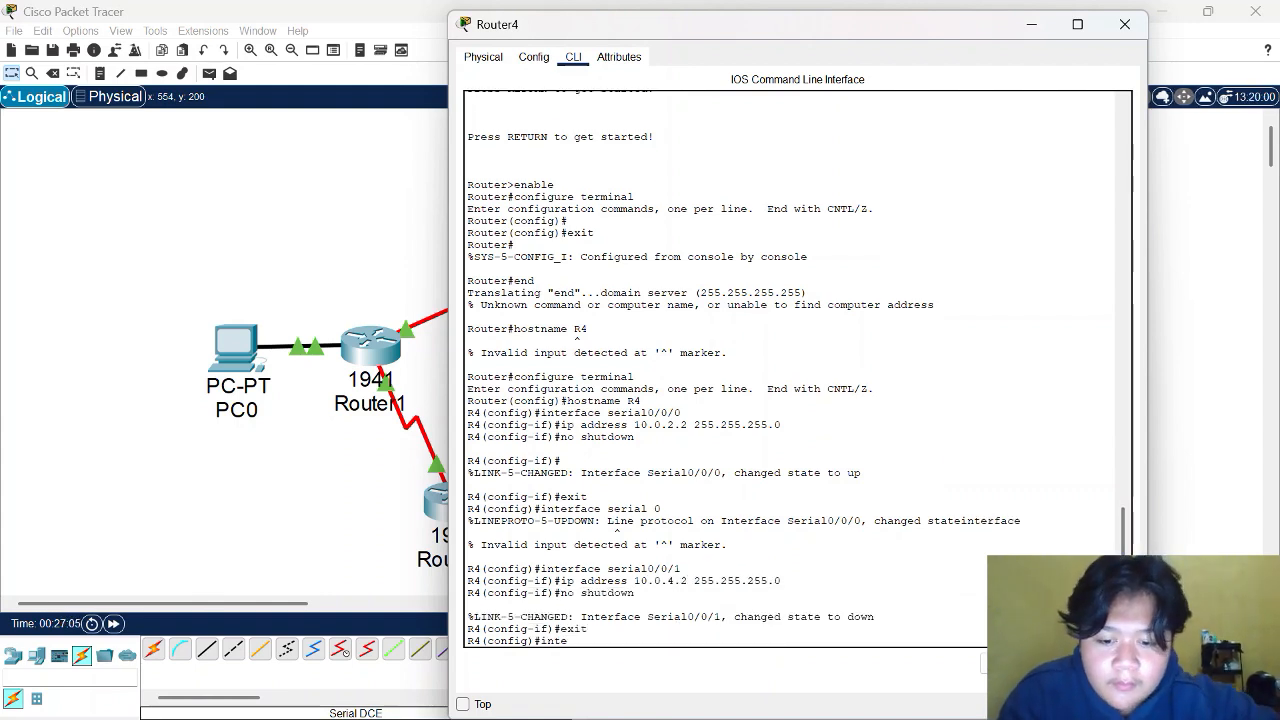
text(rface g0/0)
key(Return)
text(ip)
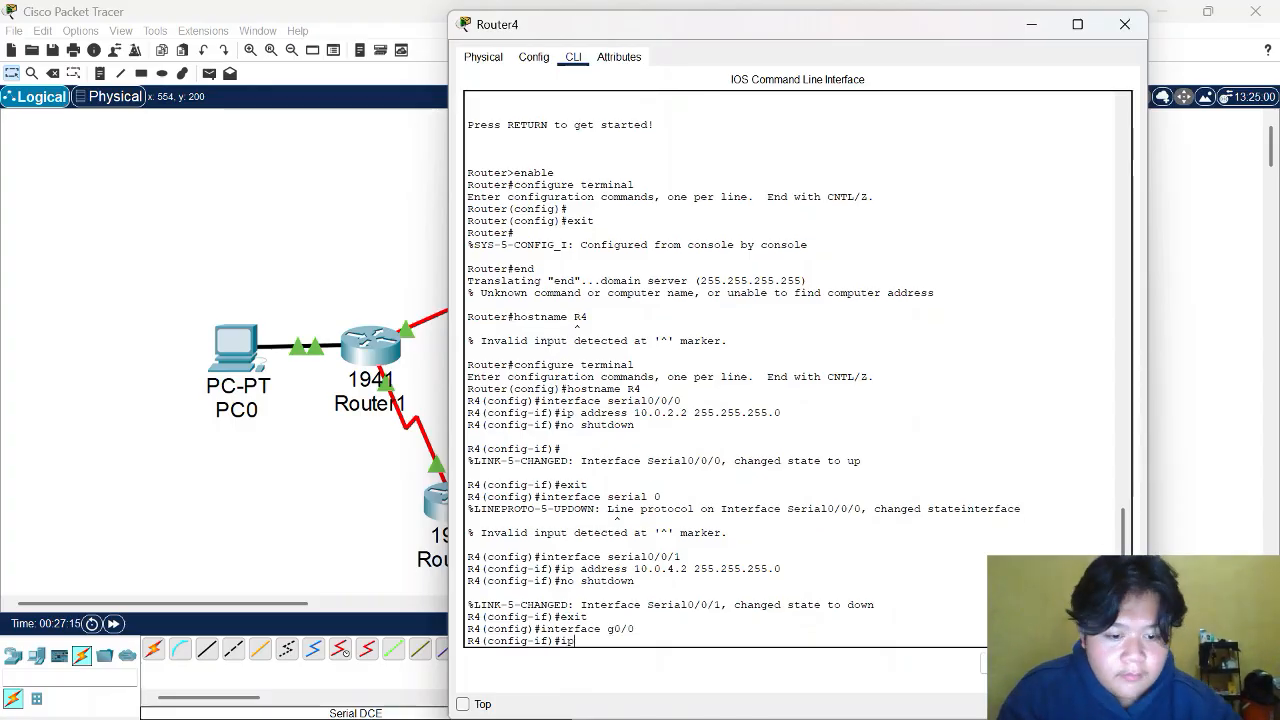
text( address 192.168.2.1)
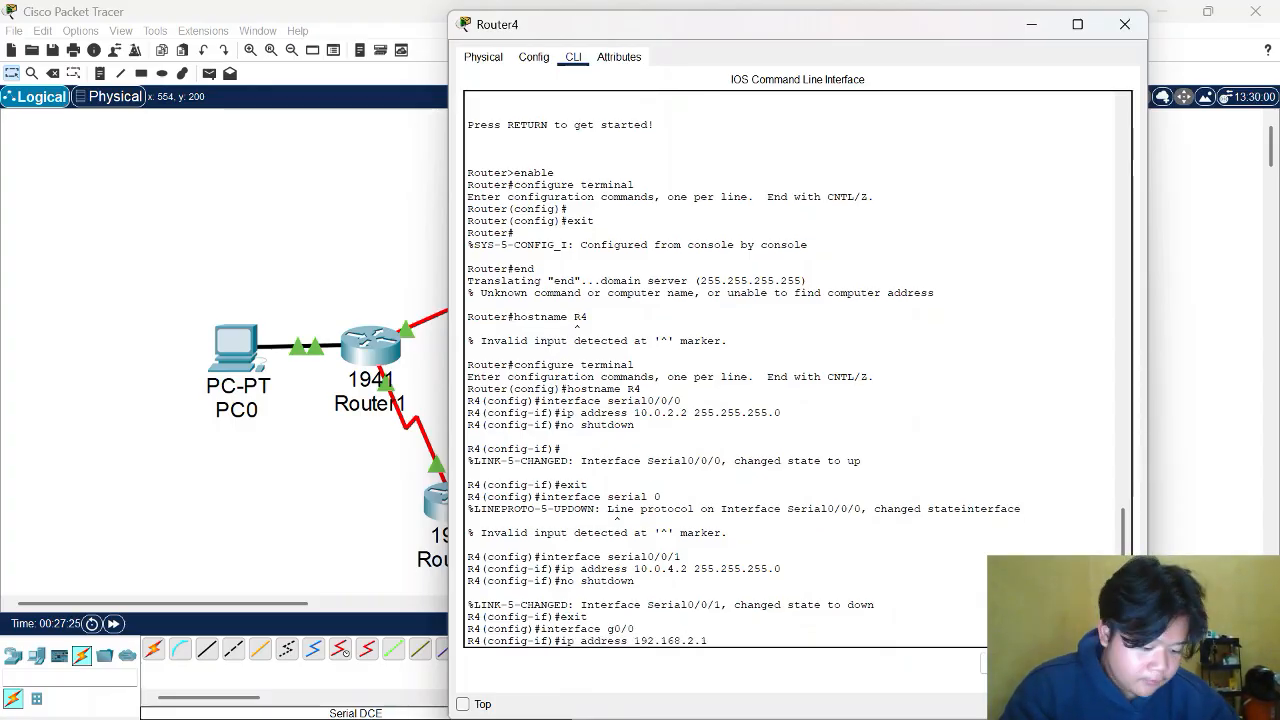
text( 255.255.255.0)
key(Return)
text(no shutdown)
key(Return)
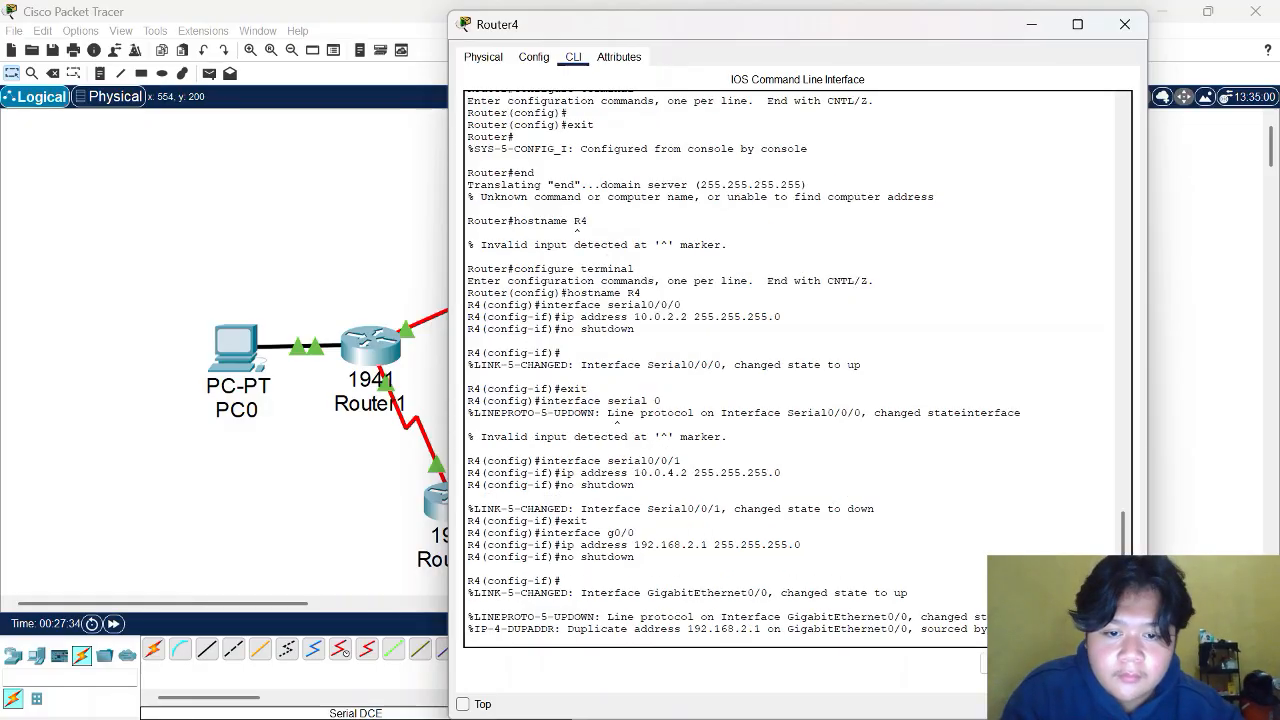
text(exit)
key(Return)
text(exit)
key(Return)
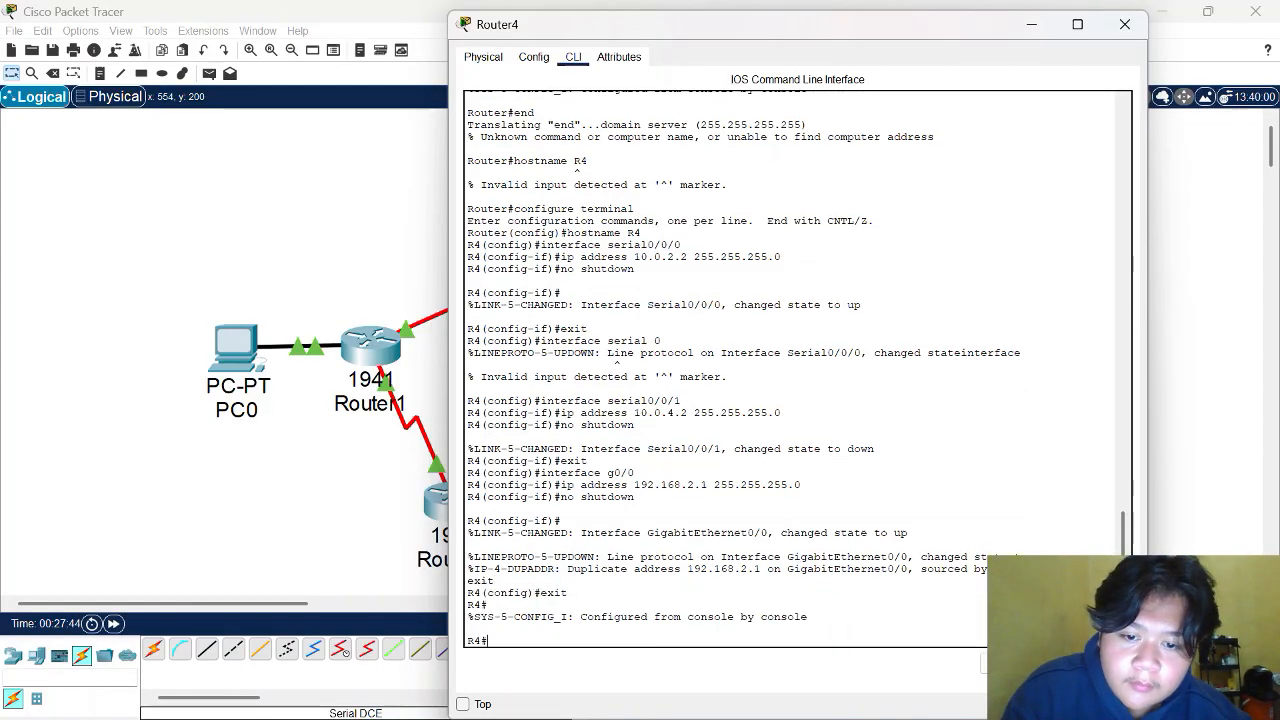
Step: Configure RIP version 2 on R4 and add the networks 10.0.2.0, 10.0.4.0 and 192.168.2.0
text(configure terminal)
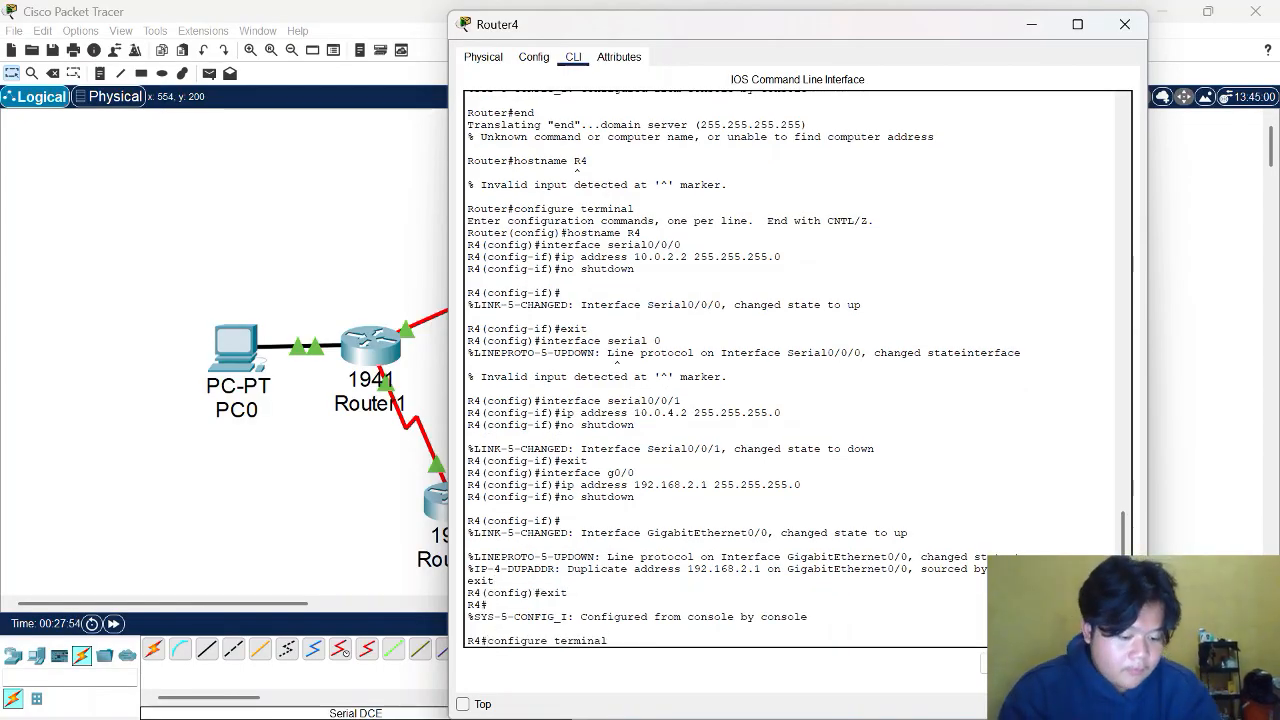
key(Return)
text(router rip)
key(Return)
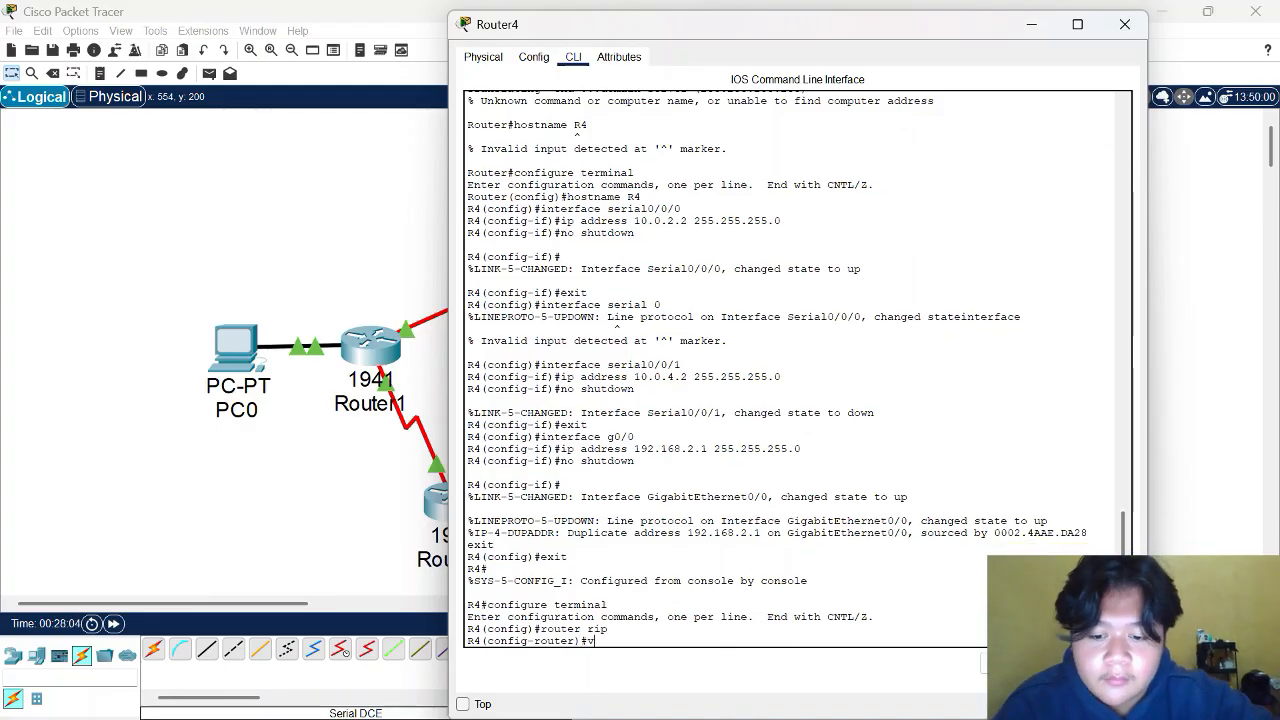
text(version 2)
key(Return)
text(r)#network 10.0.2.0)
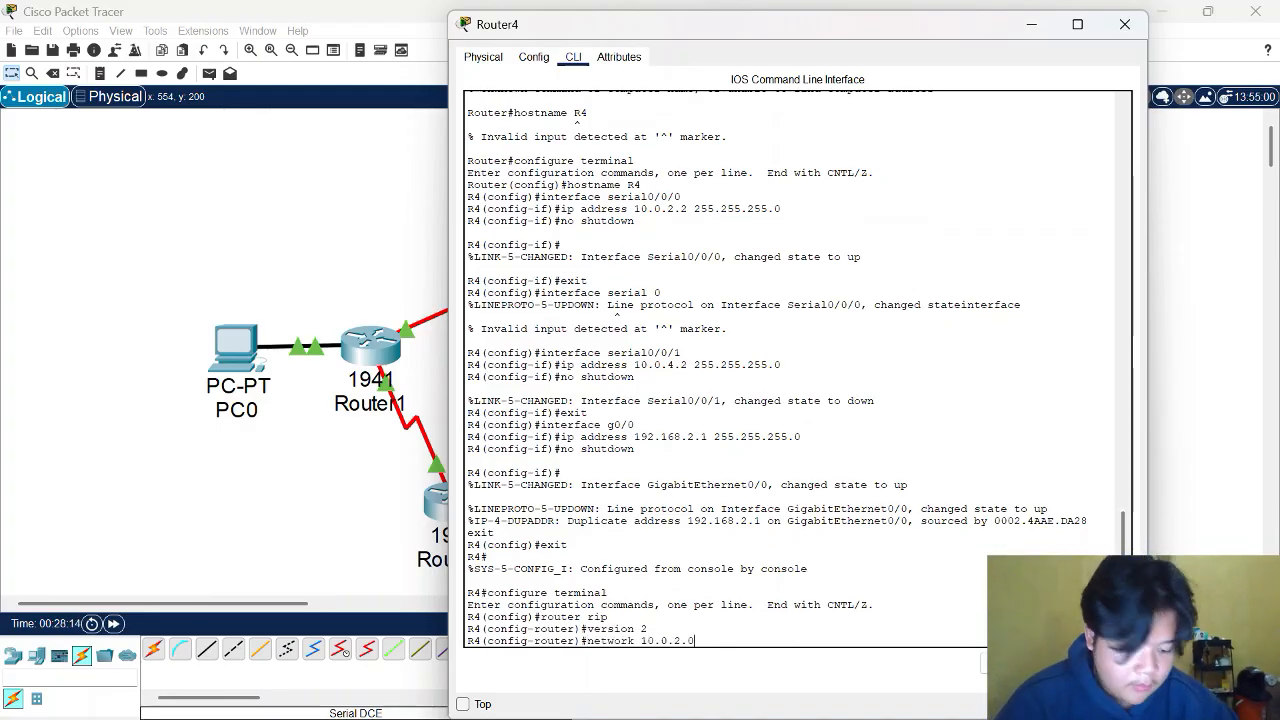
key(Return)
text(network 10.0.4.0)
key(Return)
text(network 19)
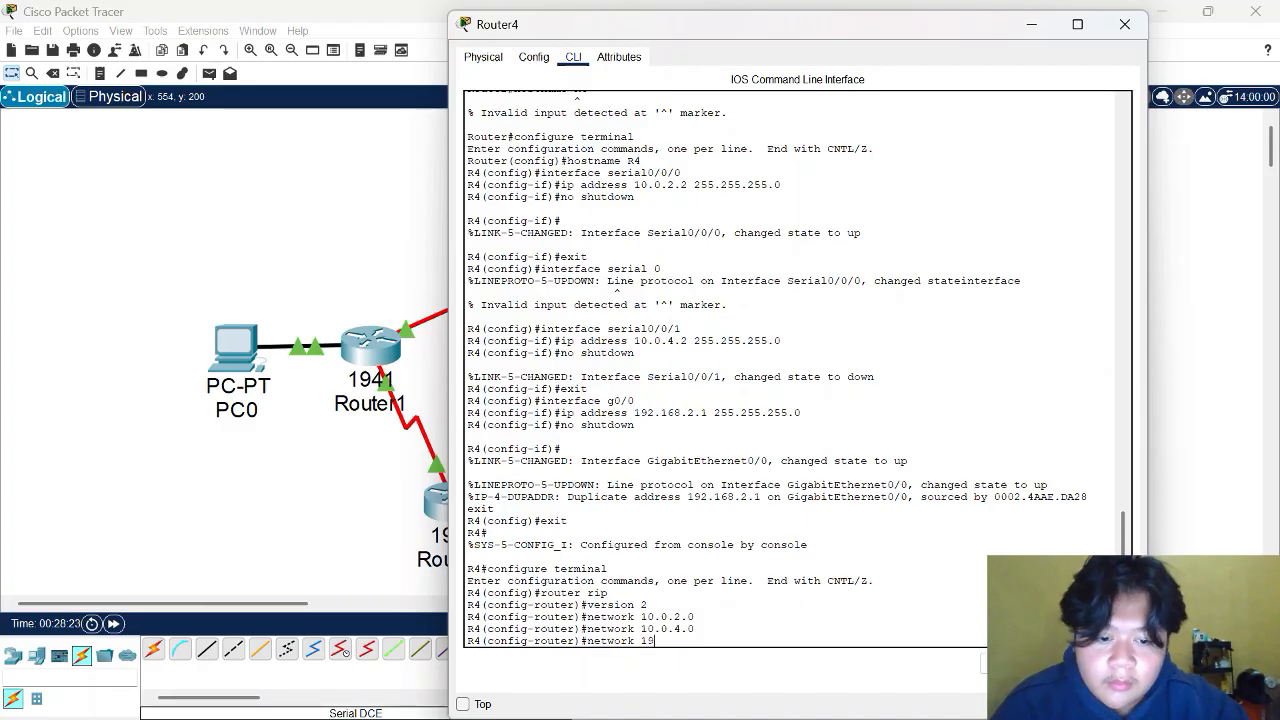
text(2.168.2.0)
key(Return)
Step: Disable RIP route summarization on R4 with no auto-summary, end configuration mode, log out of the console, and review the entered commands
text(no auto-summary)
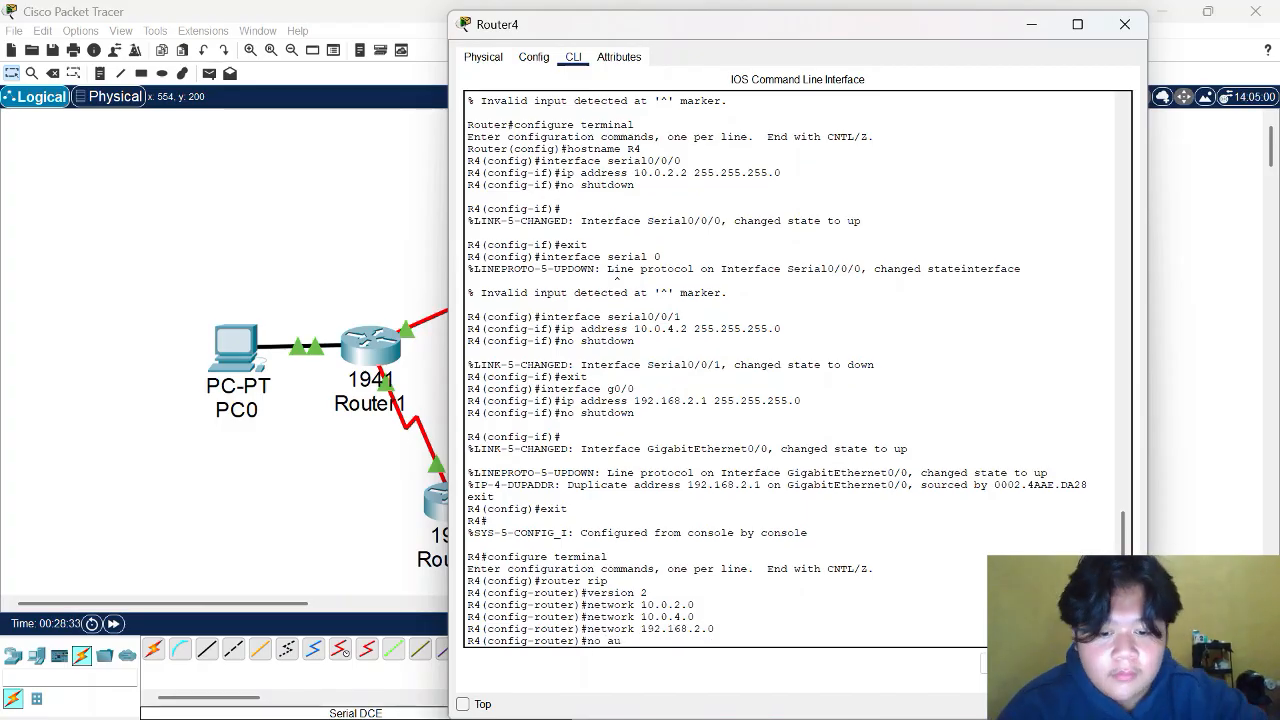
key(Return)
text(exit)
key(Return)
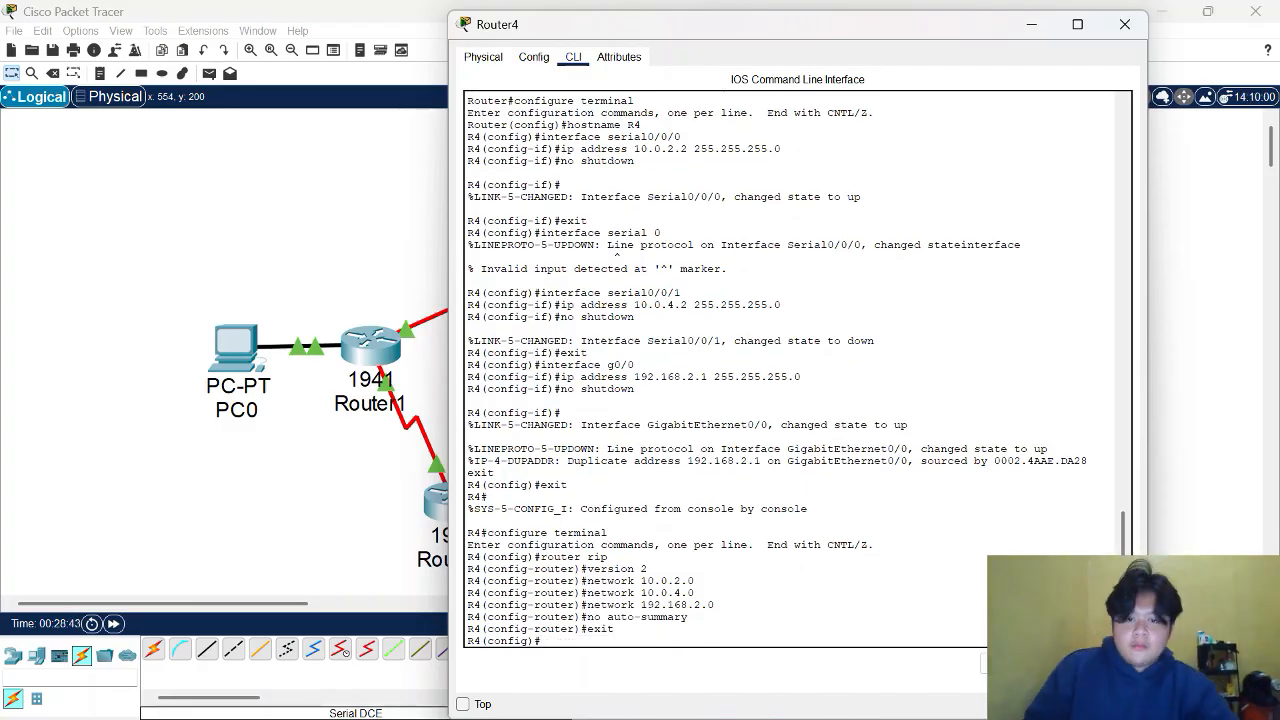
text(end)
key(Return)
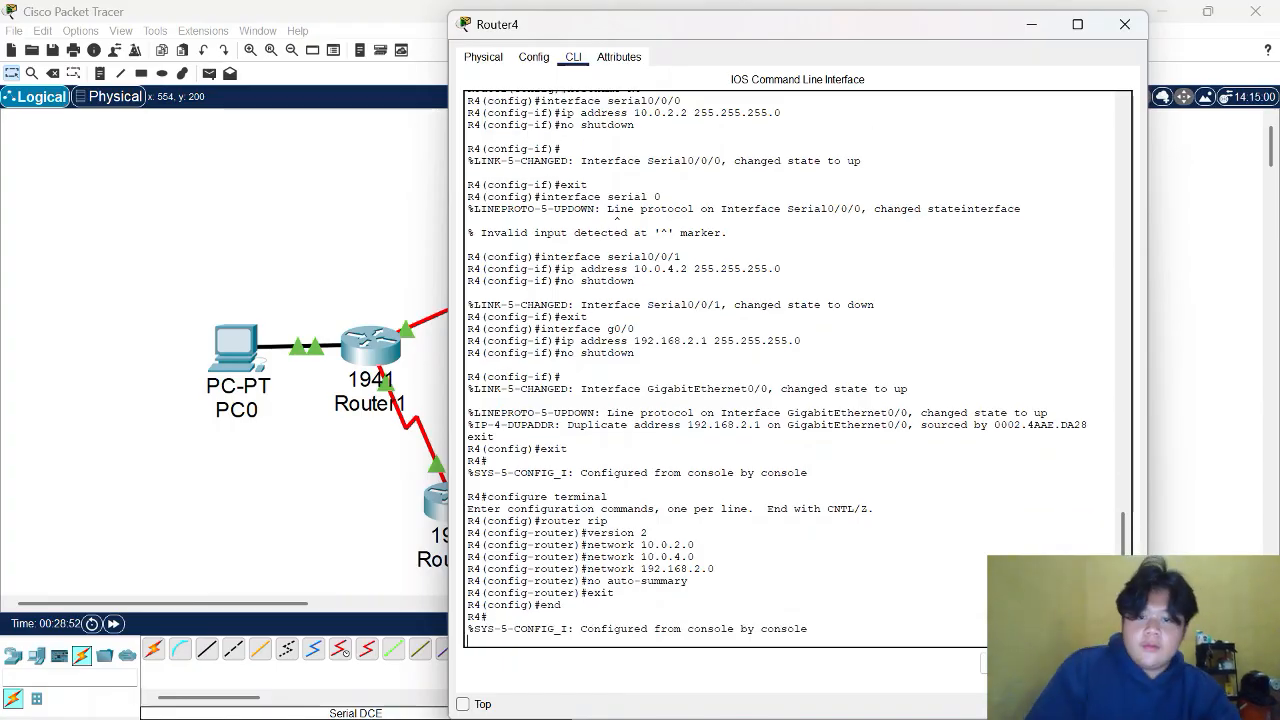
key(Return)
text(exit)
key(Return)
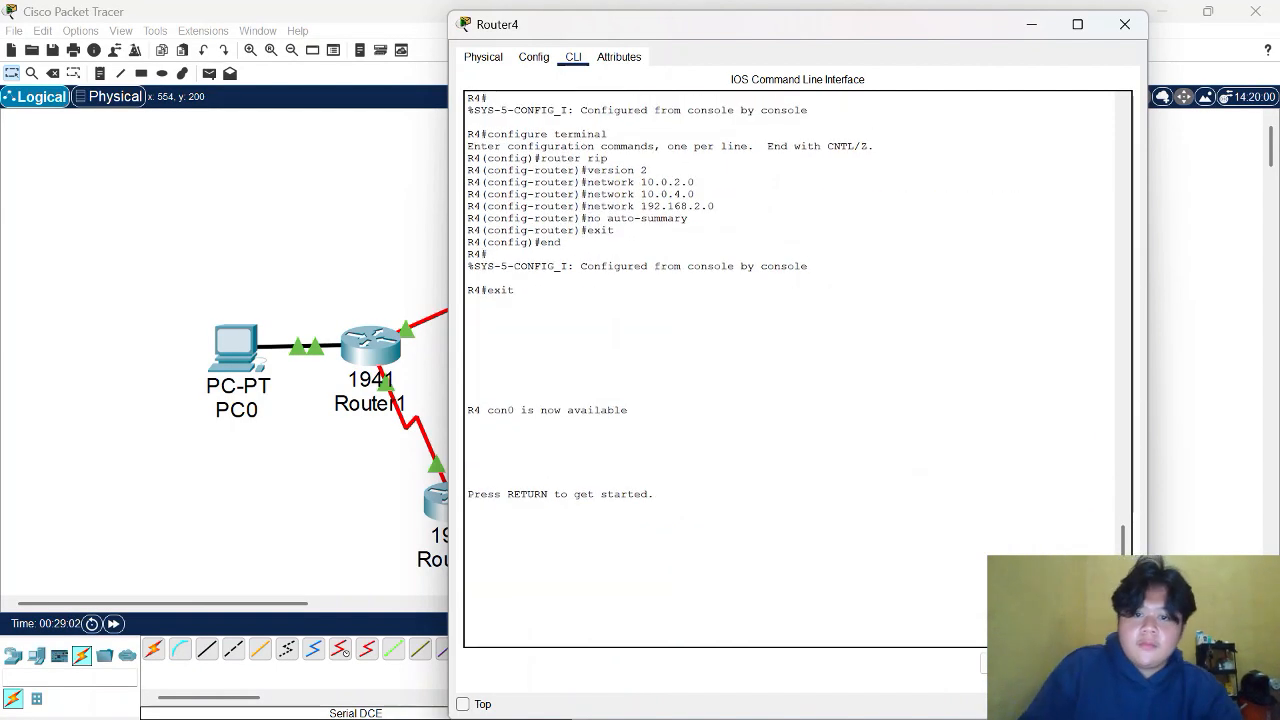
scroll(797, 368, up, 6)
scroll(797, 368, up, 1)
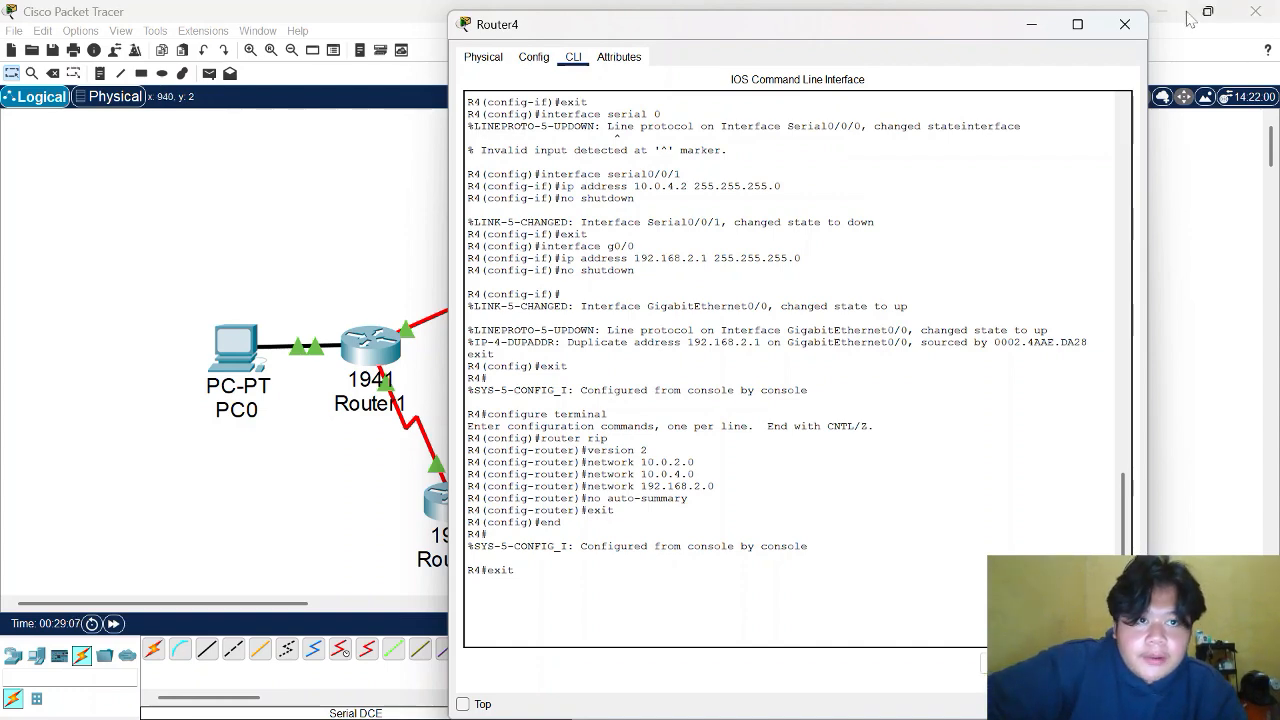
Step: Open Router5's command line, enter privileged and global configuration modes, and set its hostname to R5
click(1124, 24)
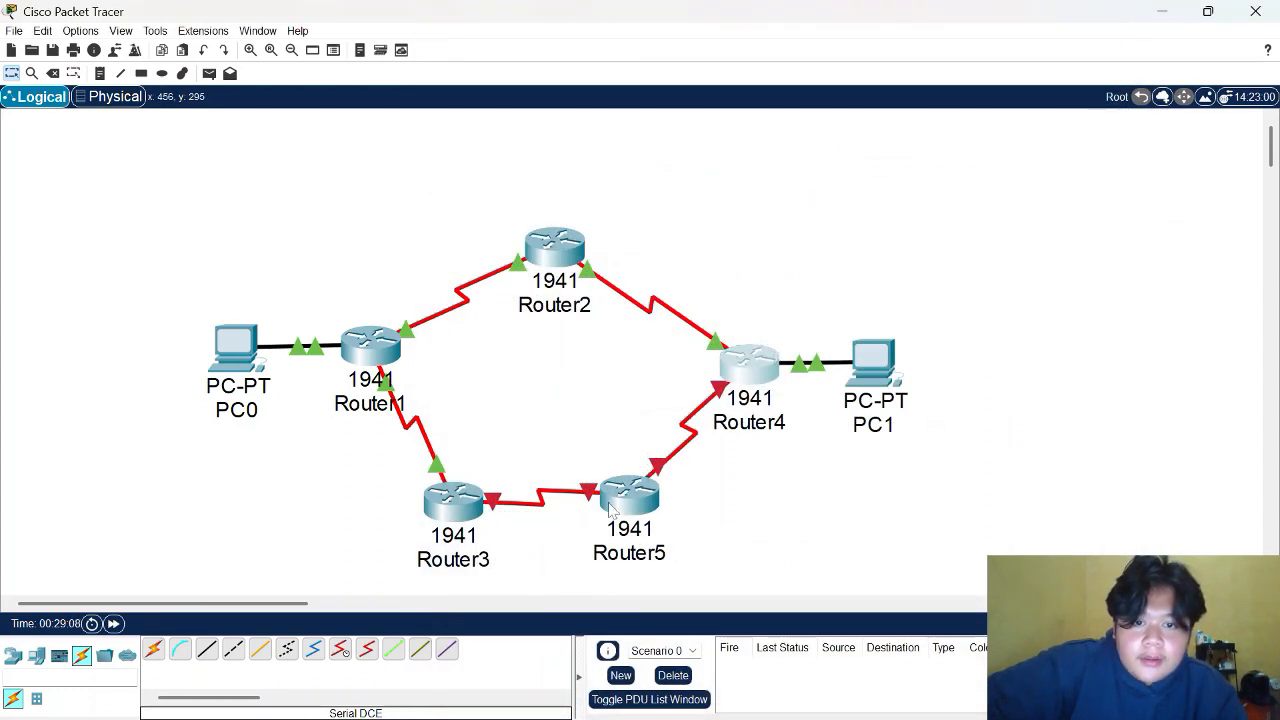
click(629, 510)
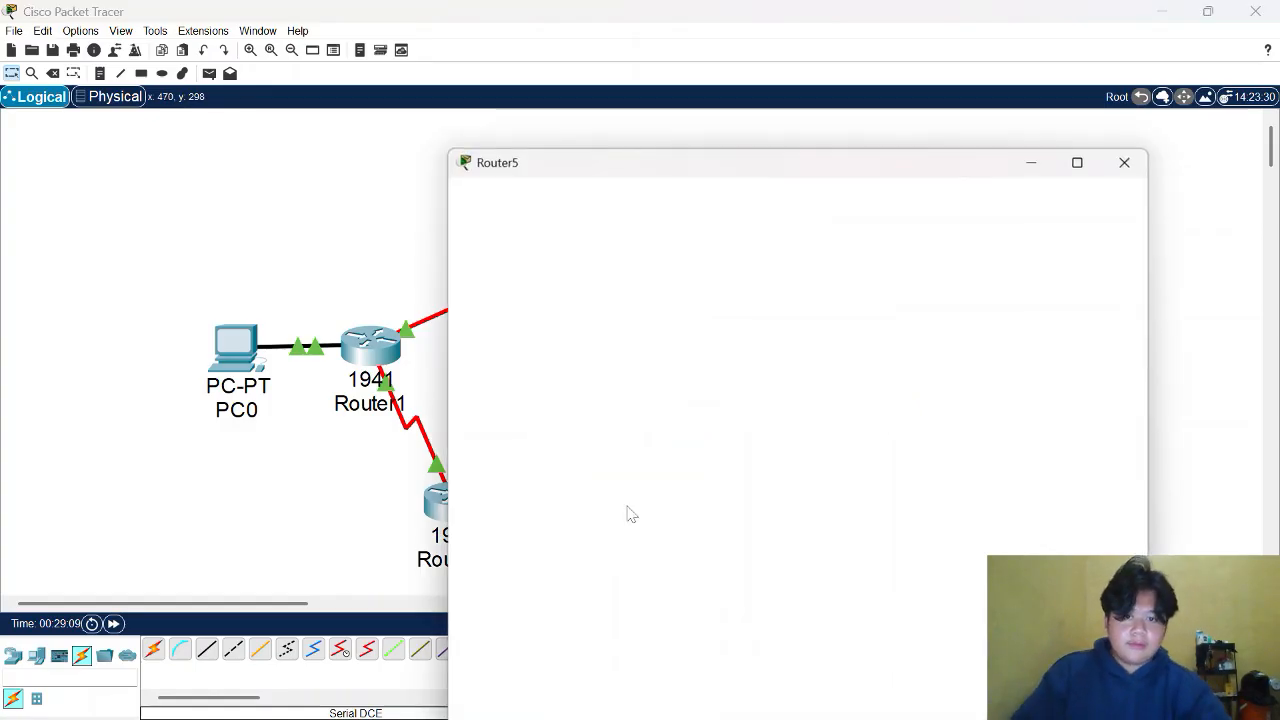
click(573, 57)
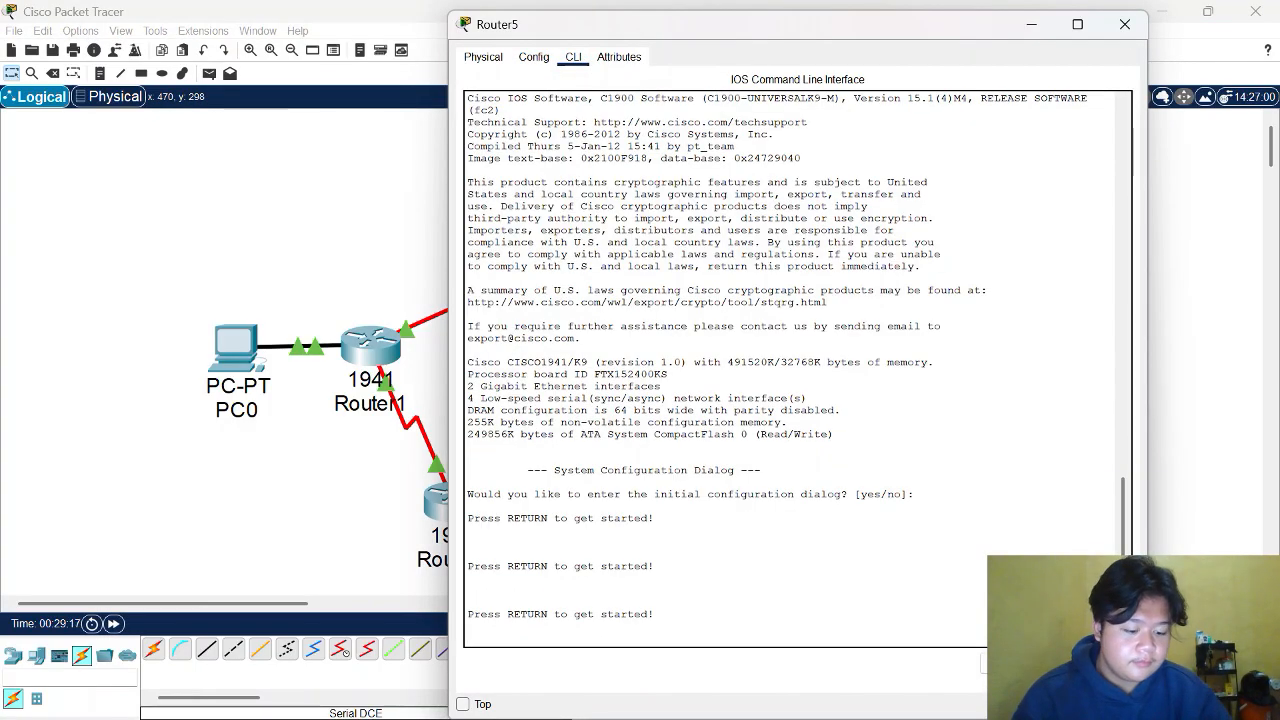
key(Return)
text(enable)
key(Return)
text(configure terminal)
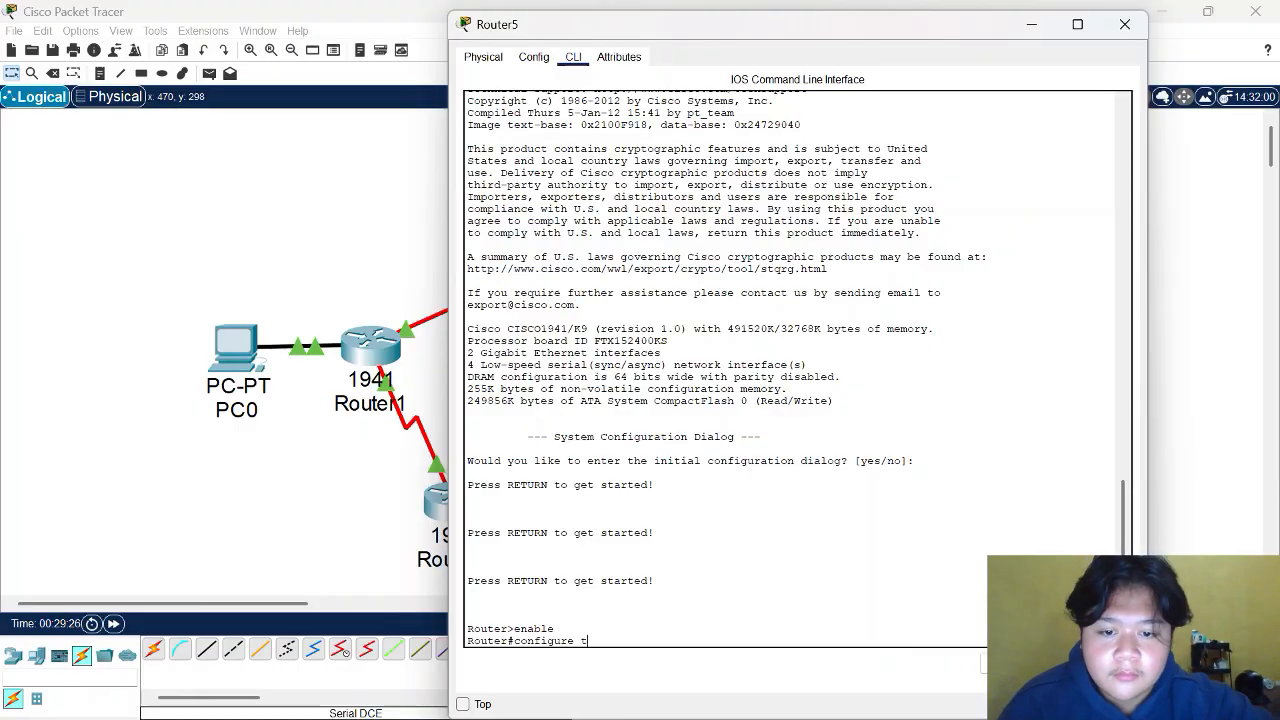
key(Return)
text(hostname R5)
key(Return)
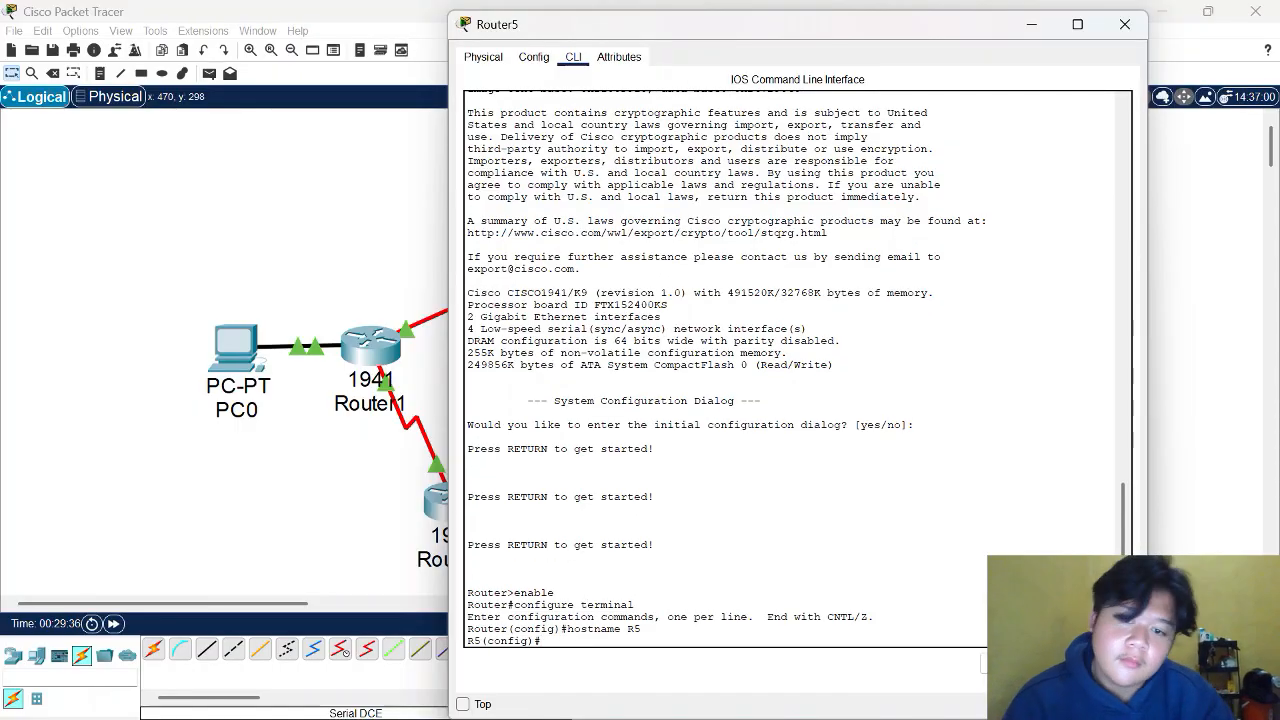
Step: Try to assign IP address 10.0.3.2 with mask 255.255.255.0 from R5's global configuration mode
text(ip address)
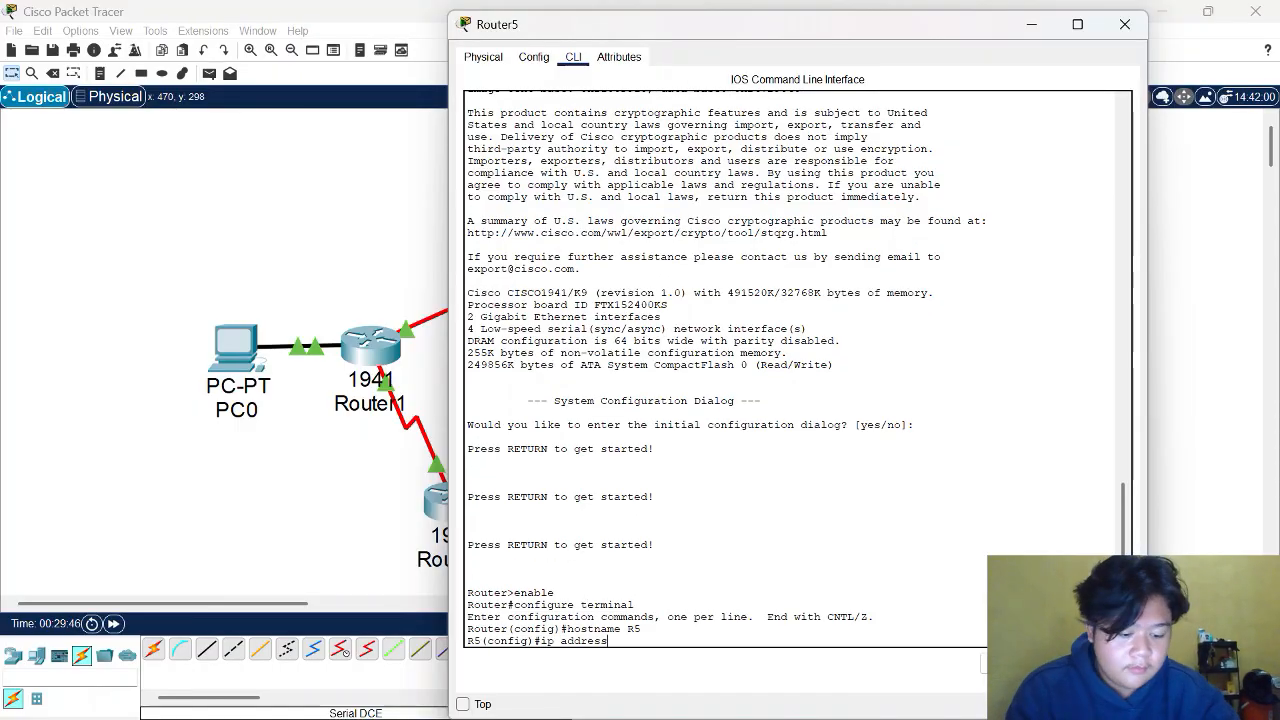
text( 10.0.3.2 255.255.255.0)
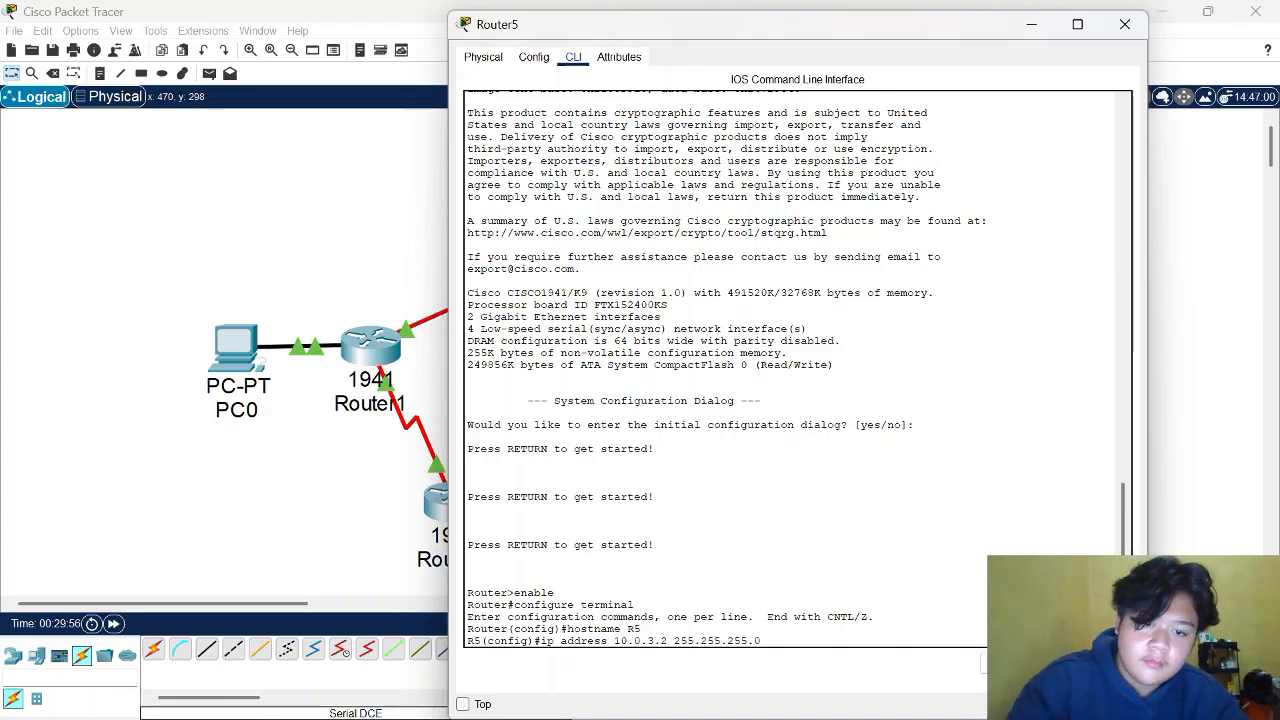
key(Return)
Step: Assign 10.0.3.2 with mask 255.255.255.0 to R5's serial0/0/0 interface
text(interface serial0/0/0)
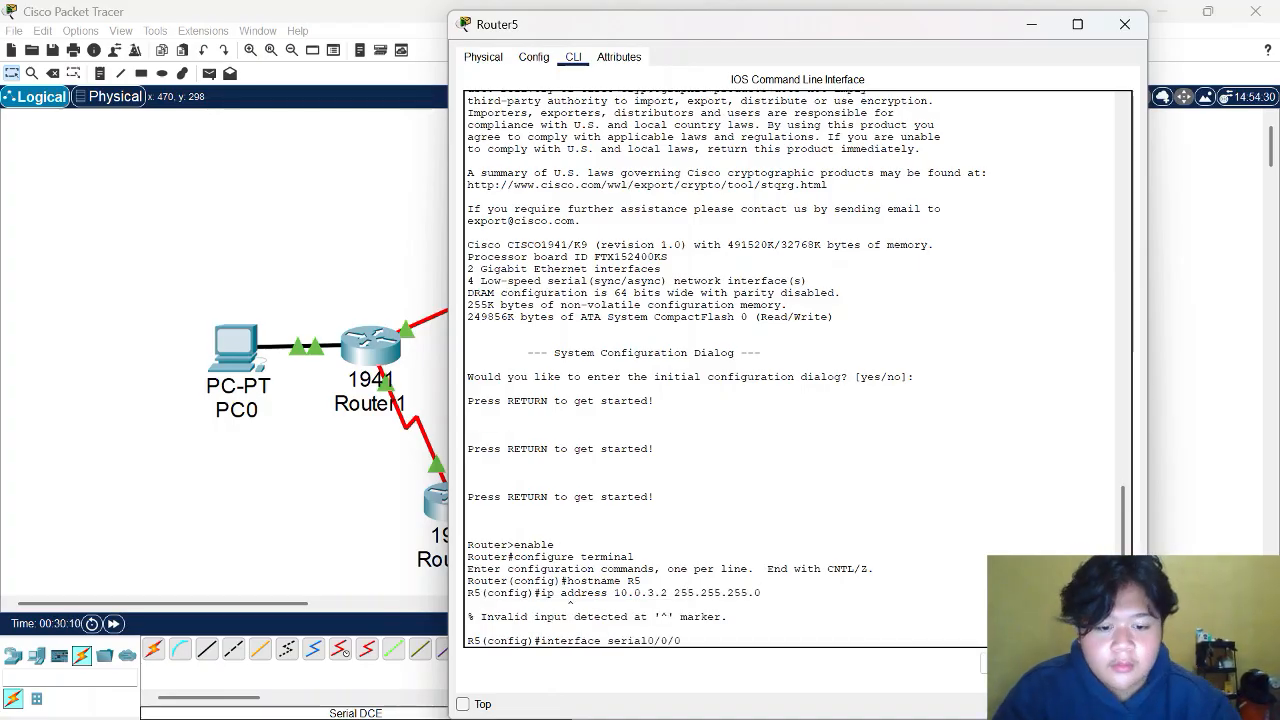
key(Return)
text(op address)
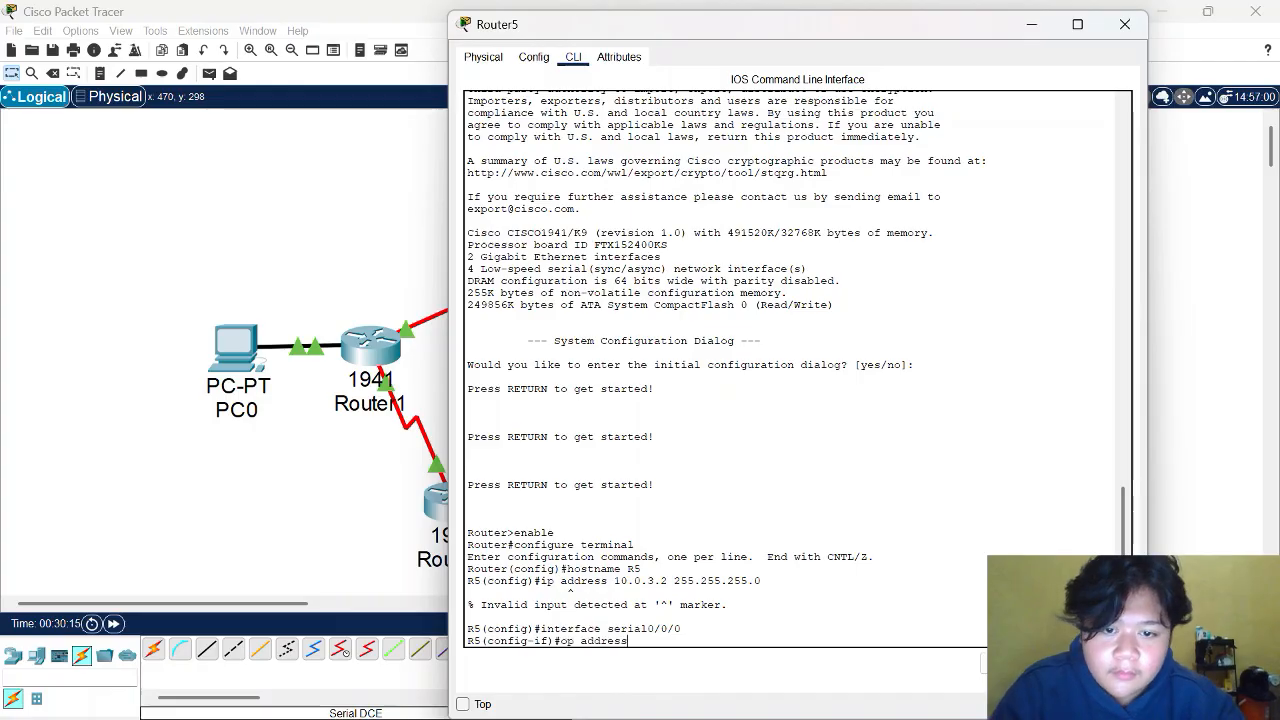
text( 10.0.3.2 255.255.255.0)
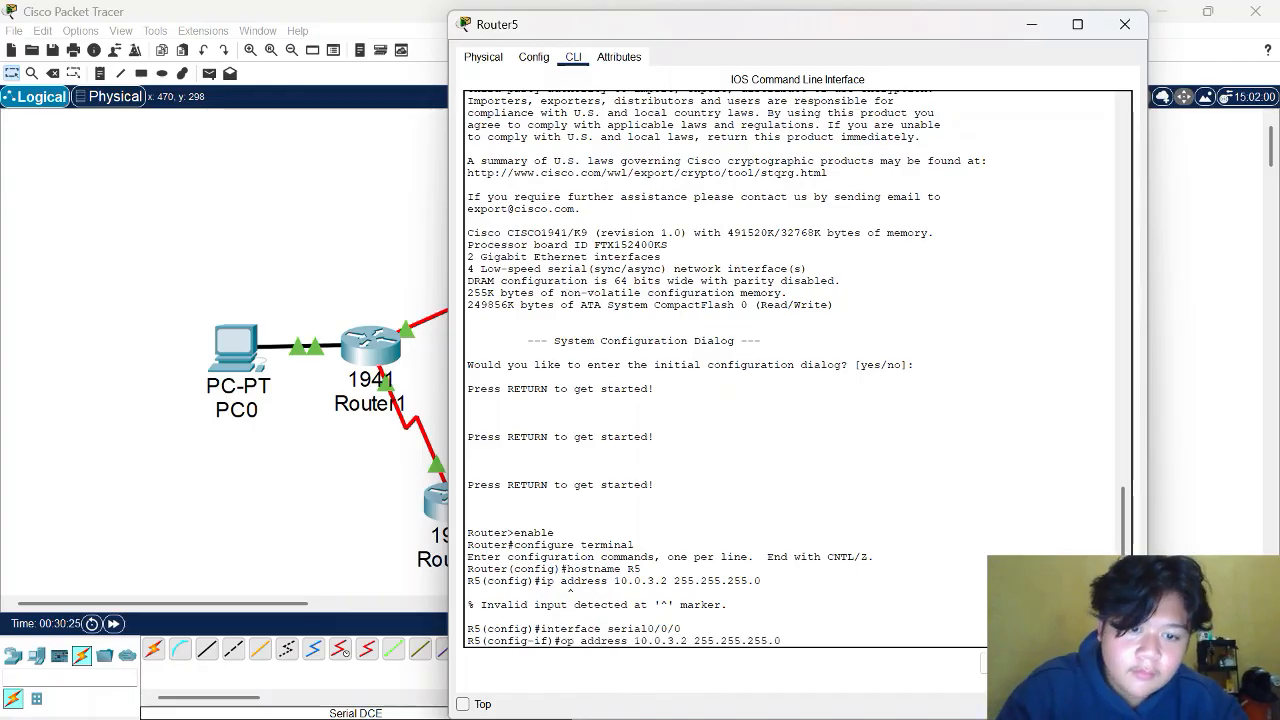
key(Return)
text(ip address 10.0.3.)
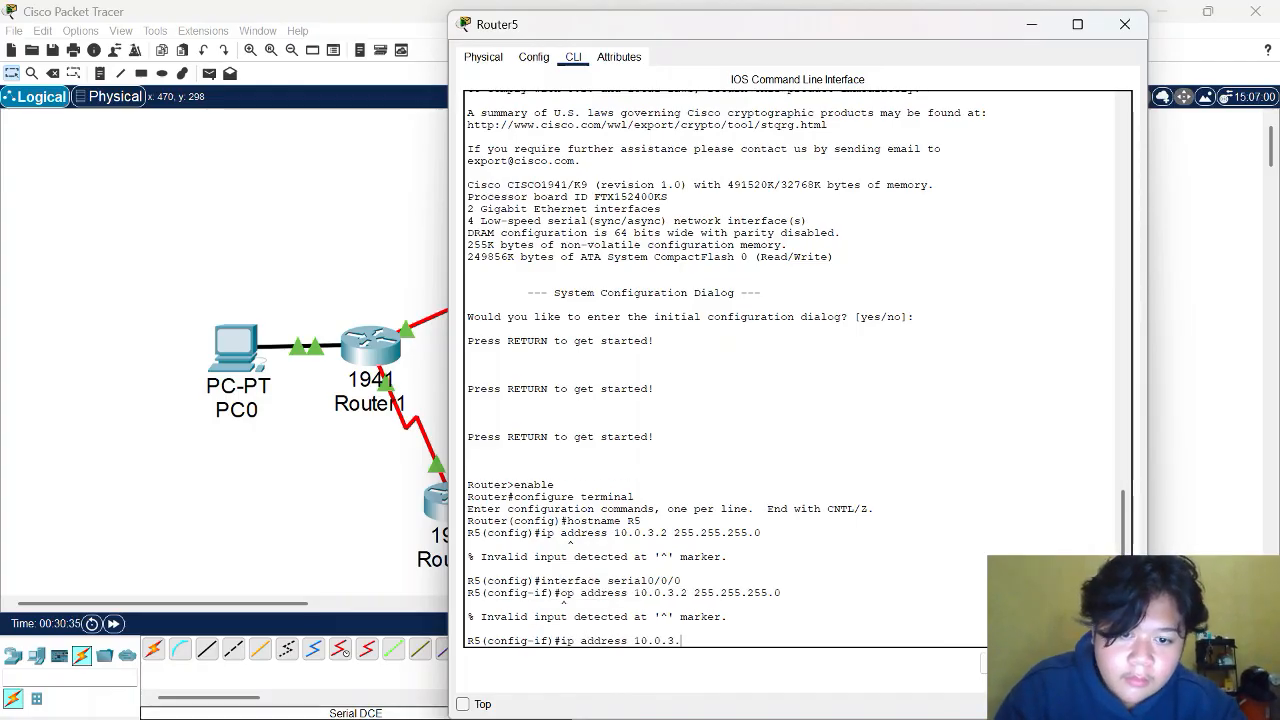
text(2 255.255.255.0)
key(Return)
Step: Enable R5's serial0/0/0 interface with no shutdown and exit its interface configuration
text(no shutw)
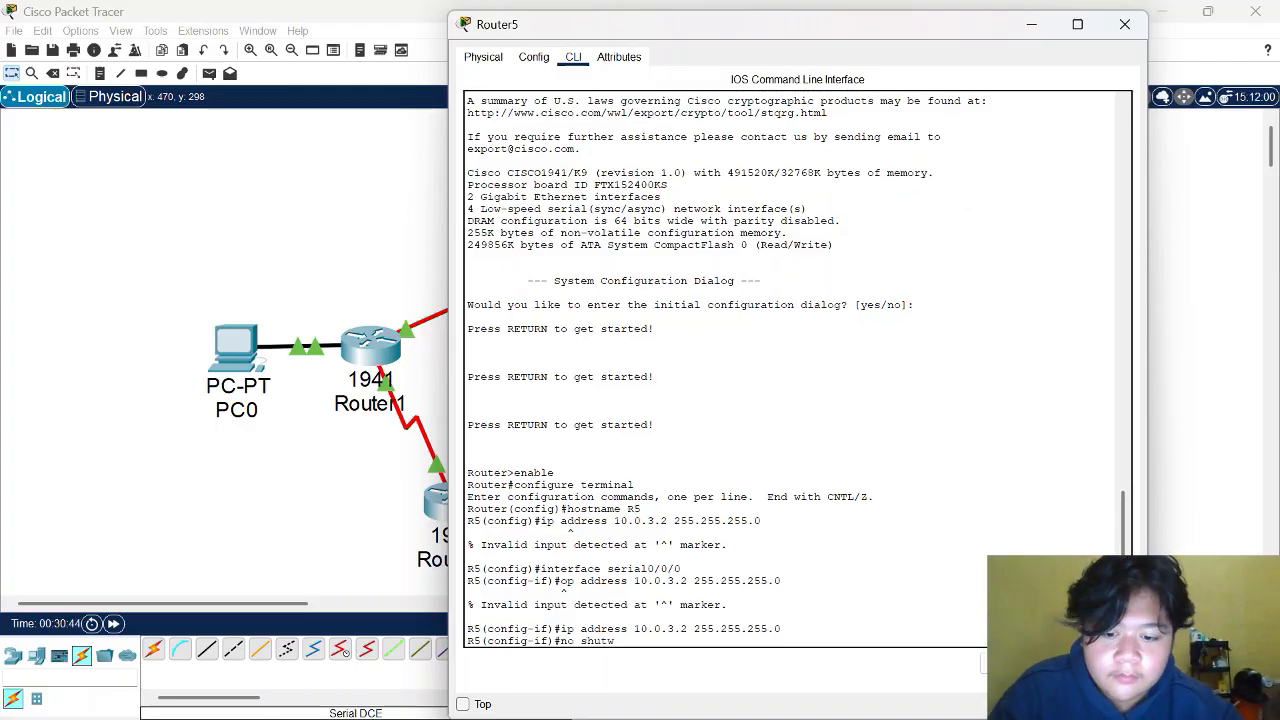
key(BackSpace)
text(down)
key(Return)
text(exit)
key(Return)
Step: Assign 10.0.4.1 with mask 255.255.255.0 to R5's serial0/0/1 interface
text(interf)
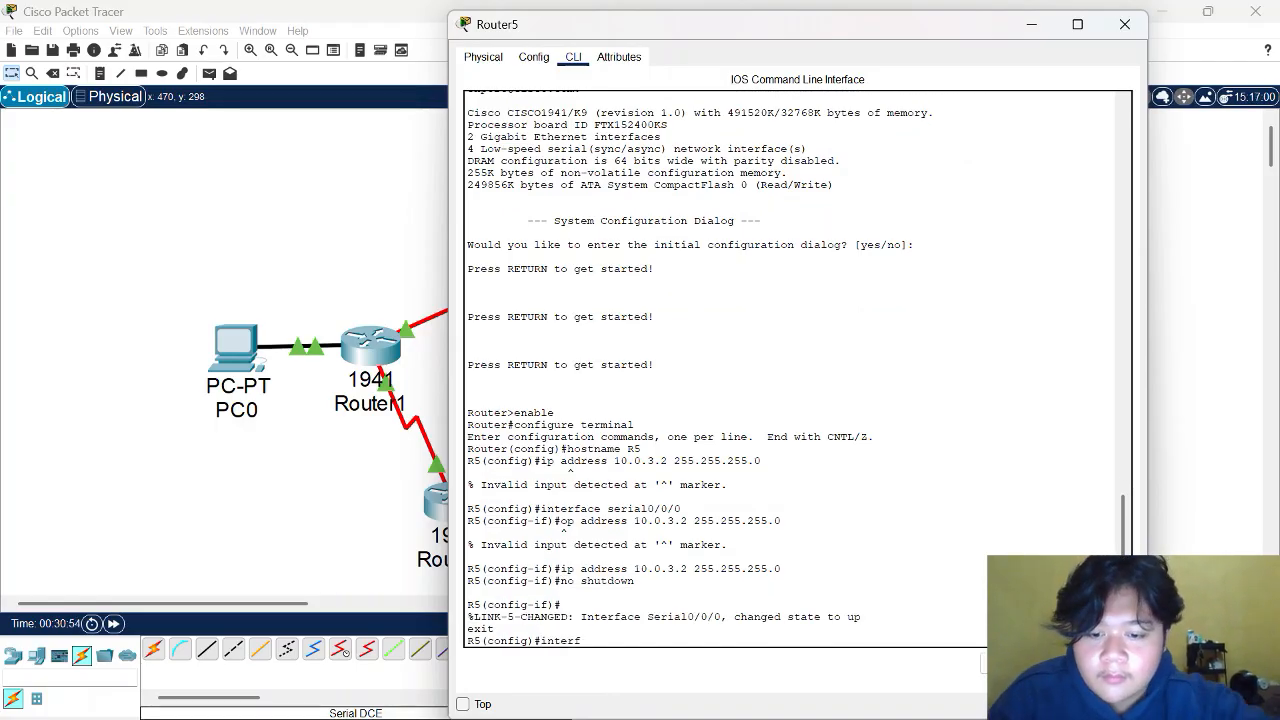
text(ace seri)
key(Return)
text(interface serial)
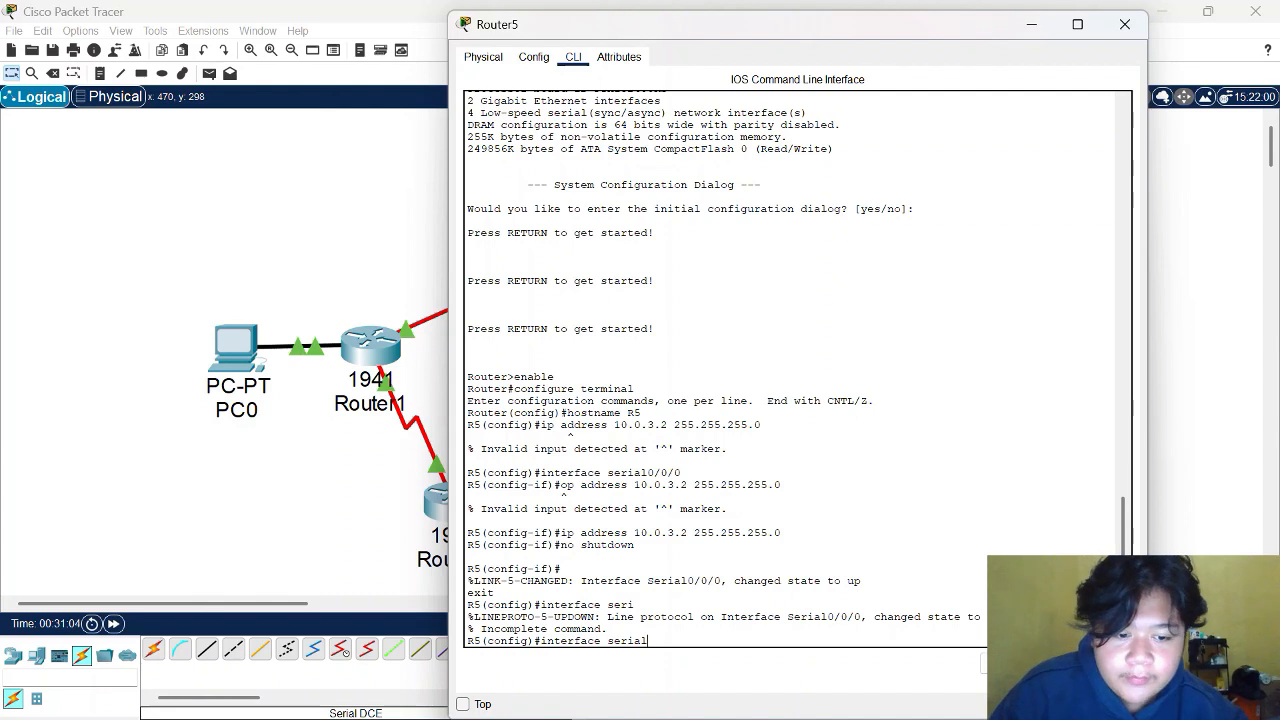
text(0/0/1)
key(Return)
text(ip address 10)
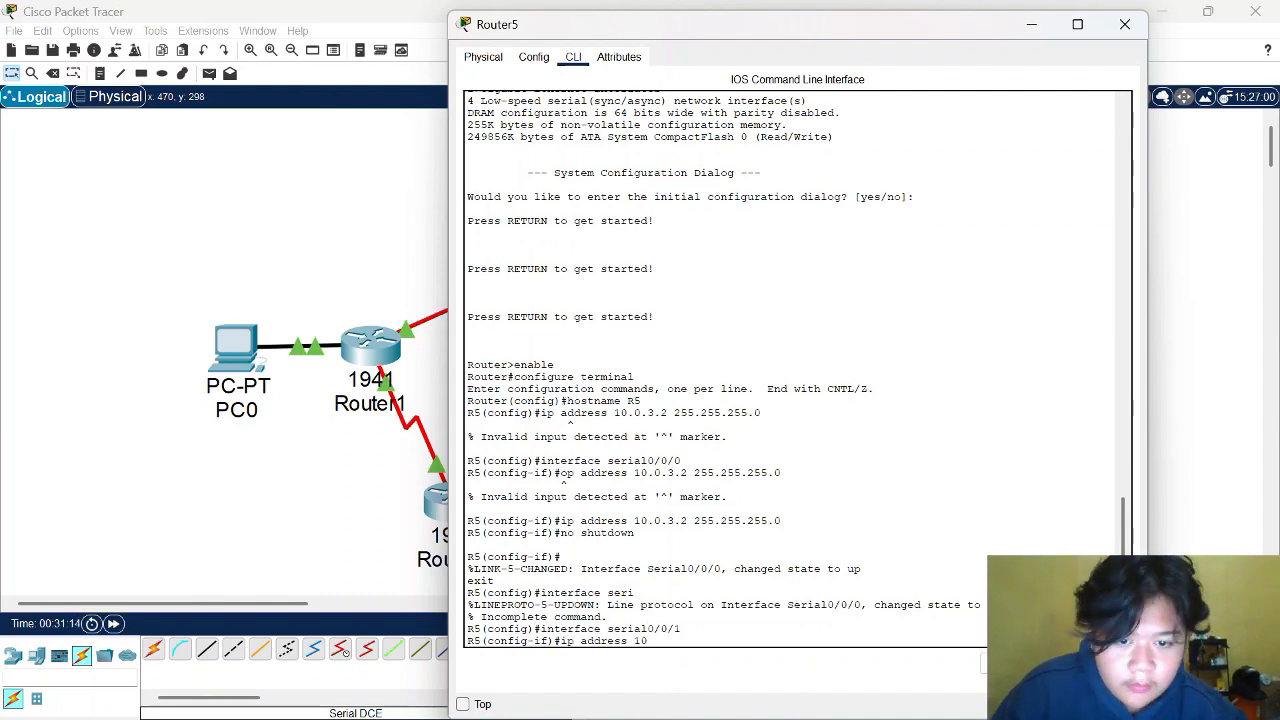
text(.0.4.1 255.255.255.0)
key(Return)
Step: Enable R5's serial0/0/1 interface with no shutdown and exit its interface configuration
text(no shutdown)
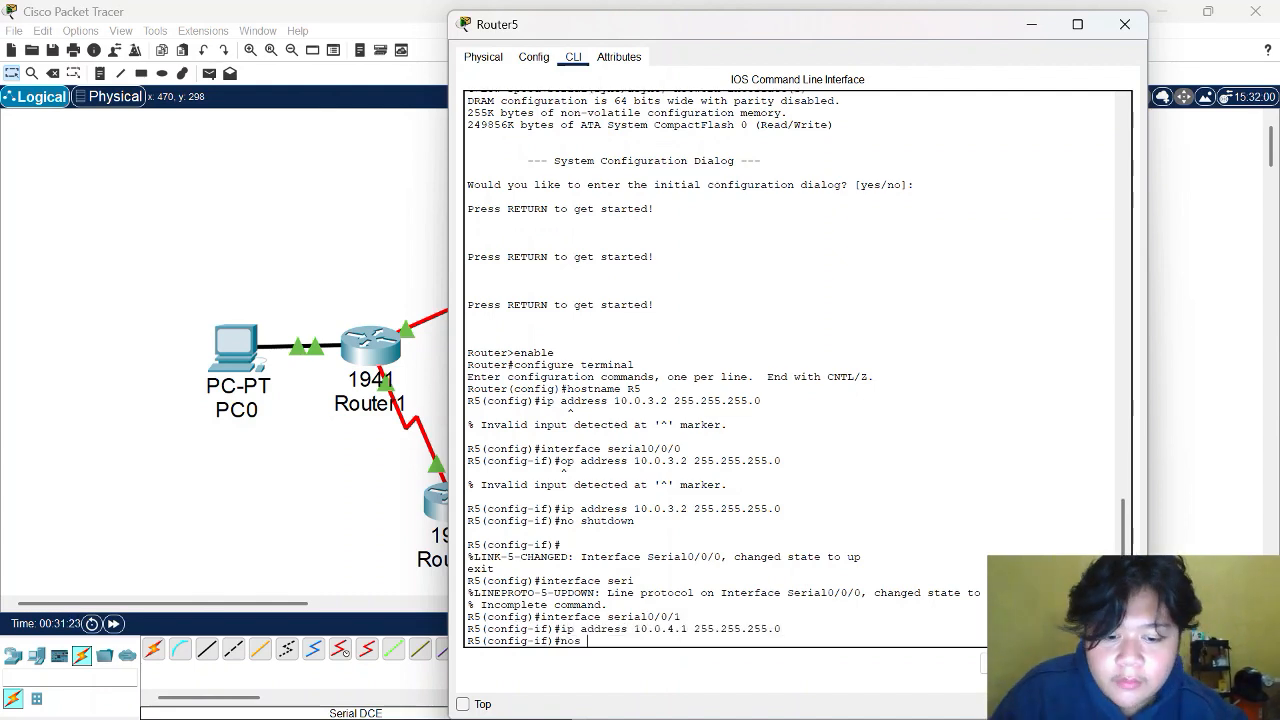
key(Return)
key(Return)
text(exit)
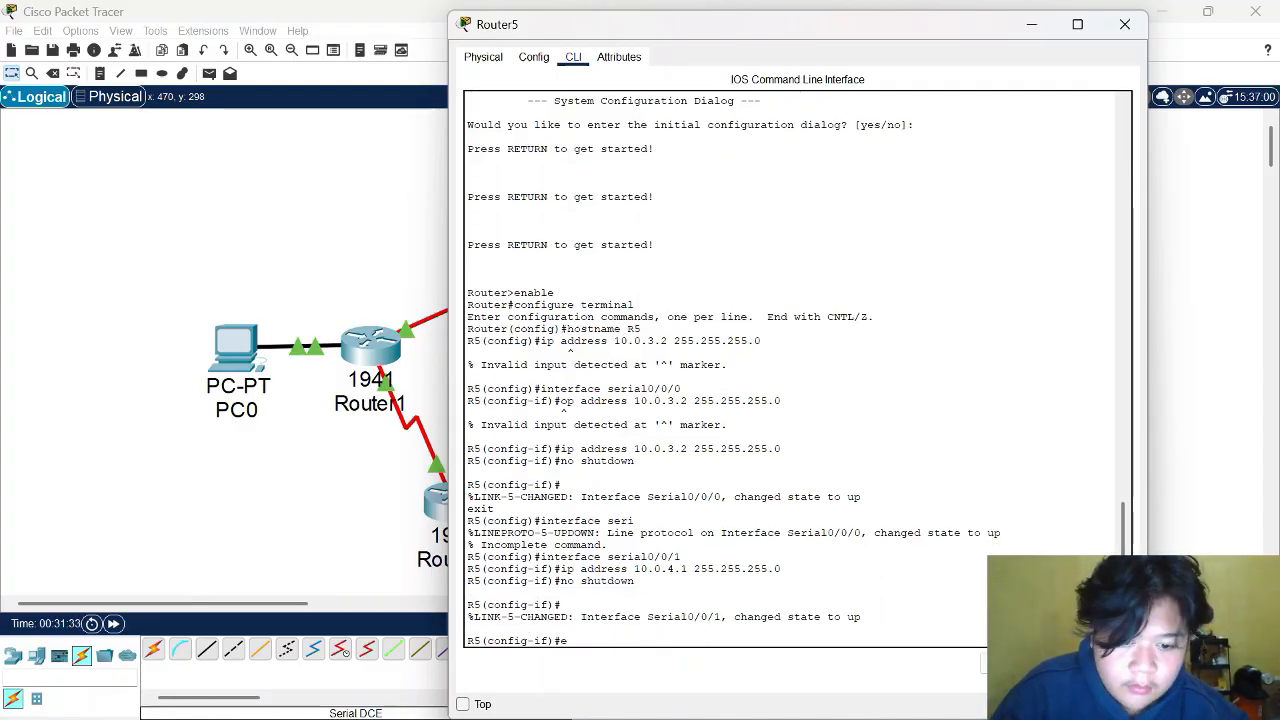
key(Return)
Step: Configure RIP version 2 on R5 and add the networks 10.0.3.0 and 10.0.4.0
text(router rip)
key(Return)
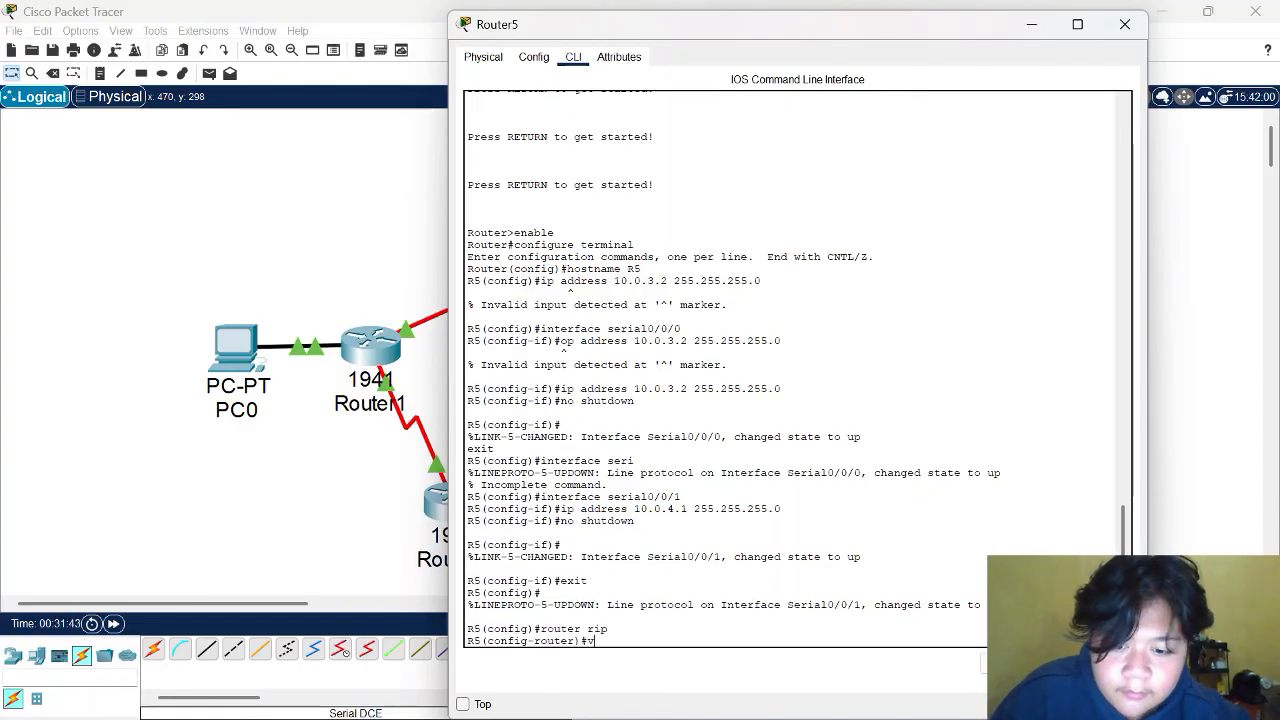
text(version 2)
key(Return)
text(network 10)
text(.0.3.0)
key(Return)
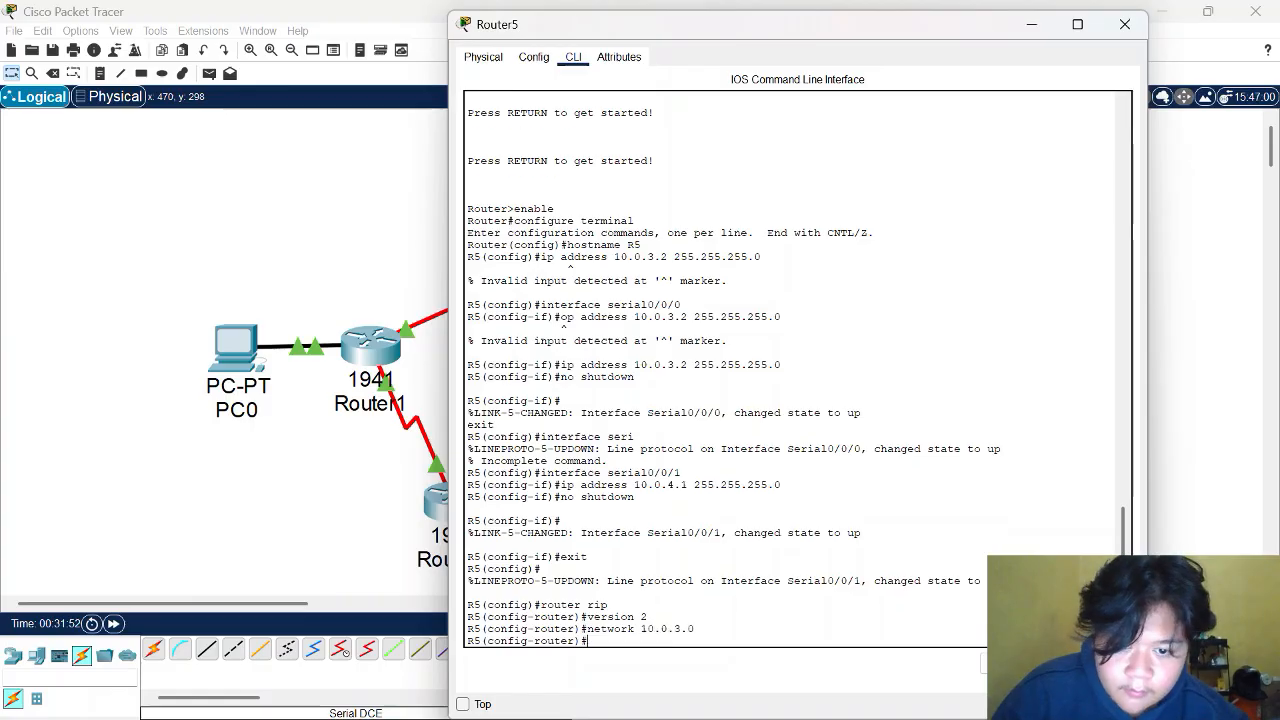
text(network 10.0.)
text(4.0)
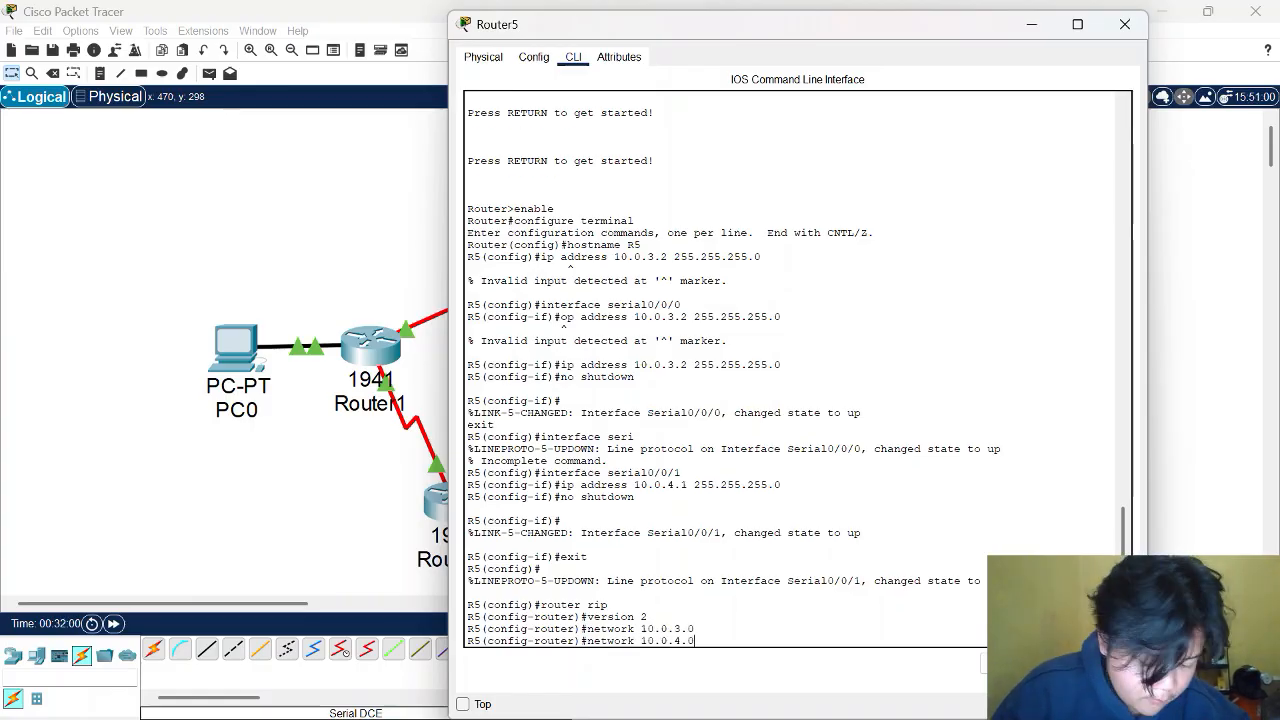
key(Return)
Step: Disable RIP route summarization on R5 with no auto-summary, end configuration mode, and close the Router5 window
text(no auto-summary)
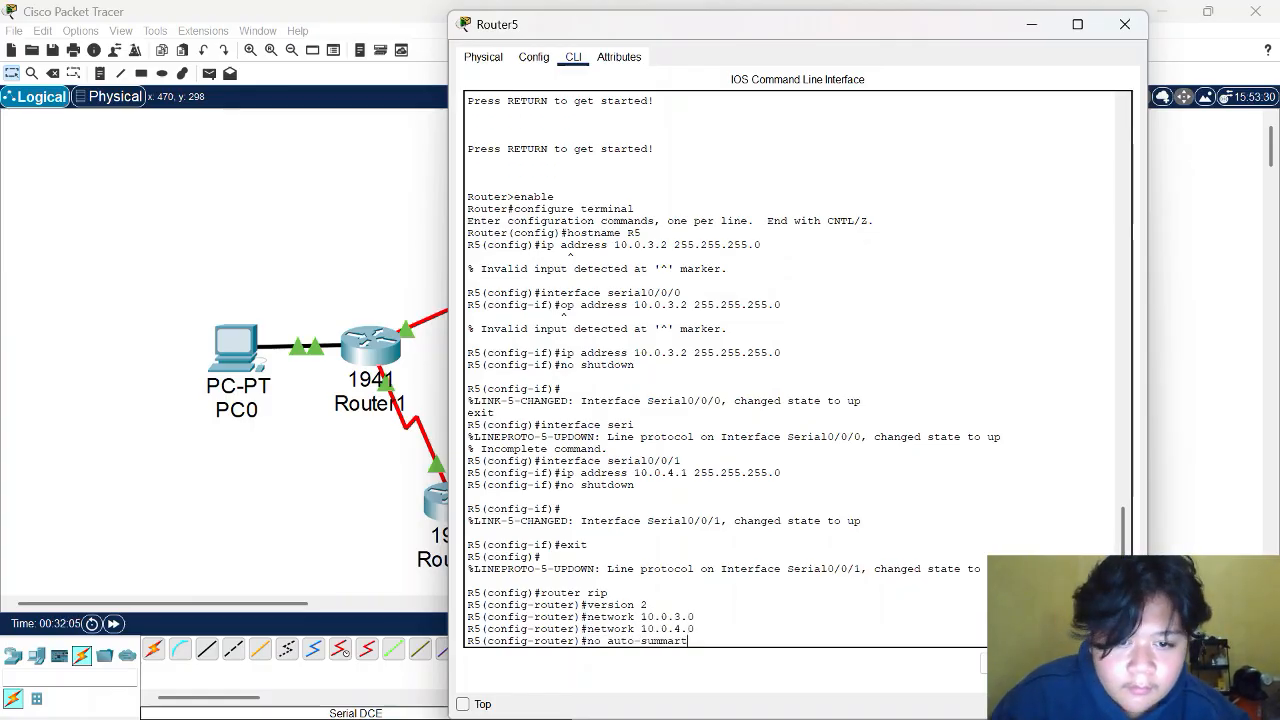
key(Return)
text(end)
key(Return)
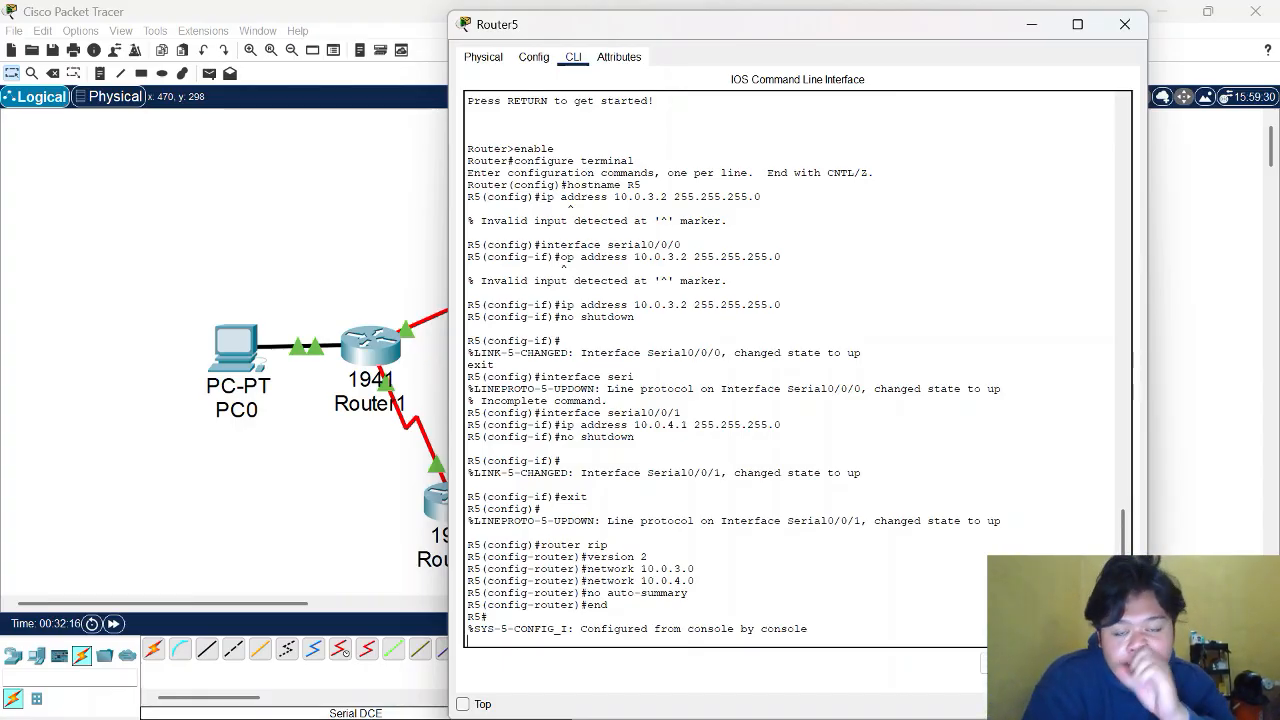
click(1125, 24)
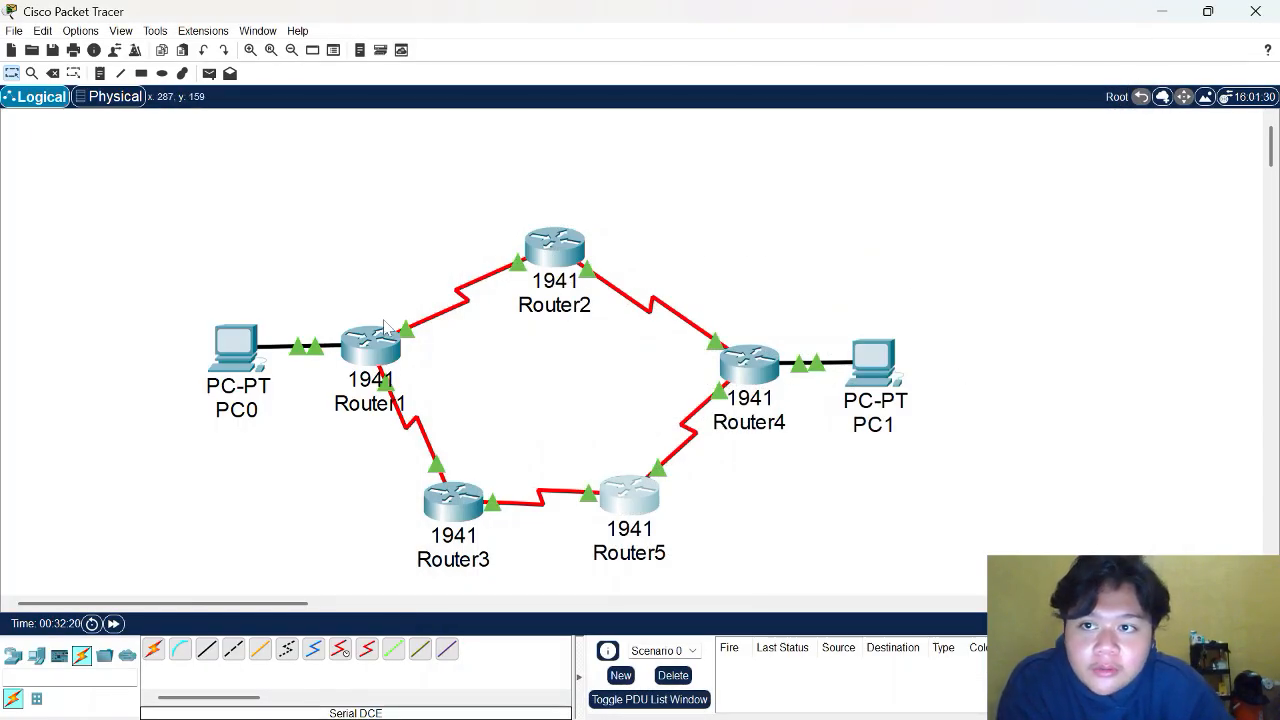
Step: Move PC0 slightly farther from Router1 and PC1 slightly farther from Router4 in the topology
drag(233, 354, 229, 353)
drag(865, 362, 889, 364)
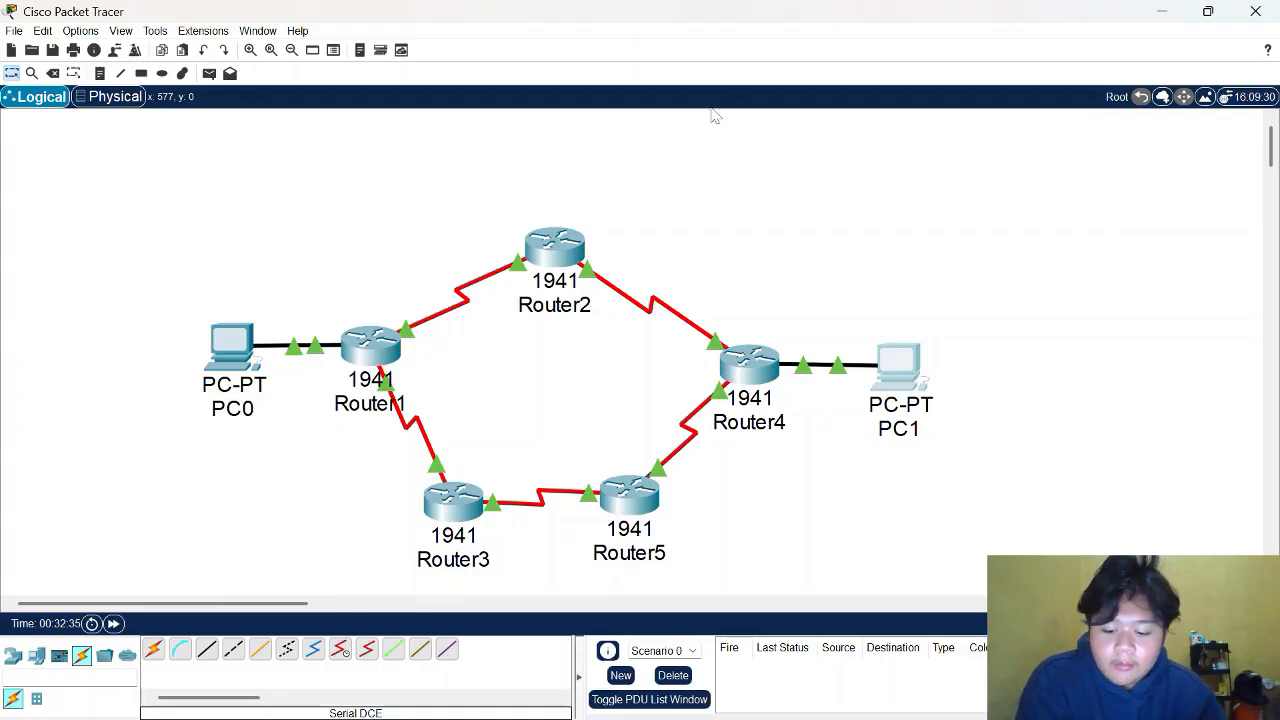
Step: Display R1's full routing table with show ip route, examine its RIP routes, and close the Router1 window
click(372, 347)
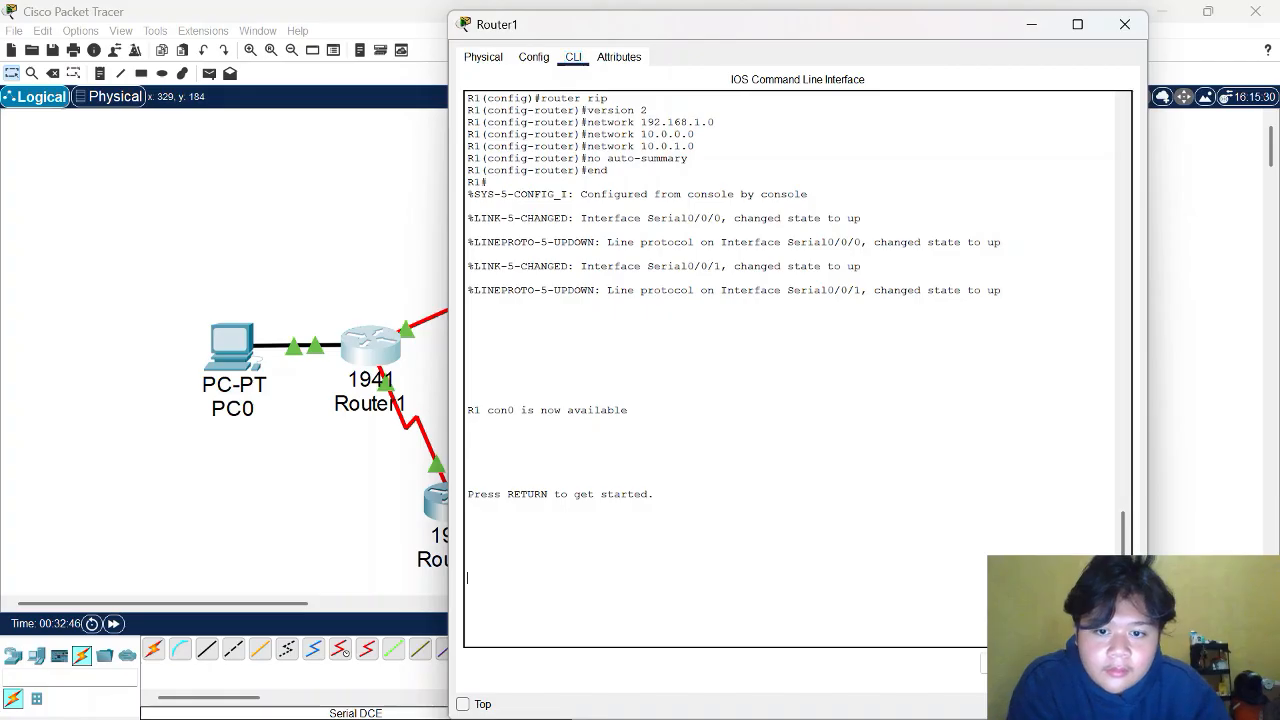
key(Return)
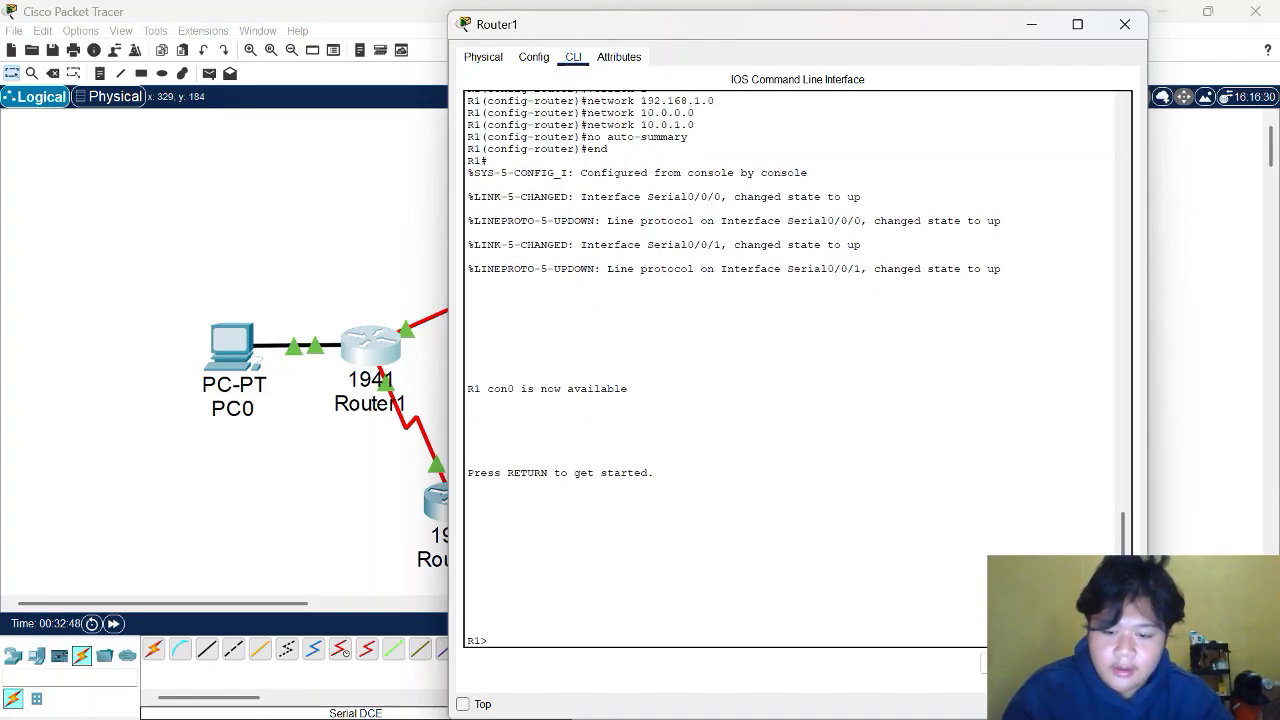
text(shwo)
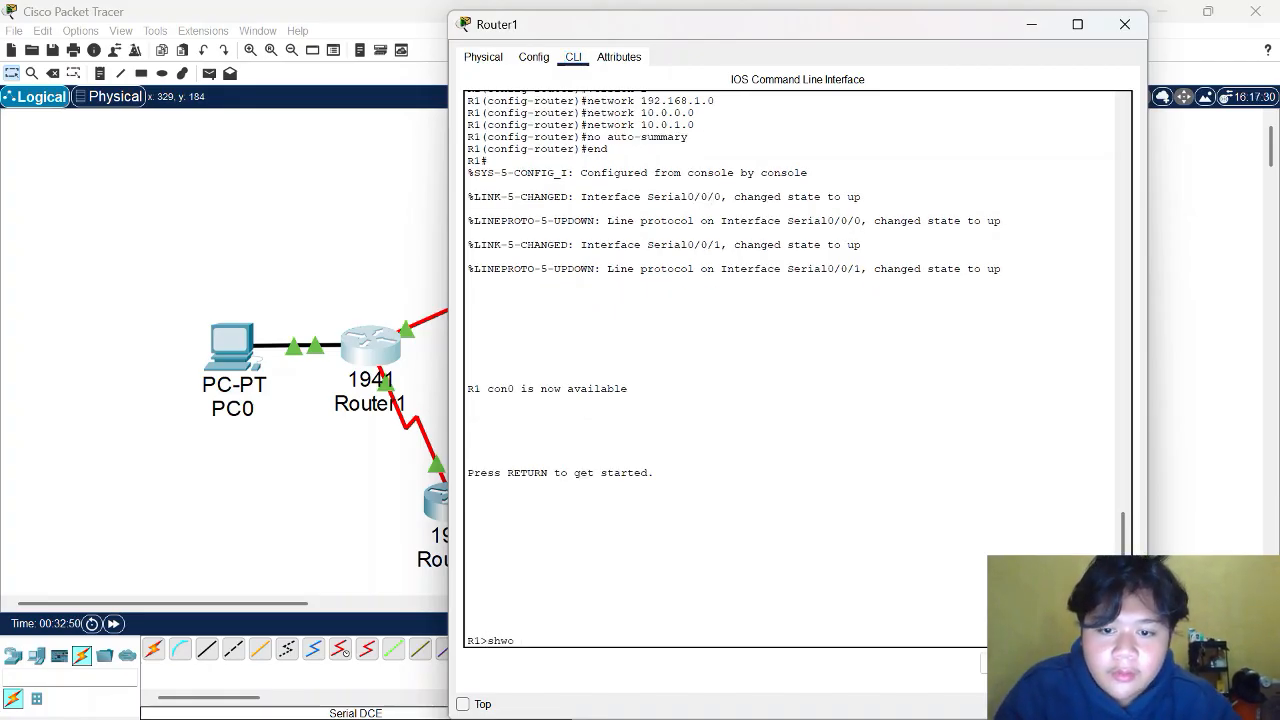
key(BackSpace)
key(BackSpace)
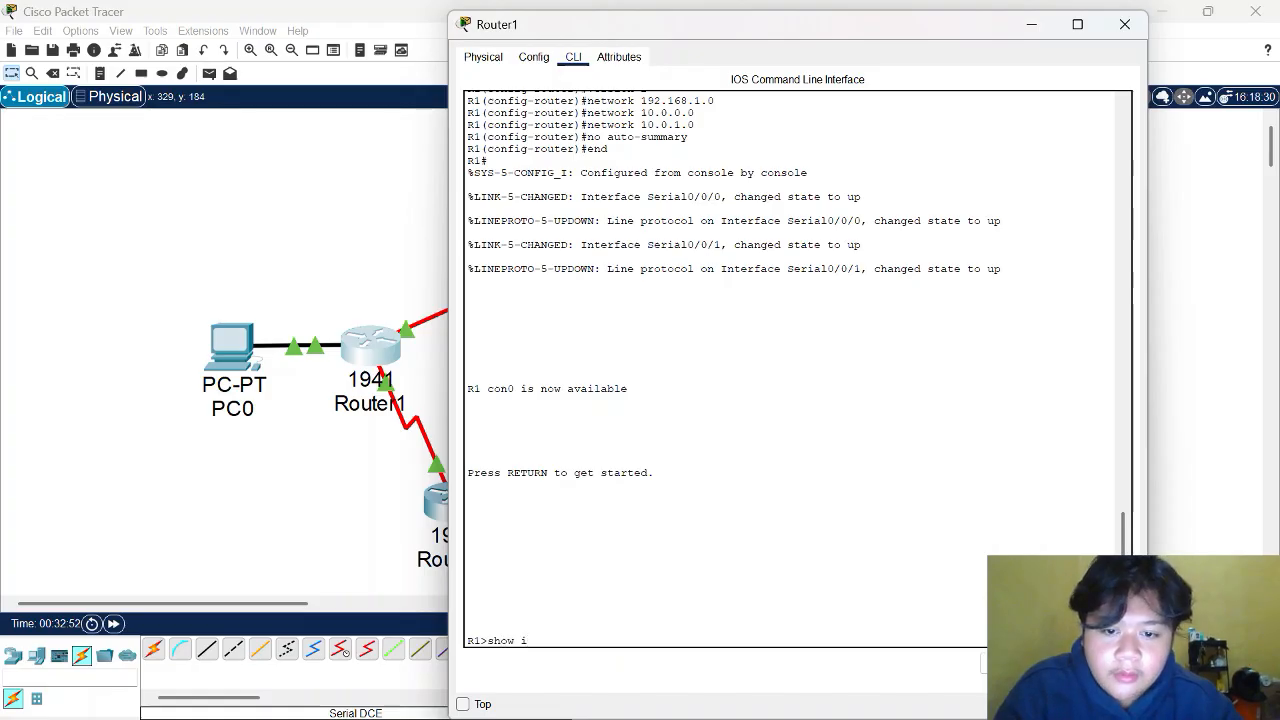
text(ow ip route)
key(Return)
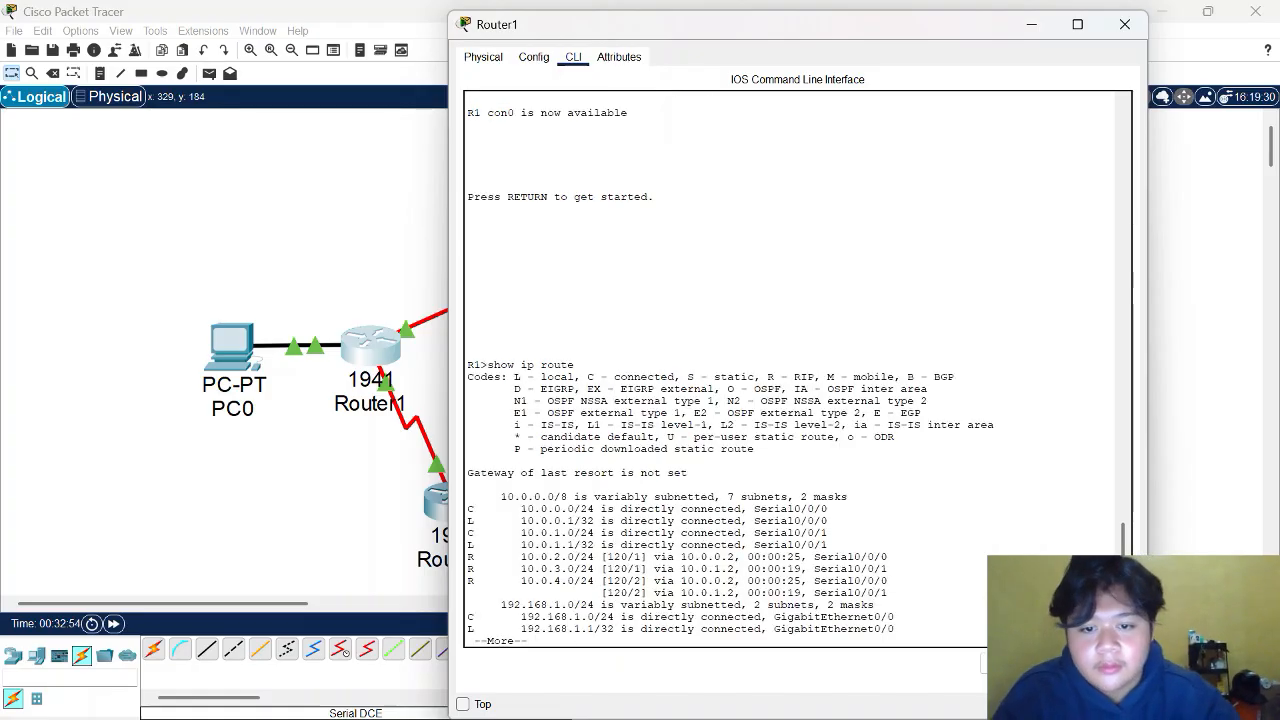
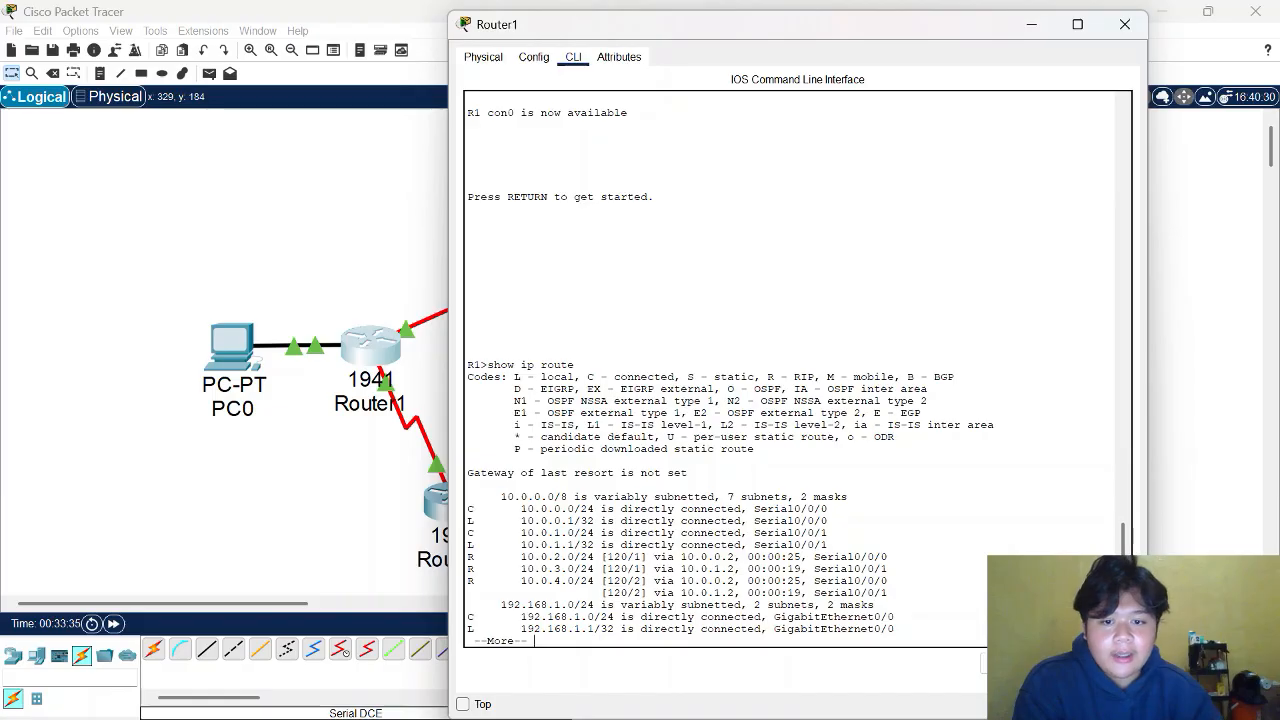
key(Return)
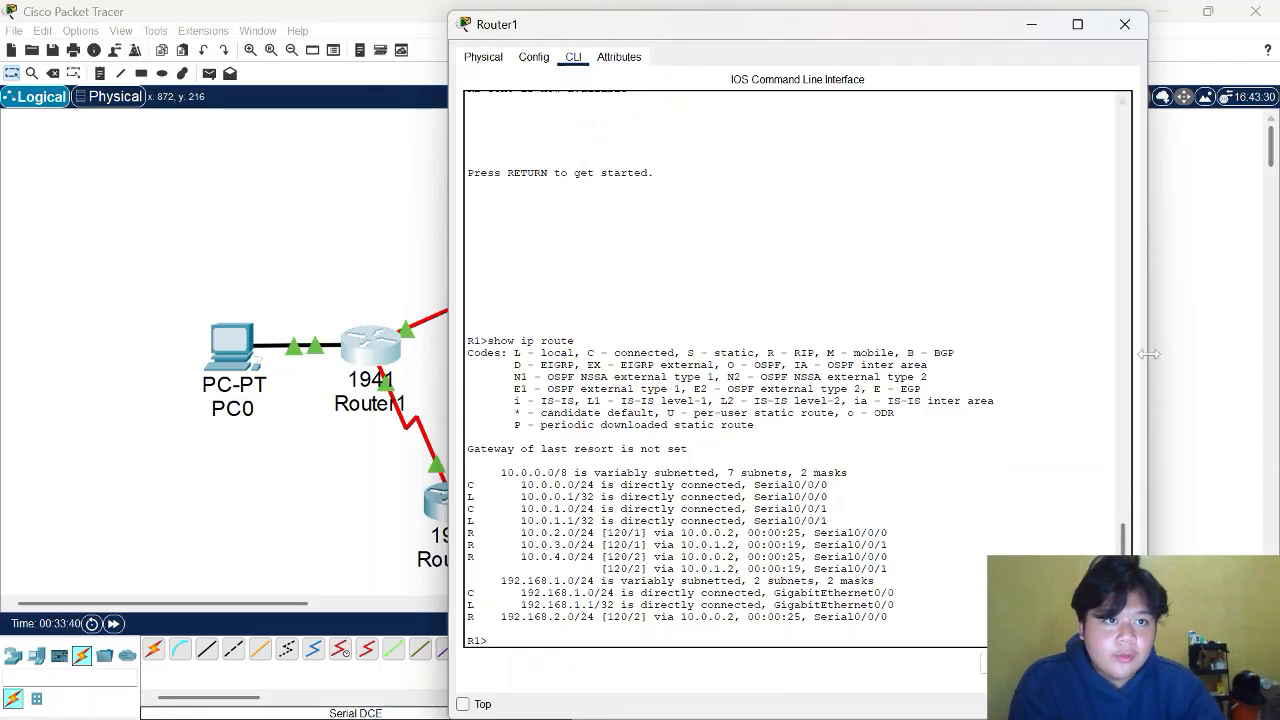
click(1124, 24)
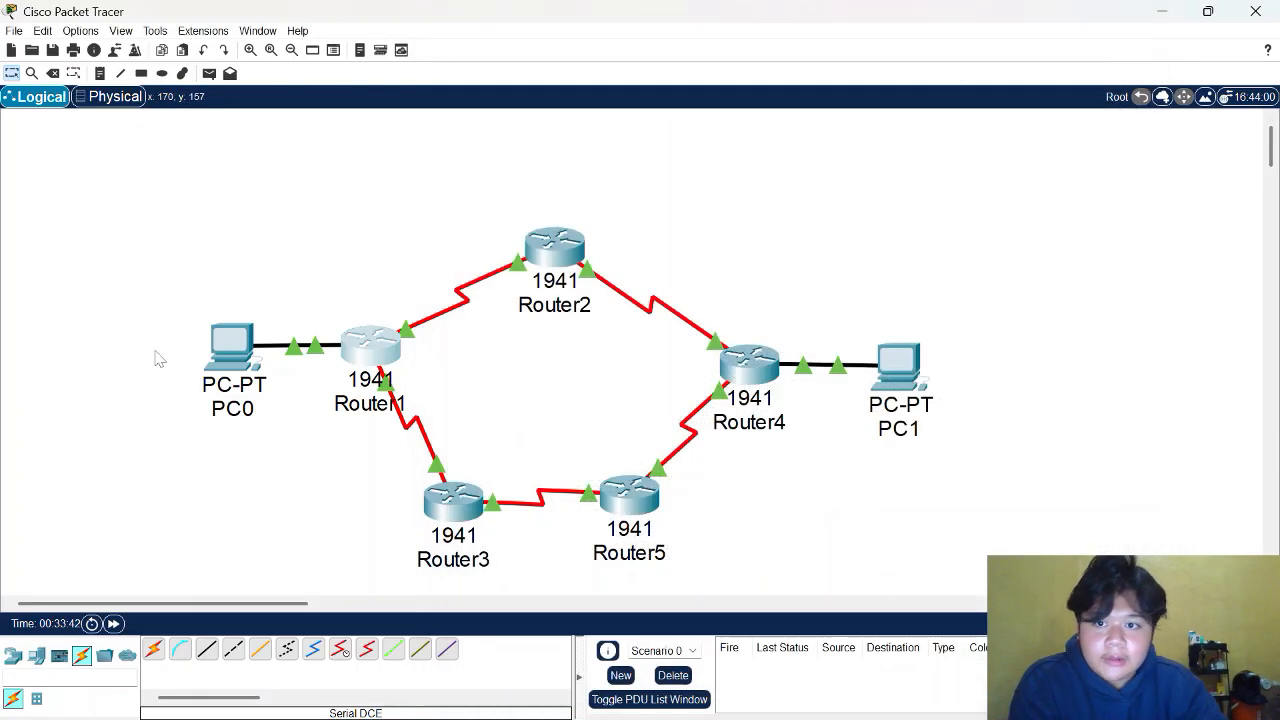
Step: Ping 192.168.2.2 from PC0's Command Prompt to test connectivity to the far PC, and close the PC0 window
click(238, 358)
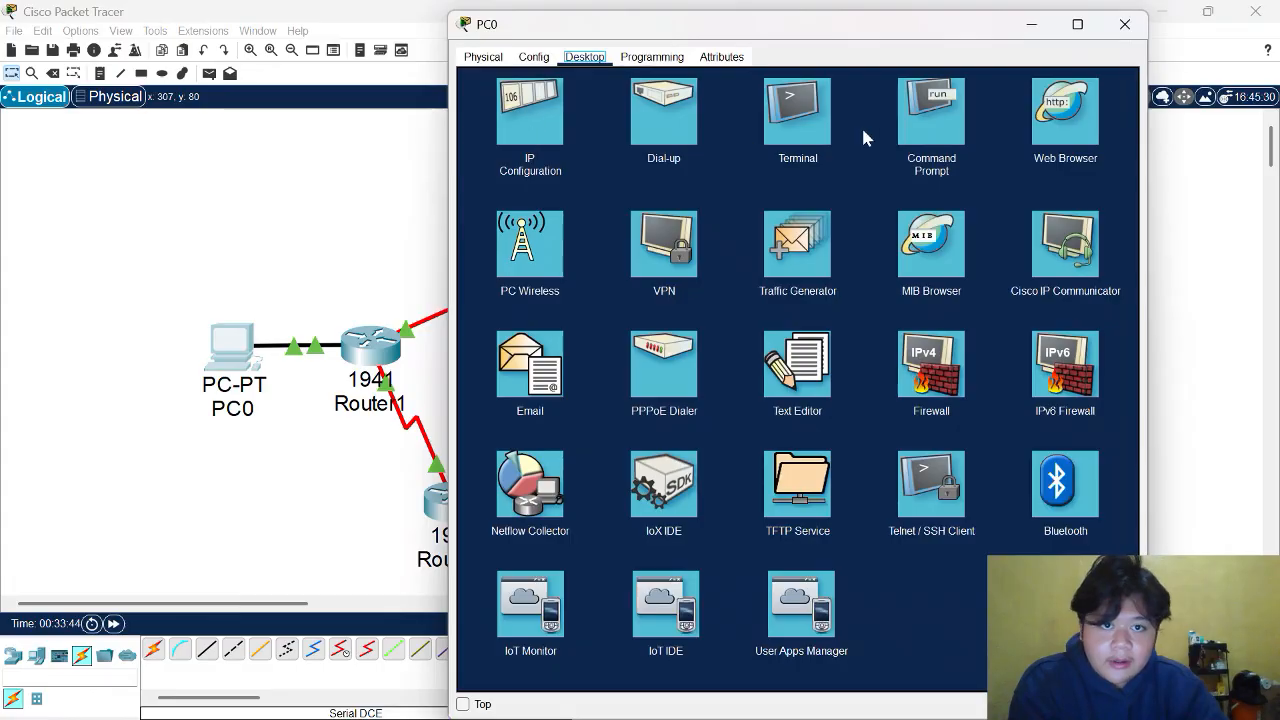
click(923, 109)
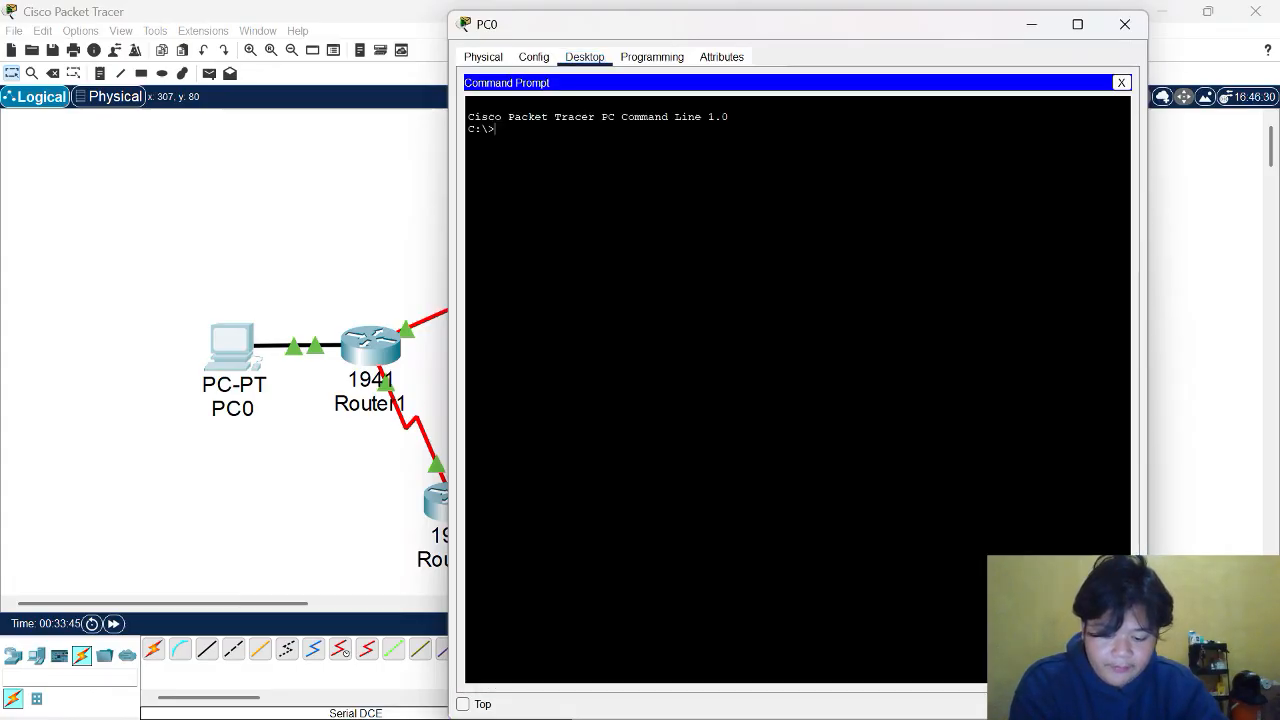
text(pi)
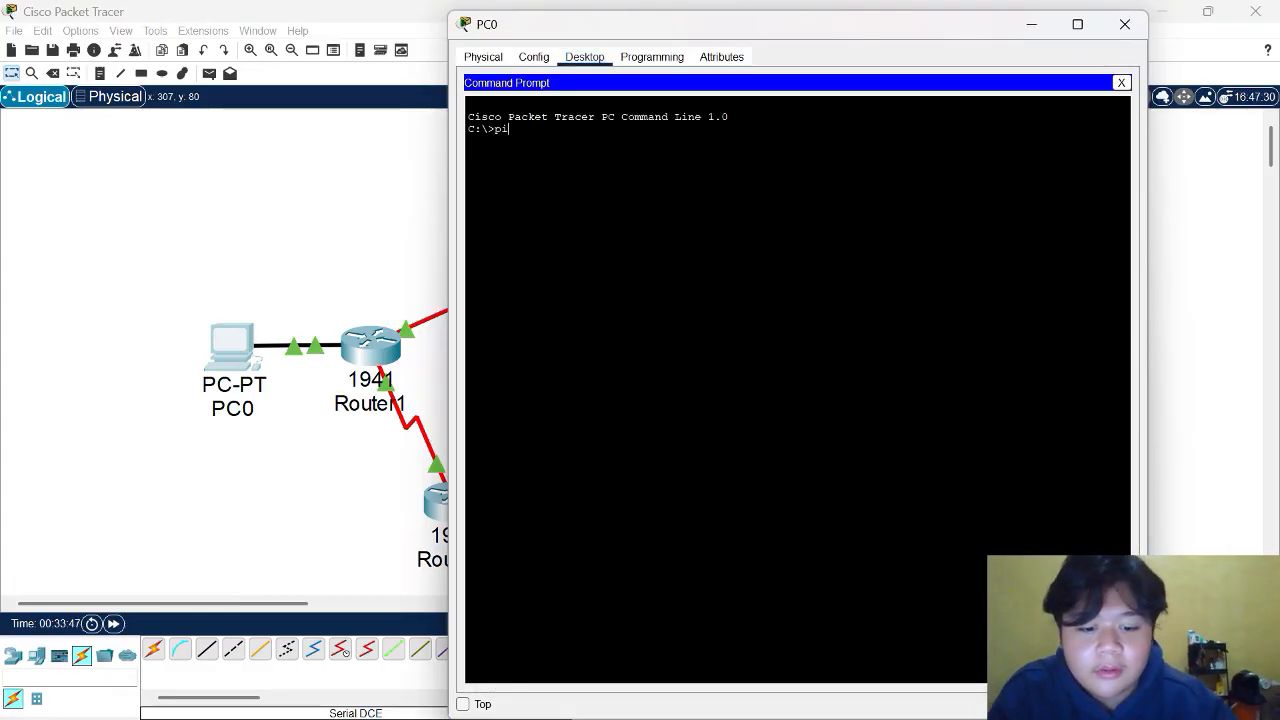
text(ng 192.)
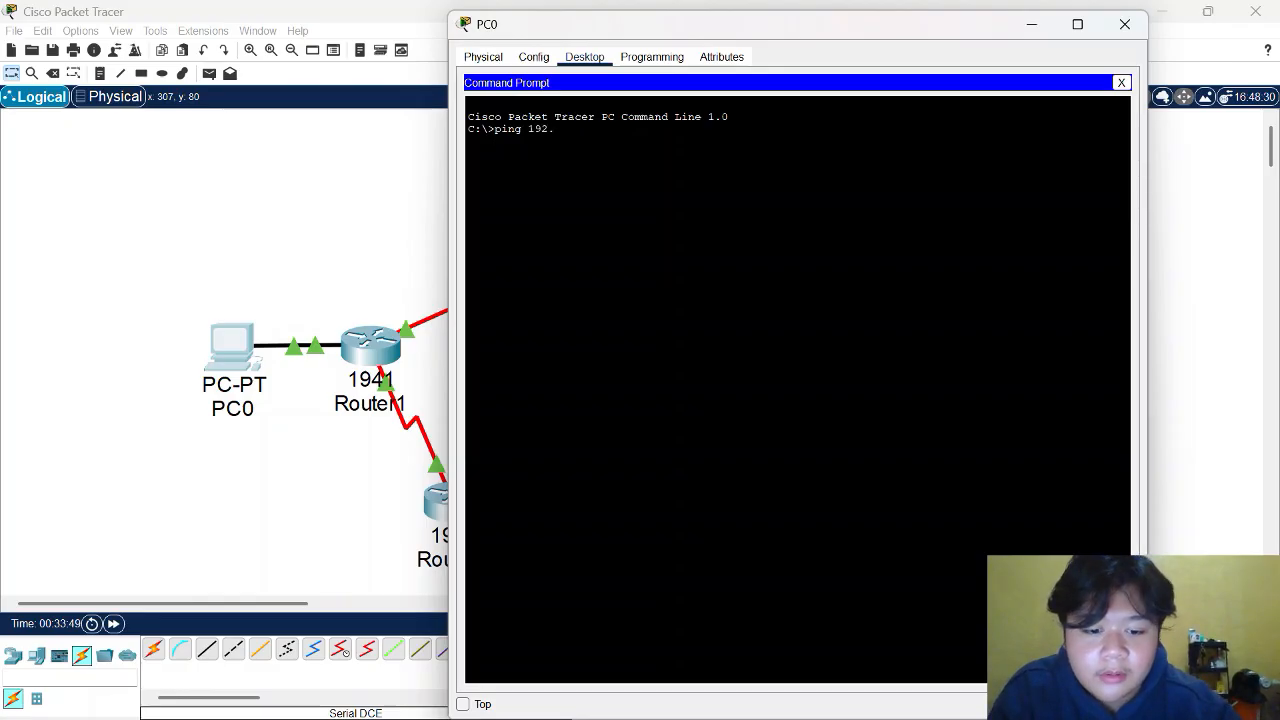
text(168.)
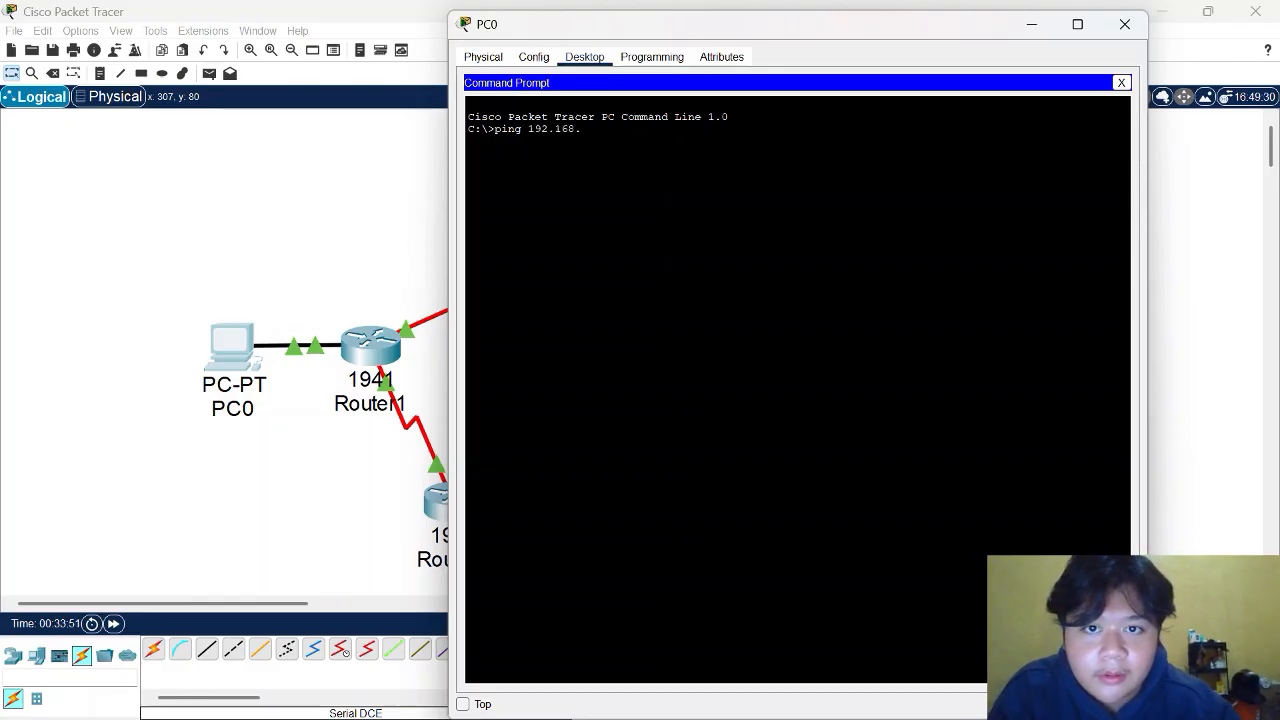
text(2)
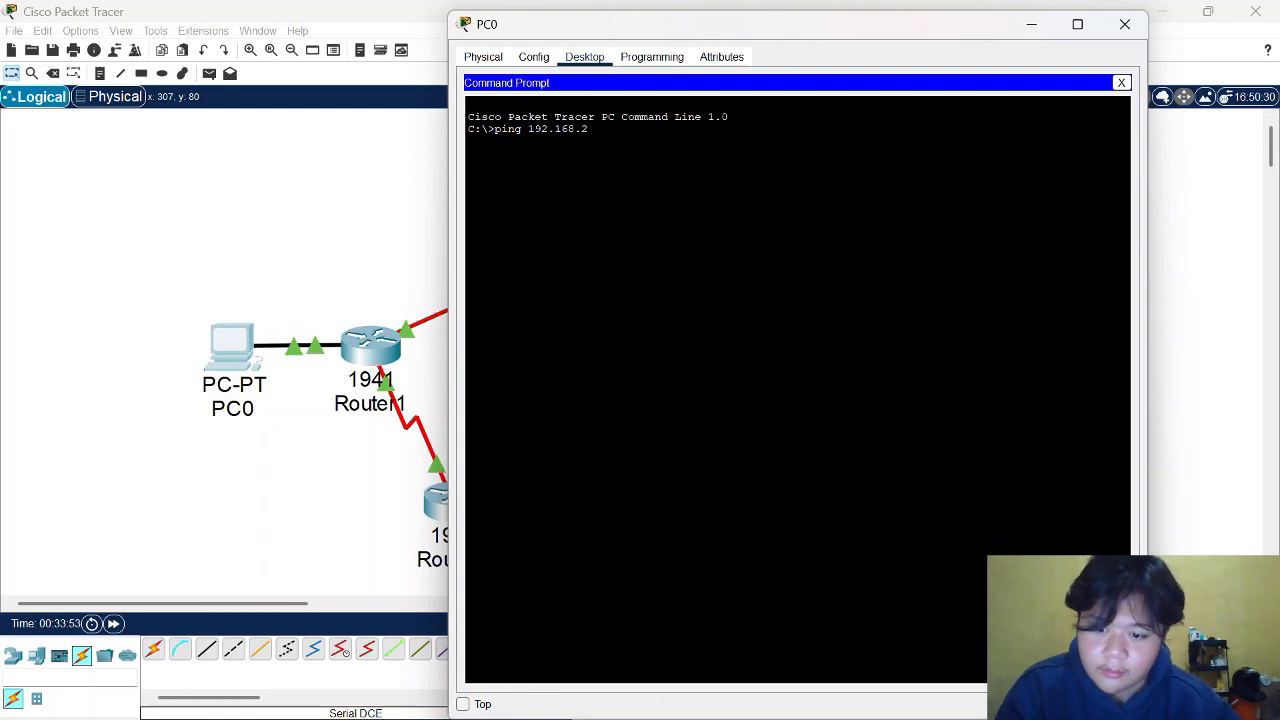
text(.2)
key(Return)
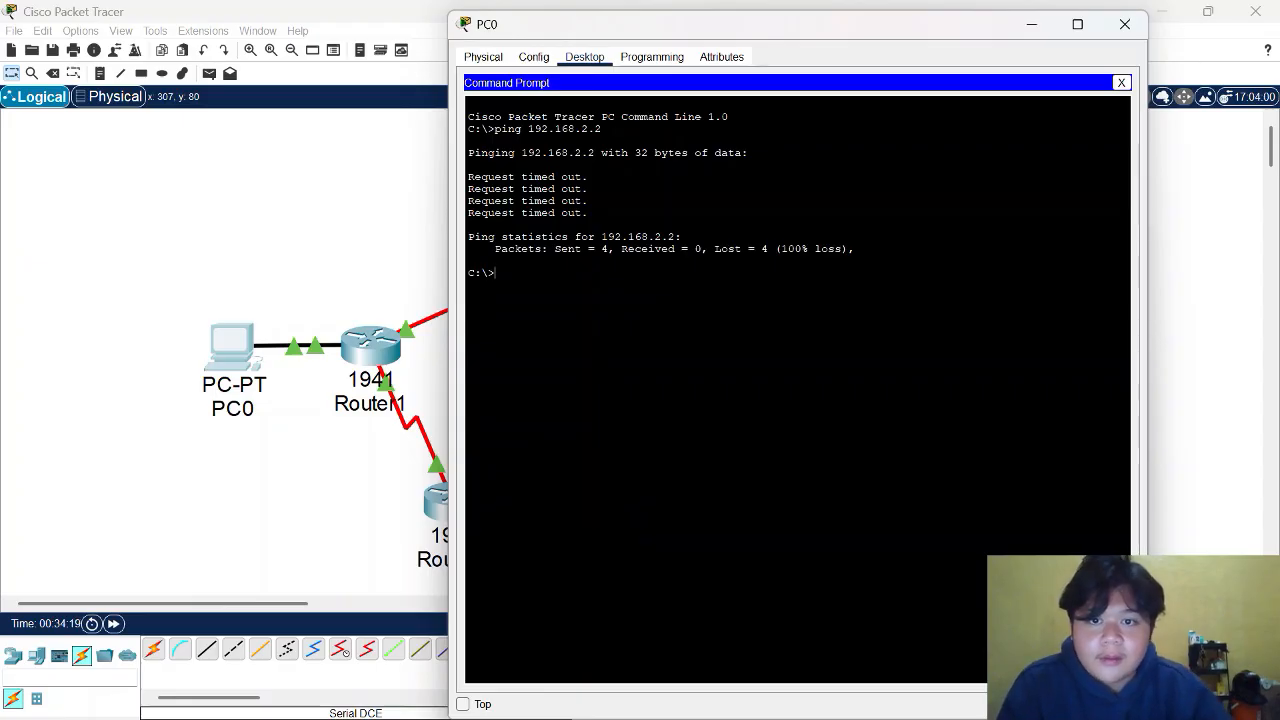
click(1124, 24)
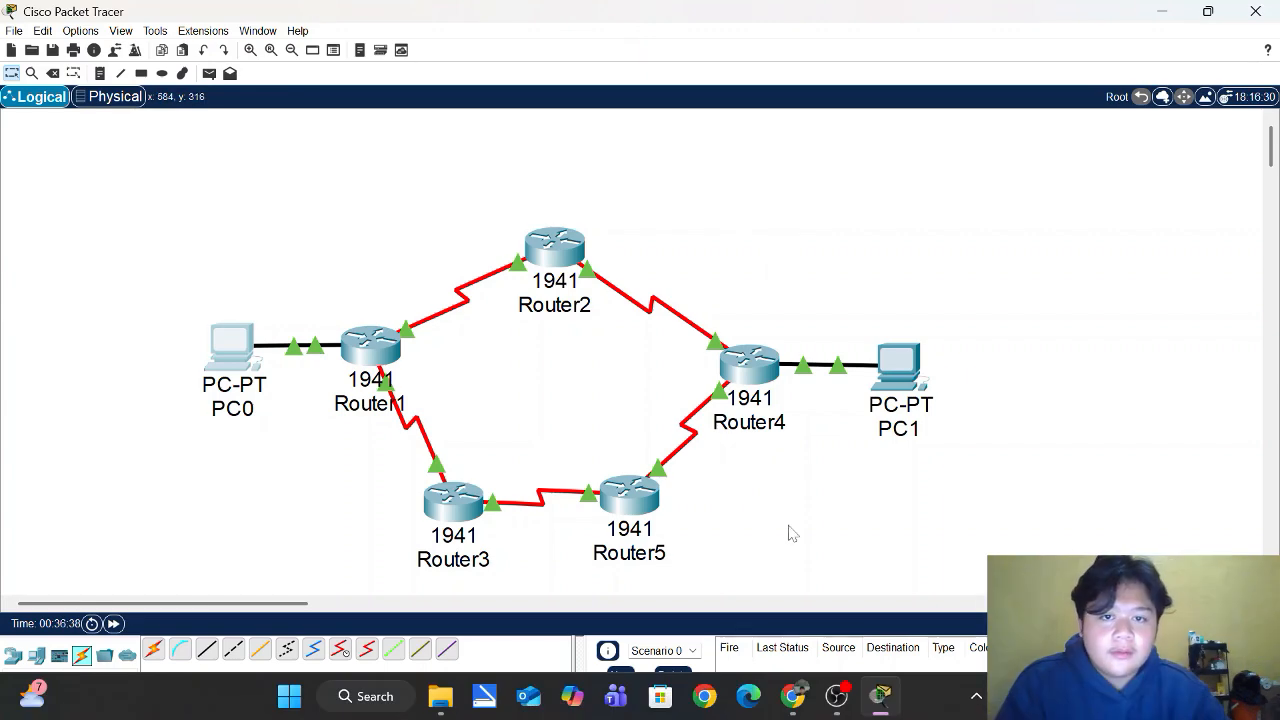
Step: Open PC0's IP configuration and try to assign it the static IPv4 address 192.168.1.1
click(222, 346)
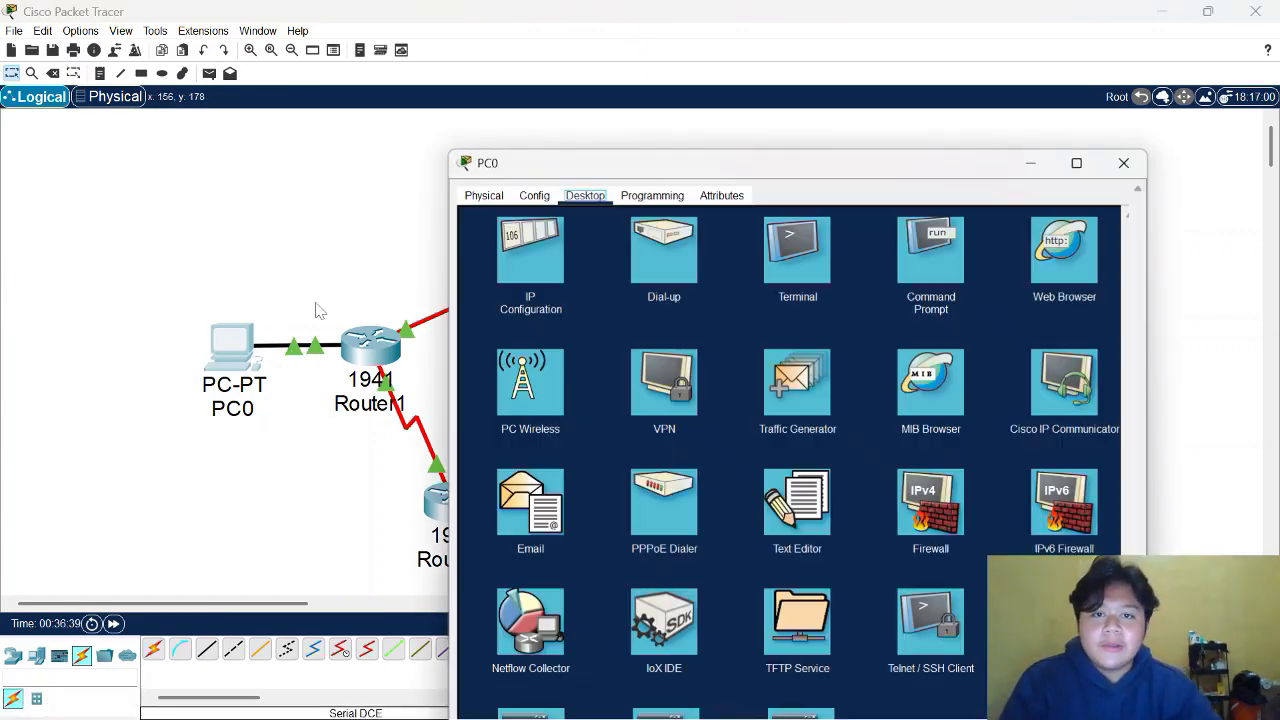
click(529, 95)
click(705, 164)
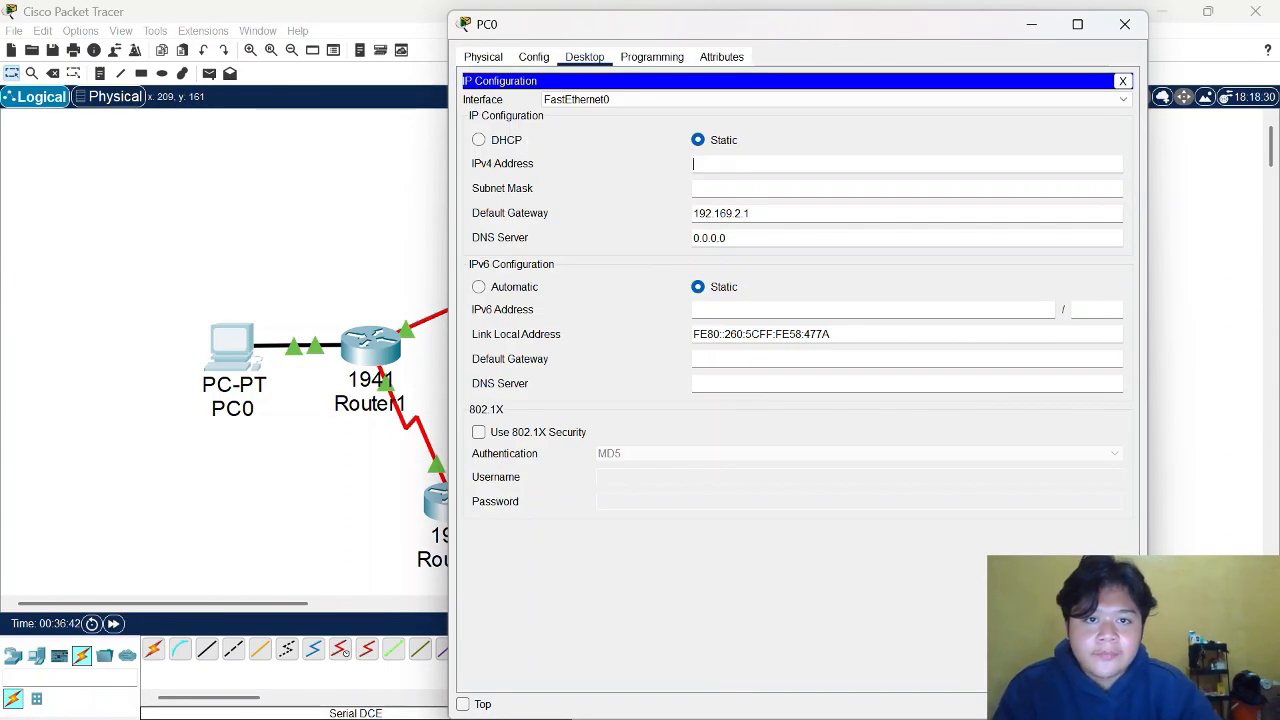
text(192.)
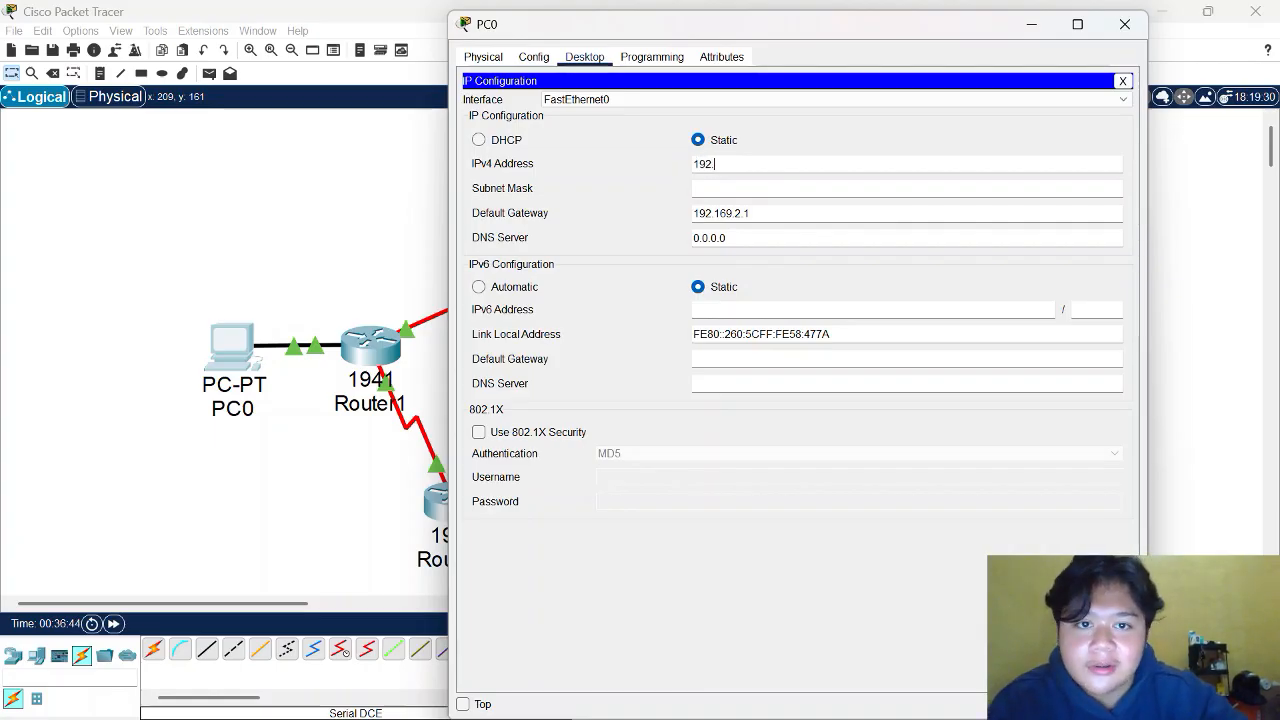
text(168)
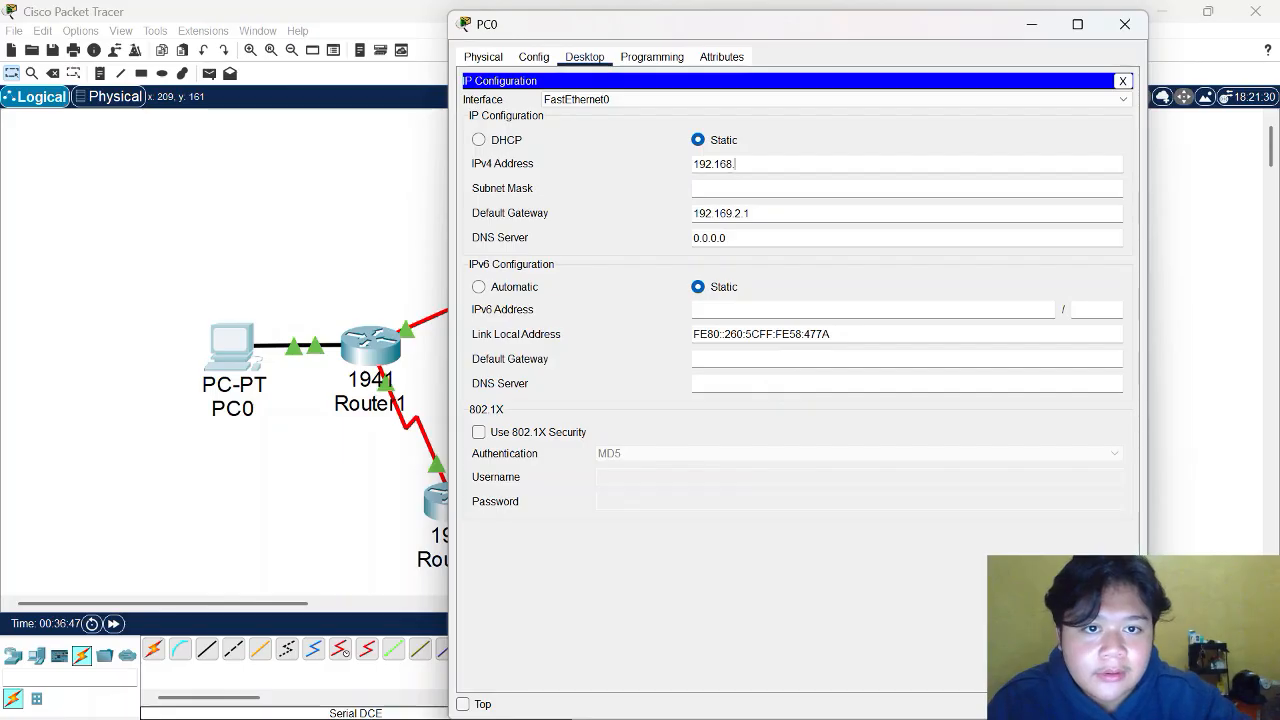
text(.)
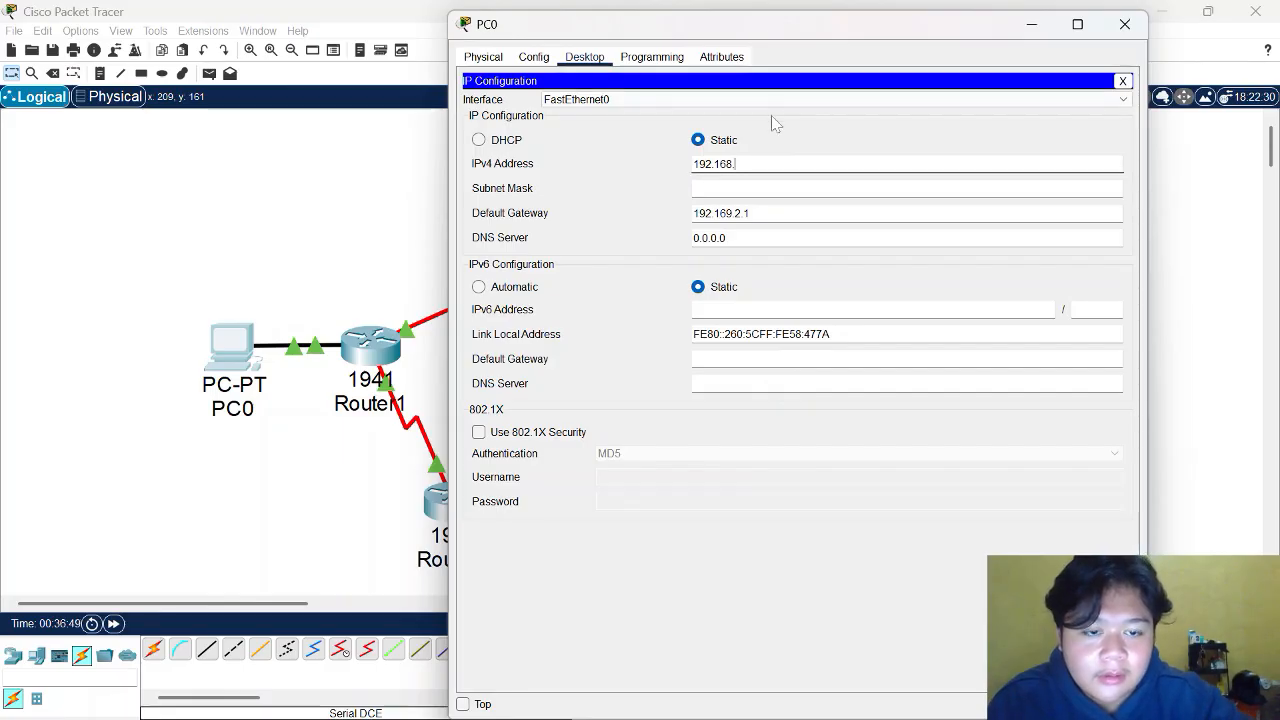
text(1.1)
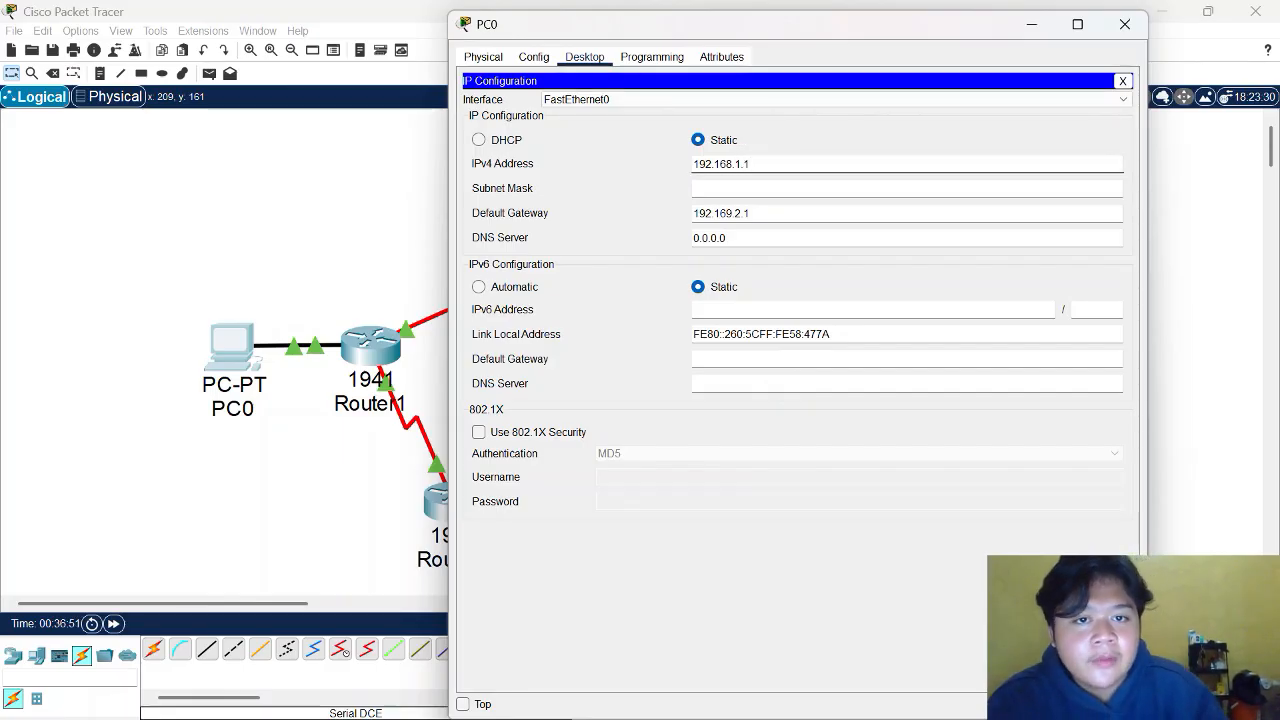
key(Return)
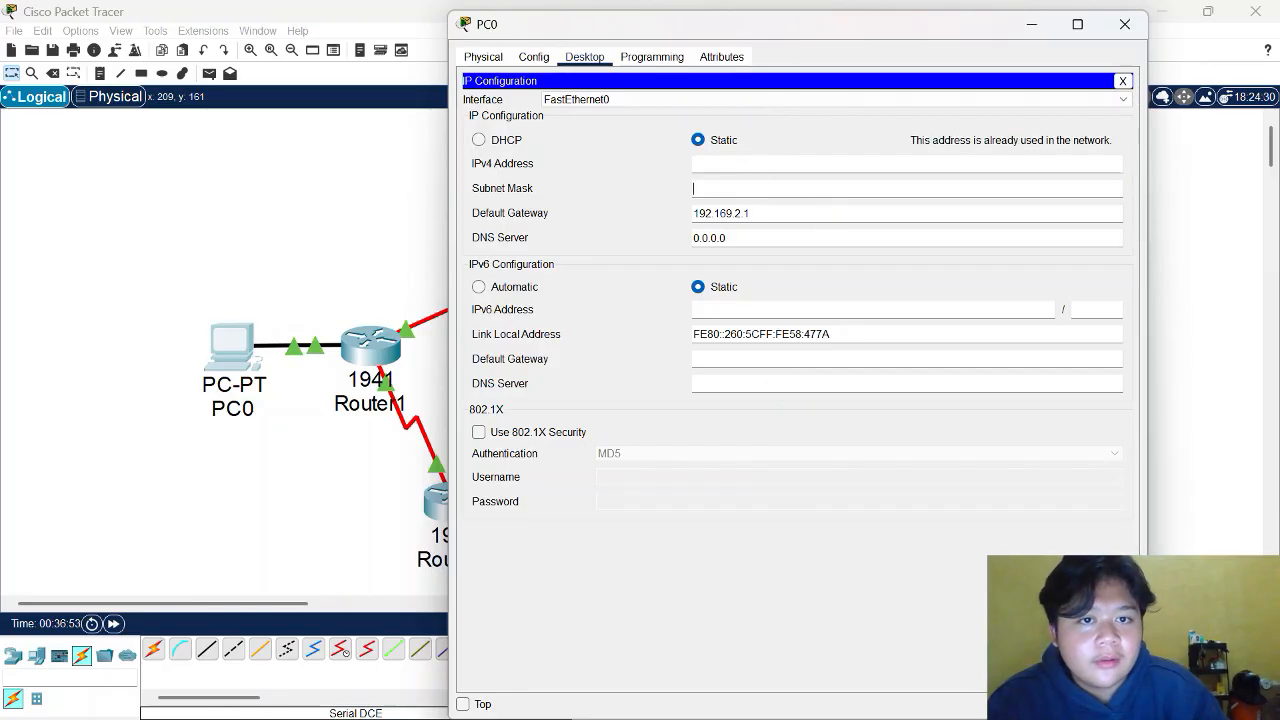
Step: Assign PC0 the static IPv4 address 192.168.1.2 with subnet mask 255.255.255.0
click(705, 163)
text(192.)
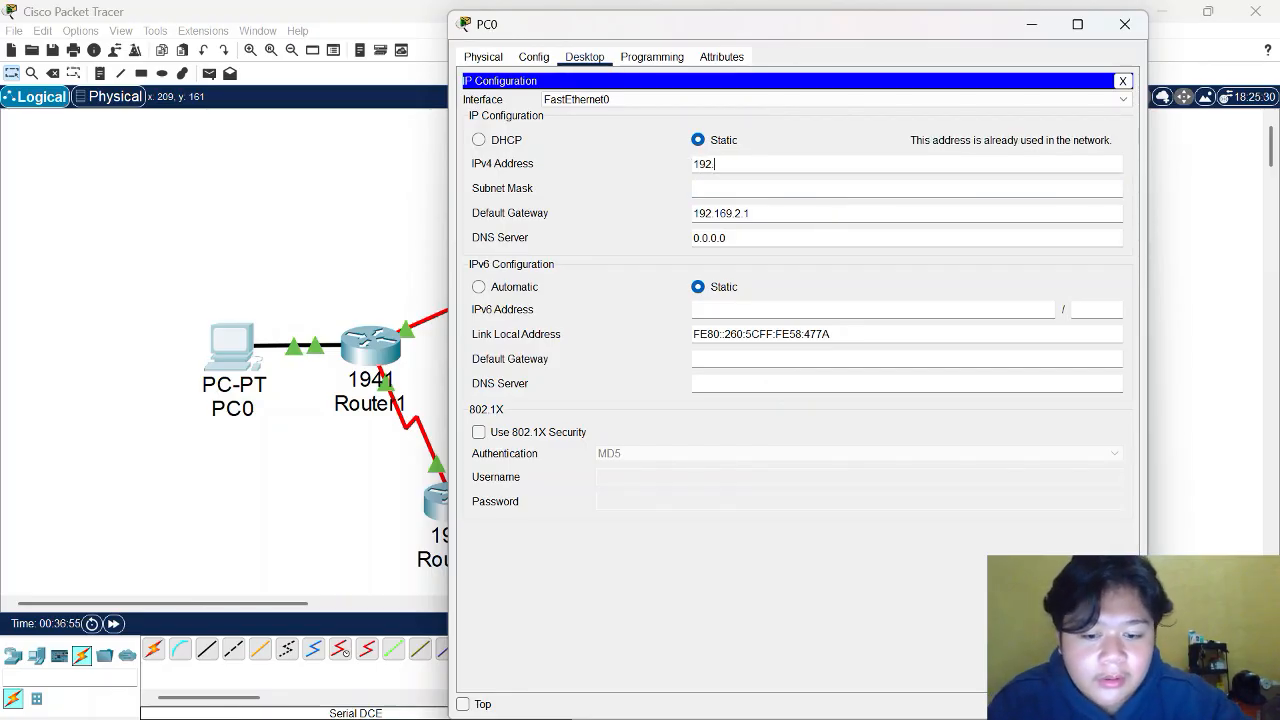
text(168.1.2)
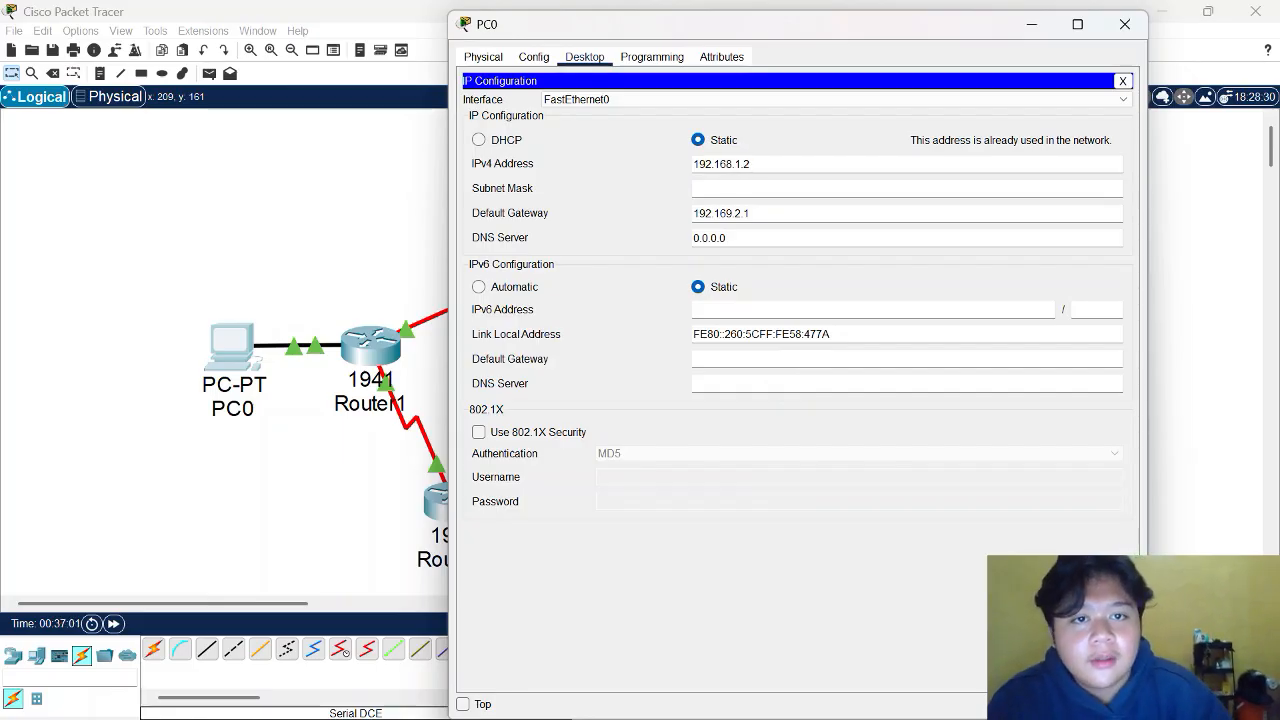
click(785, 186)
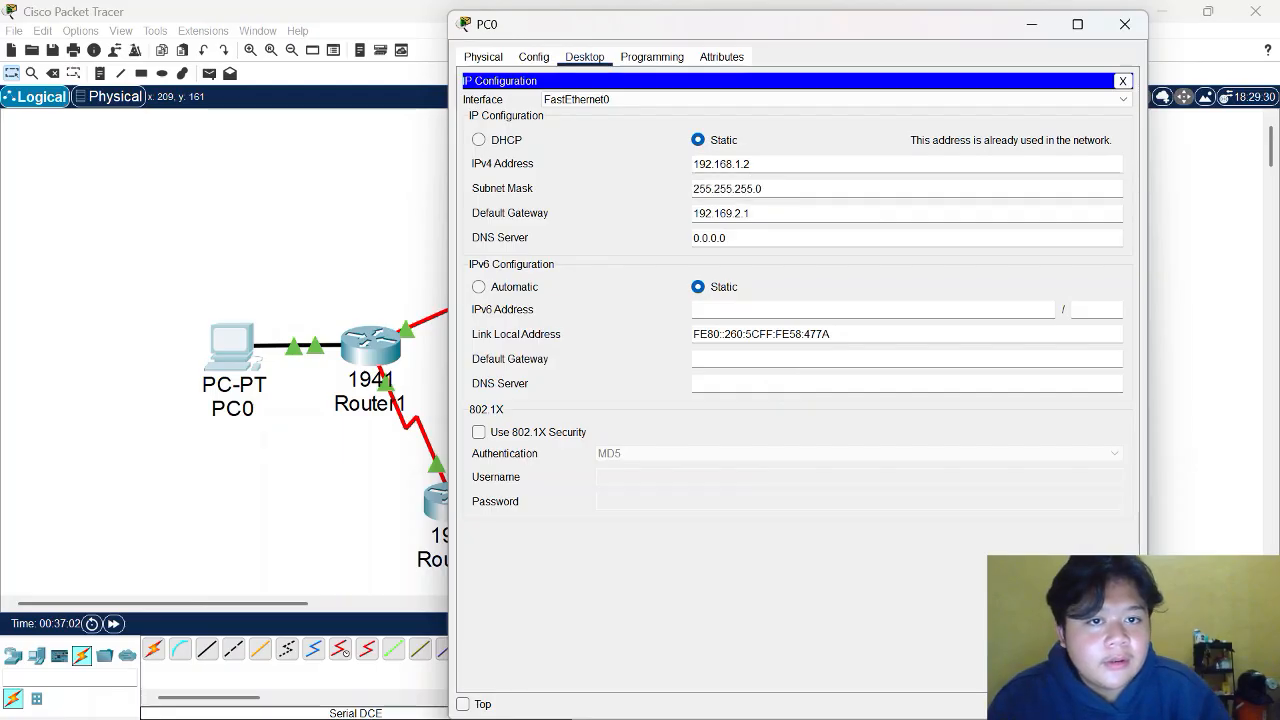
Step: Change PC0's IPv4 default gateway to 192.169.1.1 and close the PC0 window
key(Left)
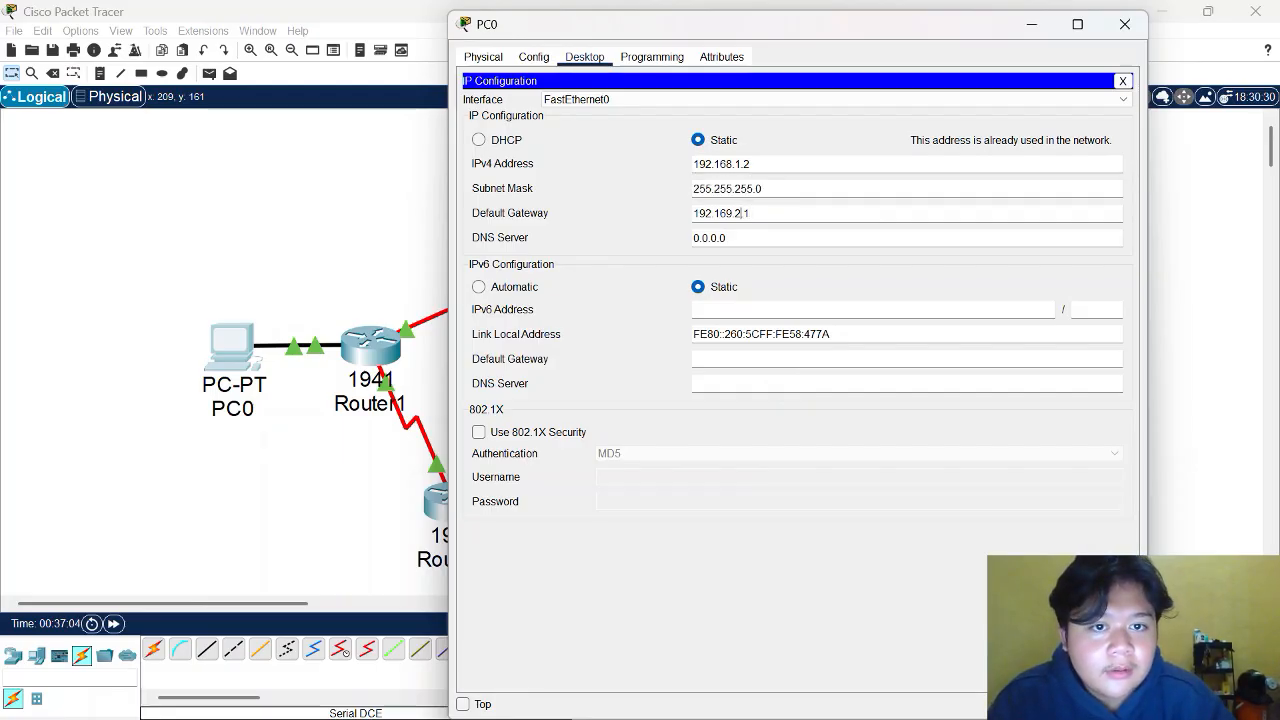
key(BackSpace)
key(BackSpace)
text(1.)
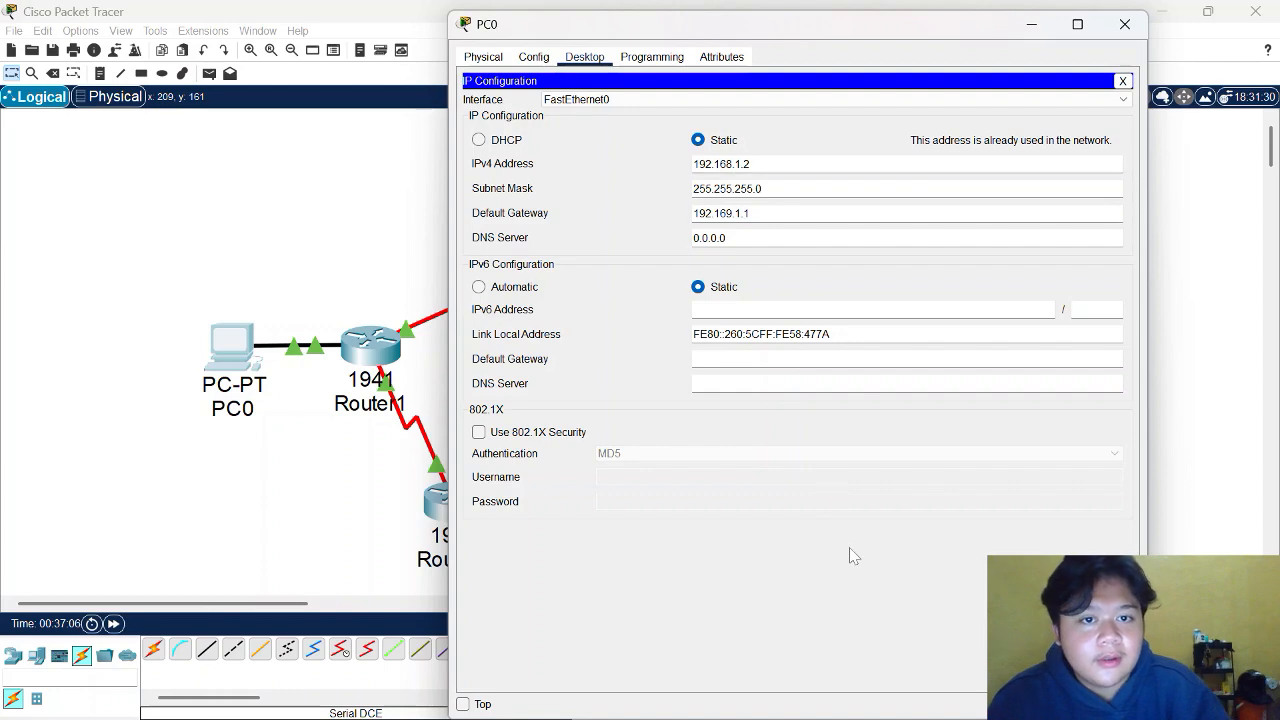
click(1125, 24)
Step: Assign PC1 the static IPv4 address 192.168.2.2 with subnet mask 255.255.255.0
click(906, 362)
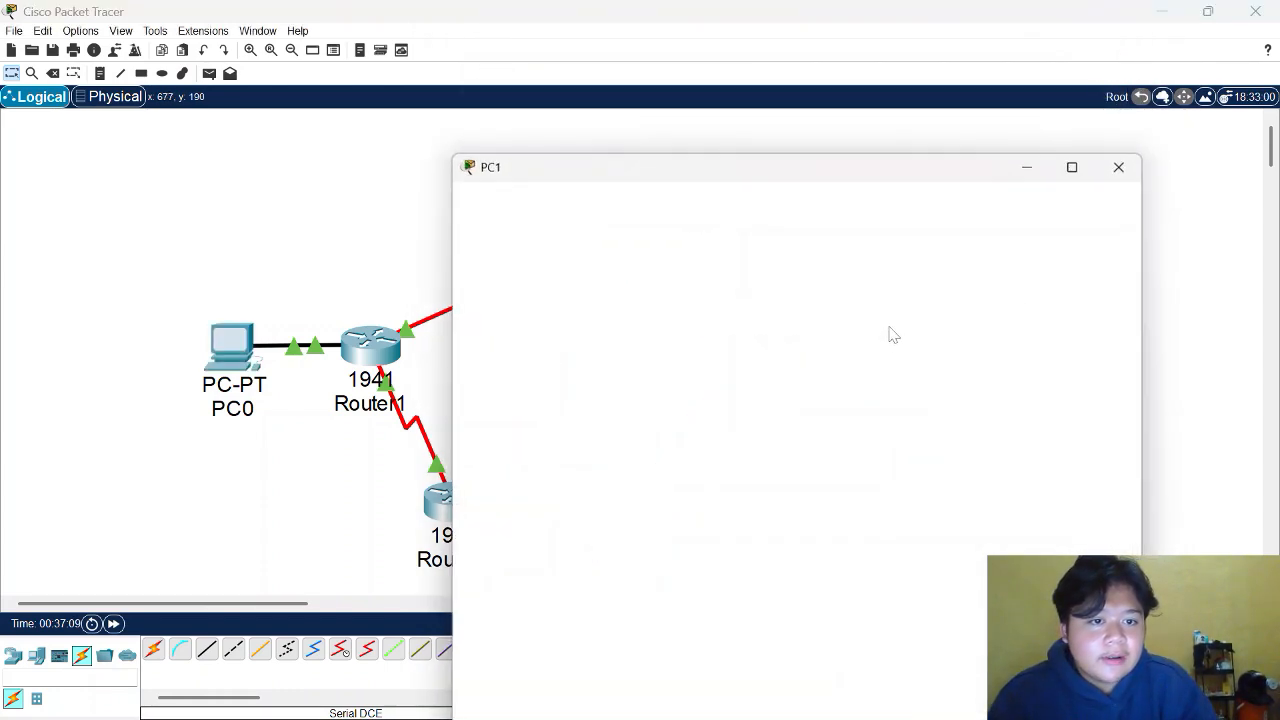
click(529, 110)
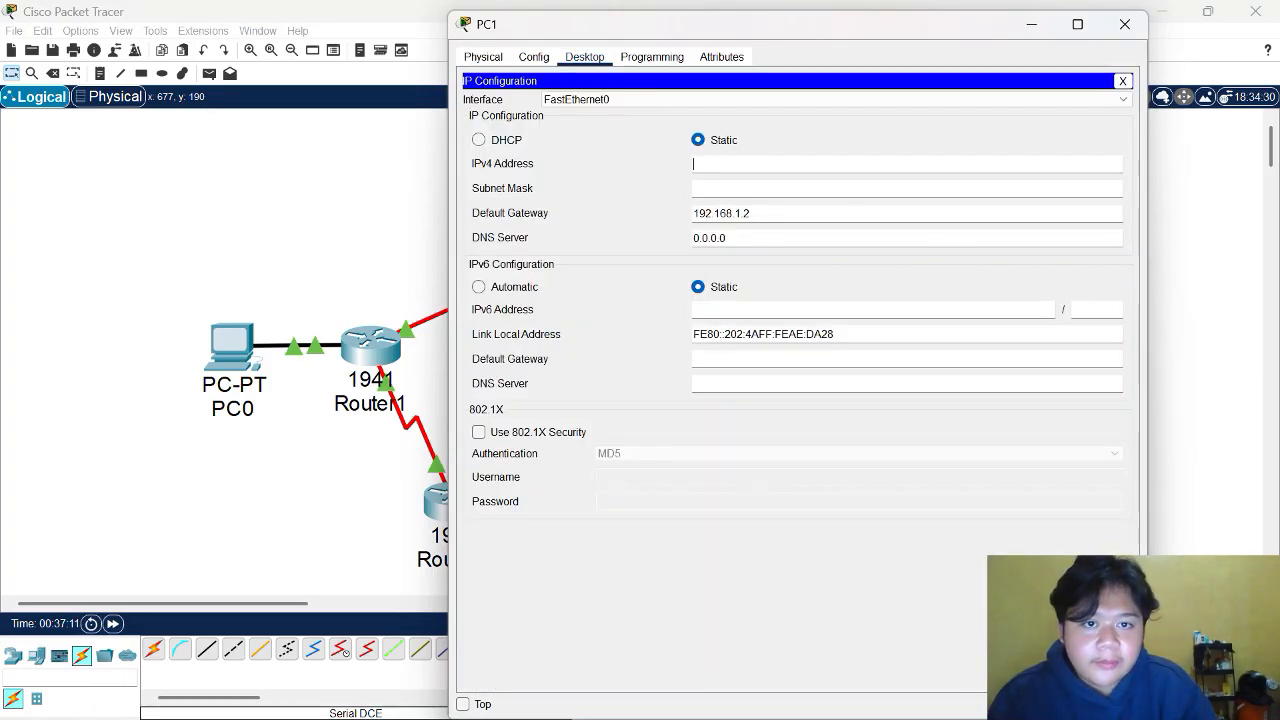
text(19)
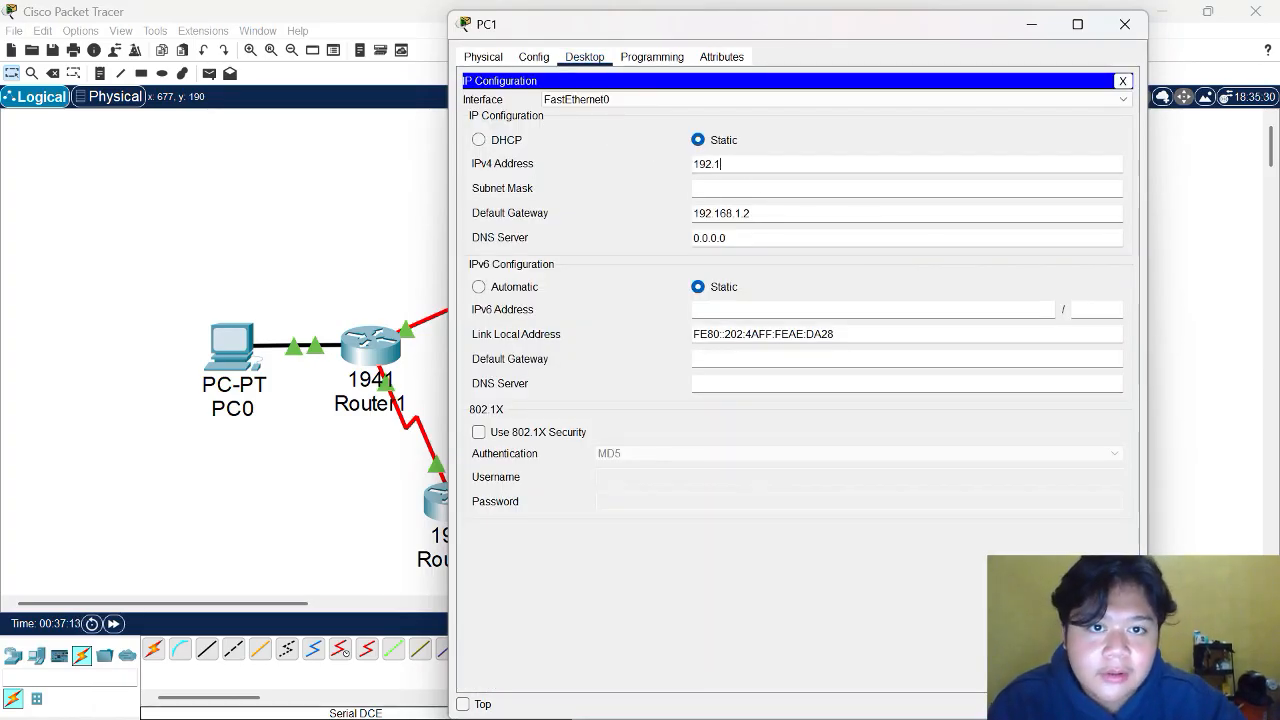
text(2.168.)
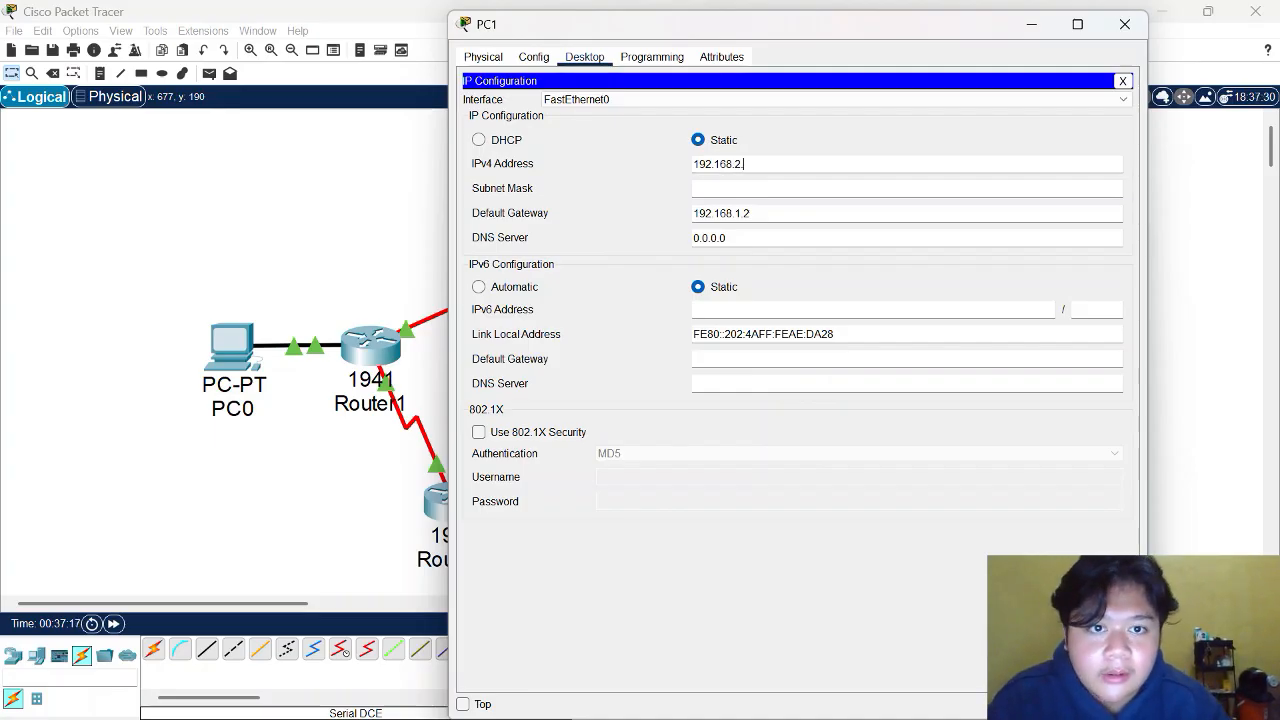
text(2.)
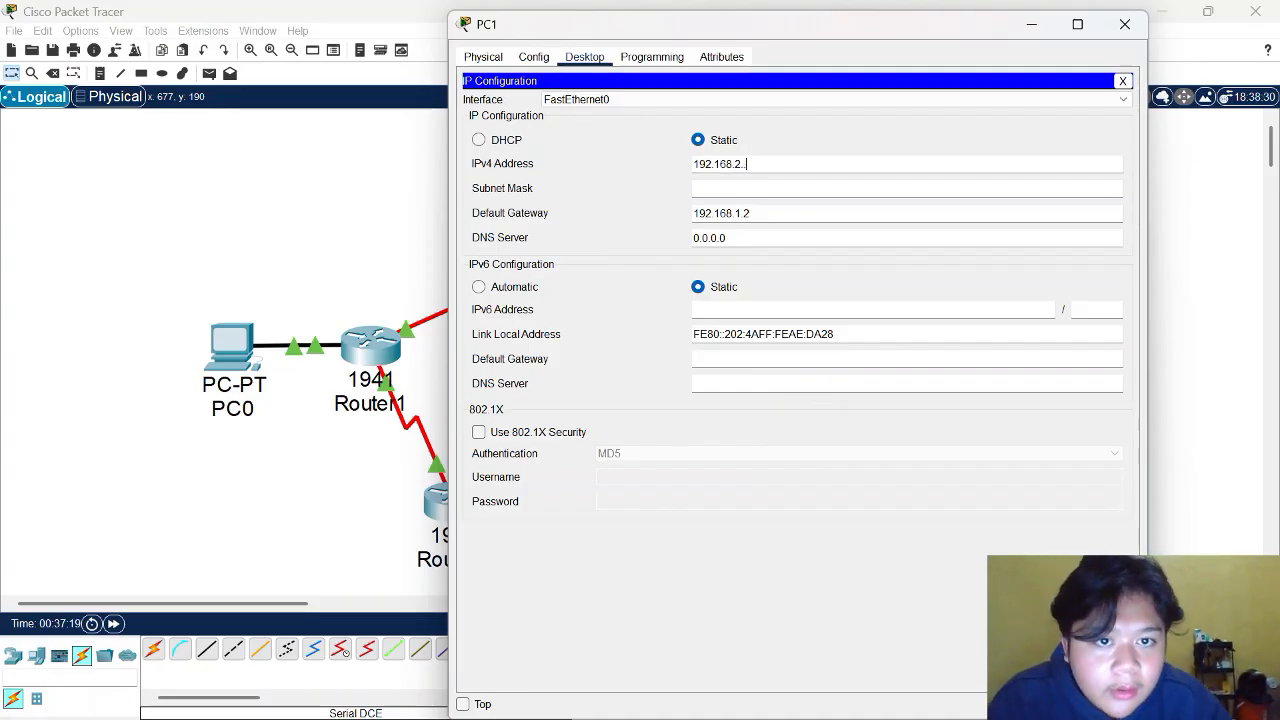
text(2)
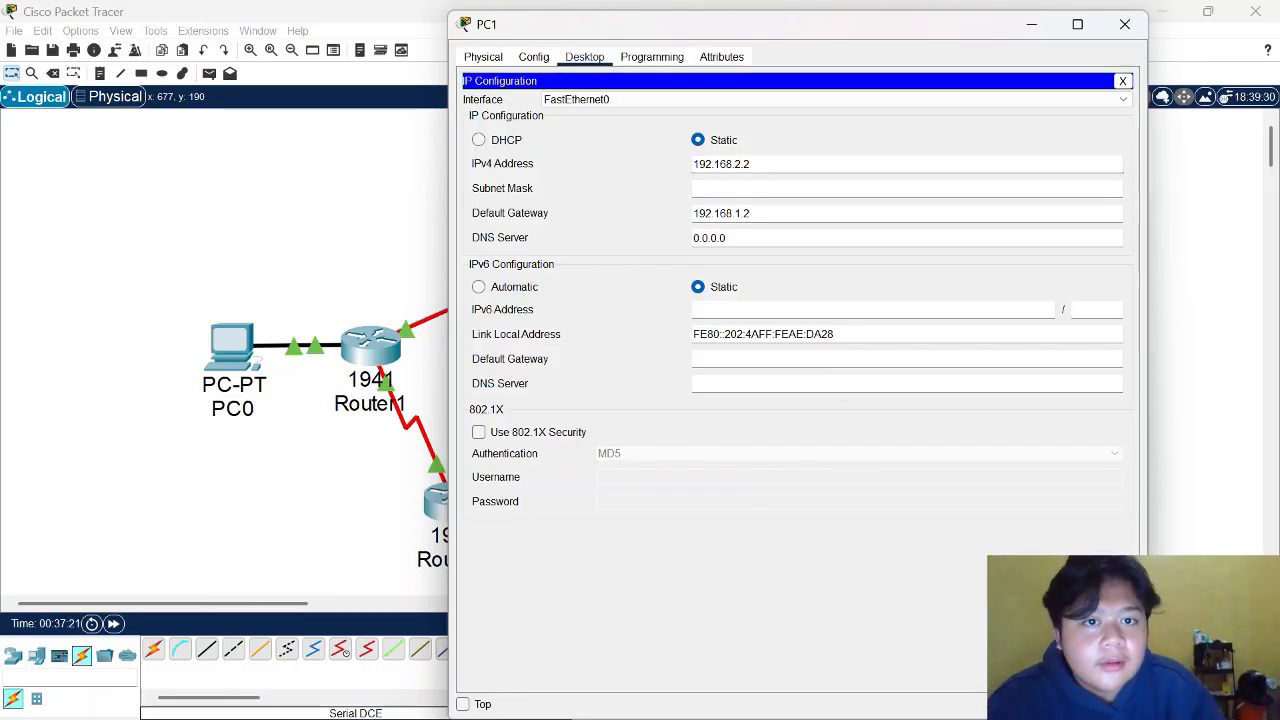
key(Tab)
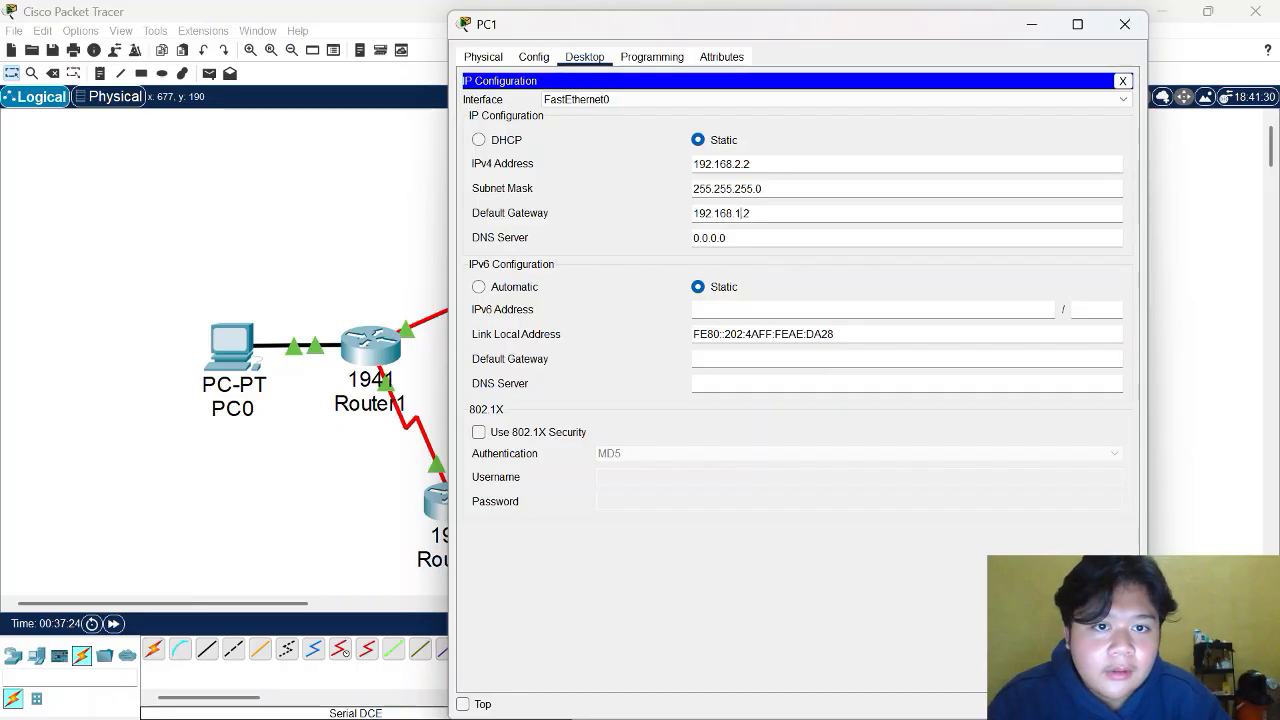
Step: Change PC1's IPv4 default gateway to 192.168.2.1 and close the PC1 window
click(742, 213)
key(BackSpace)
text(2.)
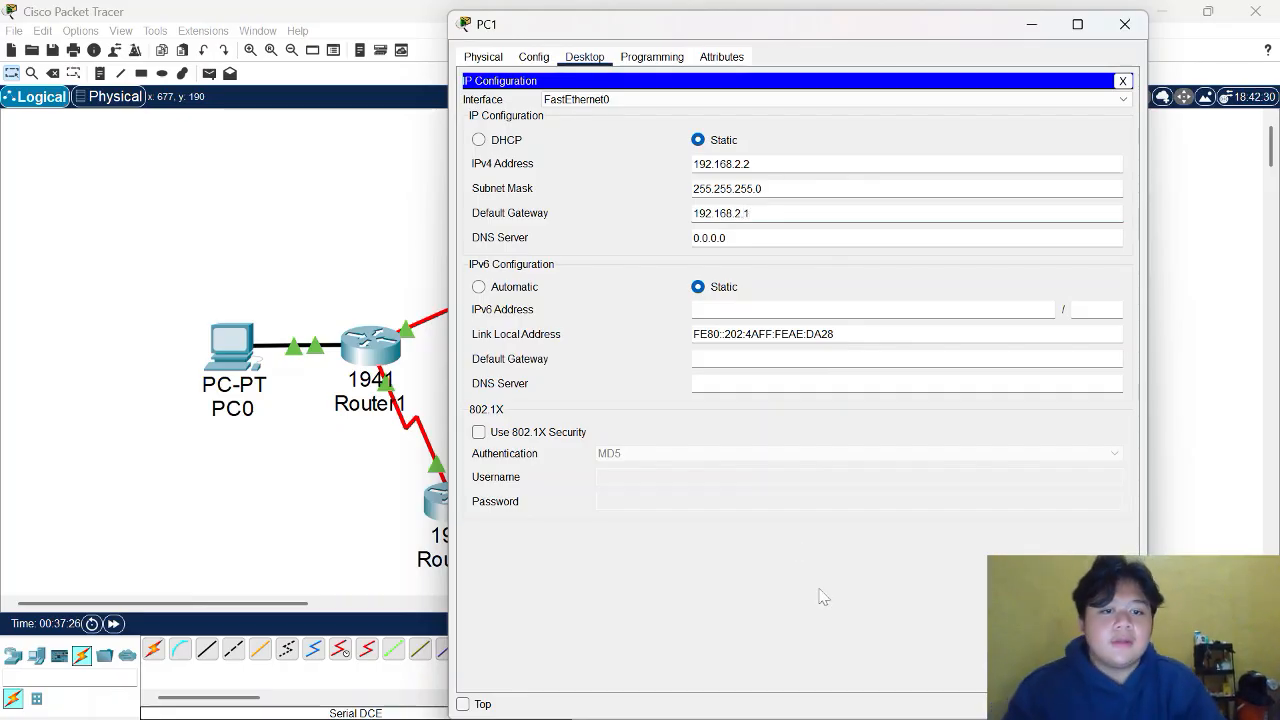
click(1122, 25)
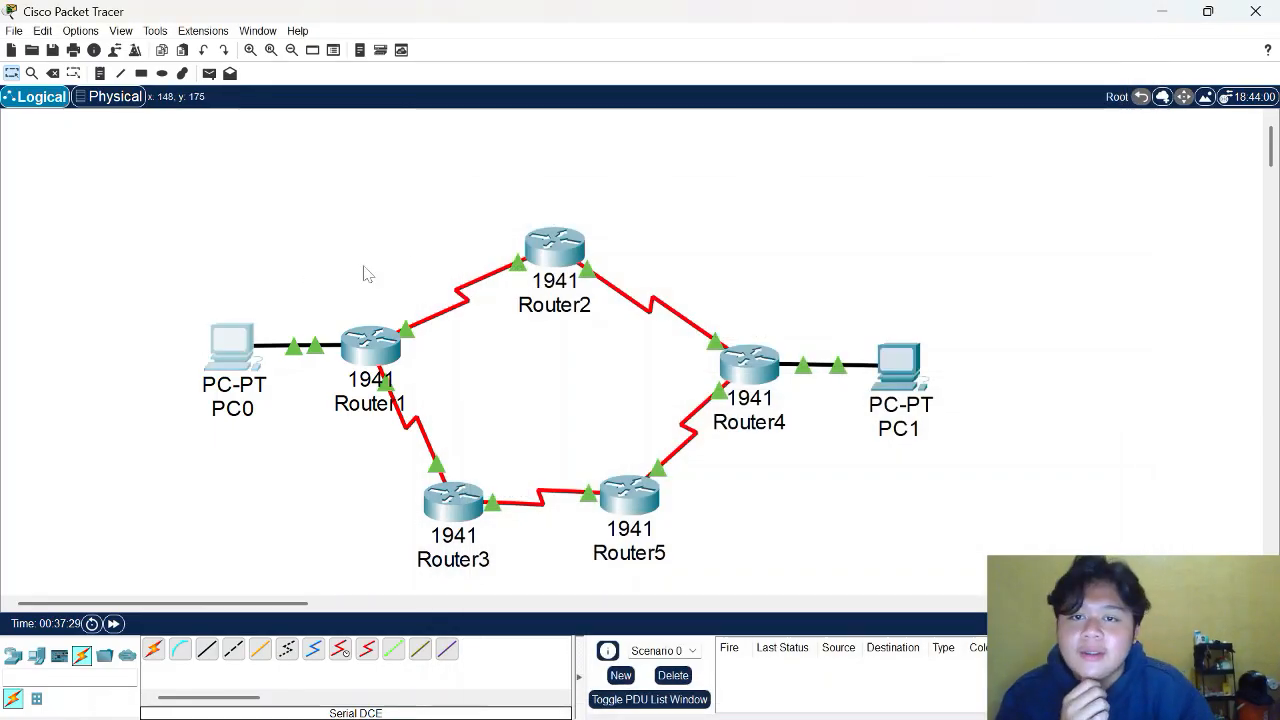
Step: Repeat the ping from PC0's Command Prompt to PC1 at 192.168.2.2, and close the PC0 window
click(232, 345)
click(925, 120)
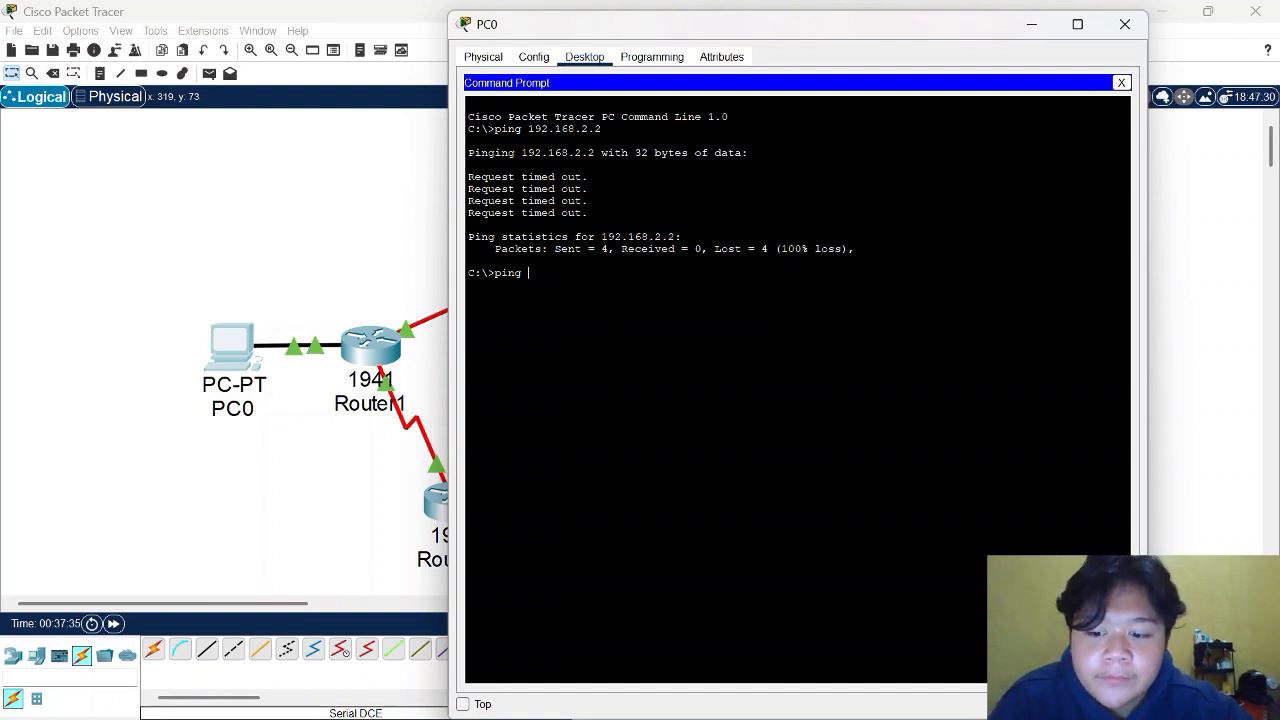
text(ping 192.1)
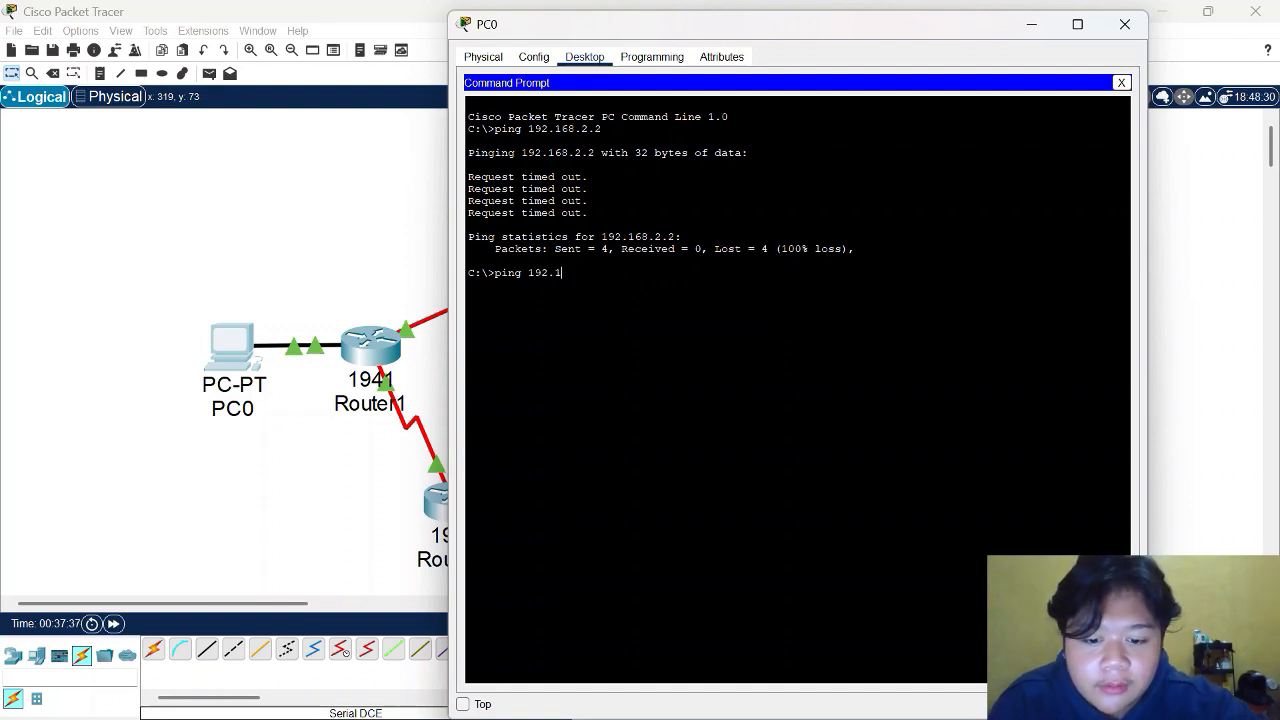
text(68.)
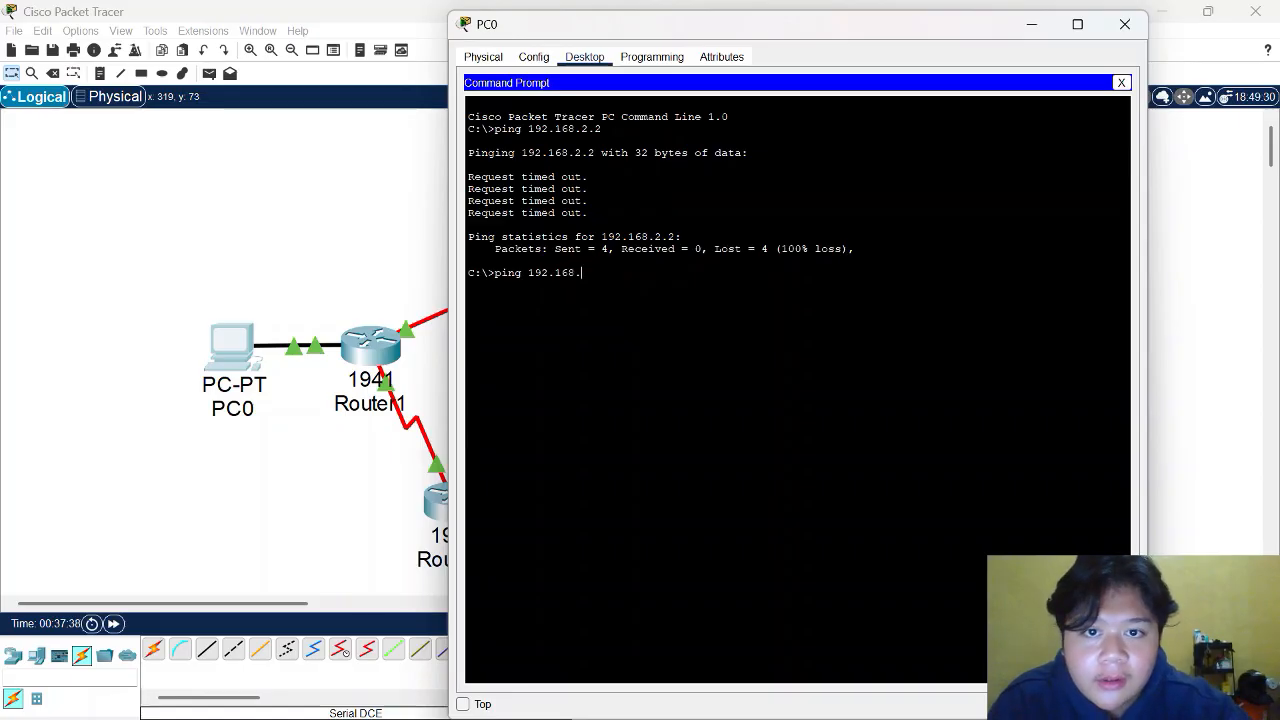
text(2.2)
key(Return)
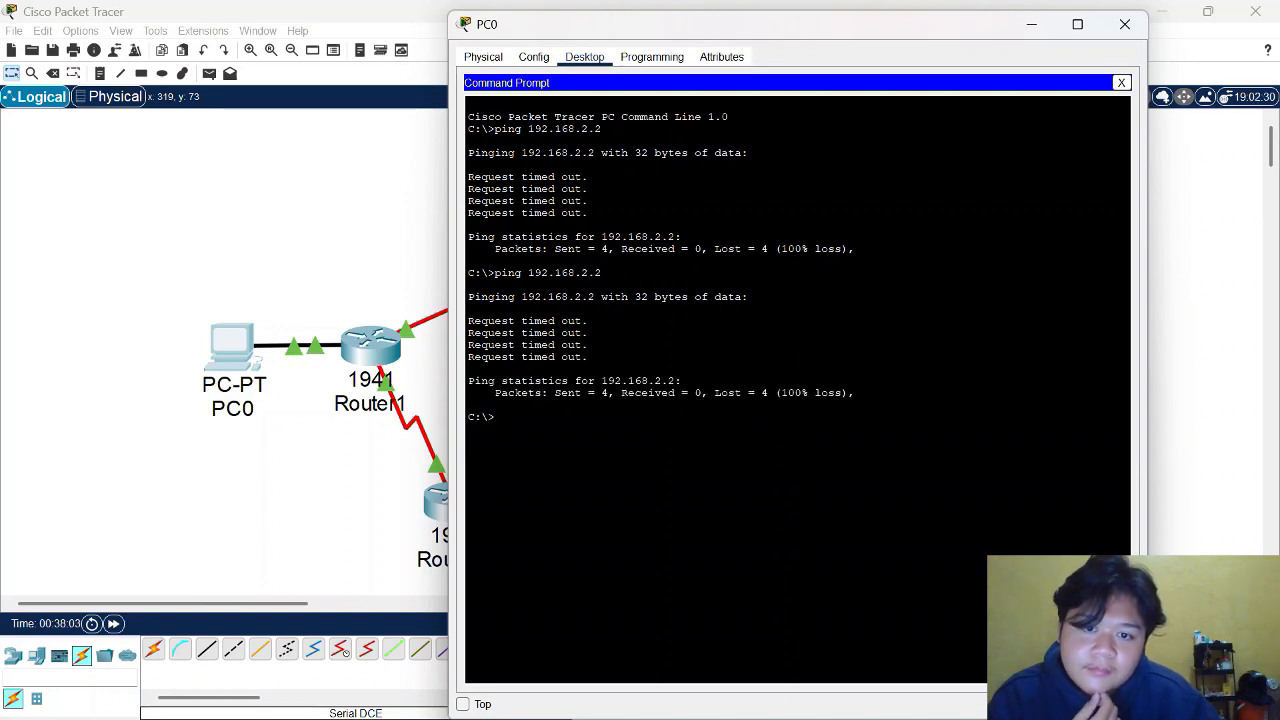
click(1124, 24)
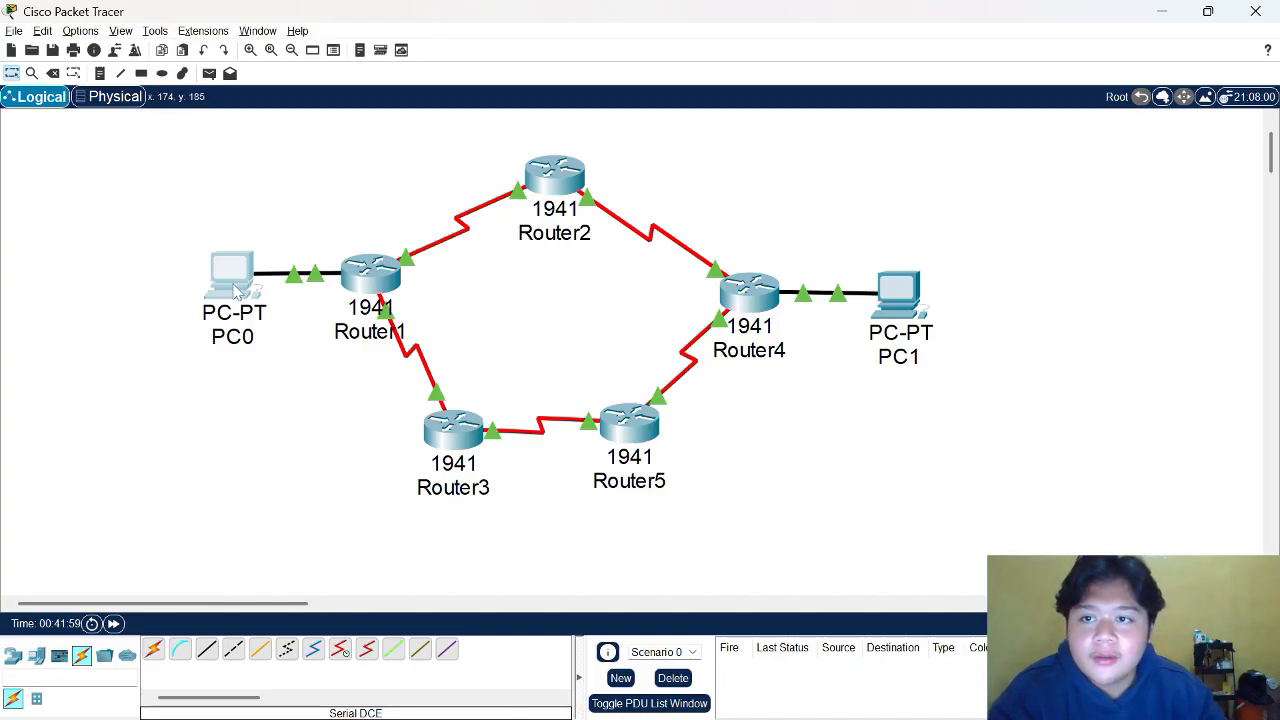
Step: Correct the IPv4 default gateway in PC0's IP configuration to 192.168.1.1
click(238, 288)
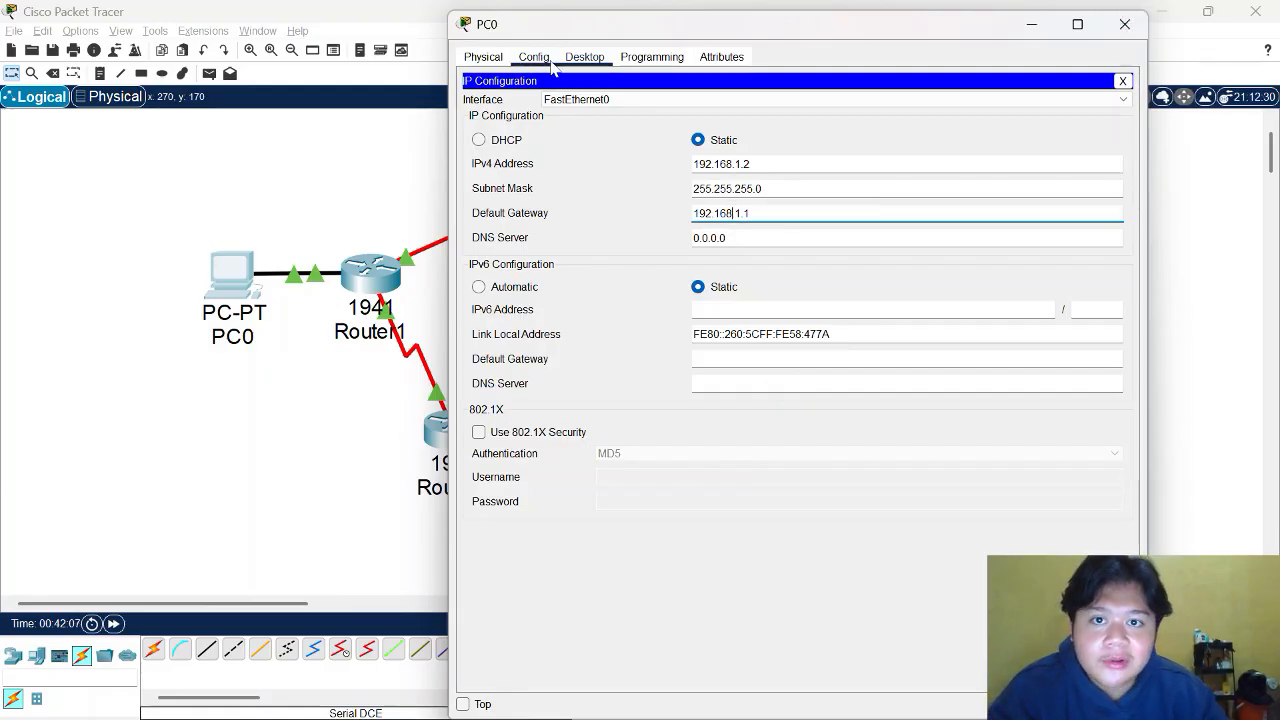
Step: Close PC0's IP configuration, reopen PC0's Command Prompt, and ping PC1 at 192.168.2.2 again
click(1124, 24)
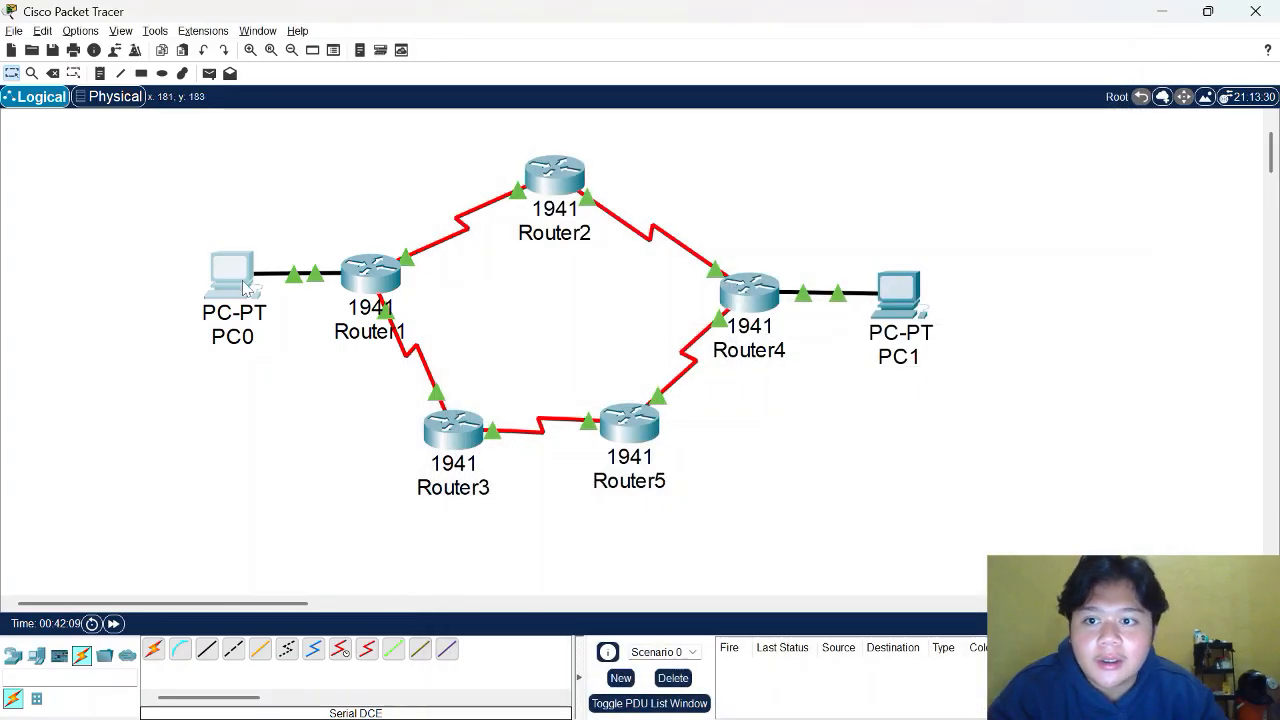
click(215, 250)
click(652, 194)
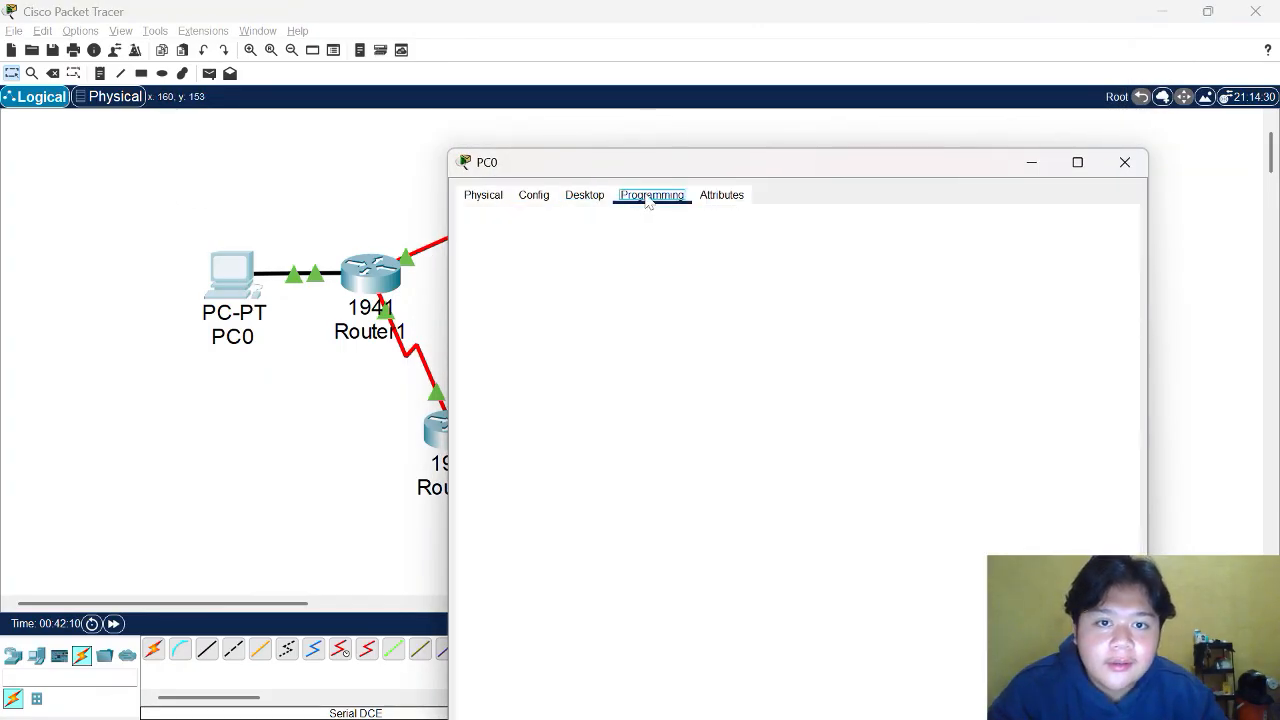
click(585, 194)
click(940, 263)
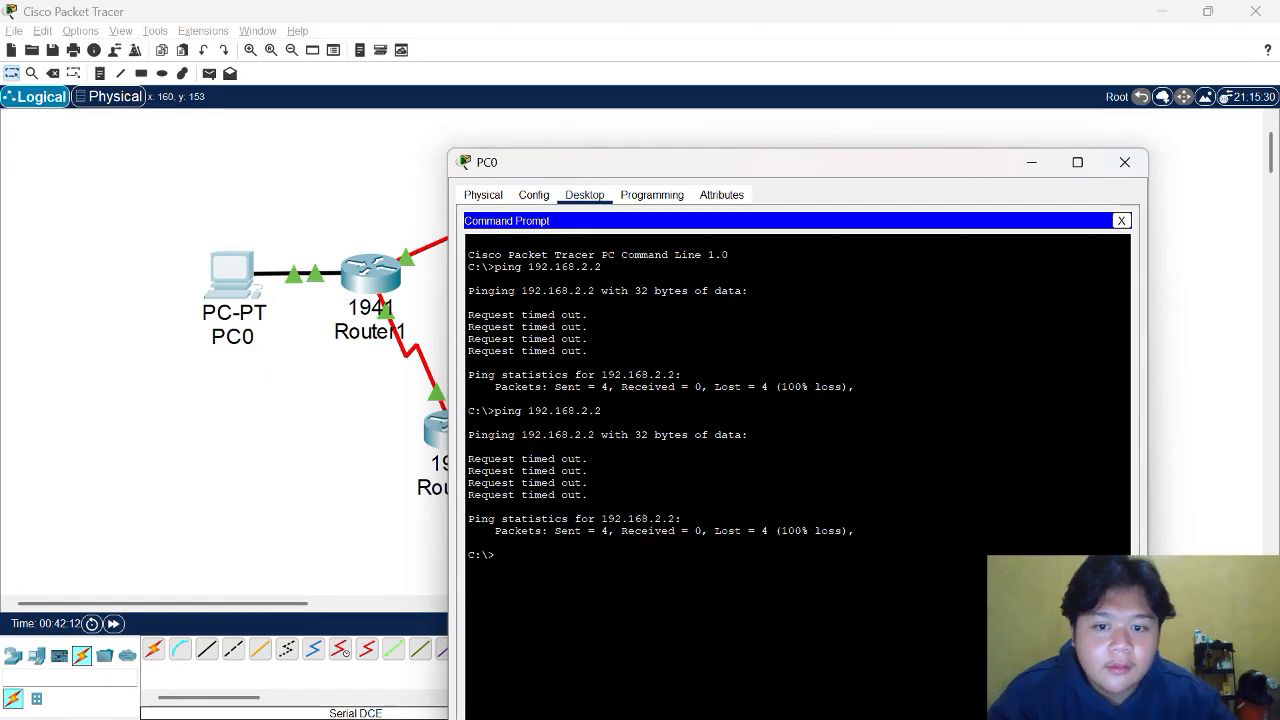
text(ping 192)
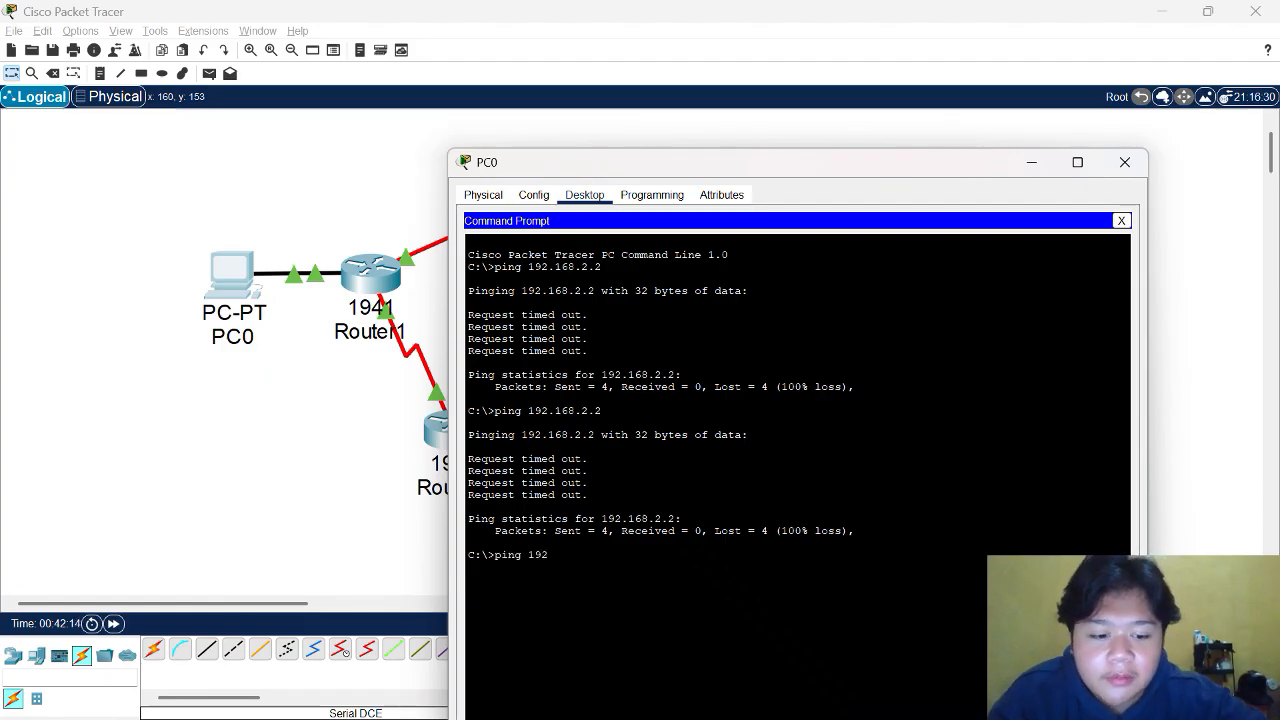
text(.1)
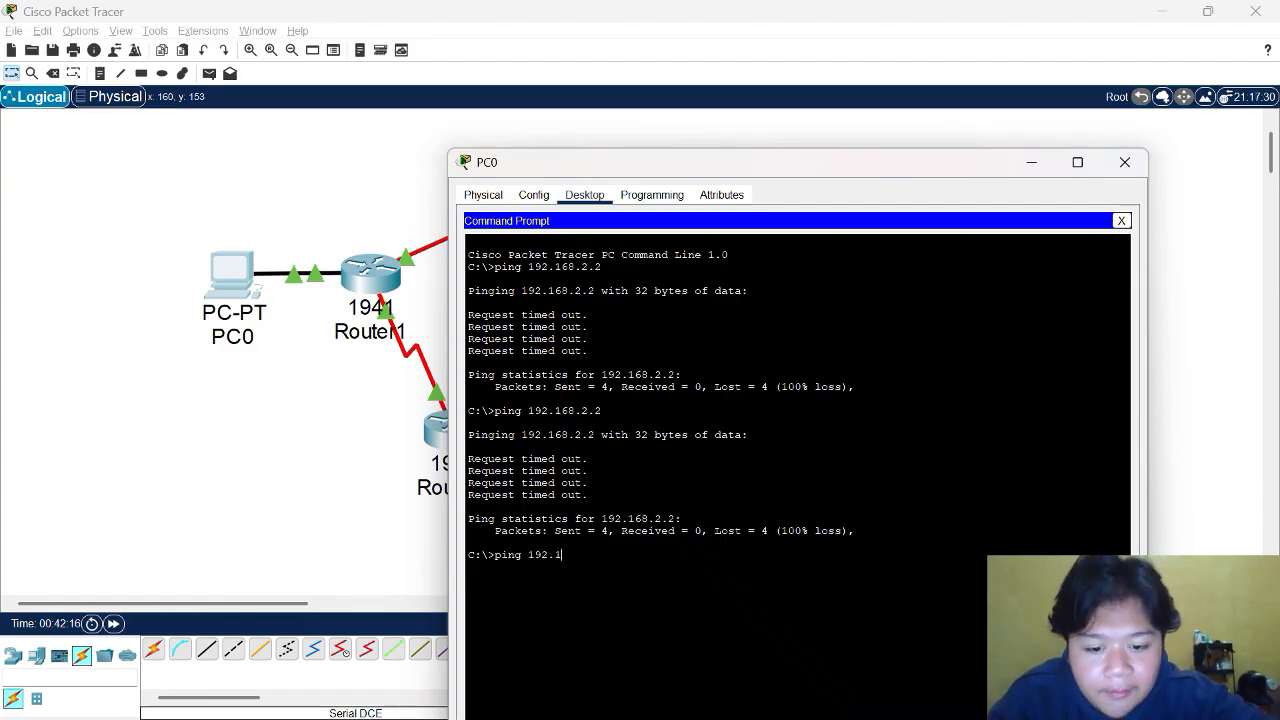
text(68.2.2)
key(Return)
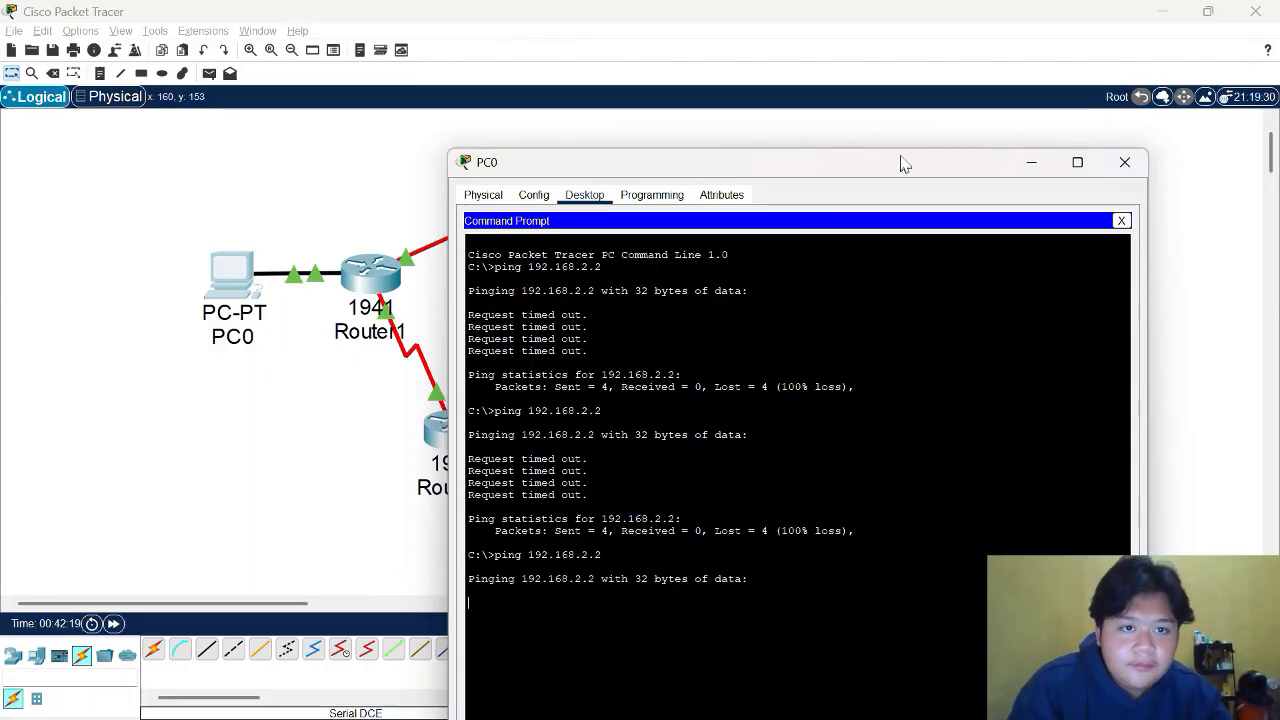
Step: Examine the replies and statistics of the latest ping in PC0's Command Prompt, and close the PC0 window
drag(903, 163, 863, 70)
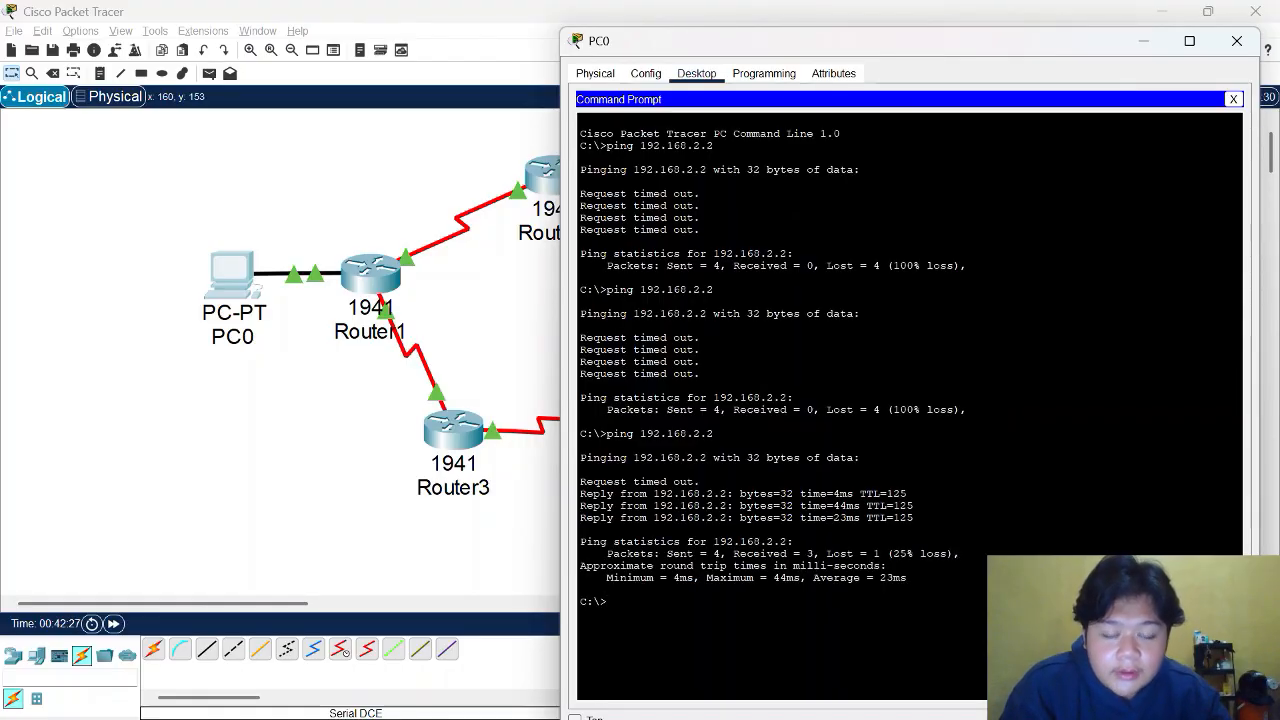
mouse_move(581, 469)
mouse_down()
mouse_move(700, 482)
mouse_move(580, 482)
mouse_up()
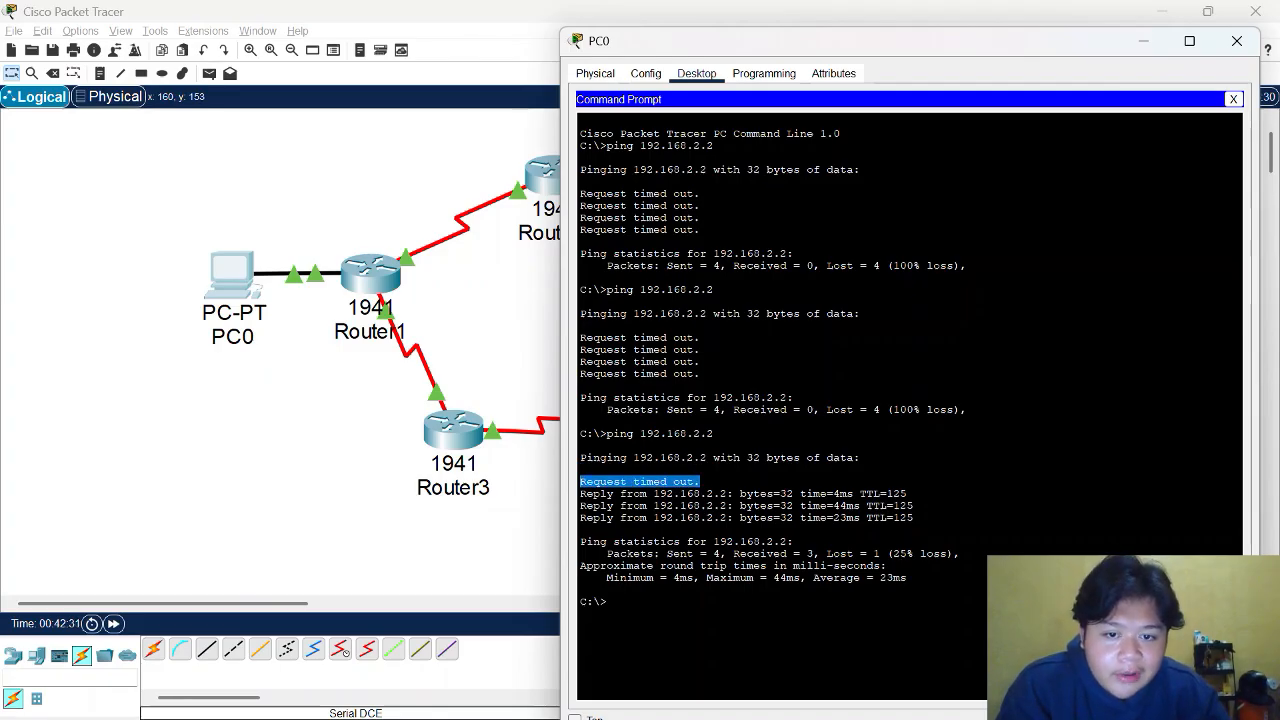
click(580, 482)
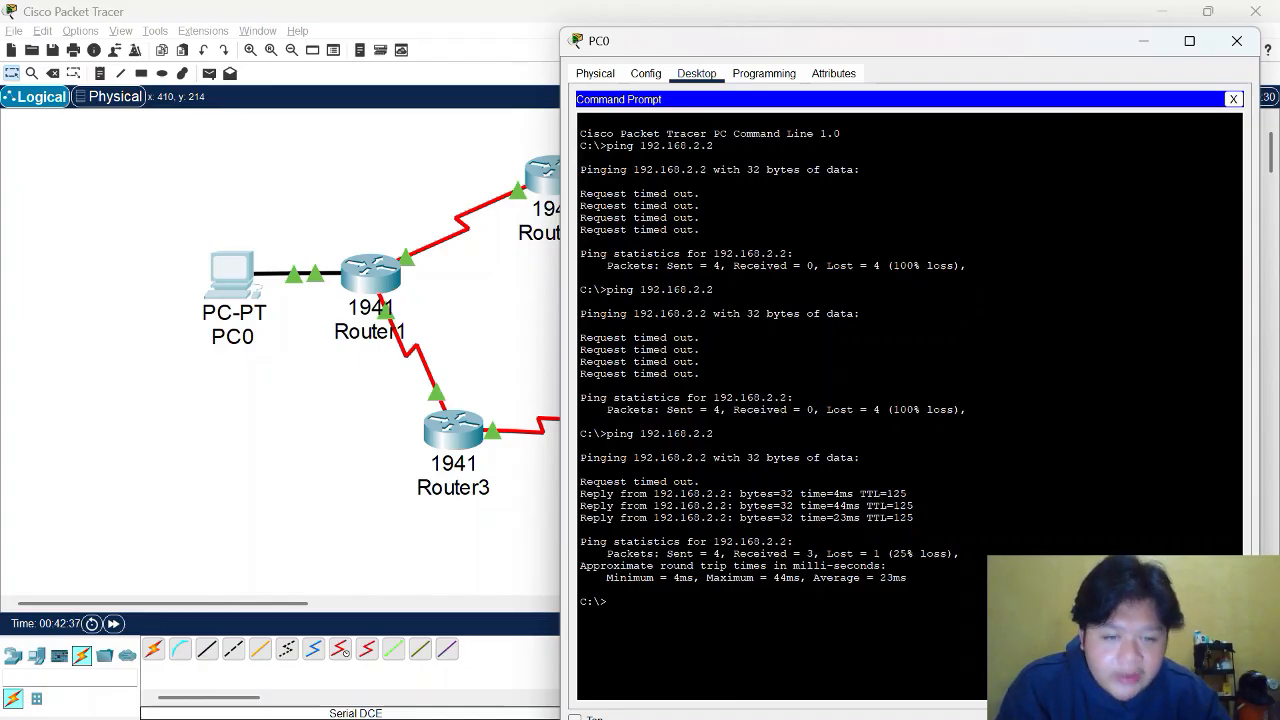
drag(912, 45, 878, 41)
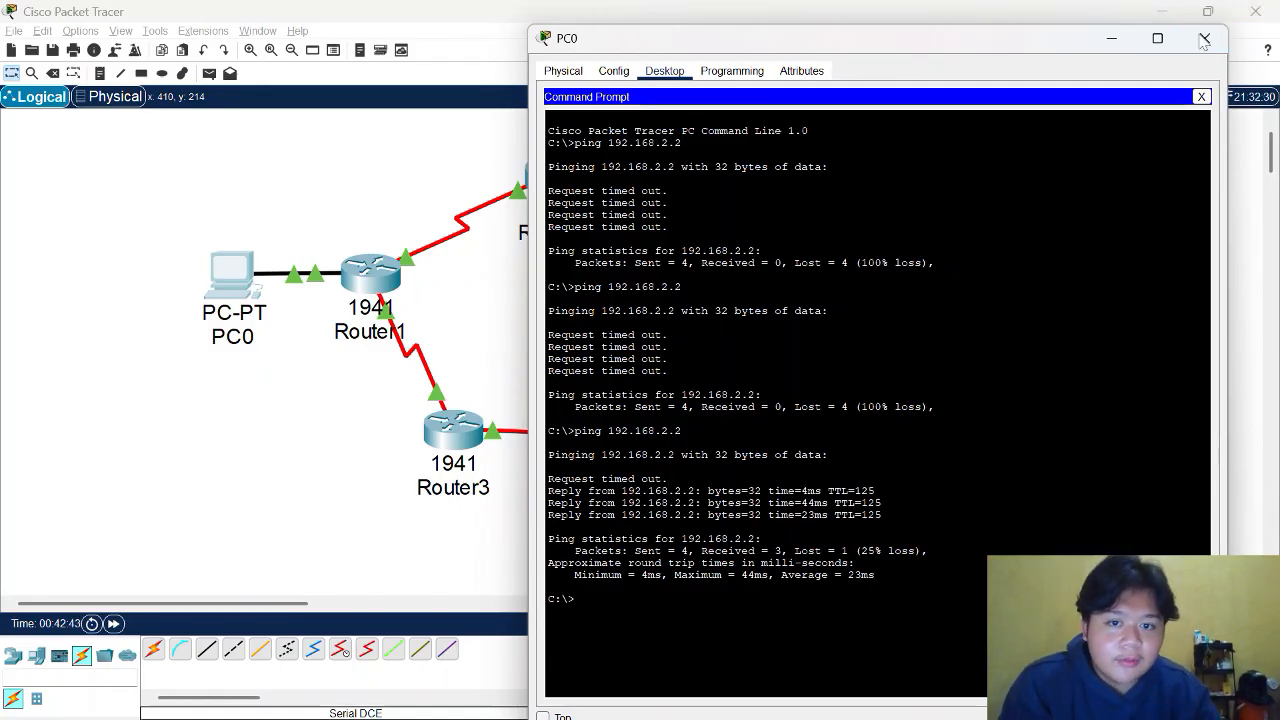
click(1204, 38)
Step: Power off Router2 in its physical device view and close the Router2 window
click(545, 178)
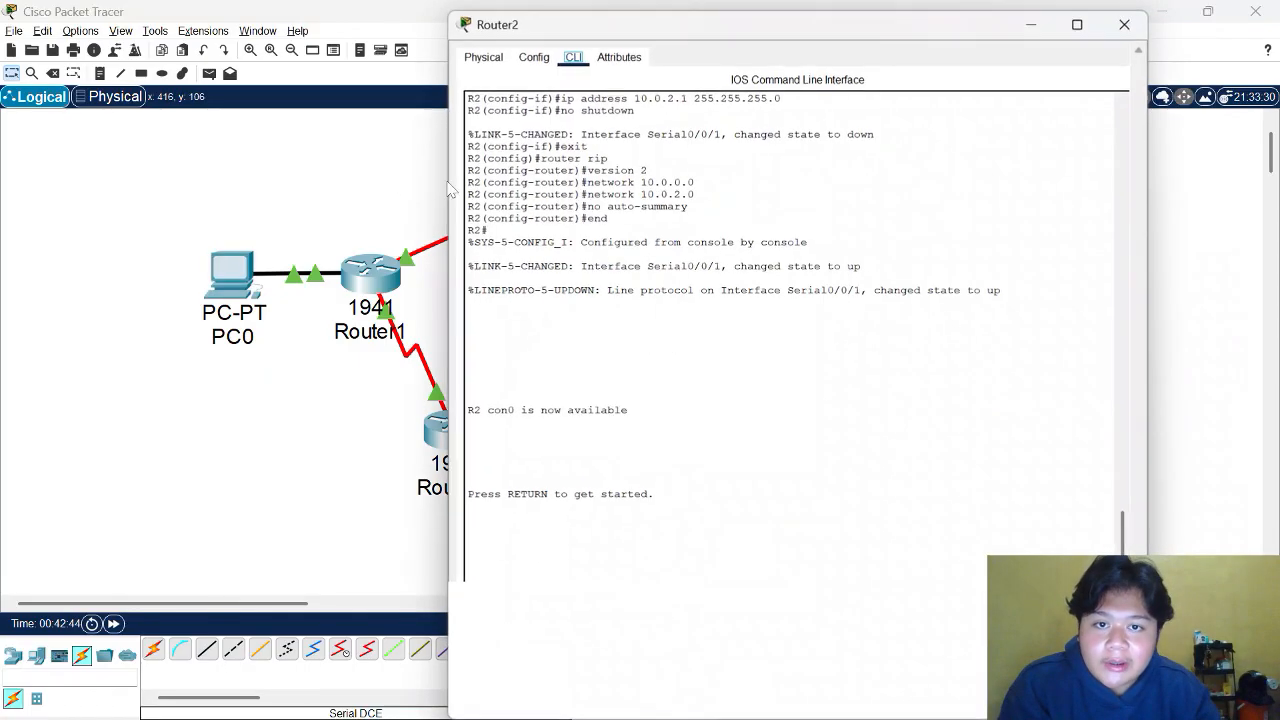
click(483, 57)
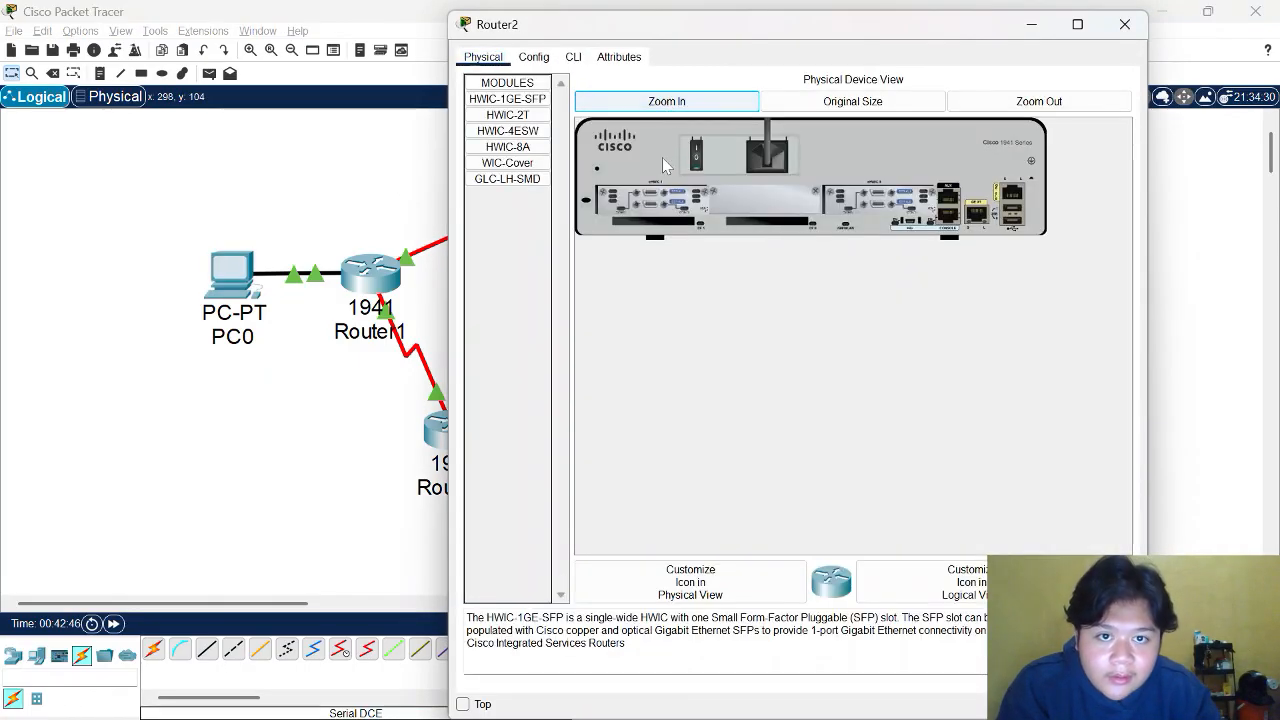
click(1124, 24)
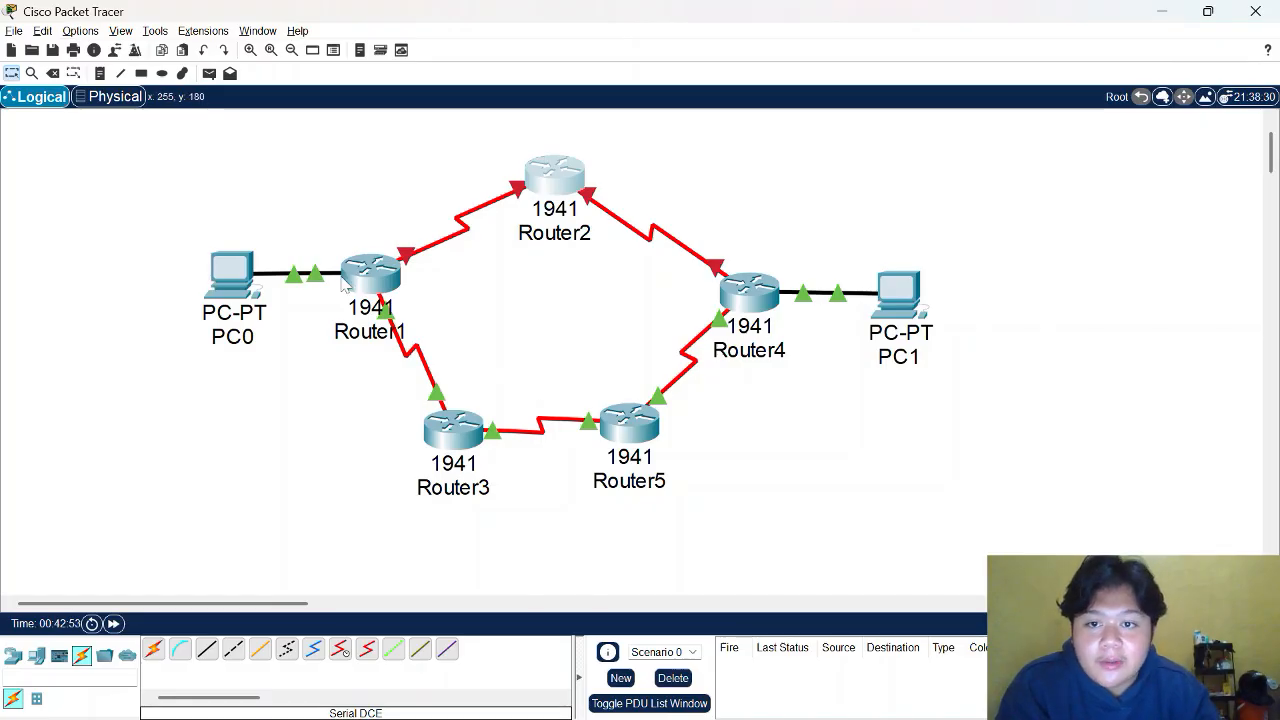
Step: Ping PC1 at 192.168.2.2 from PC0's Command Prompt to test the alternate path through Router3 and Router5
mouse_move(362, 284)
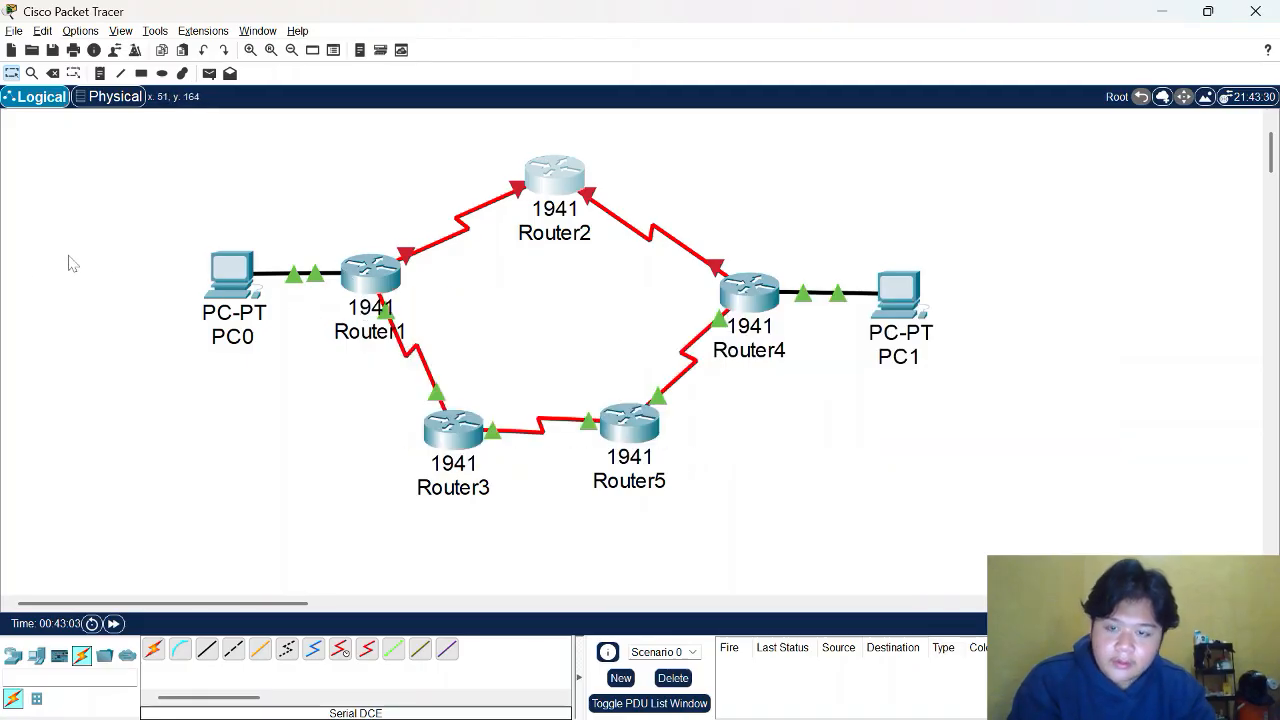
click(232, 272)
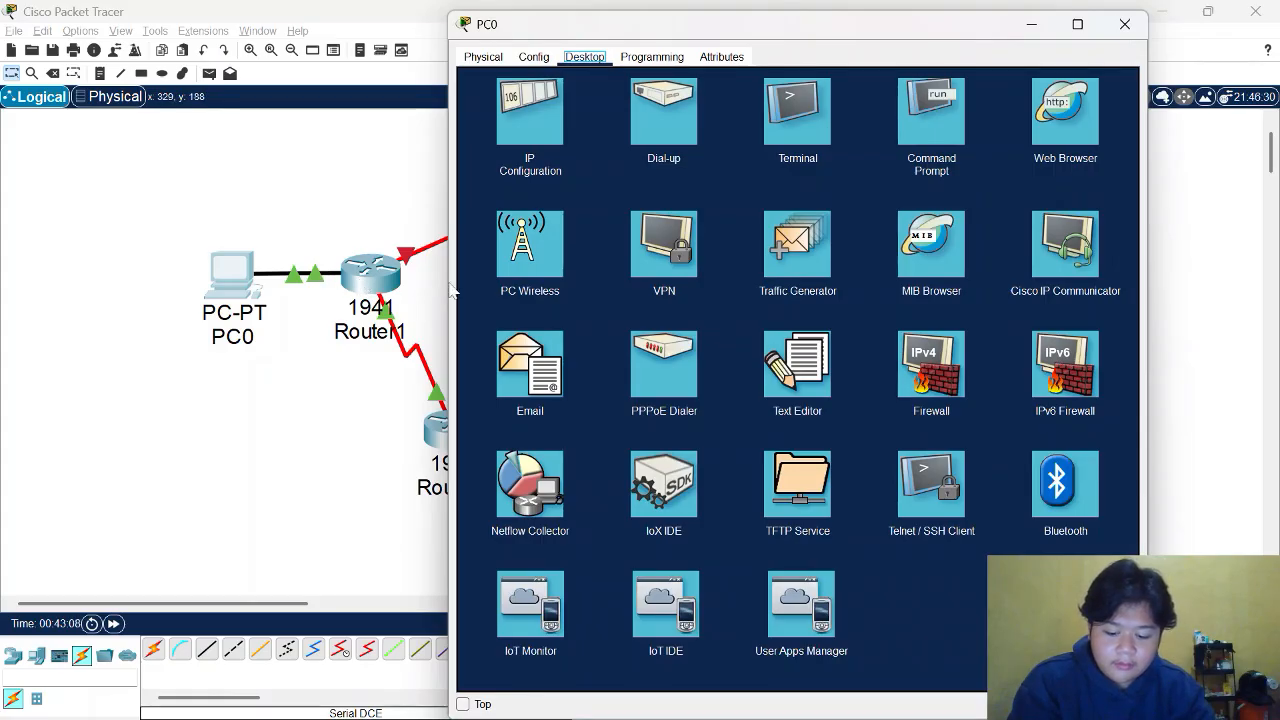
click(928, 122)
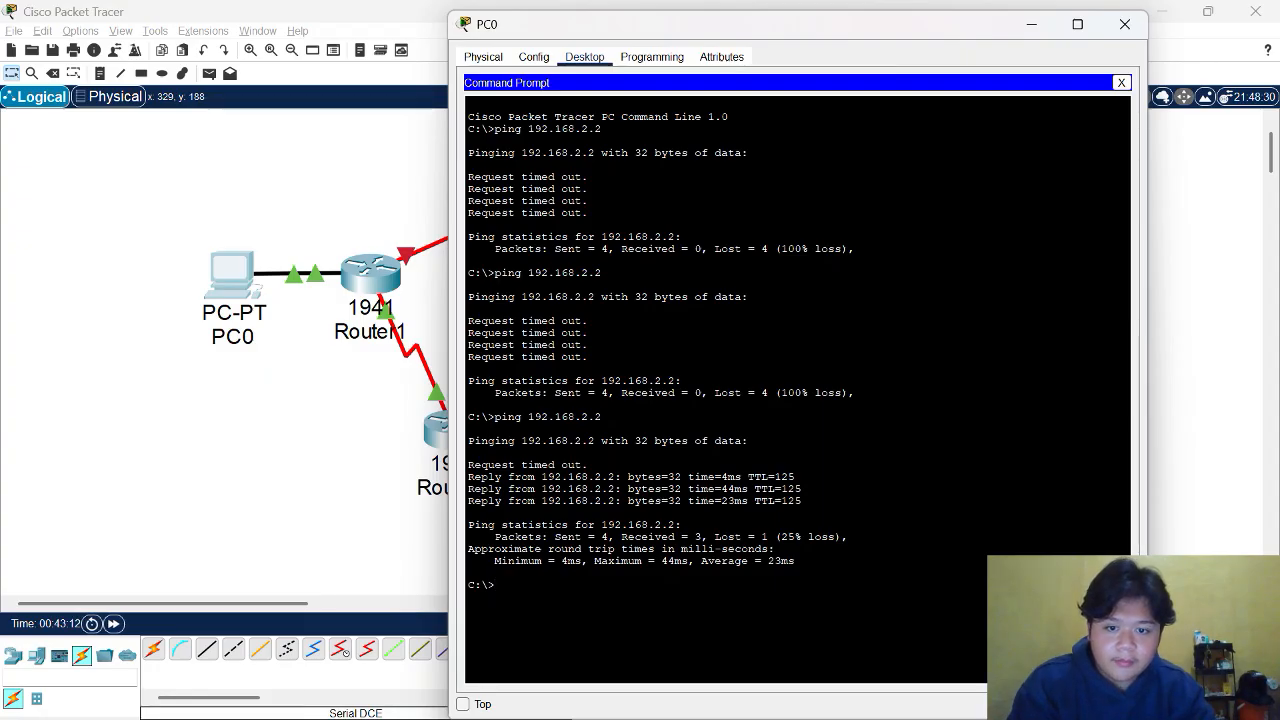
text(ping)
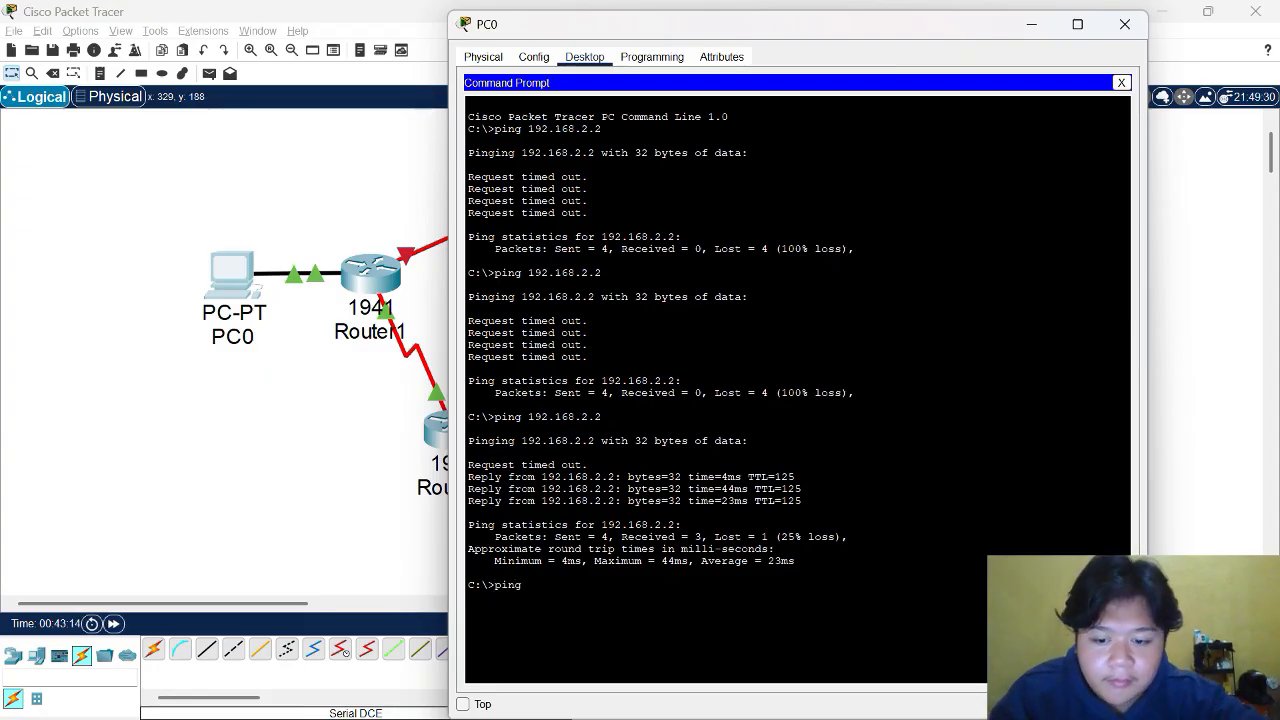
text( 192.16)
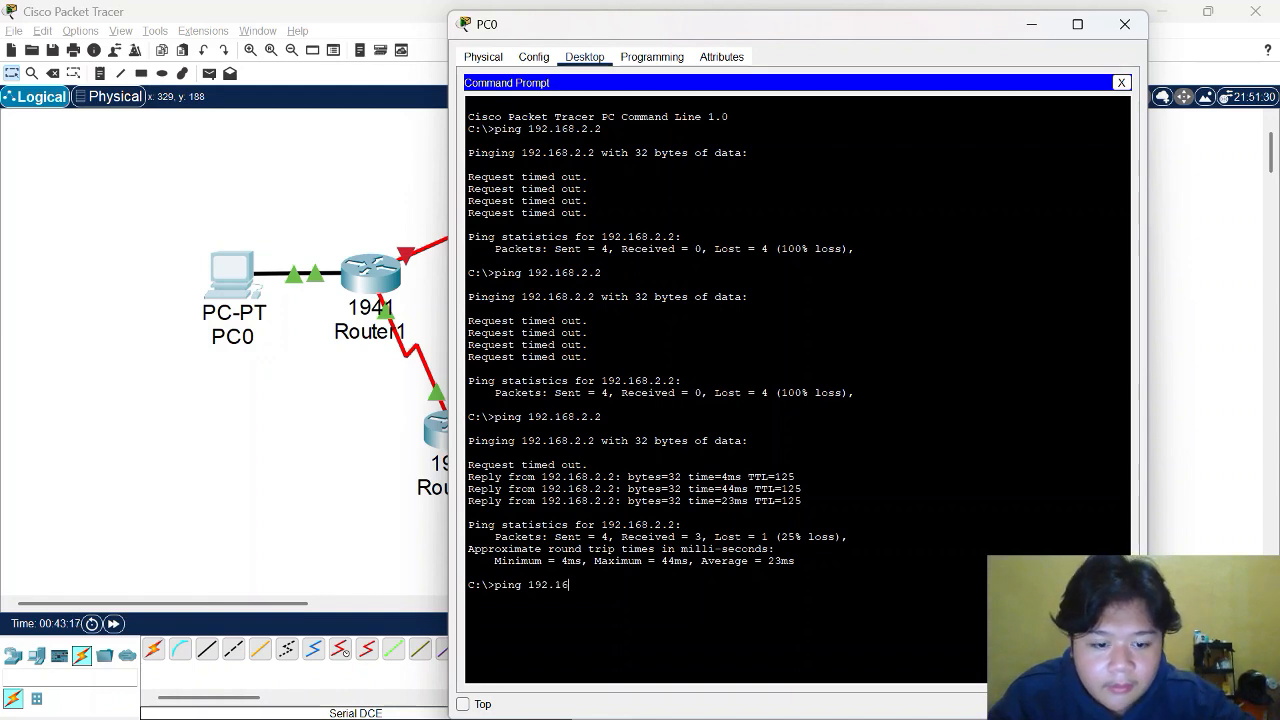
text(8.2.2)
key(Return)
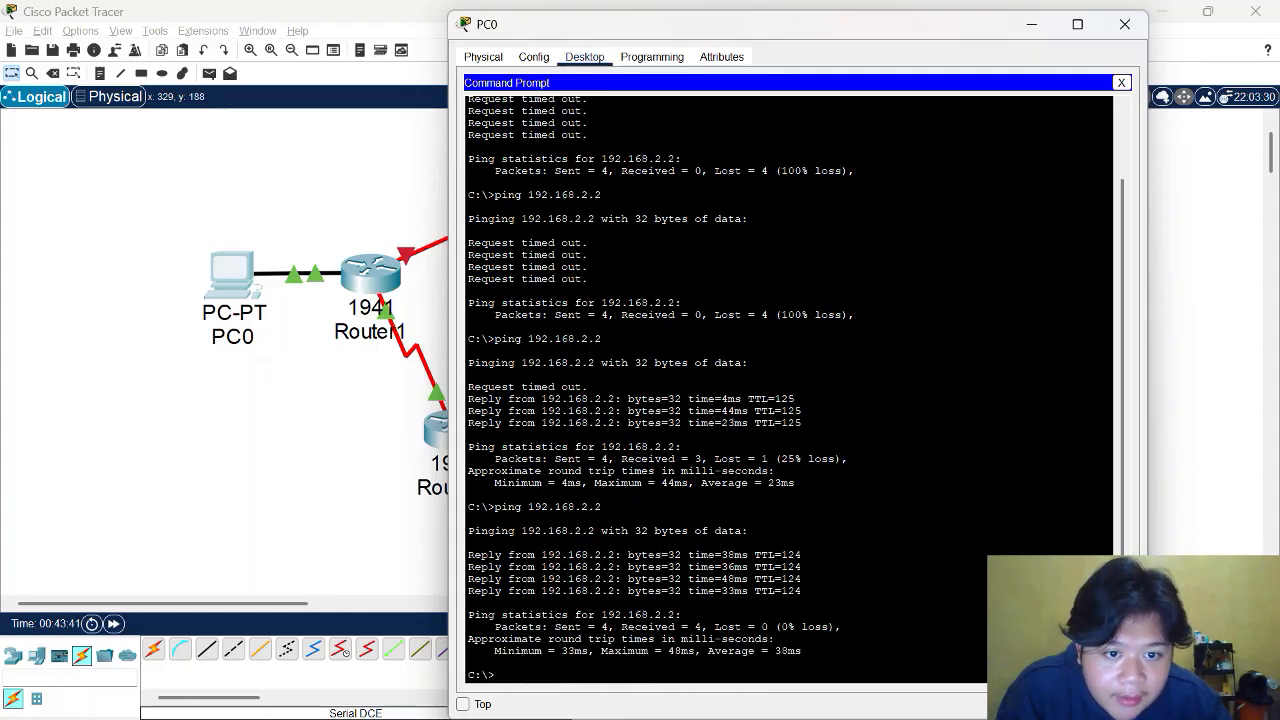
Step: Compare the TTL values of the last two pings in PC0's Command Prompt, and close the PC0 window
double_click(784, 398)
click(784, 398)
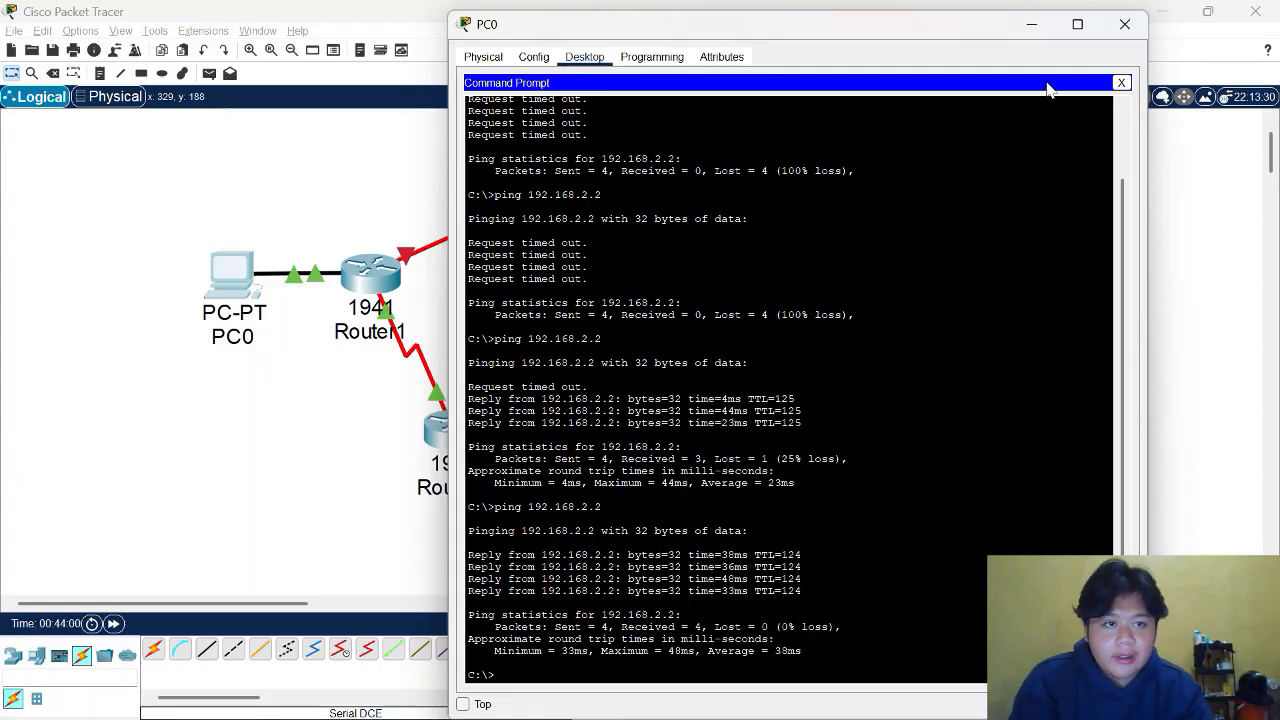
click(1125, 24)
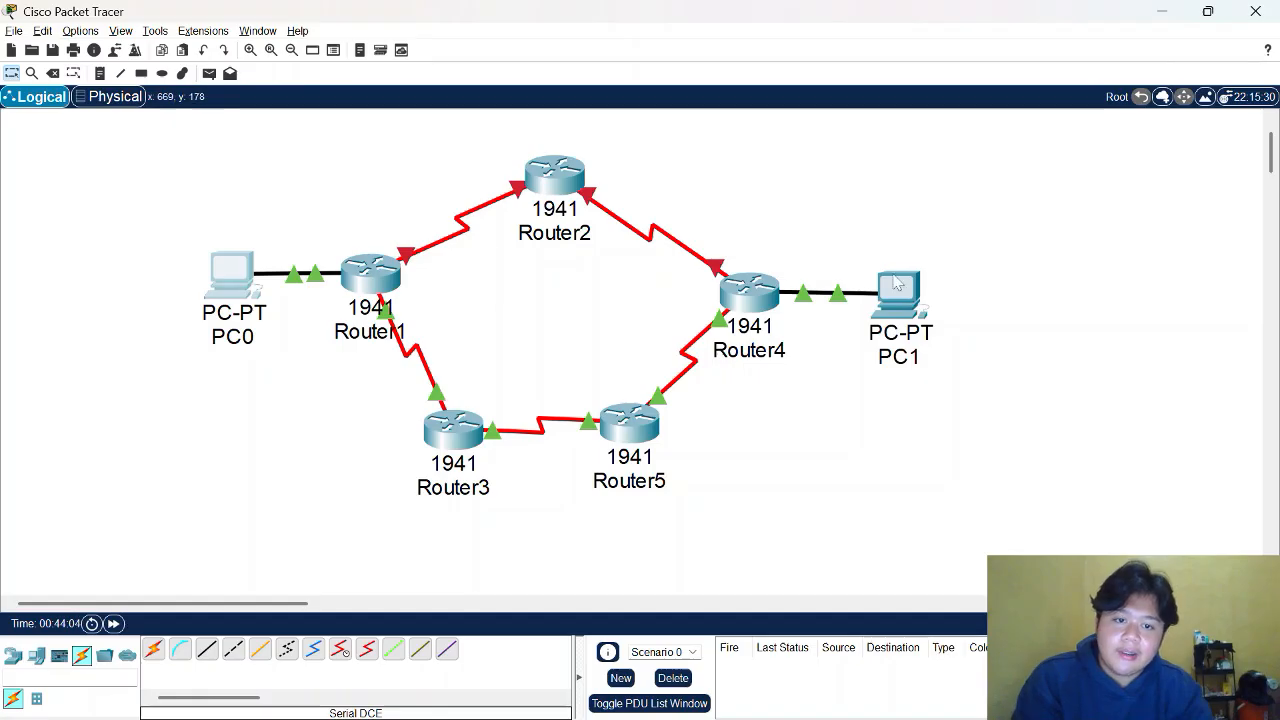
mouse_move(370, 274)
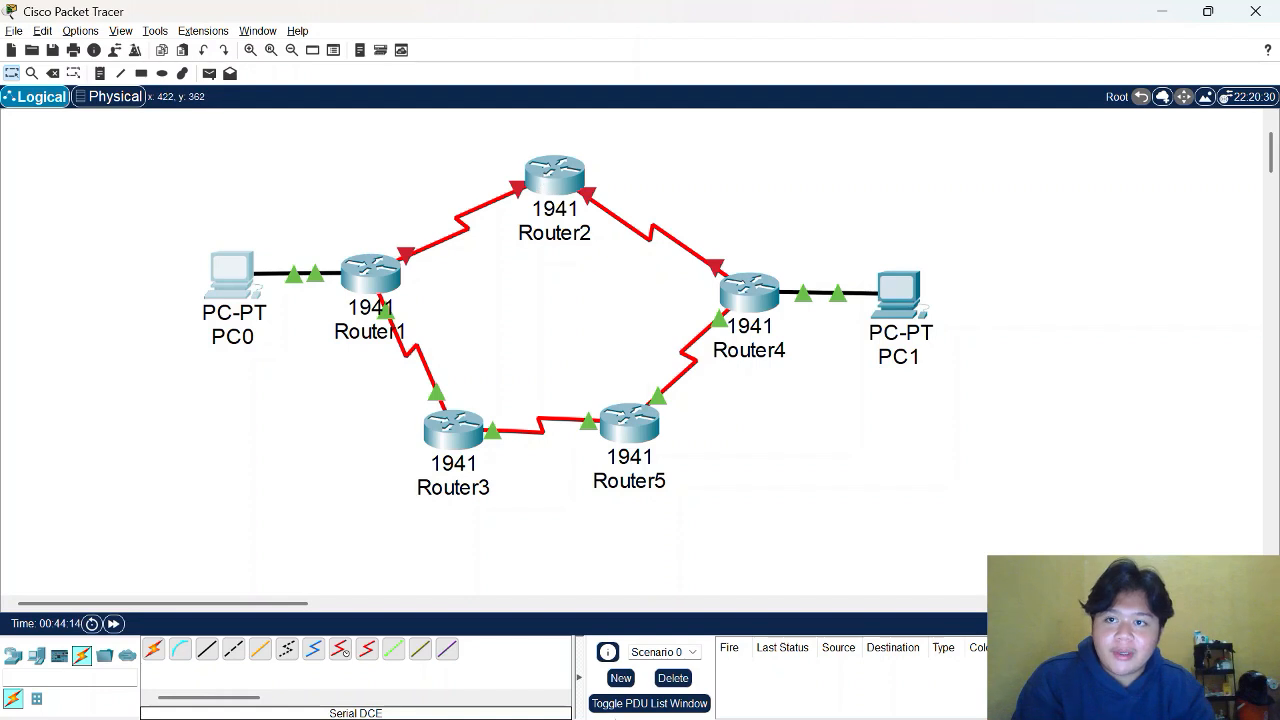
mouse_move(725, 697)
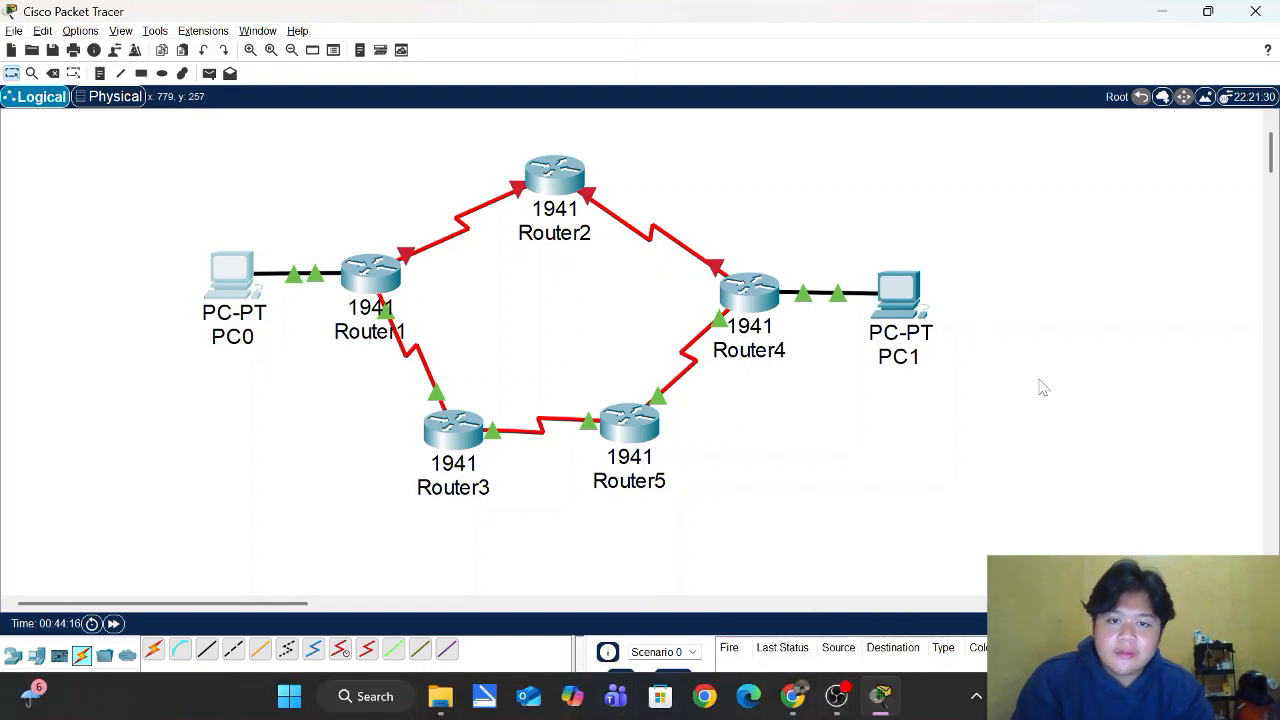